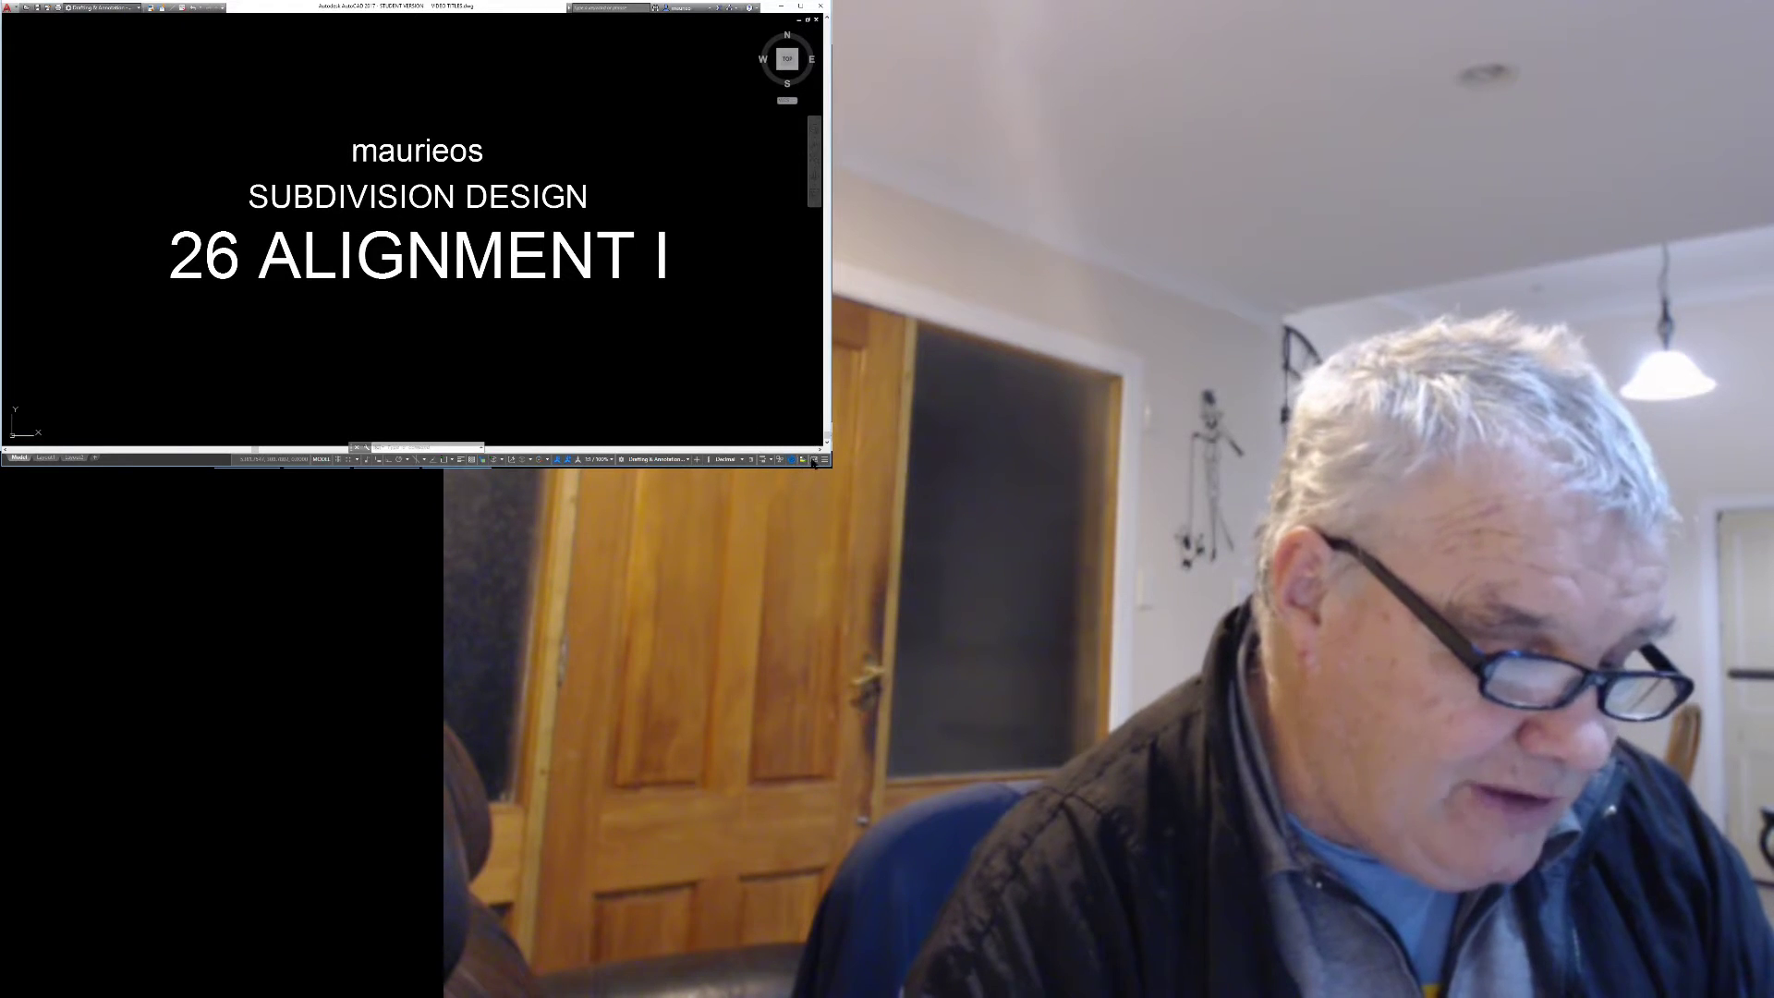
- Switch to 12d Model and examine the subdivision's road centrelines, lot boundaries and existing connecting road in plan
click(817, 462)
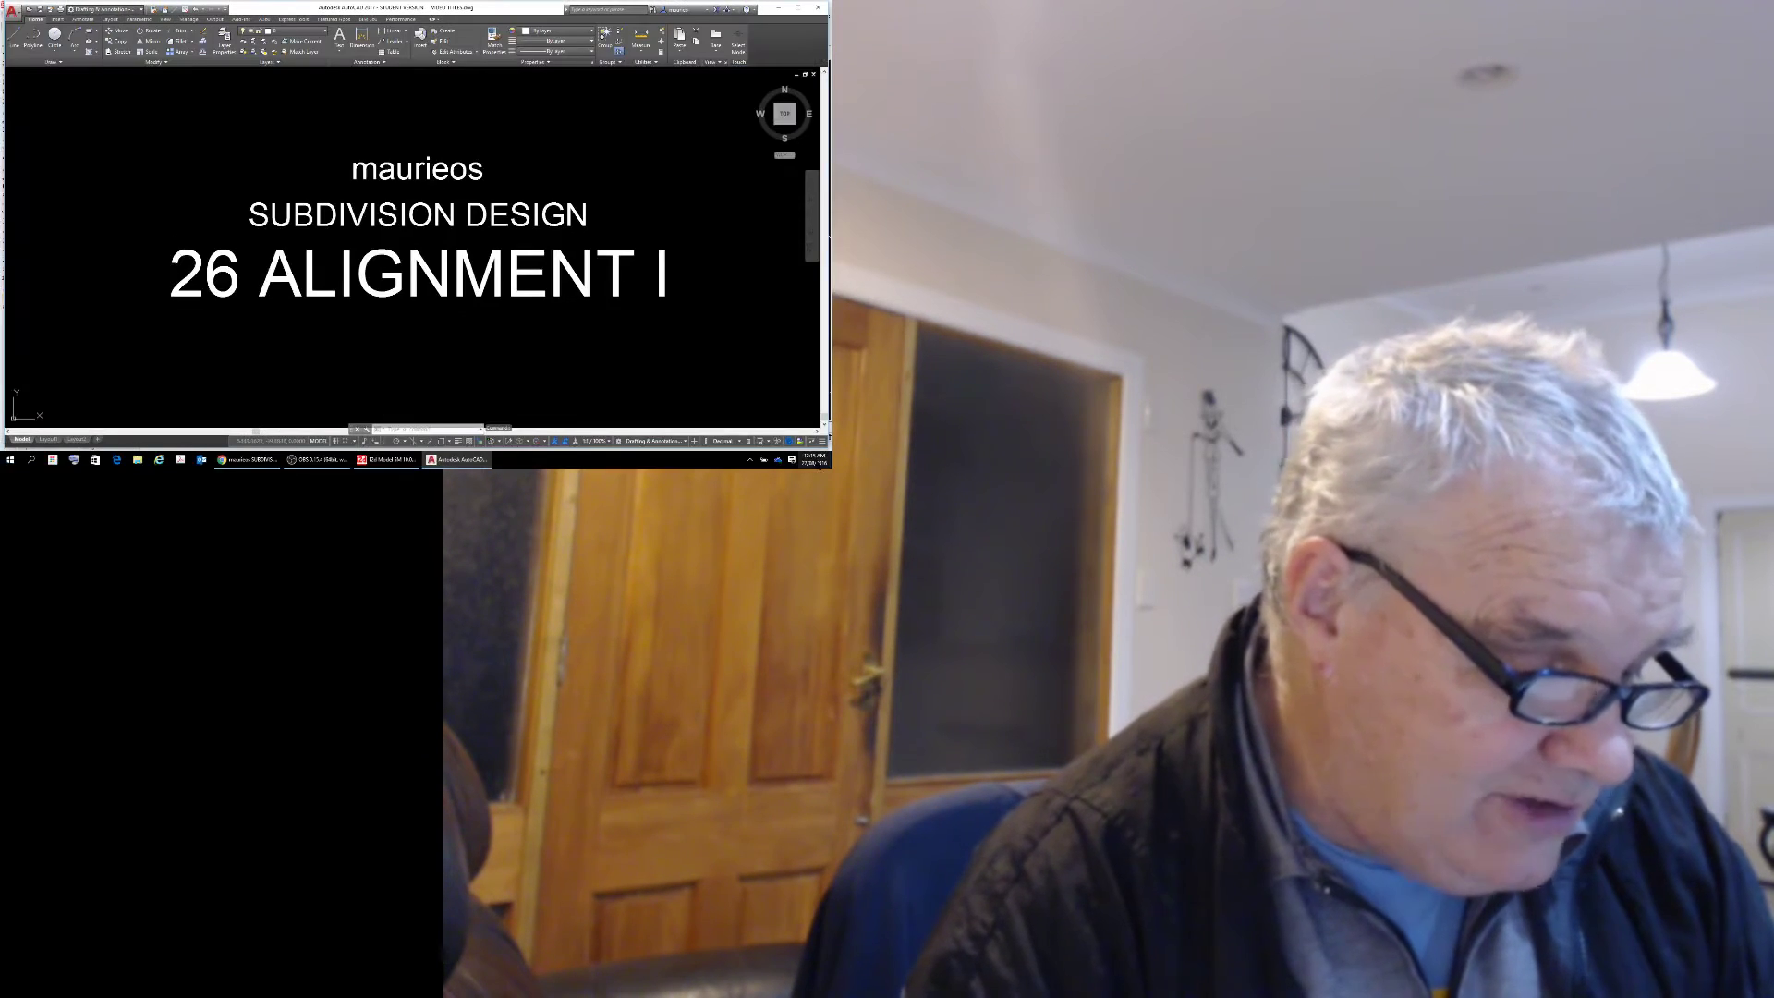
click(774, 8)
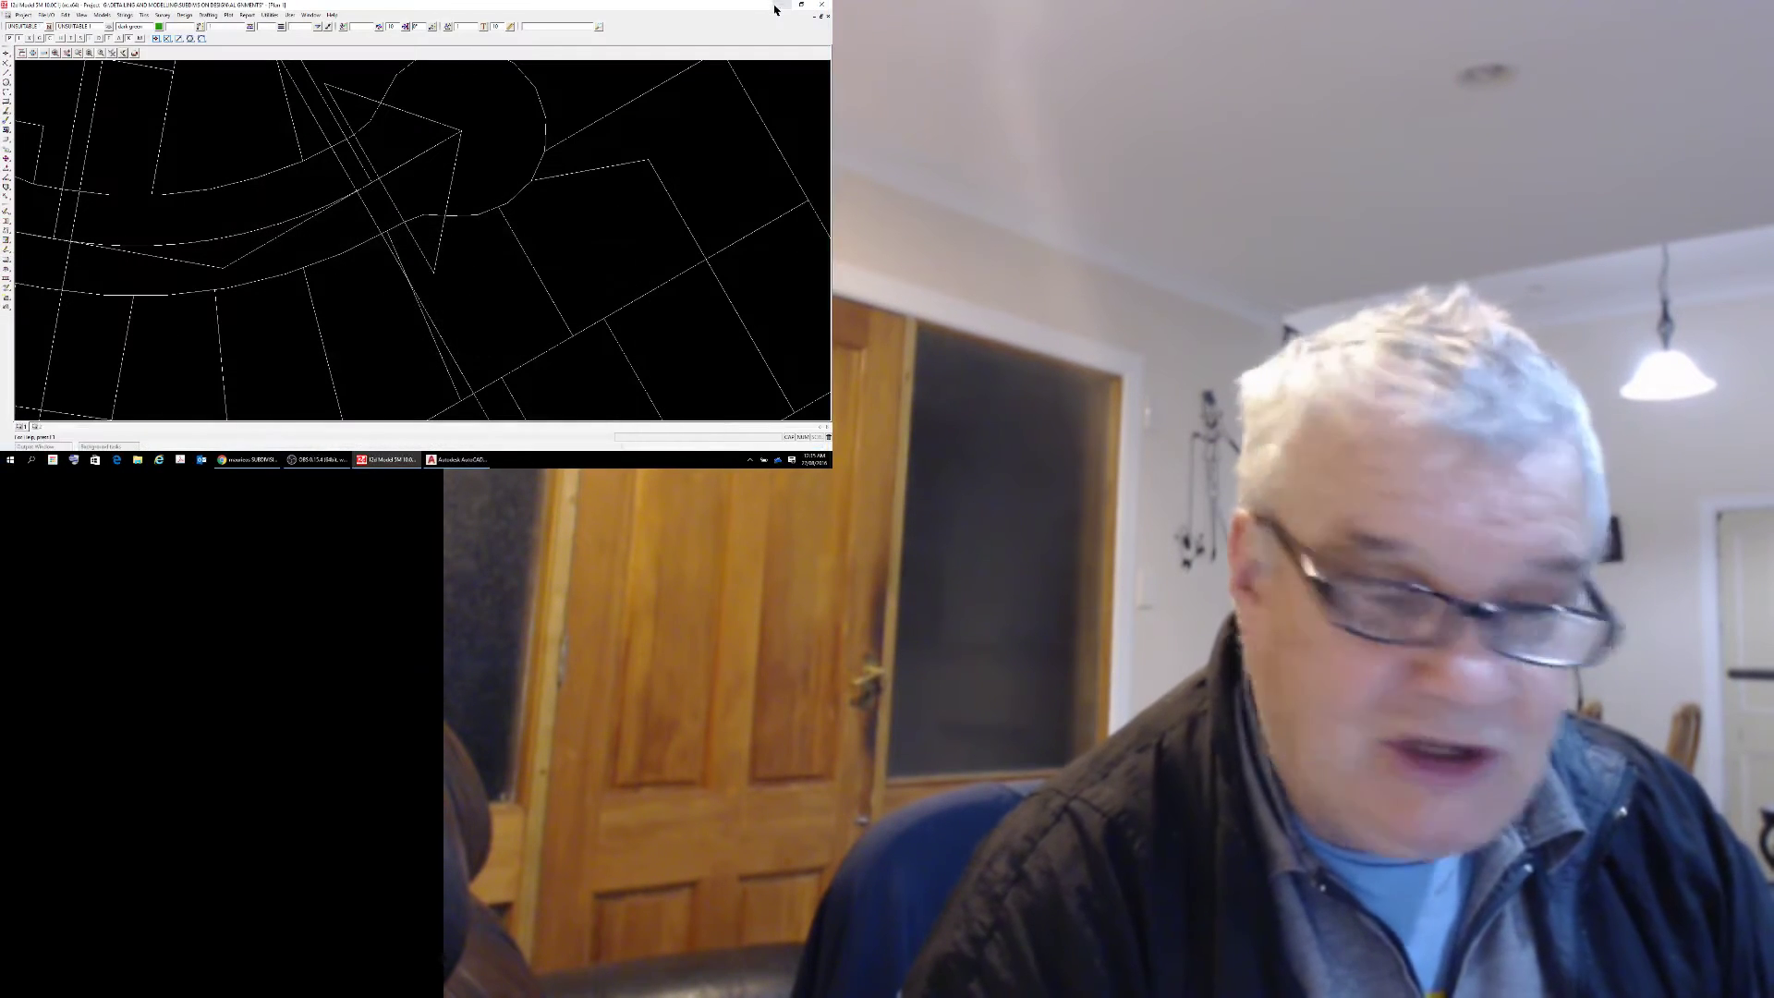
scroll(423, 240, down, 2)
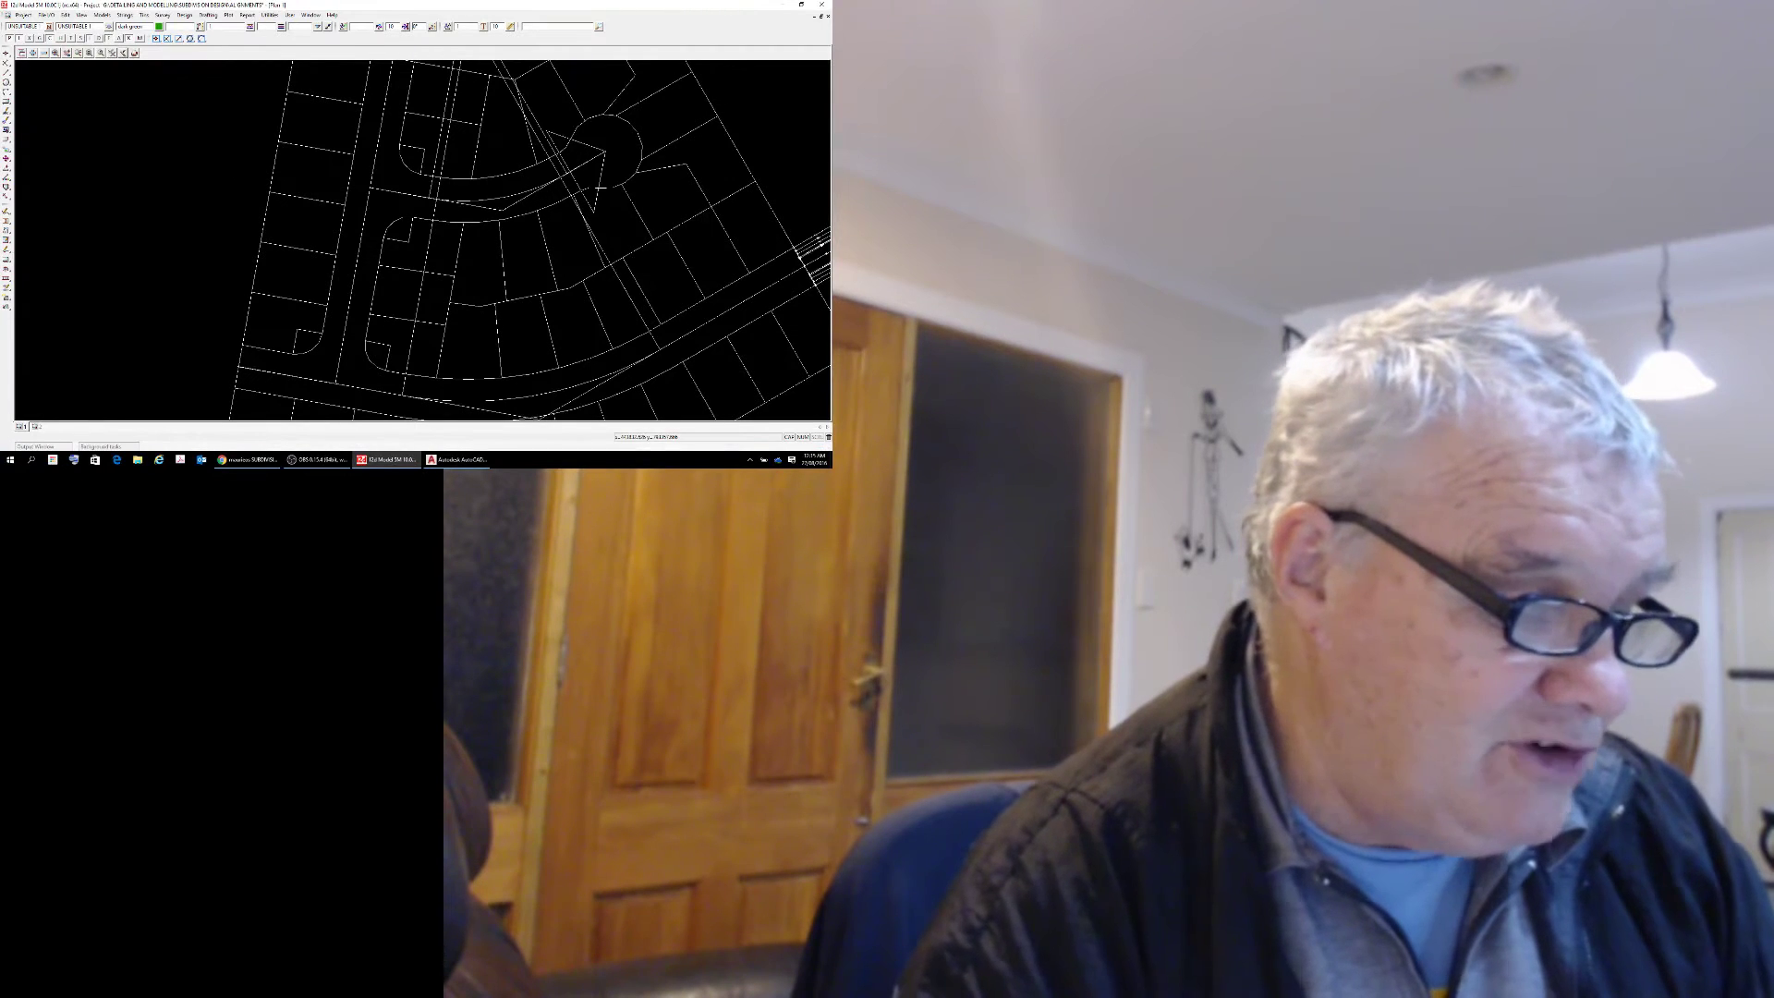
scroll(423, 240, down, 2)
scroll(422, 240, up, 3)
scroll(422, 240, down, 2)
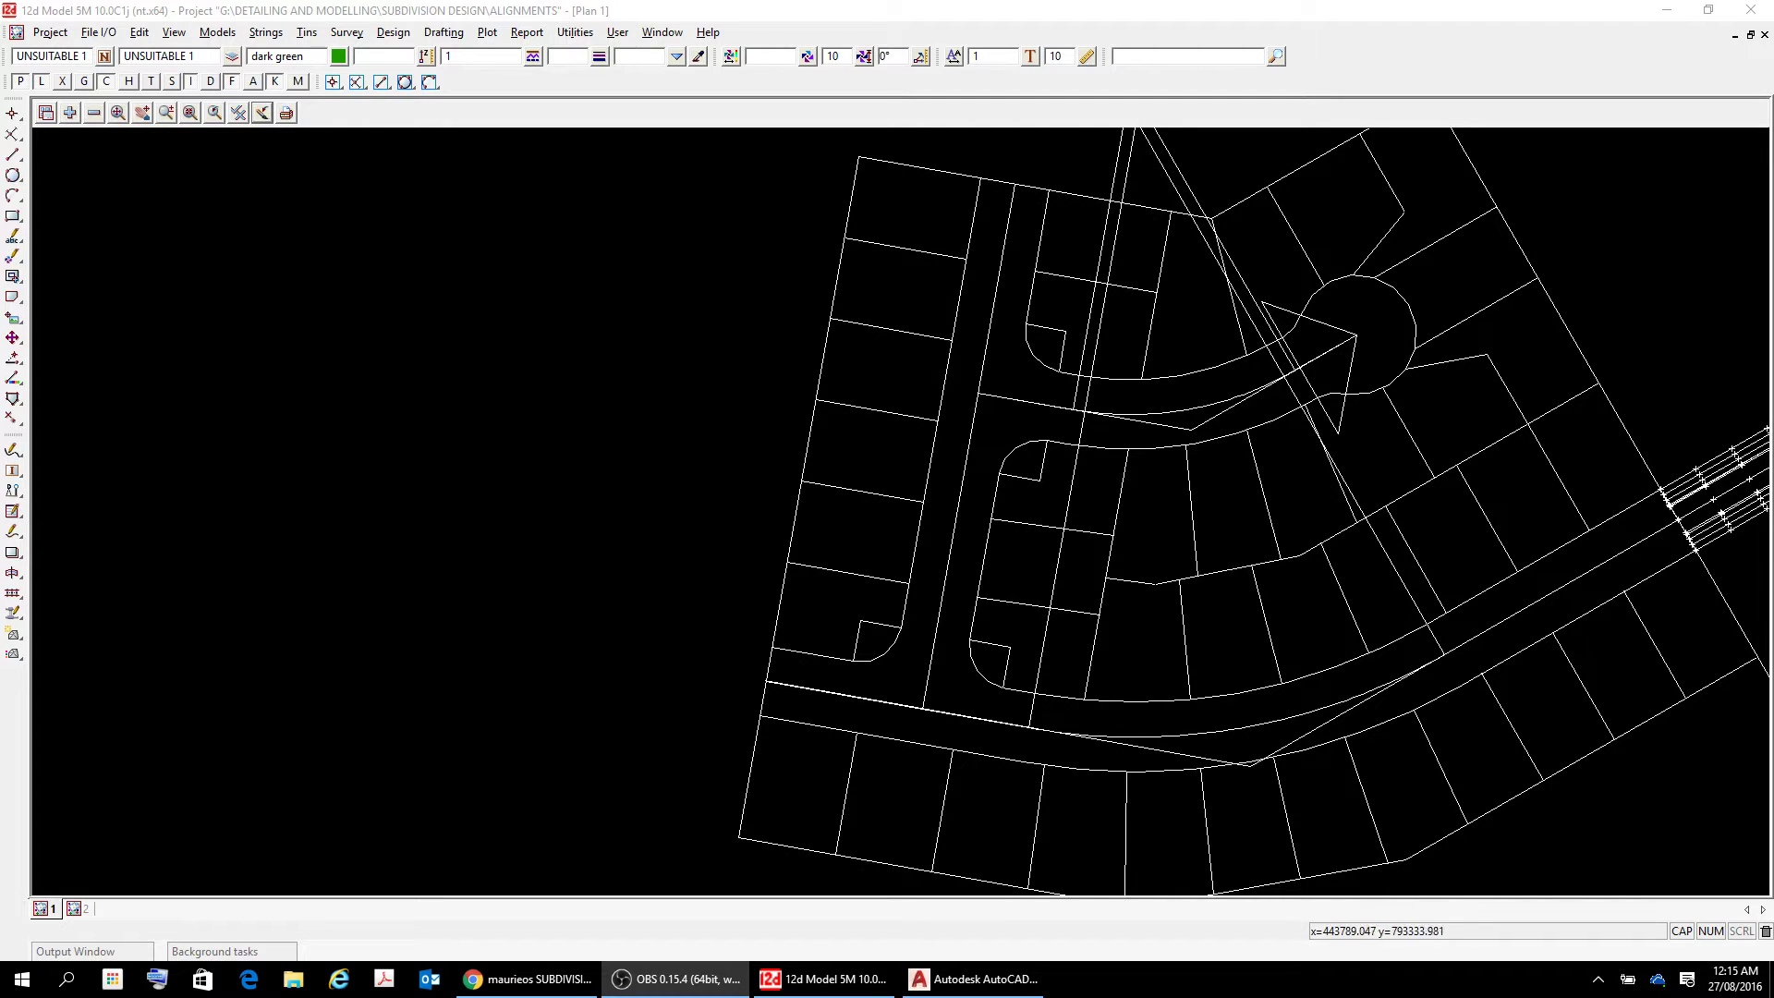
key(alt+Tab)
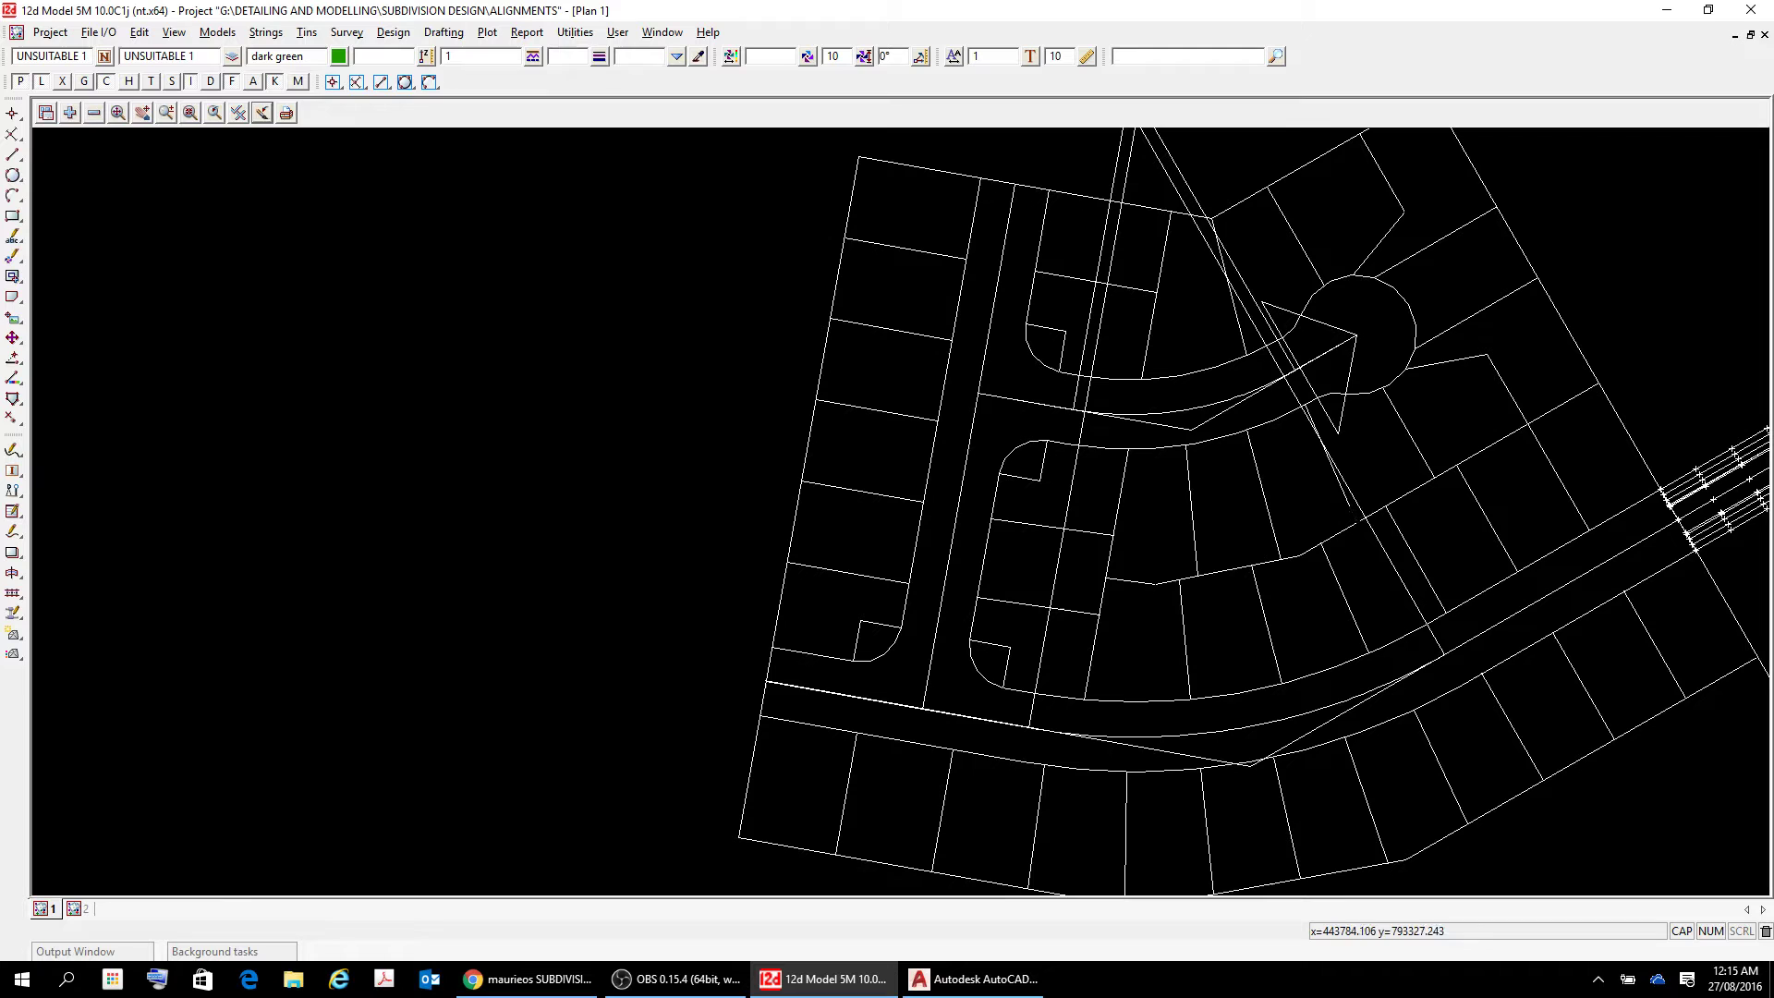
scroll(1332, 527, down, 3)
scroll(1333, 513, up, 3)
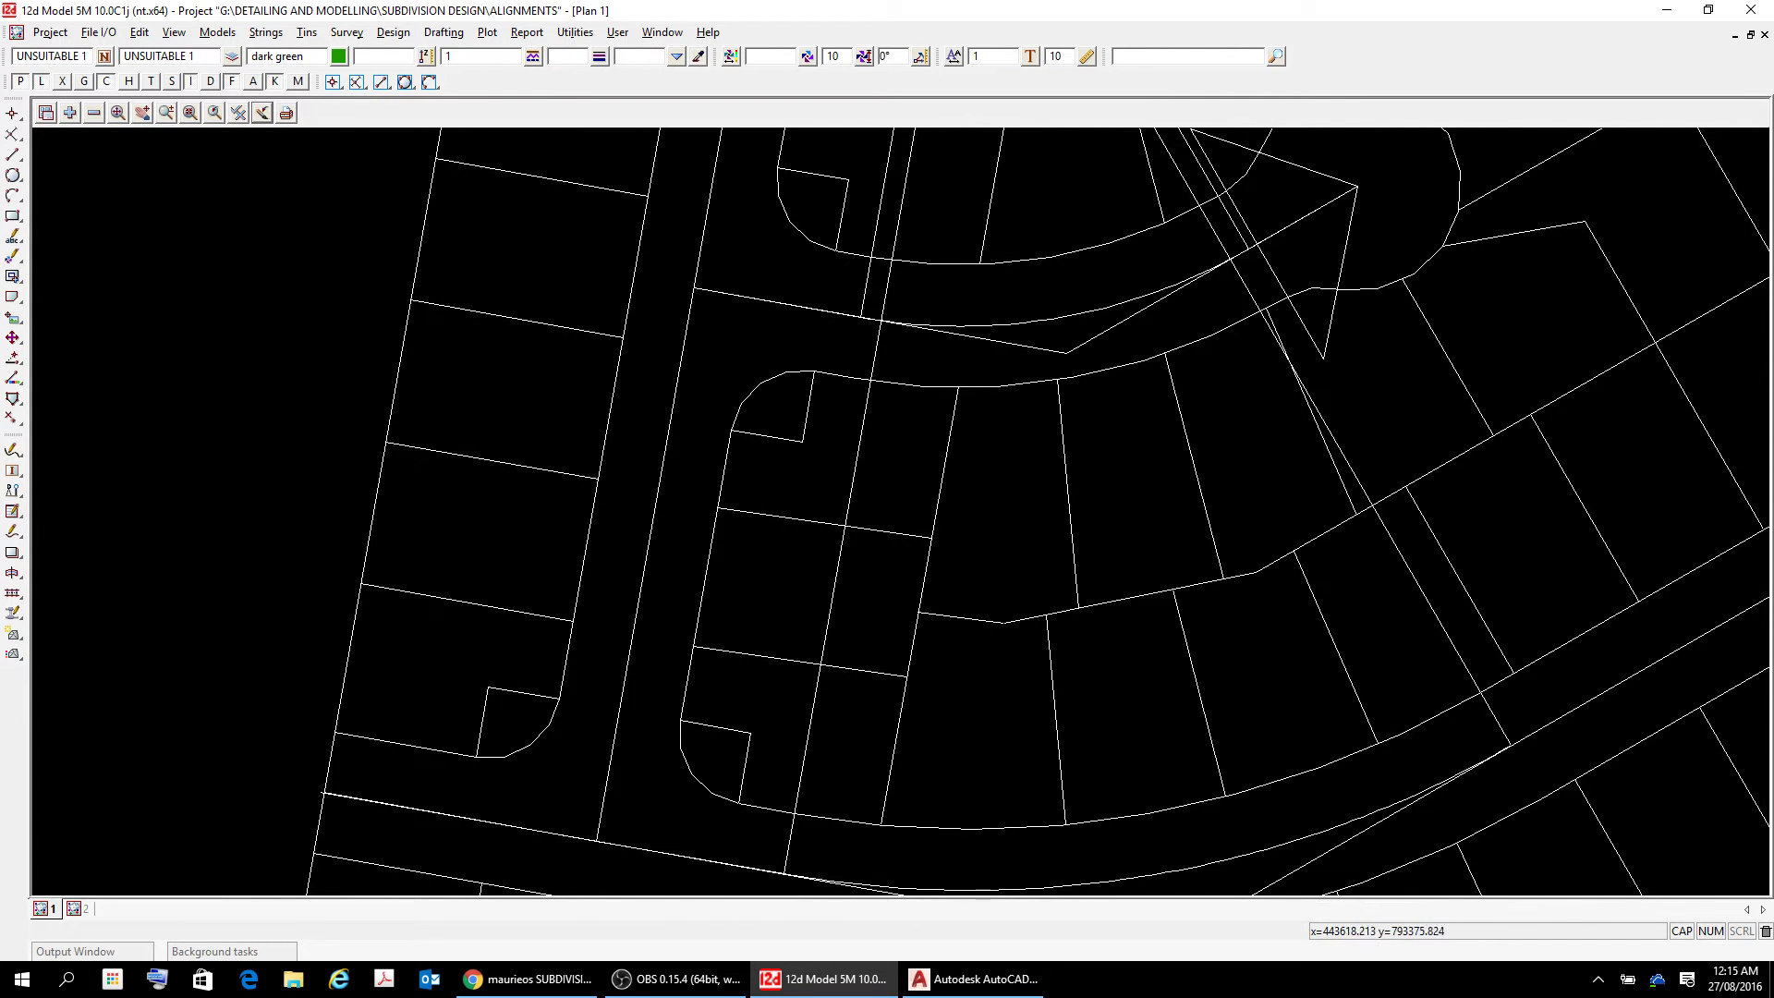
click(141, 112)
click(141, 112)
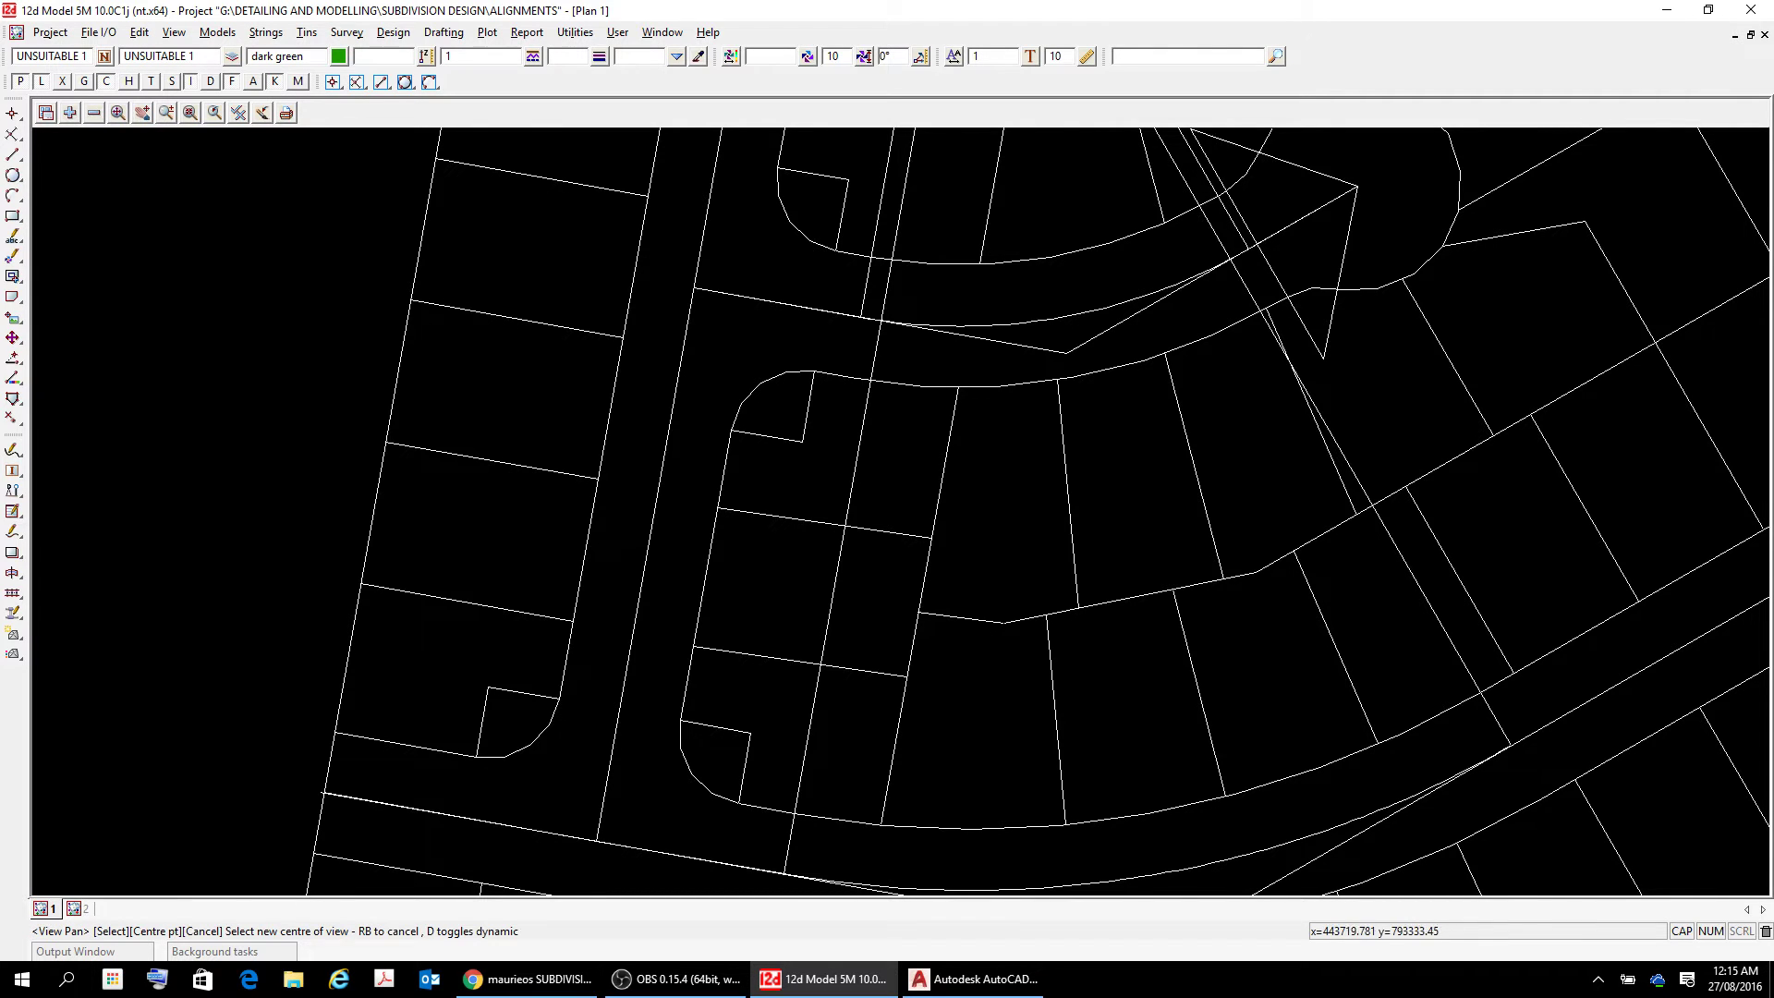
click(1143, 517)
scroll(901, 511, down, 2)
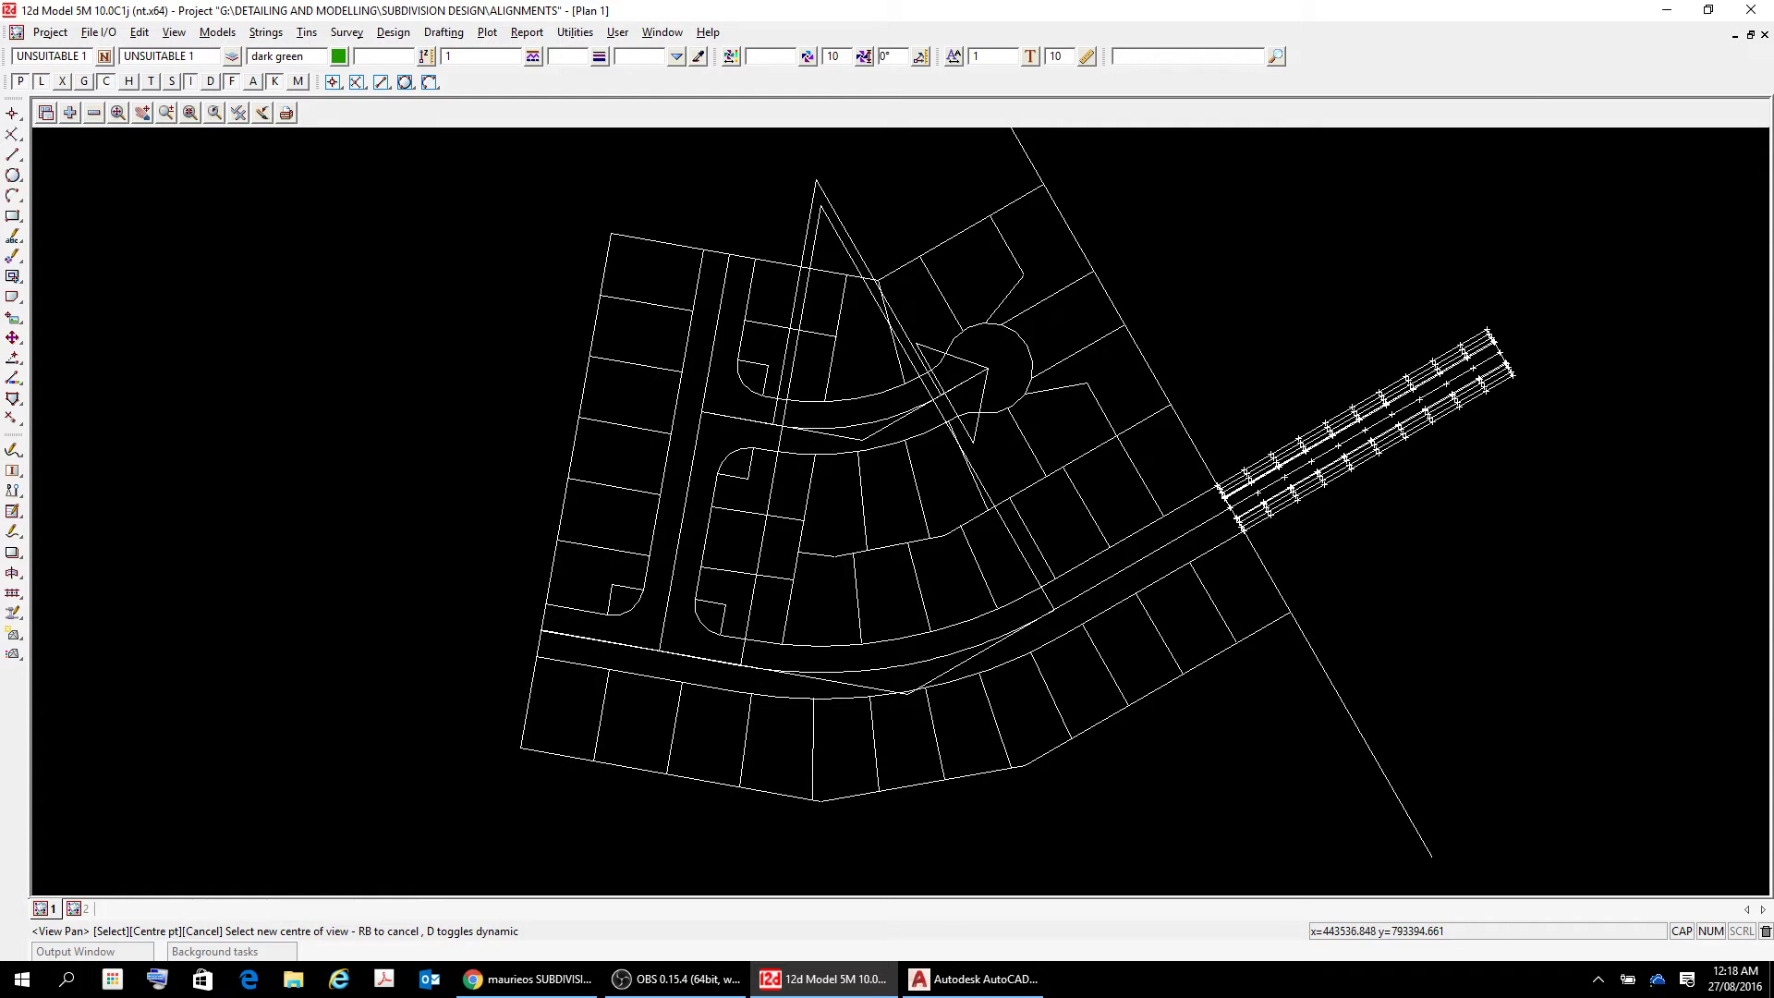
key(Escape)
- Start creating a super alignment and name it ROAD 1
click(265, 34)
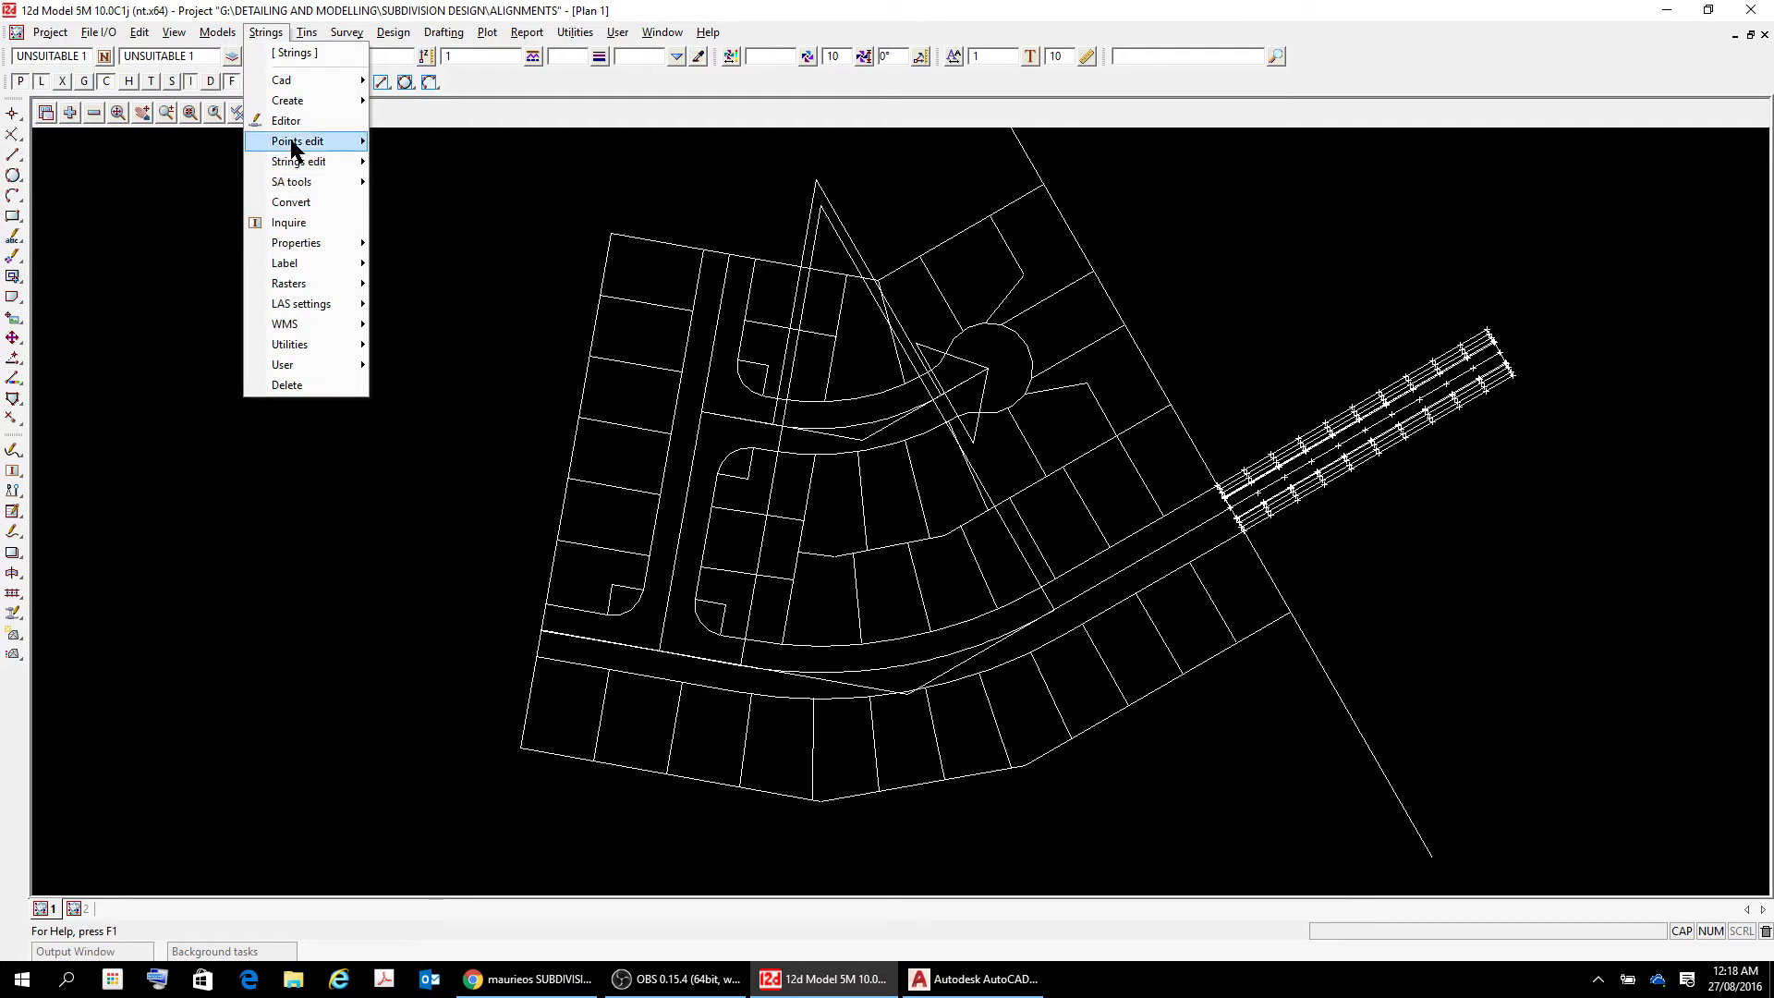
mouse_move(296, 104)
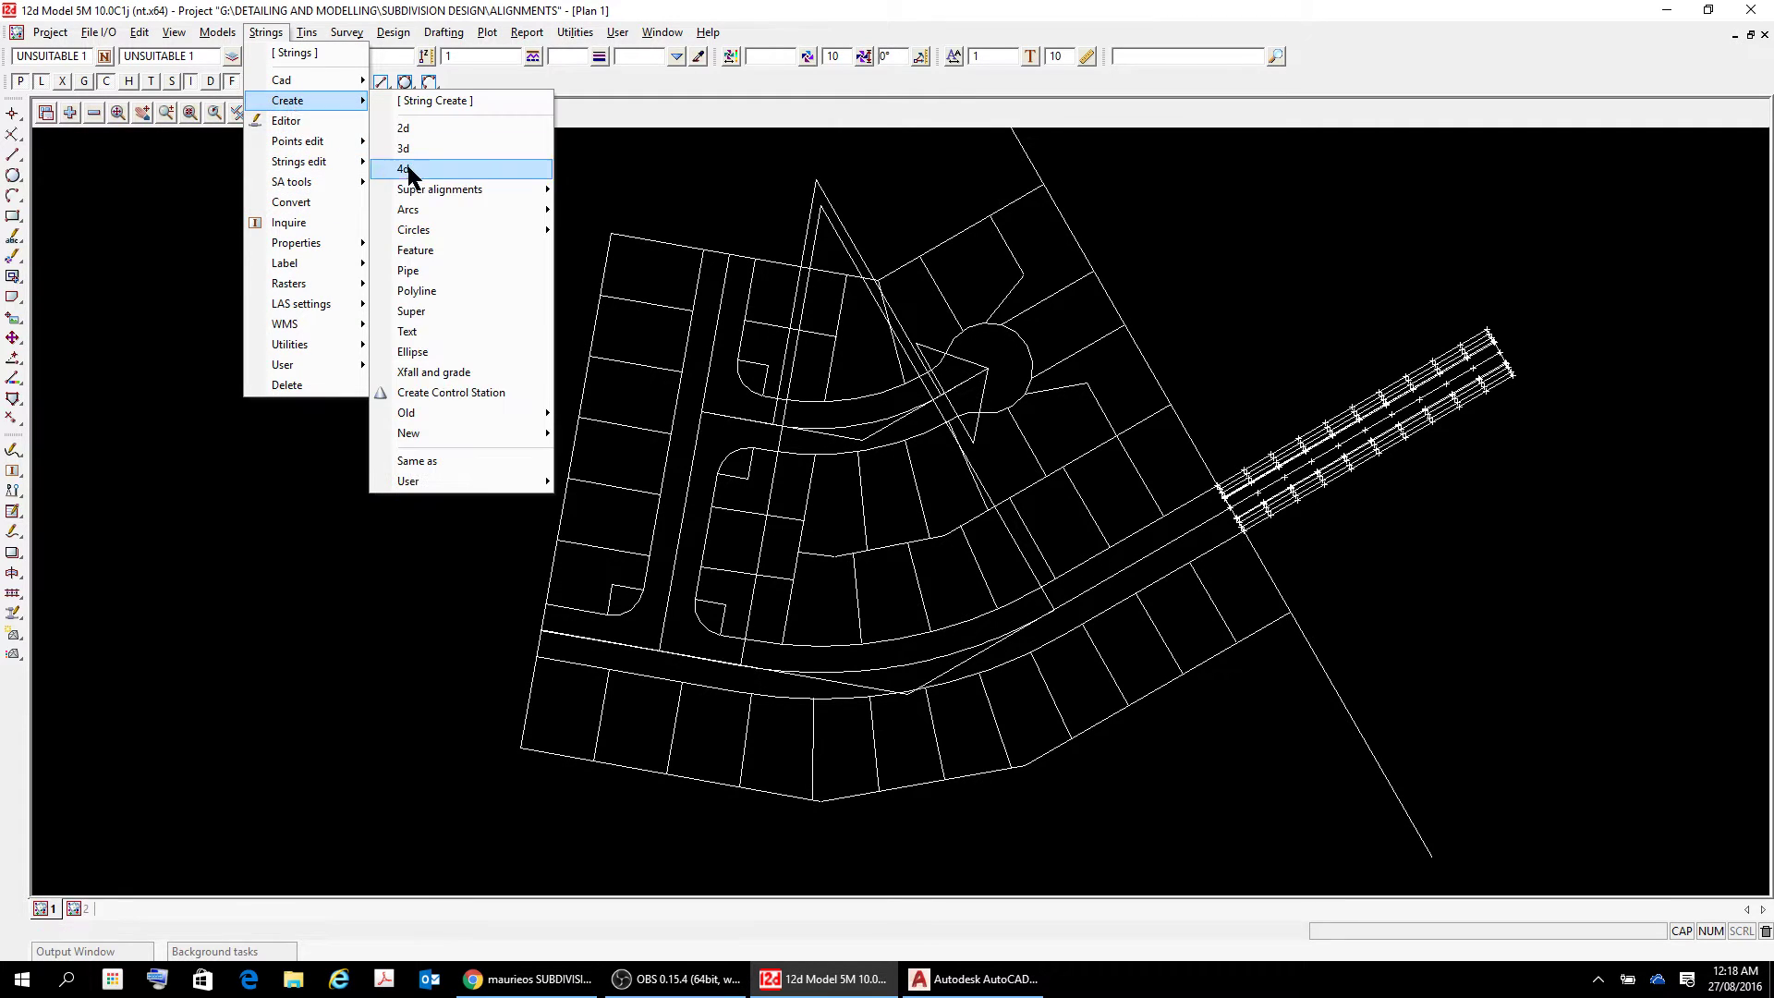
mouse_move(420, 191)
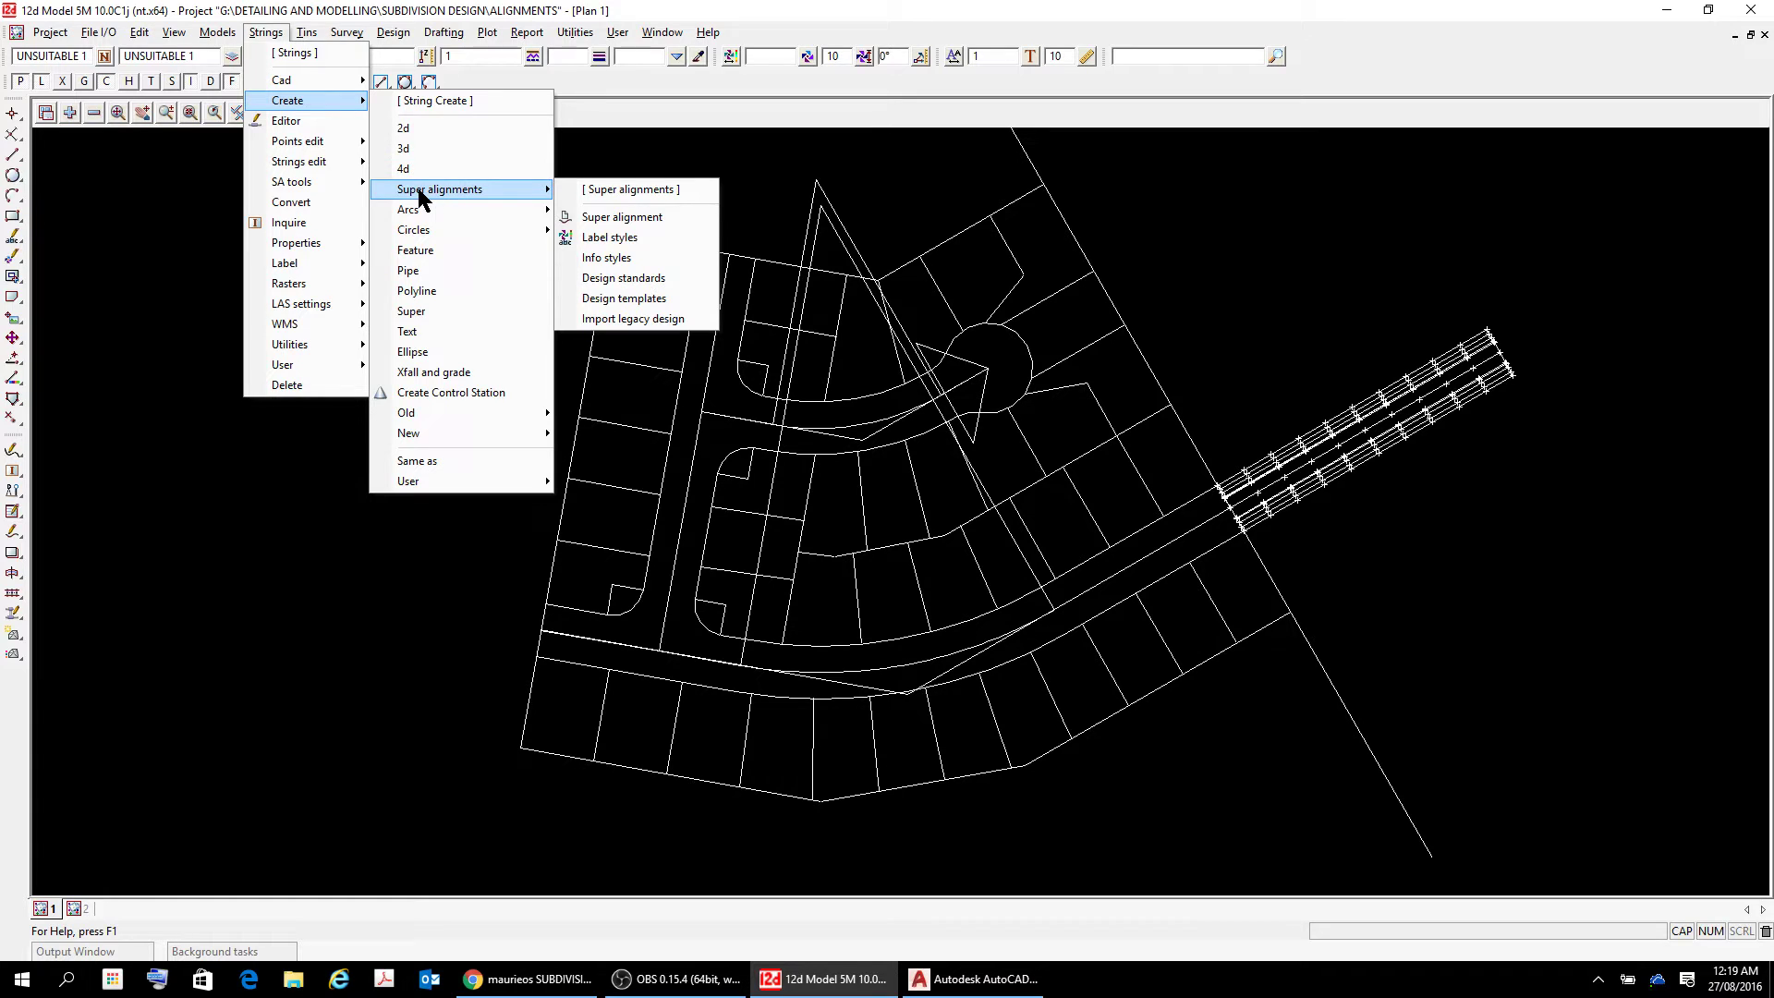
click(599, 220)
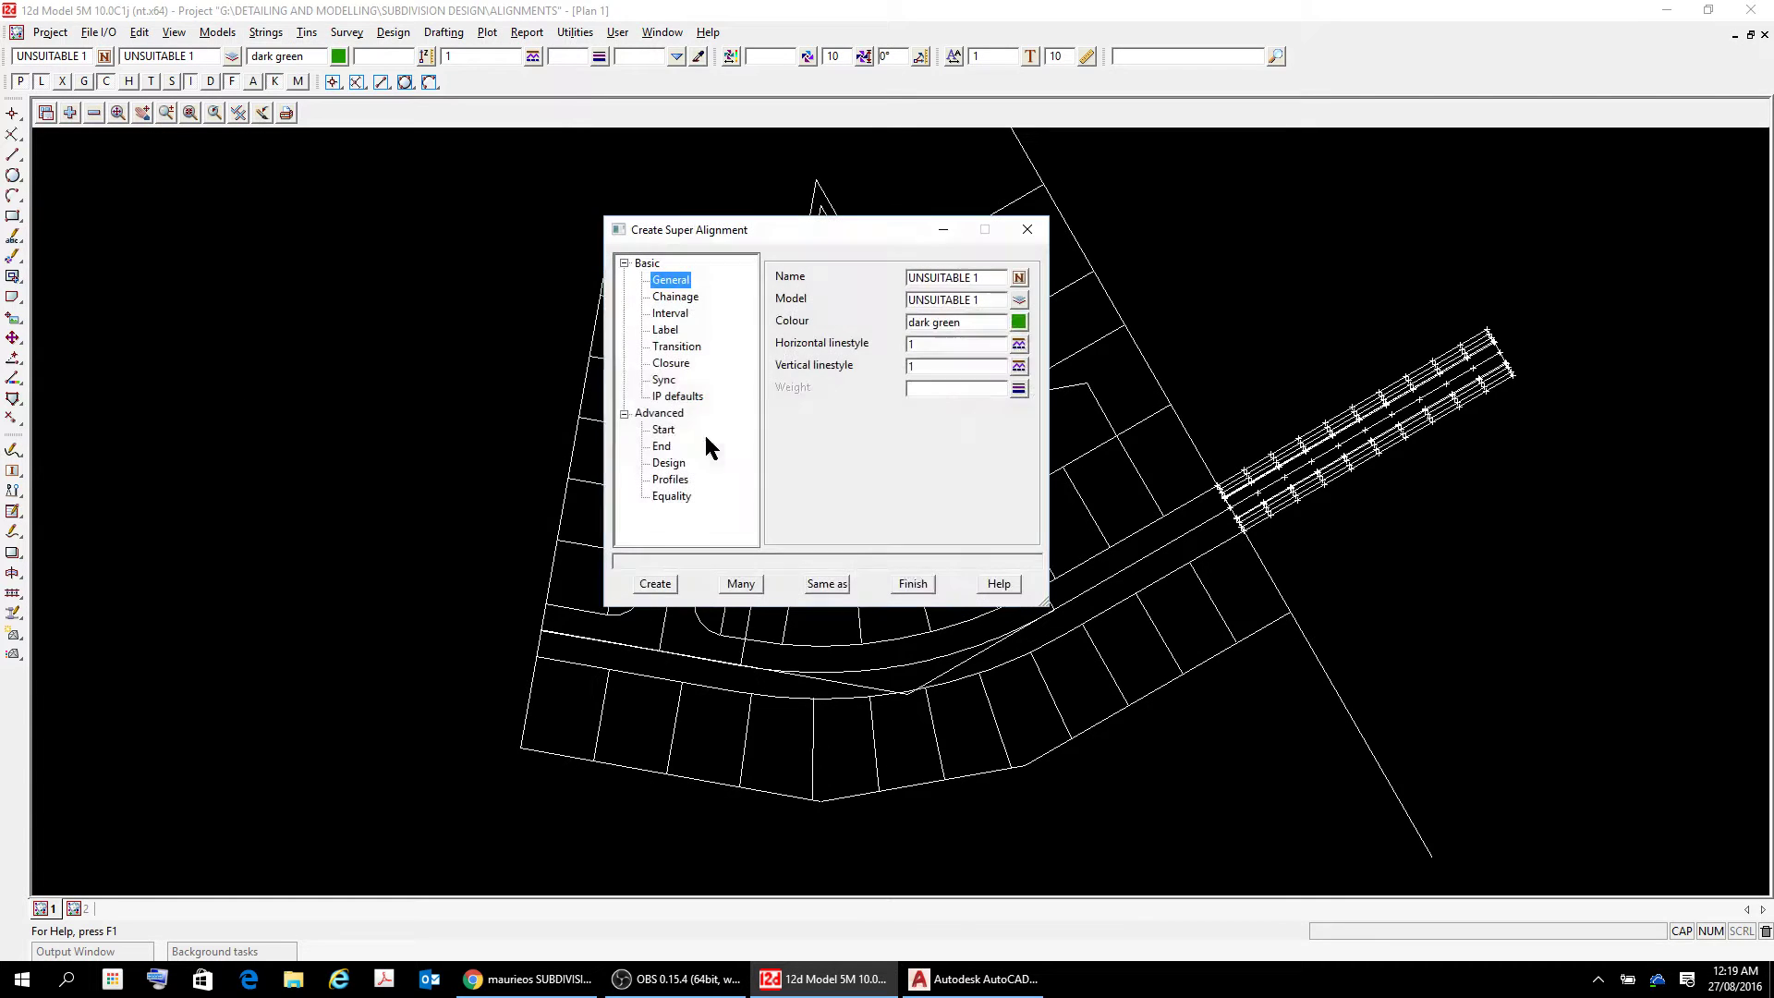
mouse_move(763, 227)
mouse_down()
mouse_move(220, 254)
mouse_move(242, 261)
mouse_move(192, 141)
mouse_up()
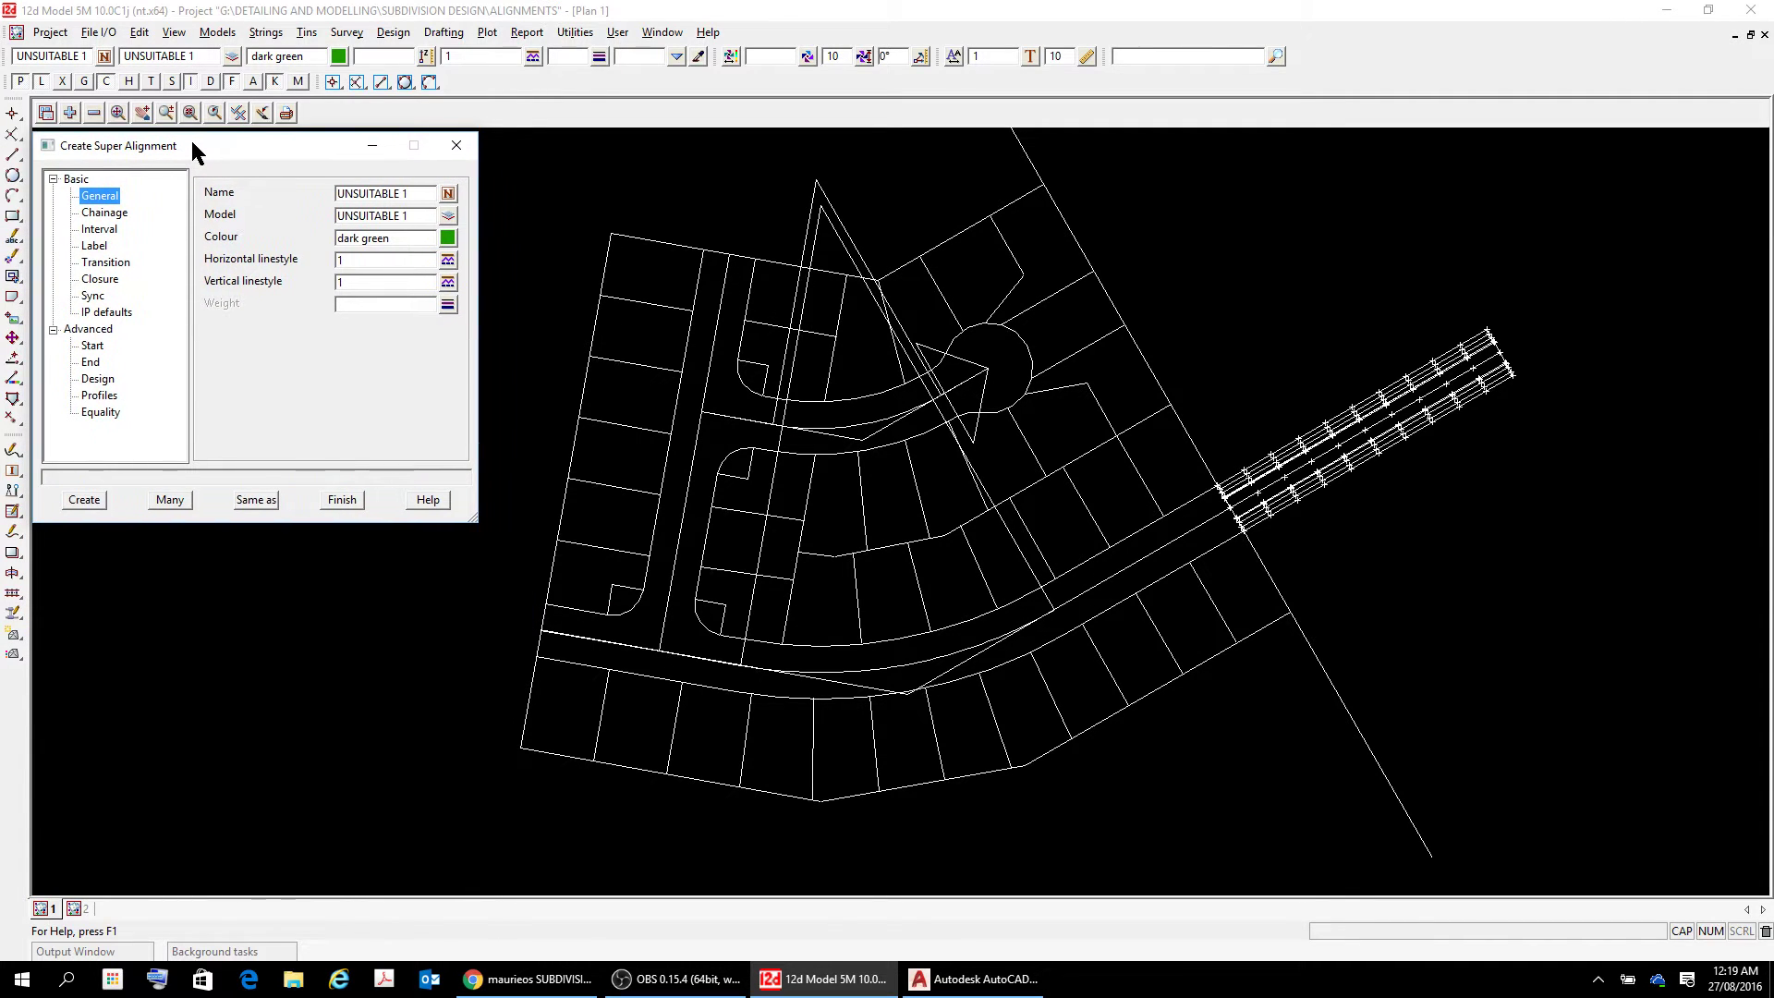
click(418, 196)
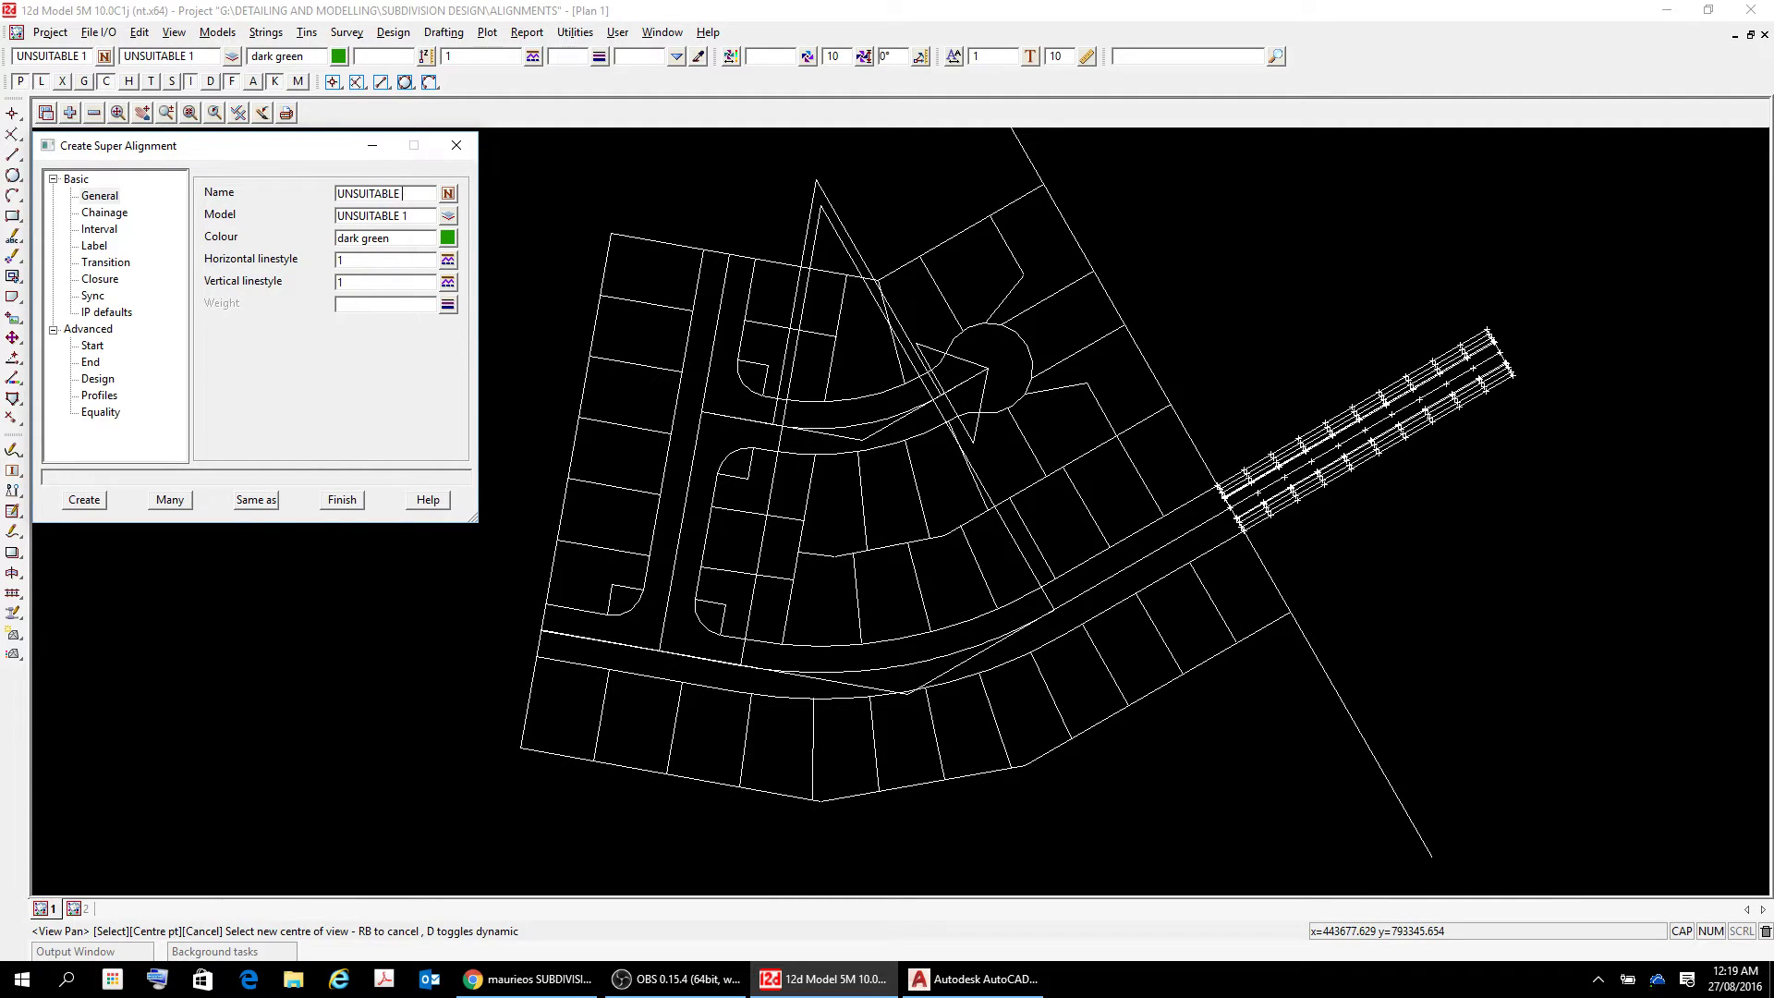
key(BackSpace)
key(BackSpace)
key(BackSpace)
key(BackSpace)
key(BackSpace)
key(BackSpace)
key(BackSpace)
key(BackSpace)
key(BackSpace)
key(BackSpace)
text(ROAD 1)
- Set the new super alignment's model to ROAD 1
click(407, 215)
key(BackSpace)
key(BackSpace)
key(BackSpace)
key(BackSpace)
key(BackSpace)
key(BackSpace)
key(BackSpace)
key(BackSpace)
key(BackSpace)
key(BackSpace)
key(BackSpace)
key(BackSpace)
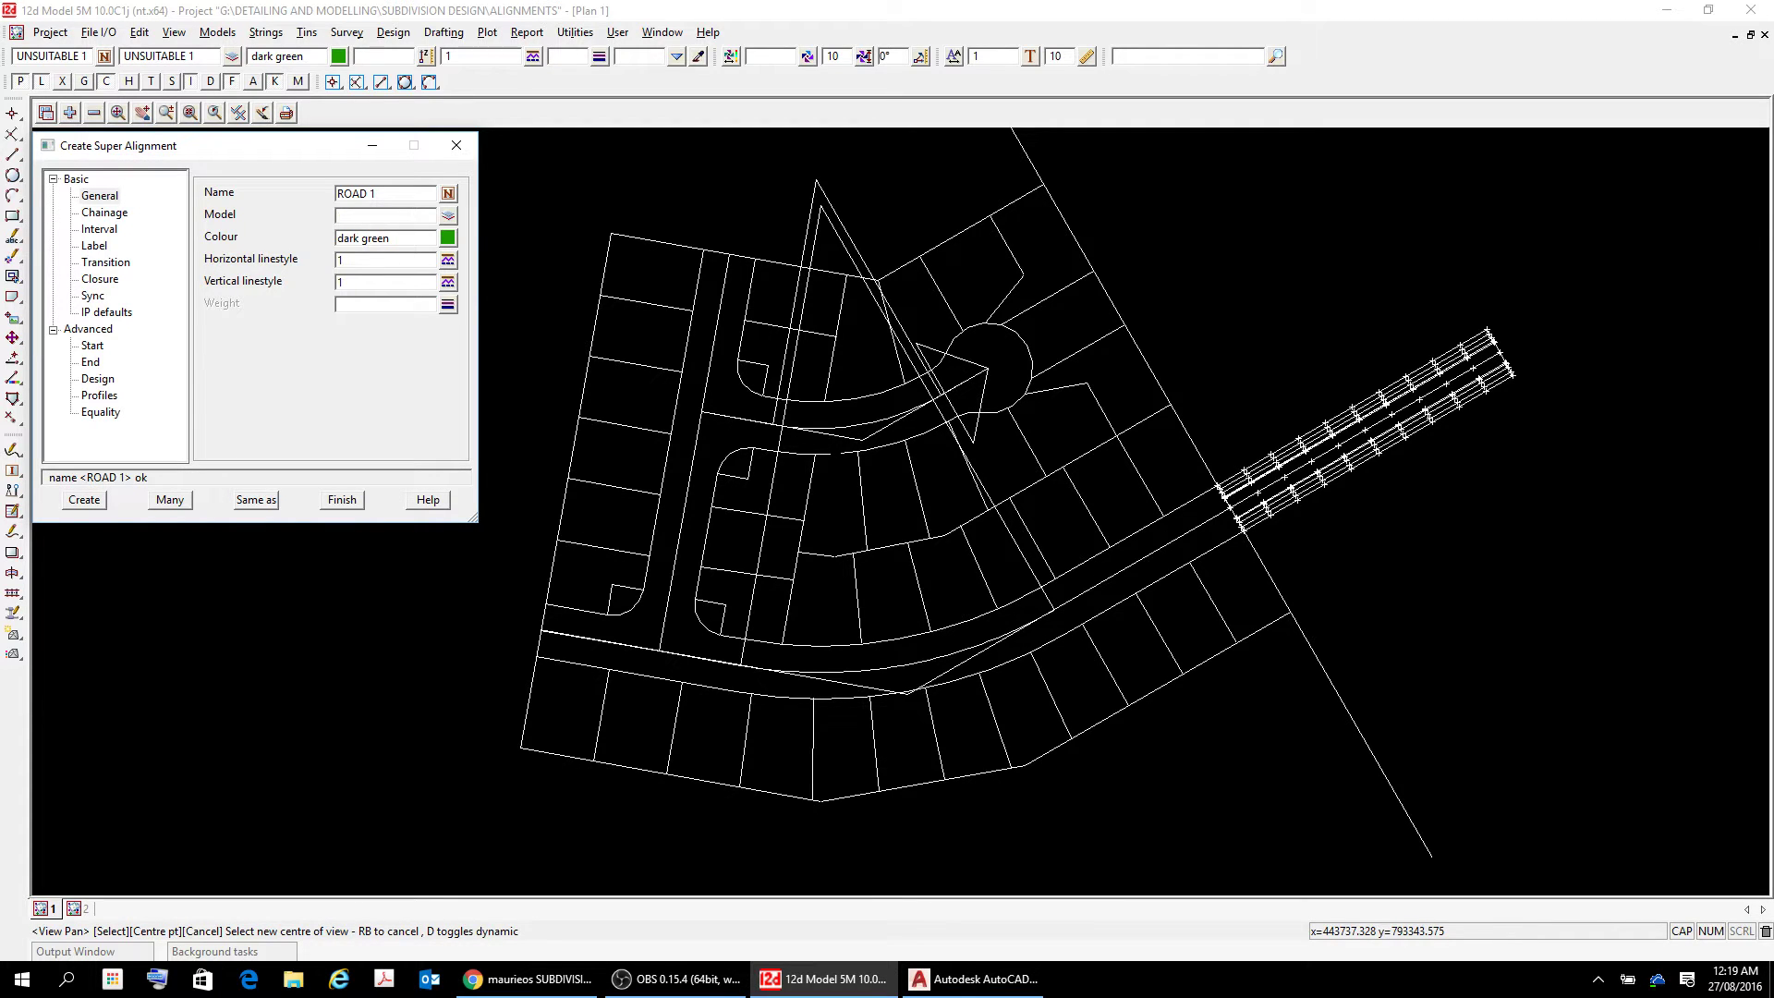
text(ROAD)
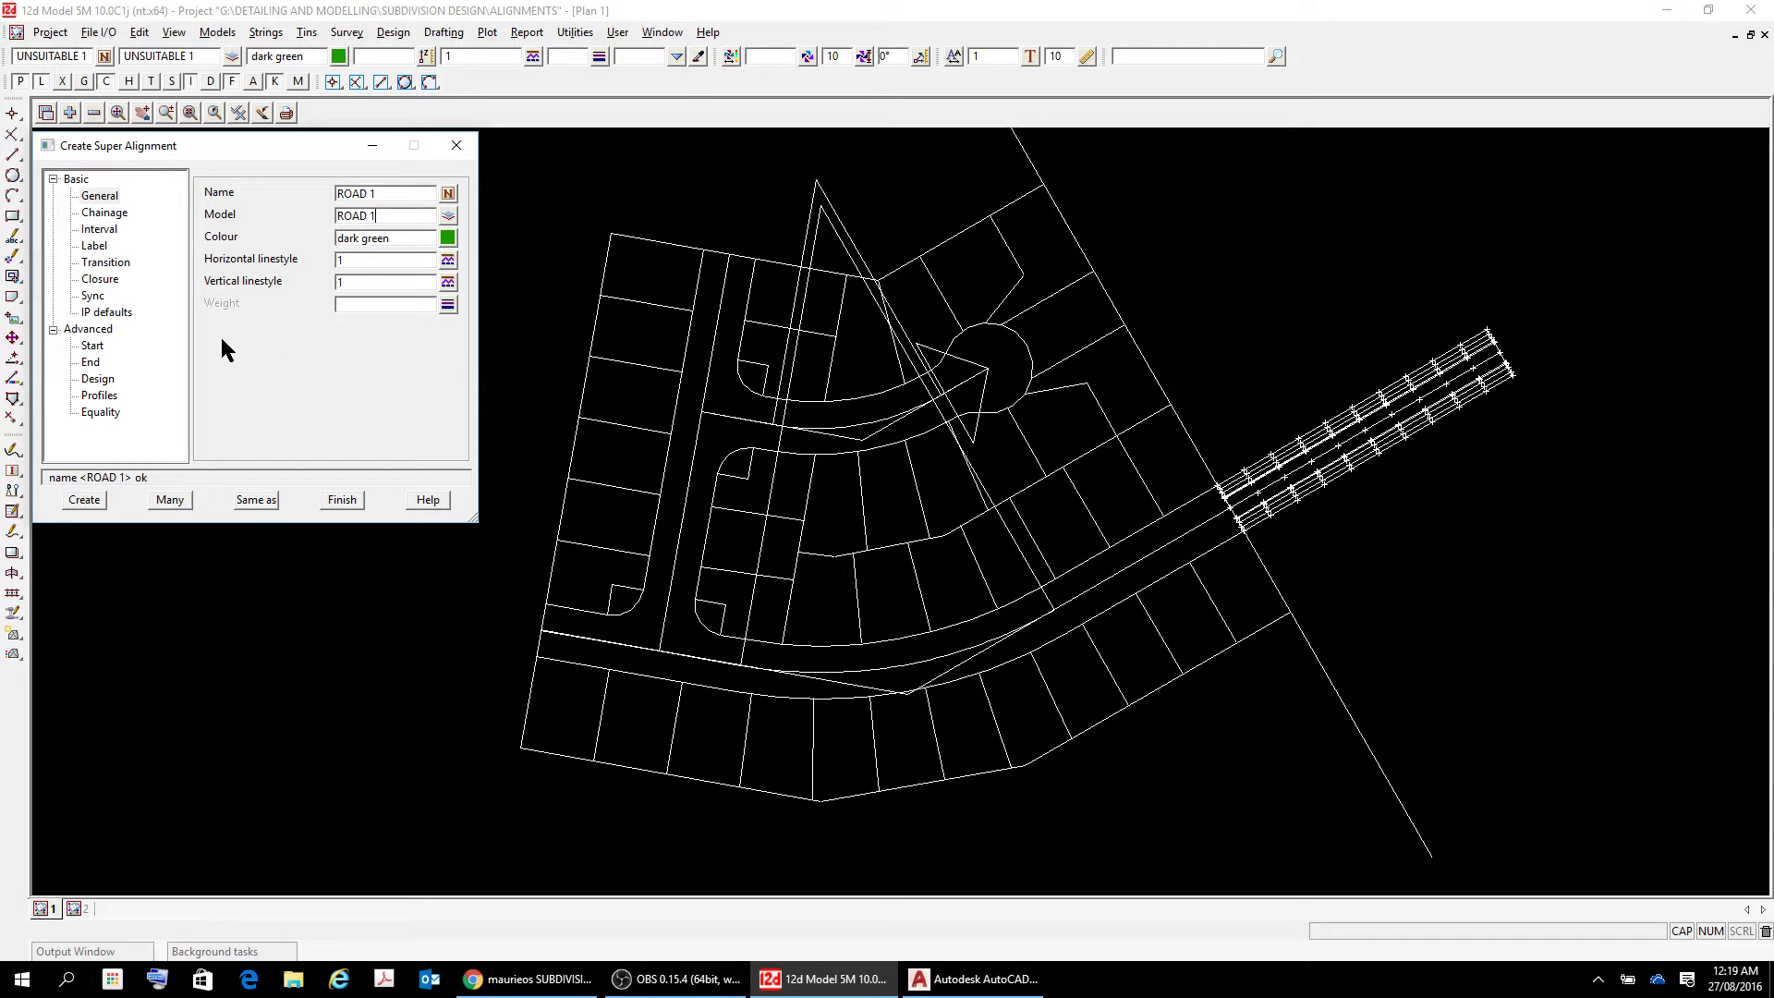
- Review the chainage and interval settings and set the alignment's label style to full
click(104, 213)
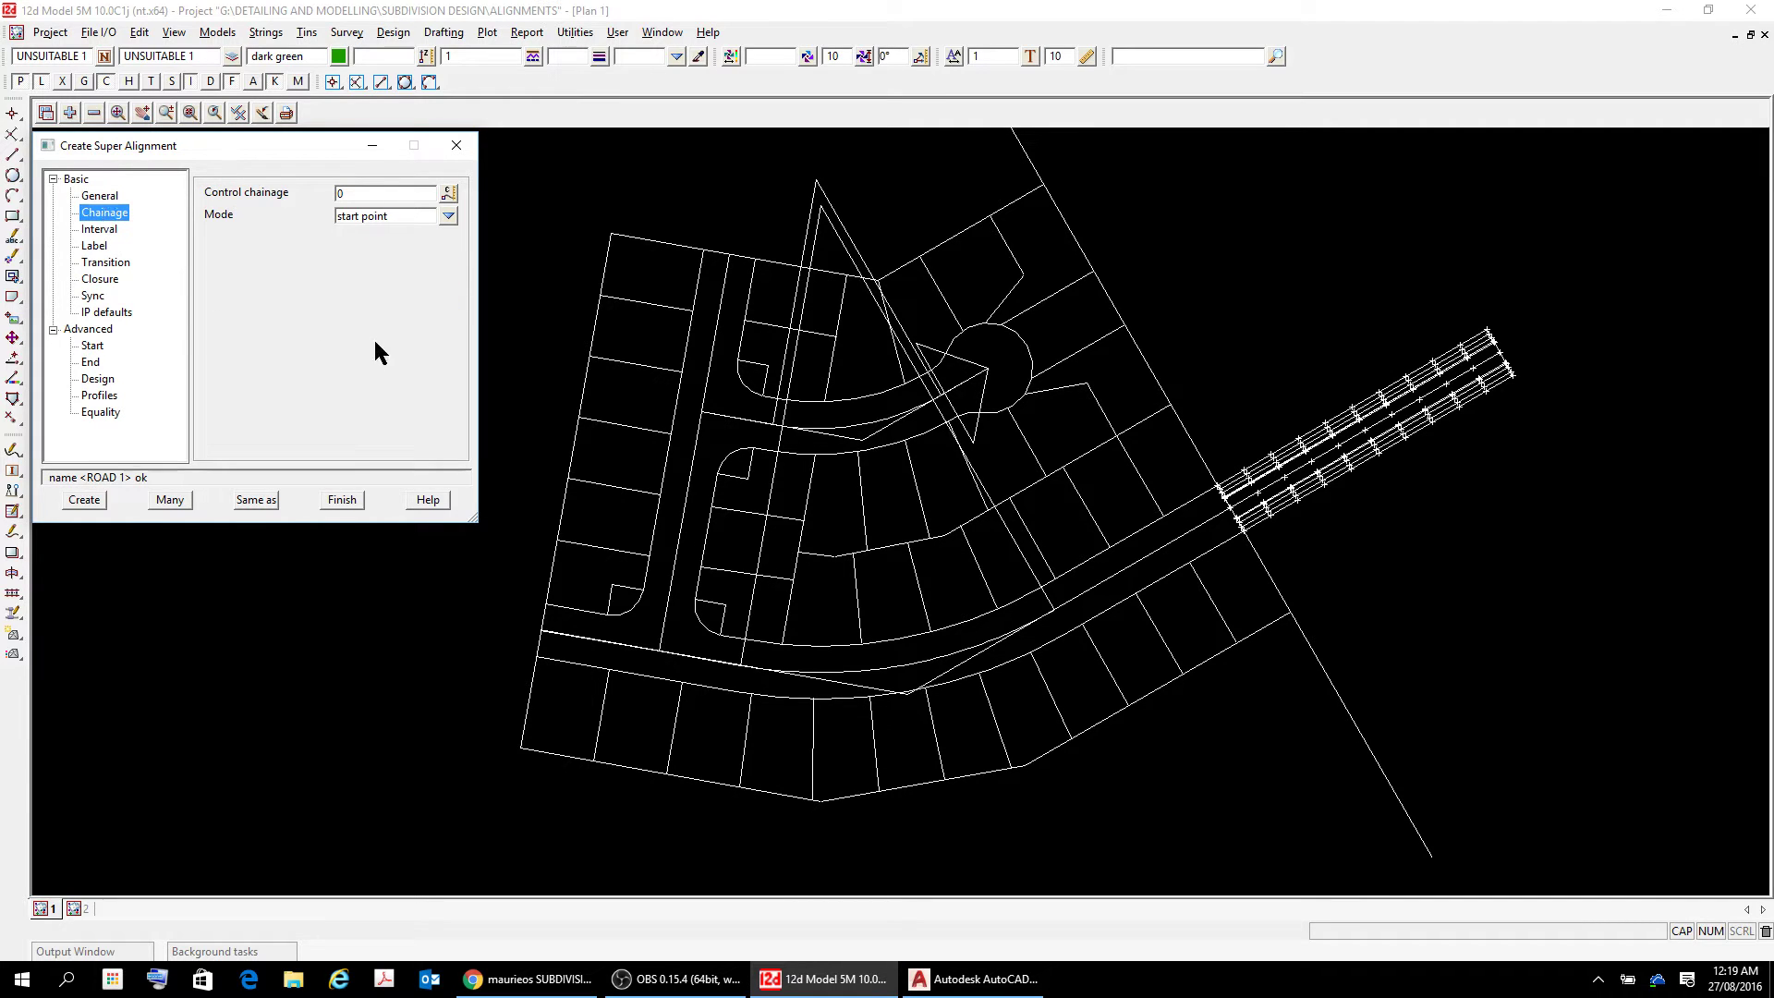
click(99, 230)
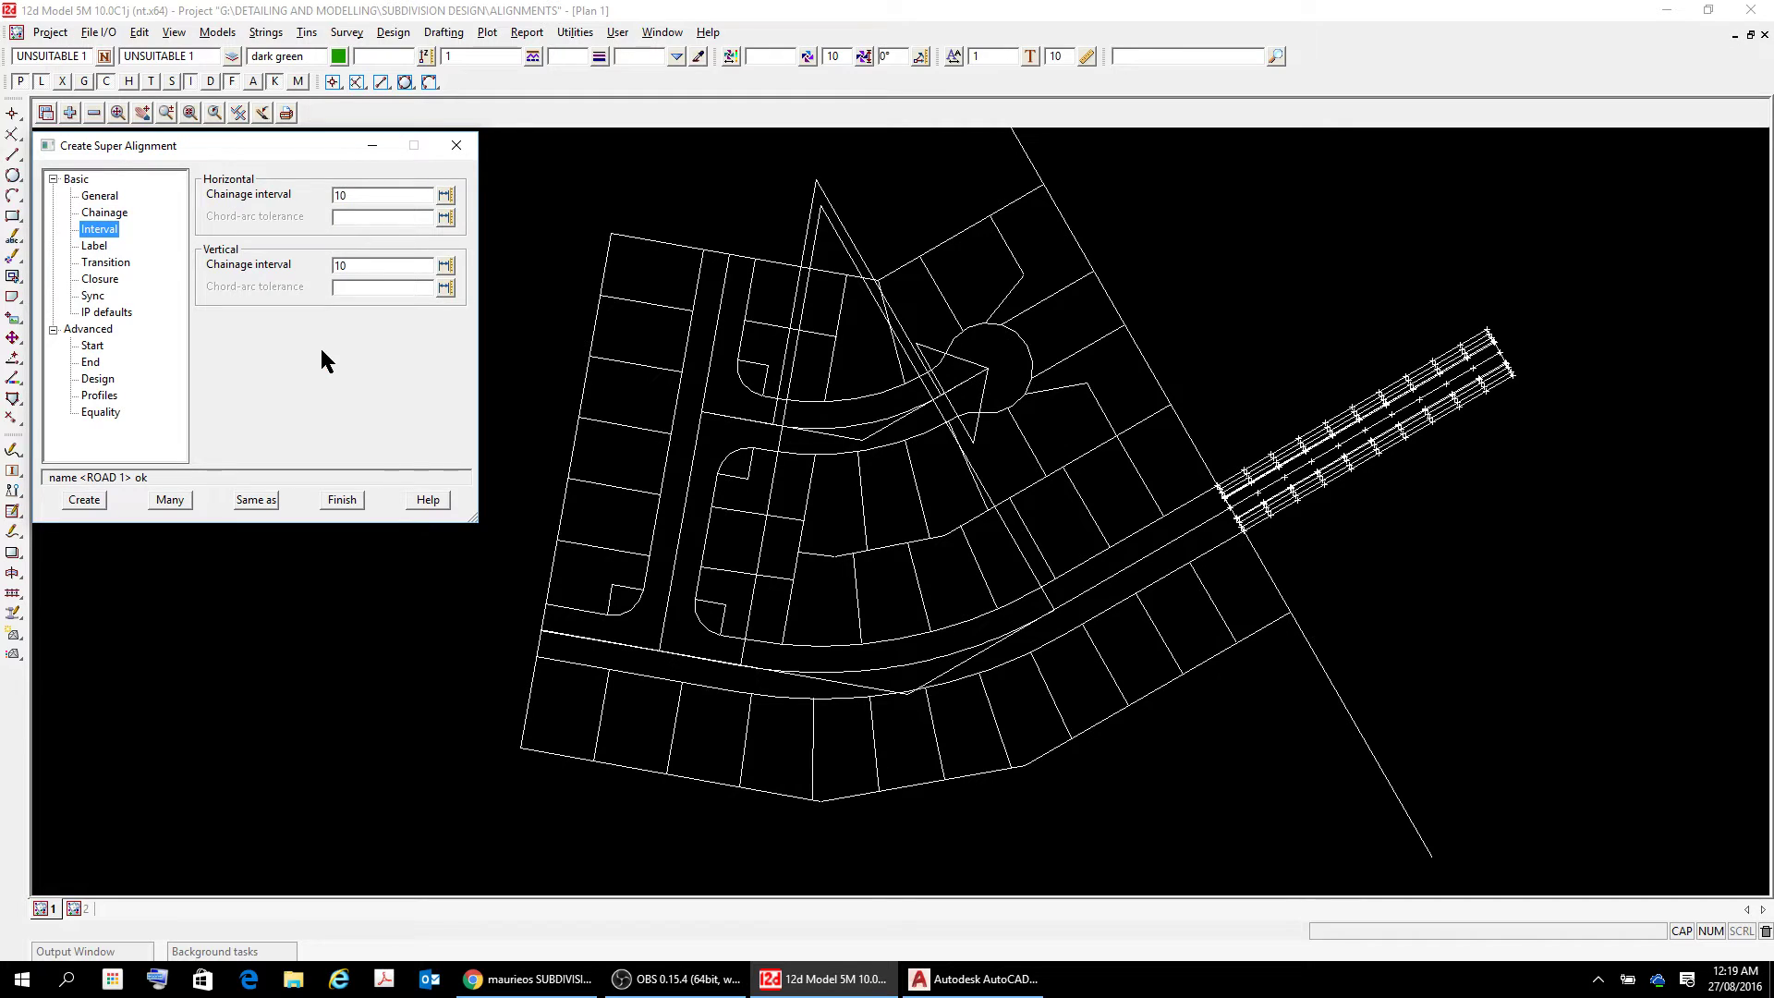
click(90, 247)
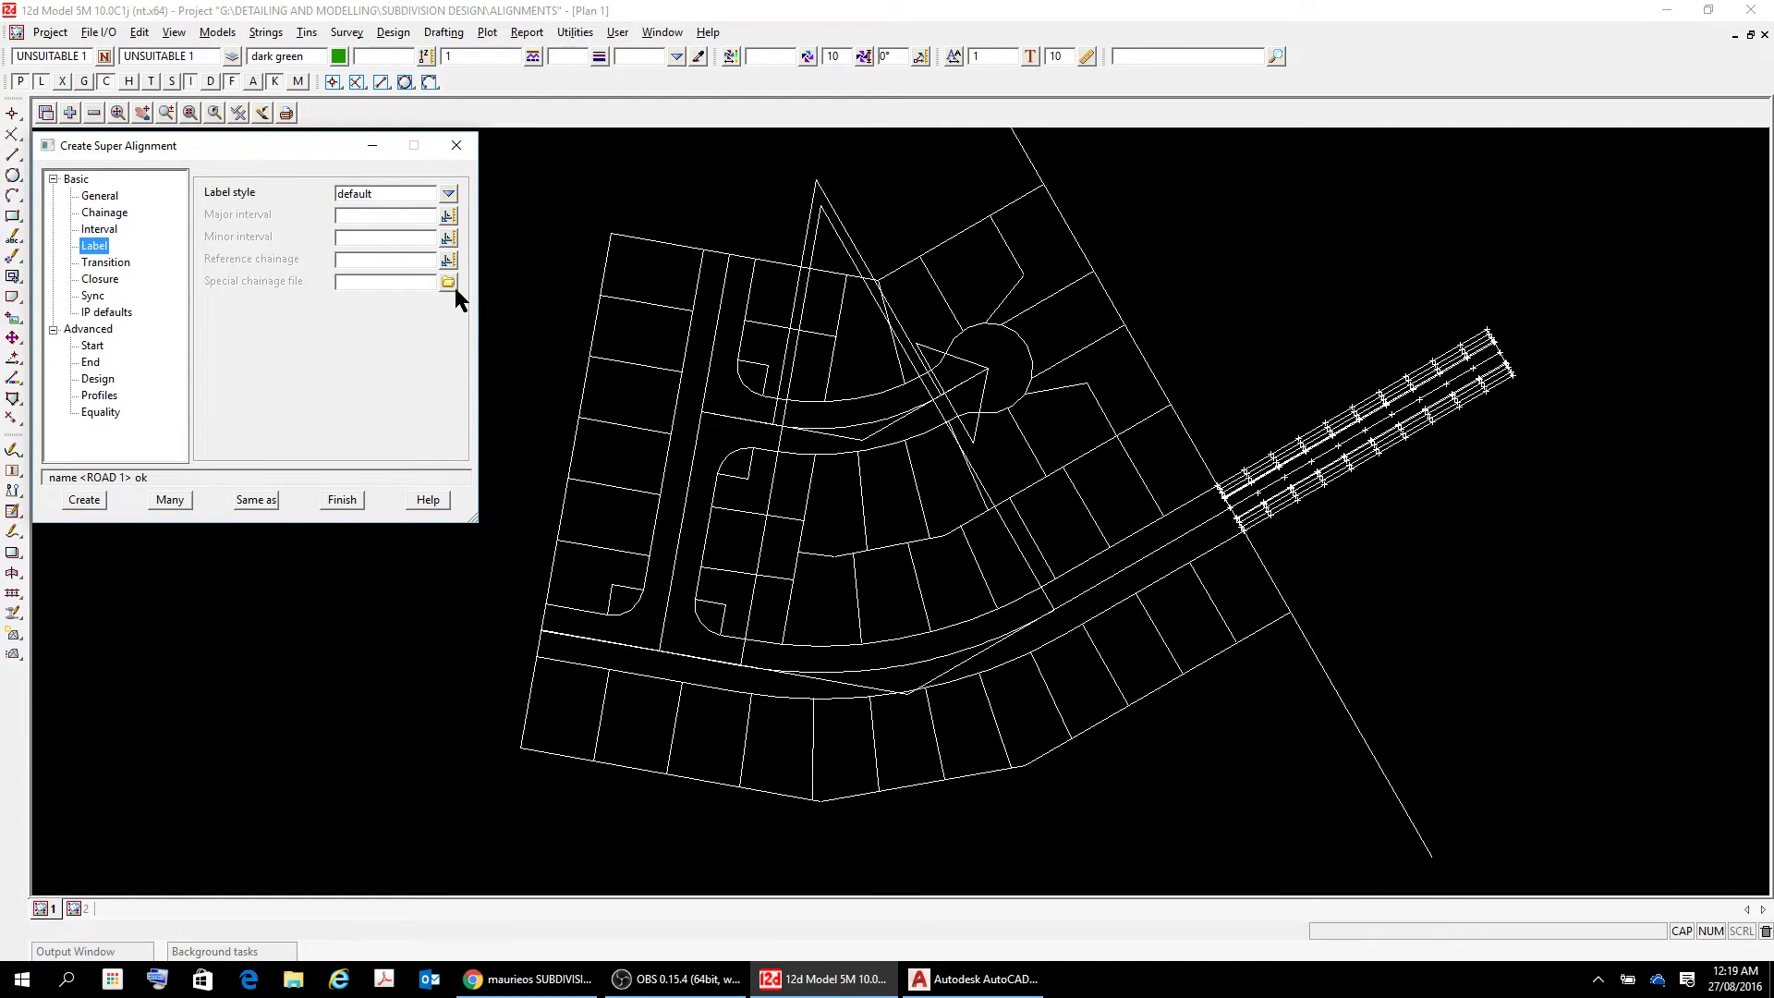
click(448, 193)
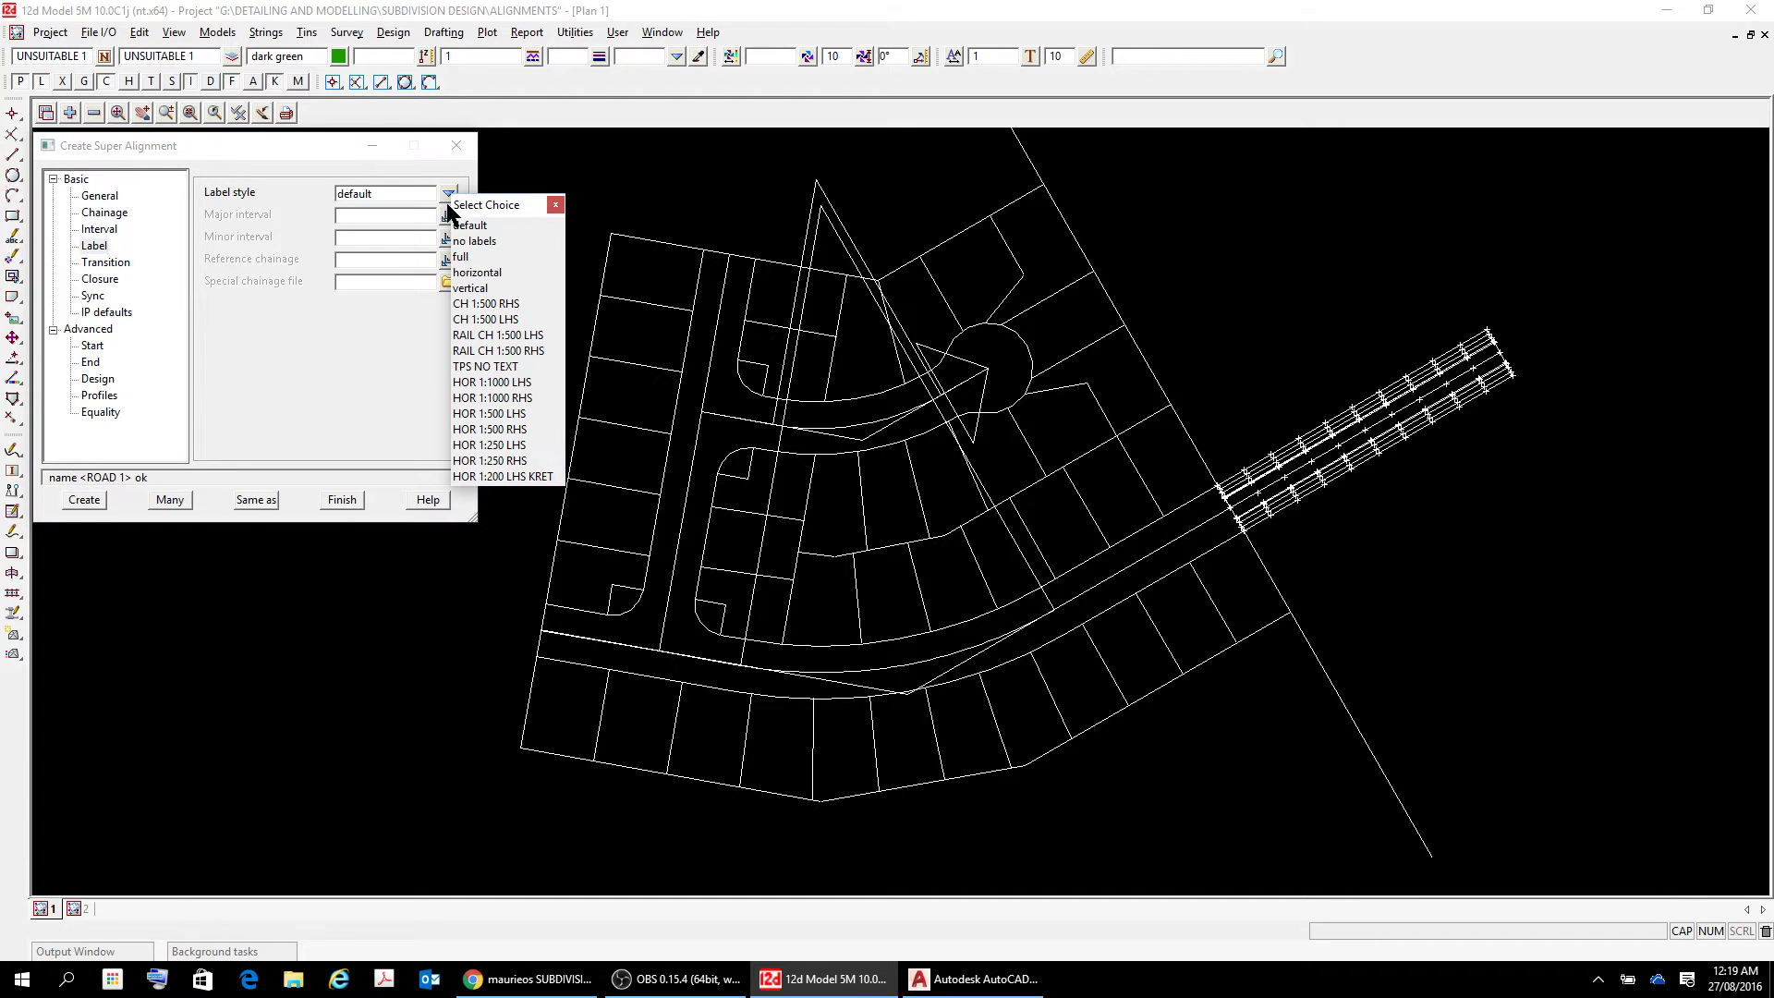
click(464, 257)
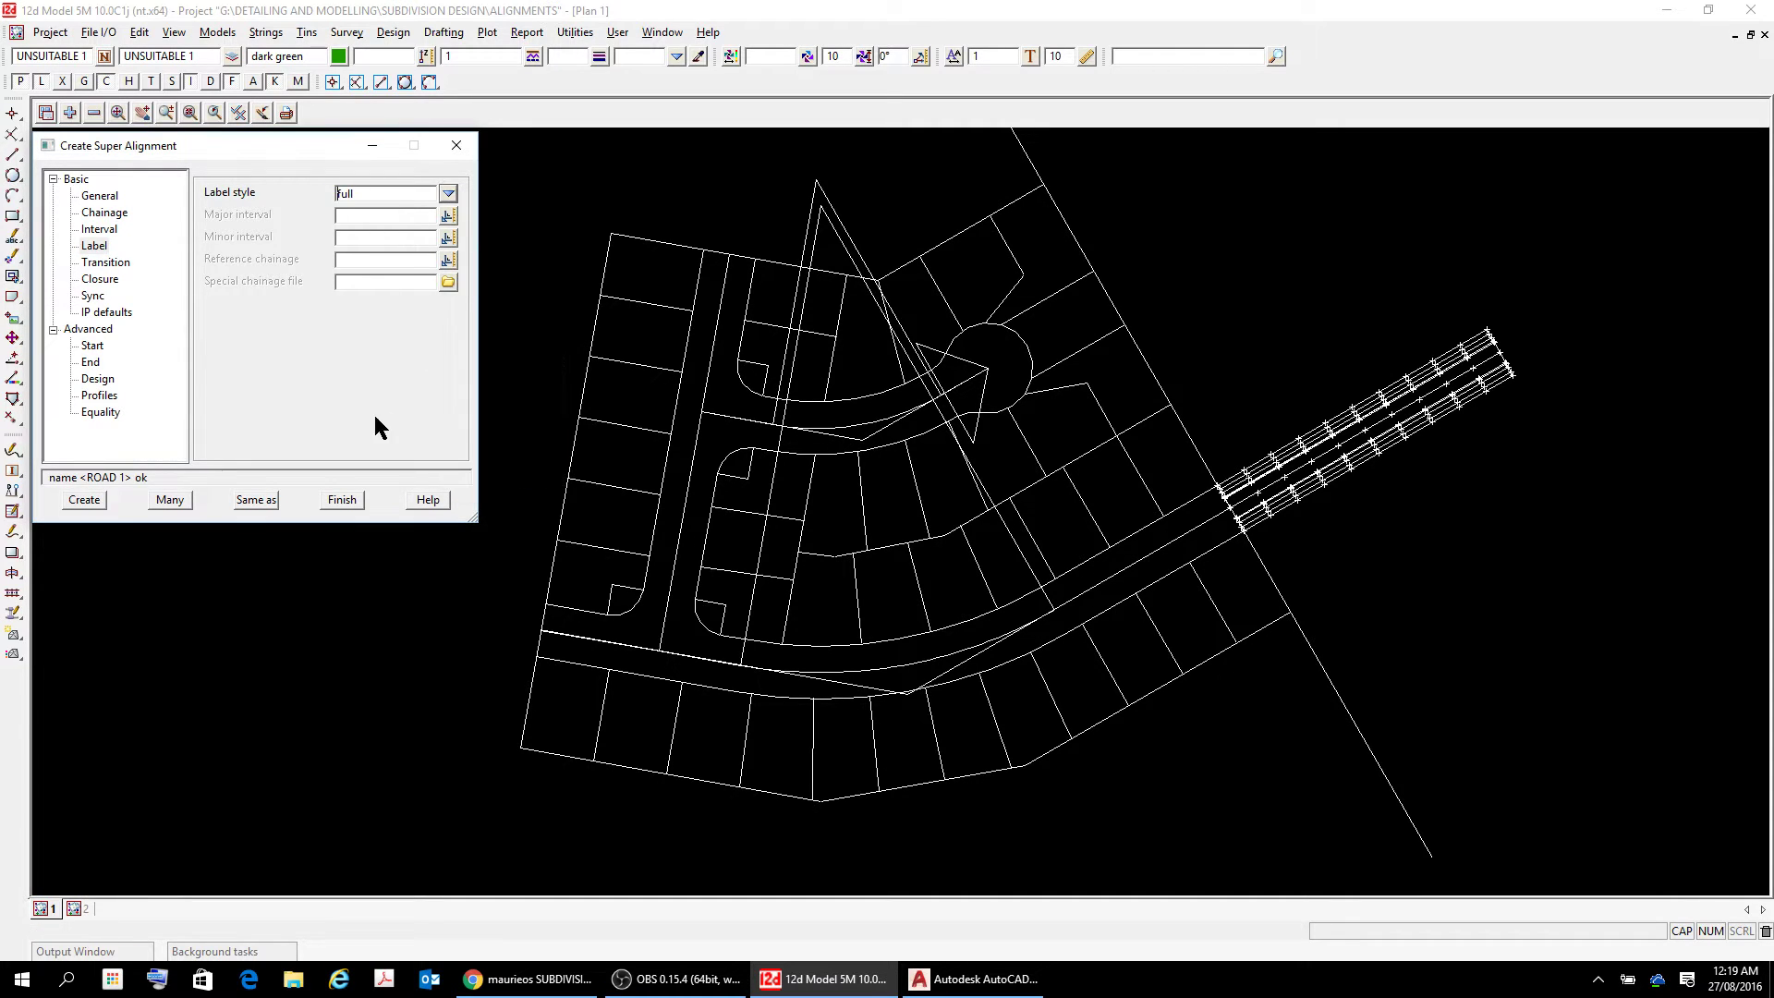
- Review the transition, closure, sync and IP default settings, and create the ROAD 1 super alignment
click(98, 263)
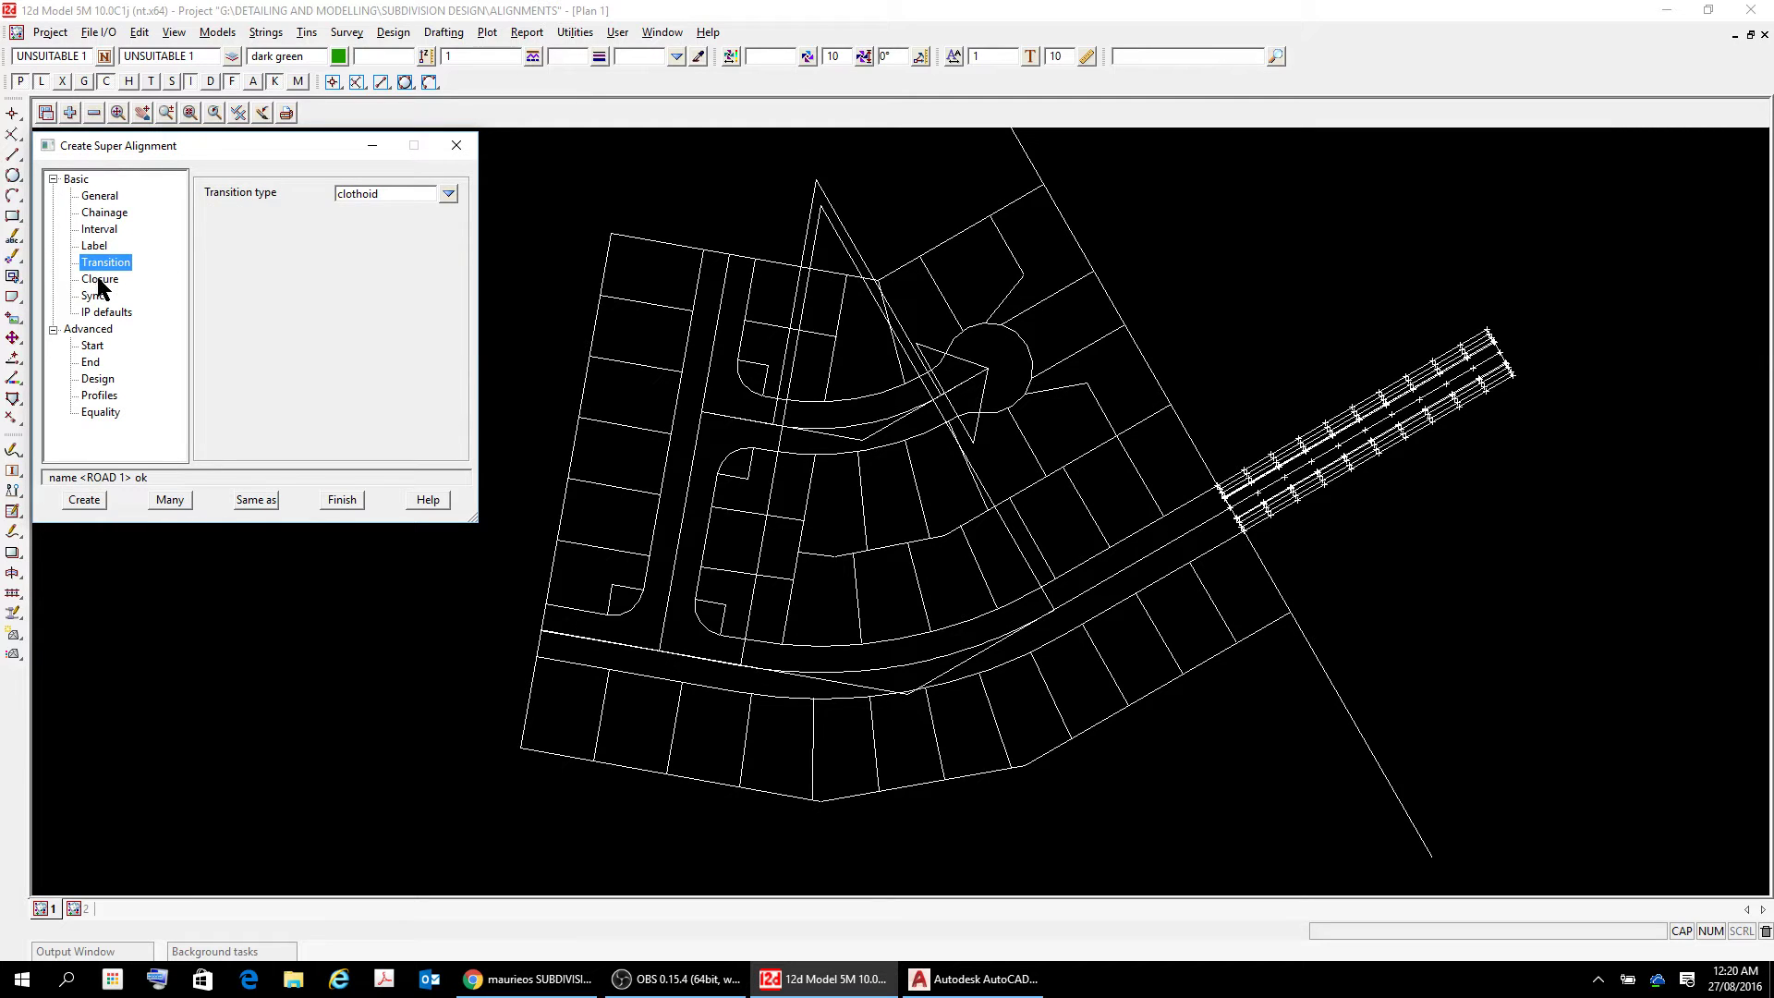
click(101, 280)
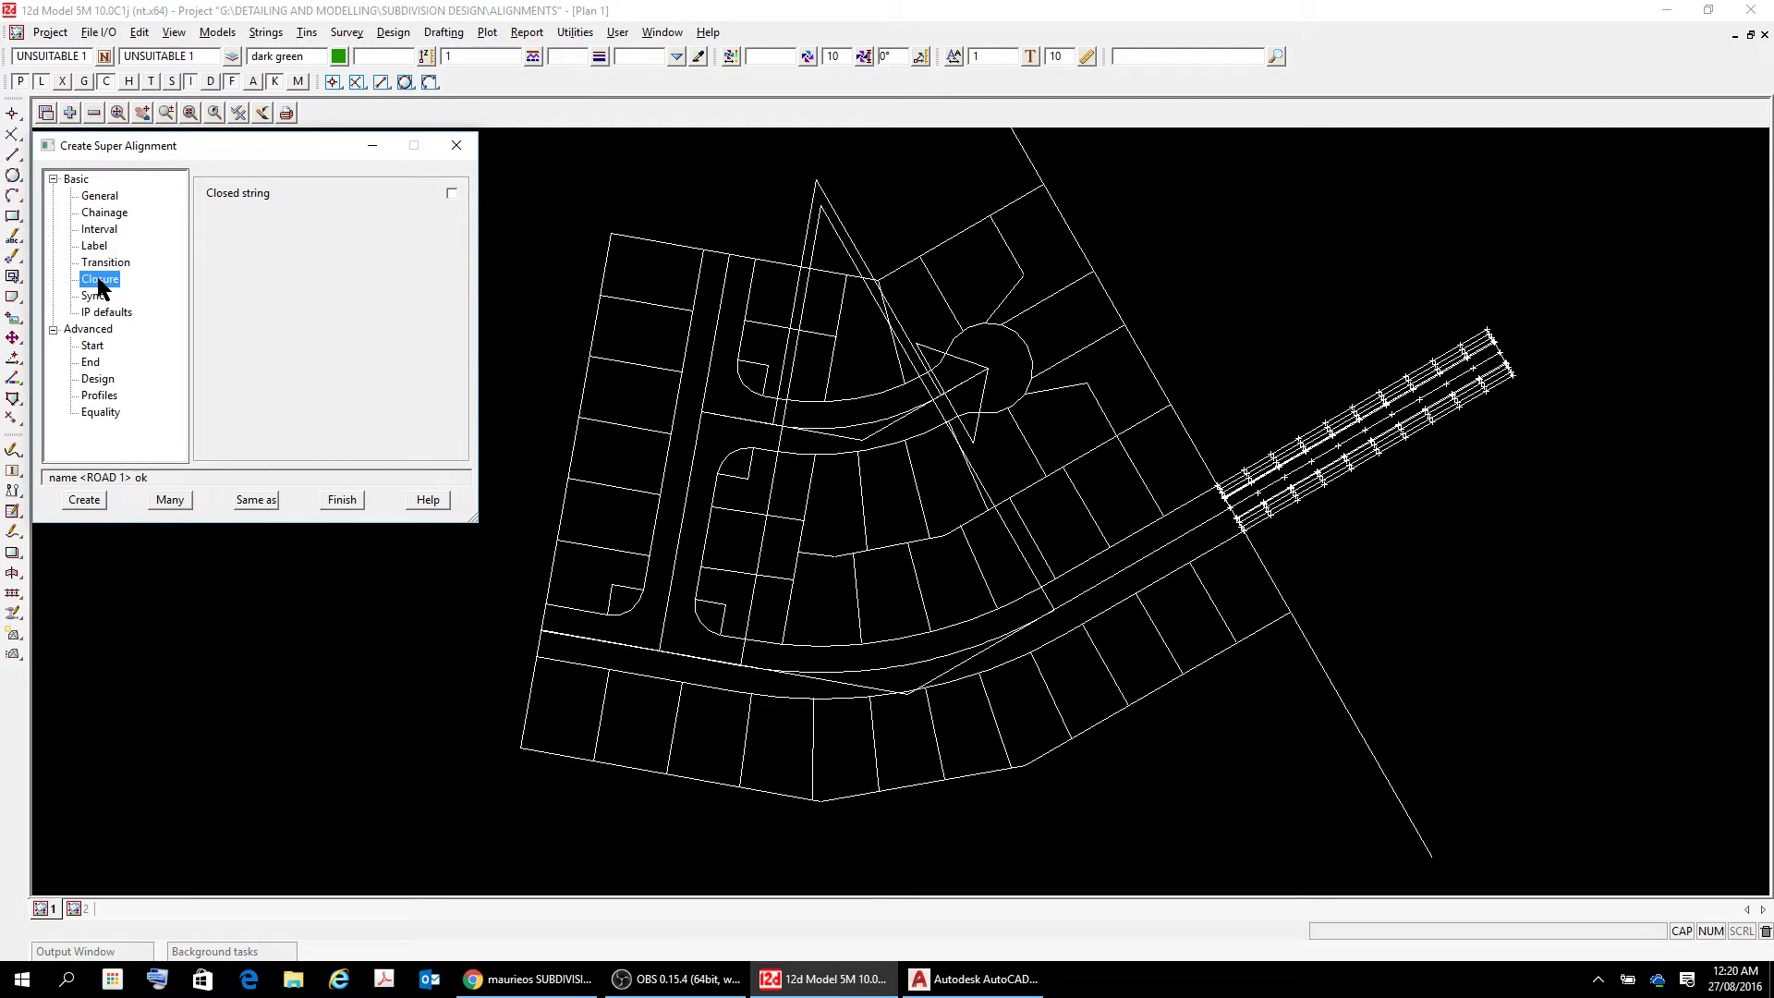
click(94, 297)
click(96, 312)
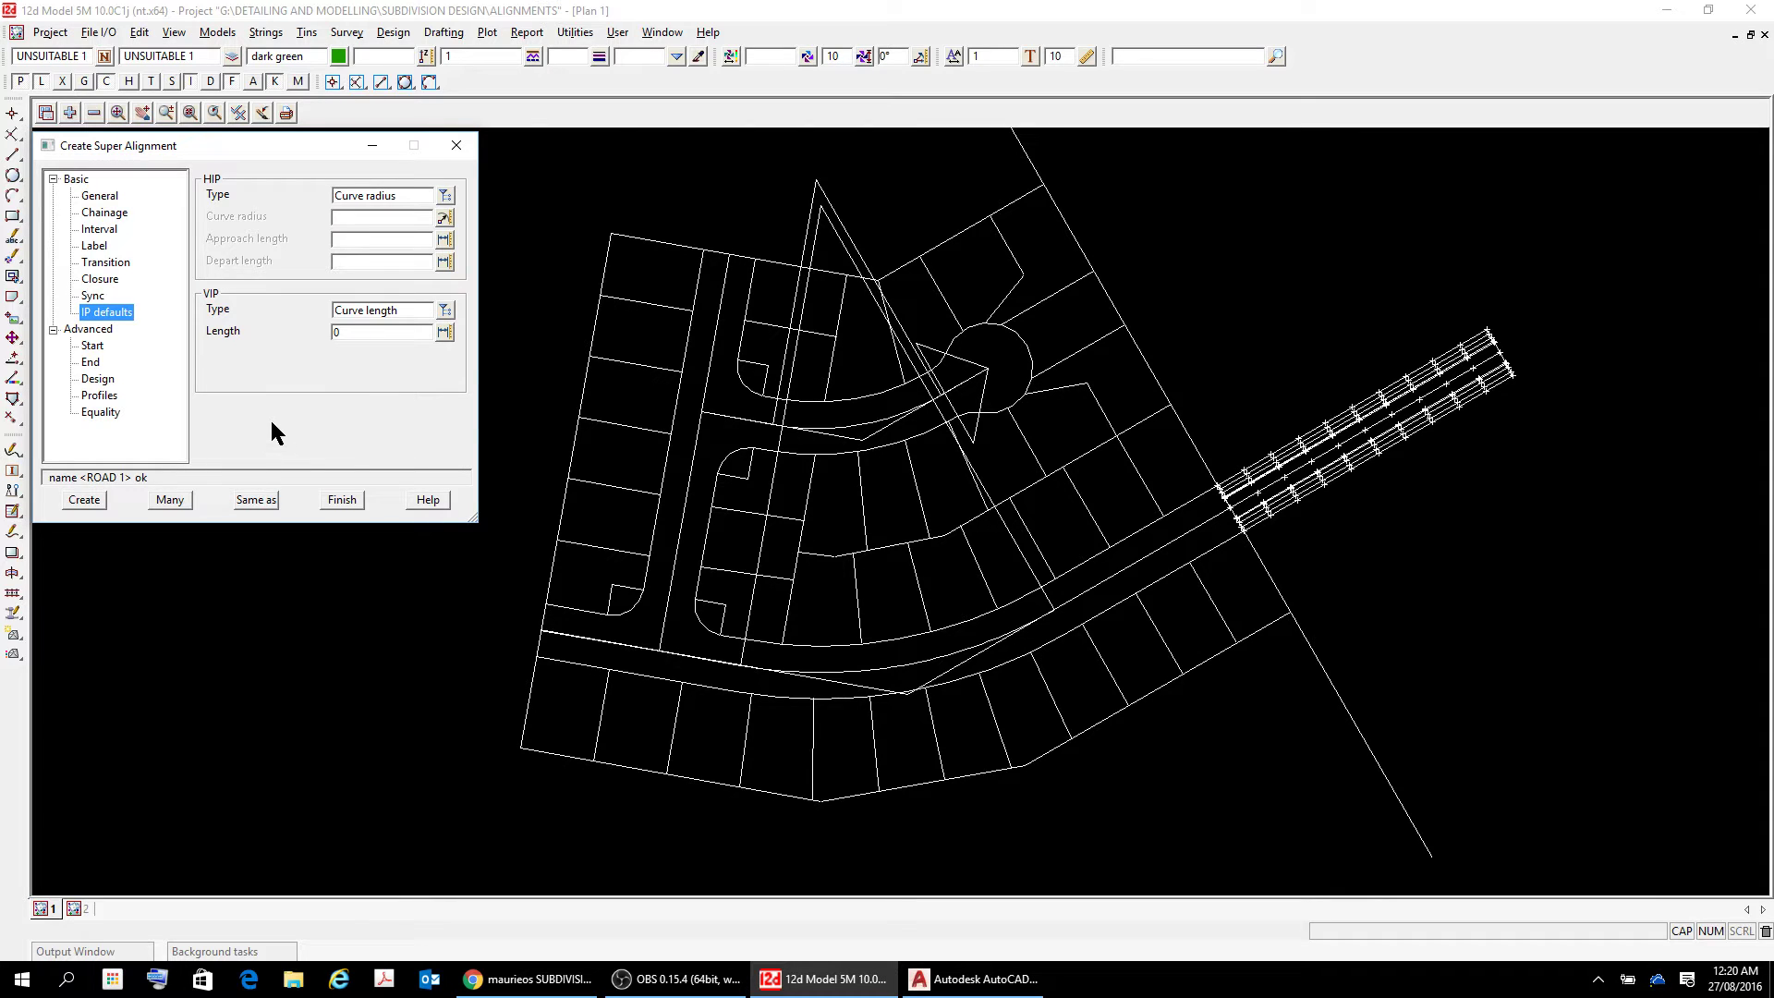
click(81, 499)
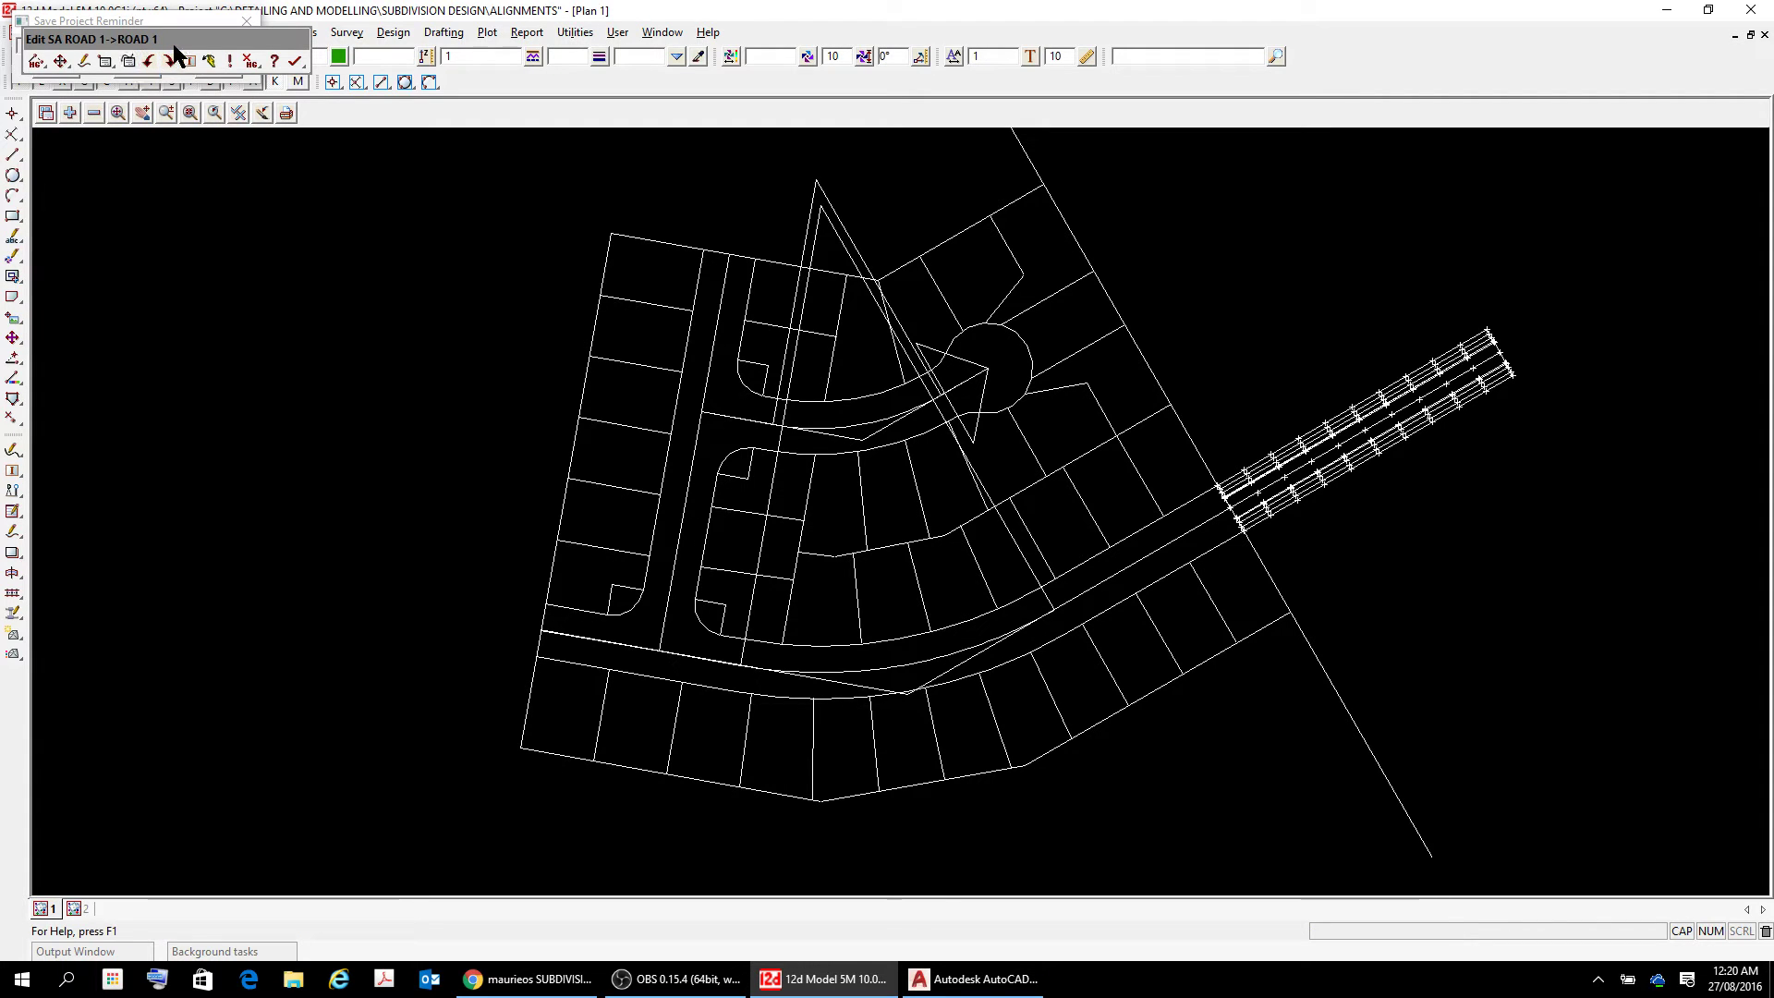
- Append the first HIP of ROAD 1 at the centreline point where the existing road meets the subdivision boundary
drag(174, 43, 1342, 159)
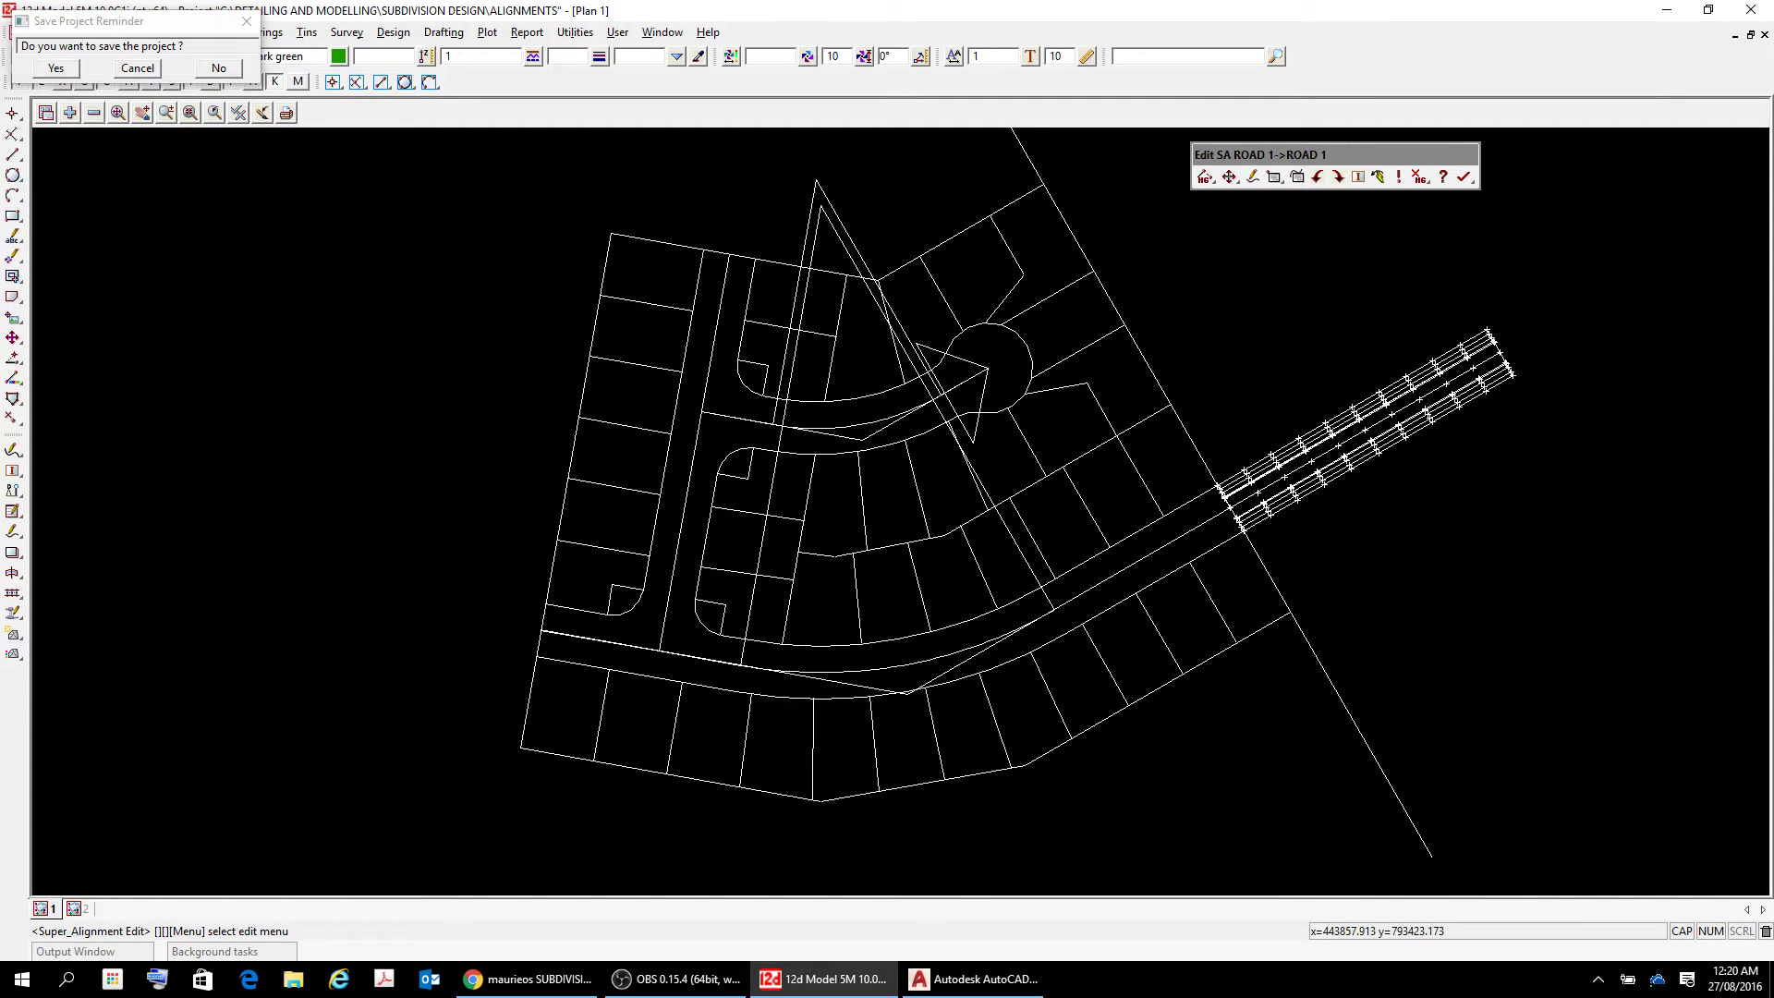
click(1204, 177)
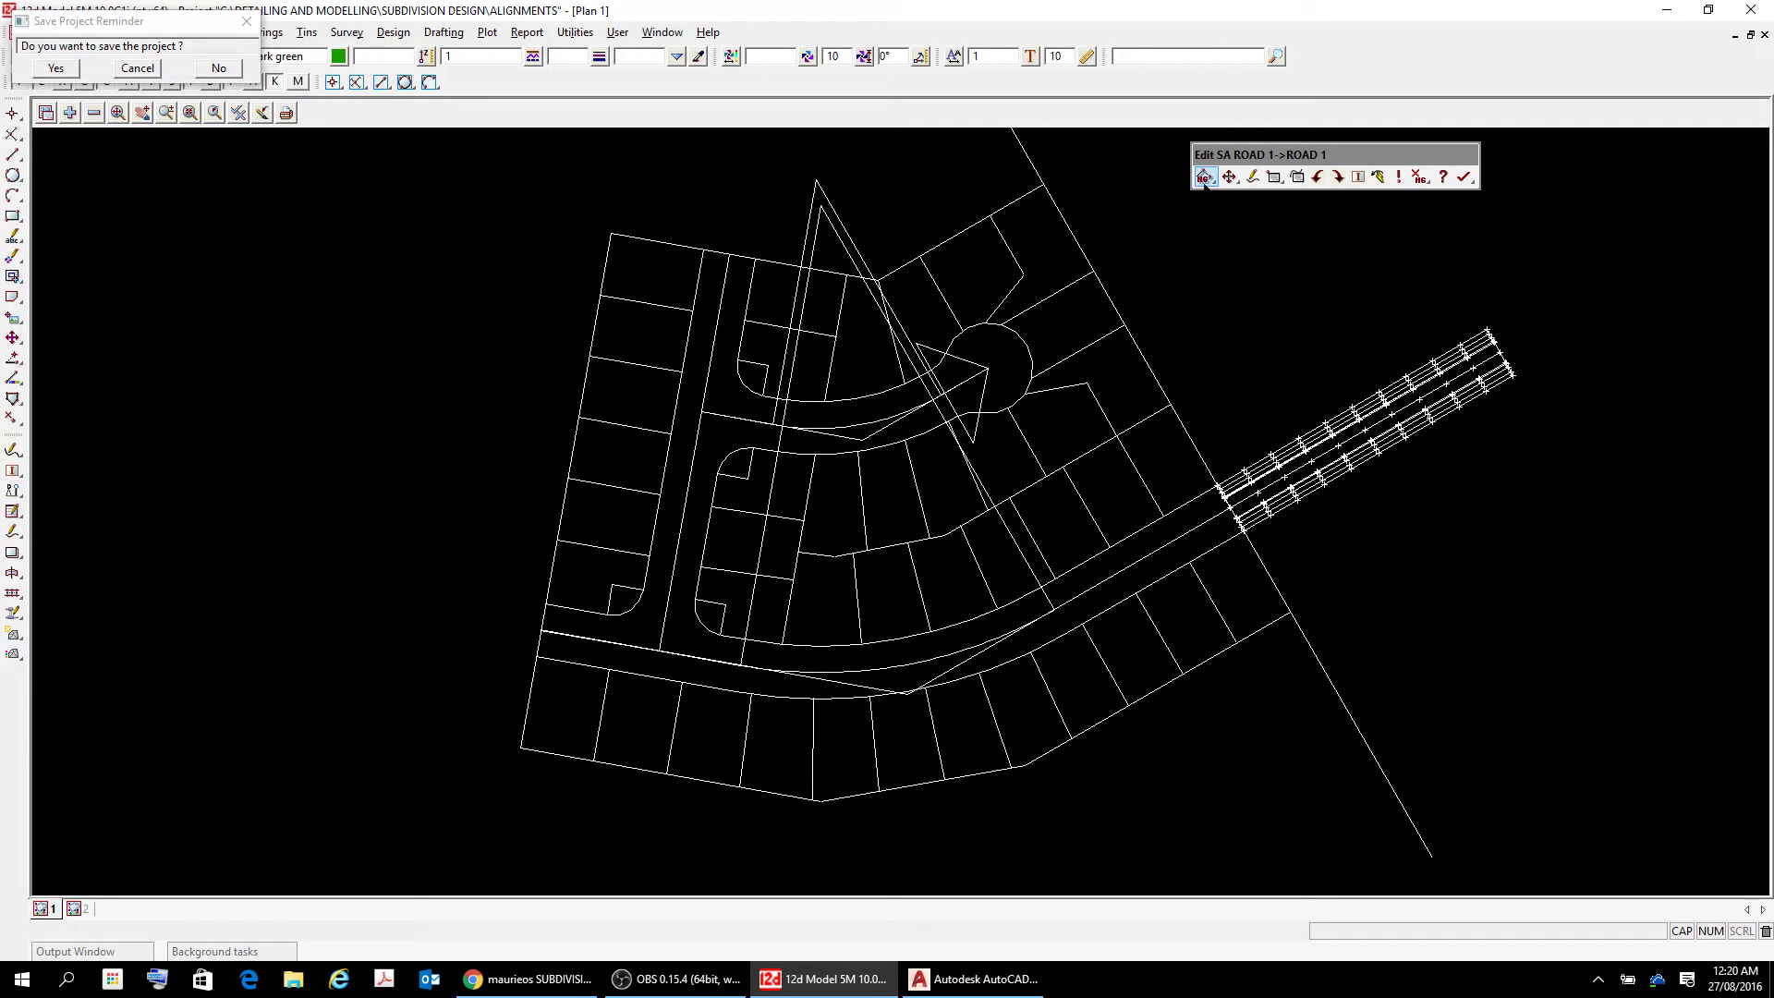
click(1204, 177)
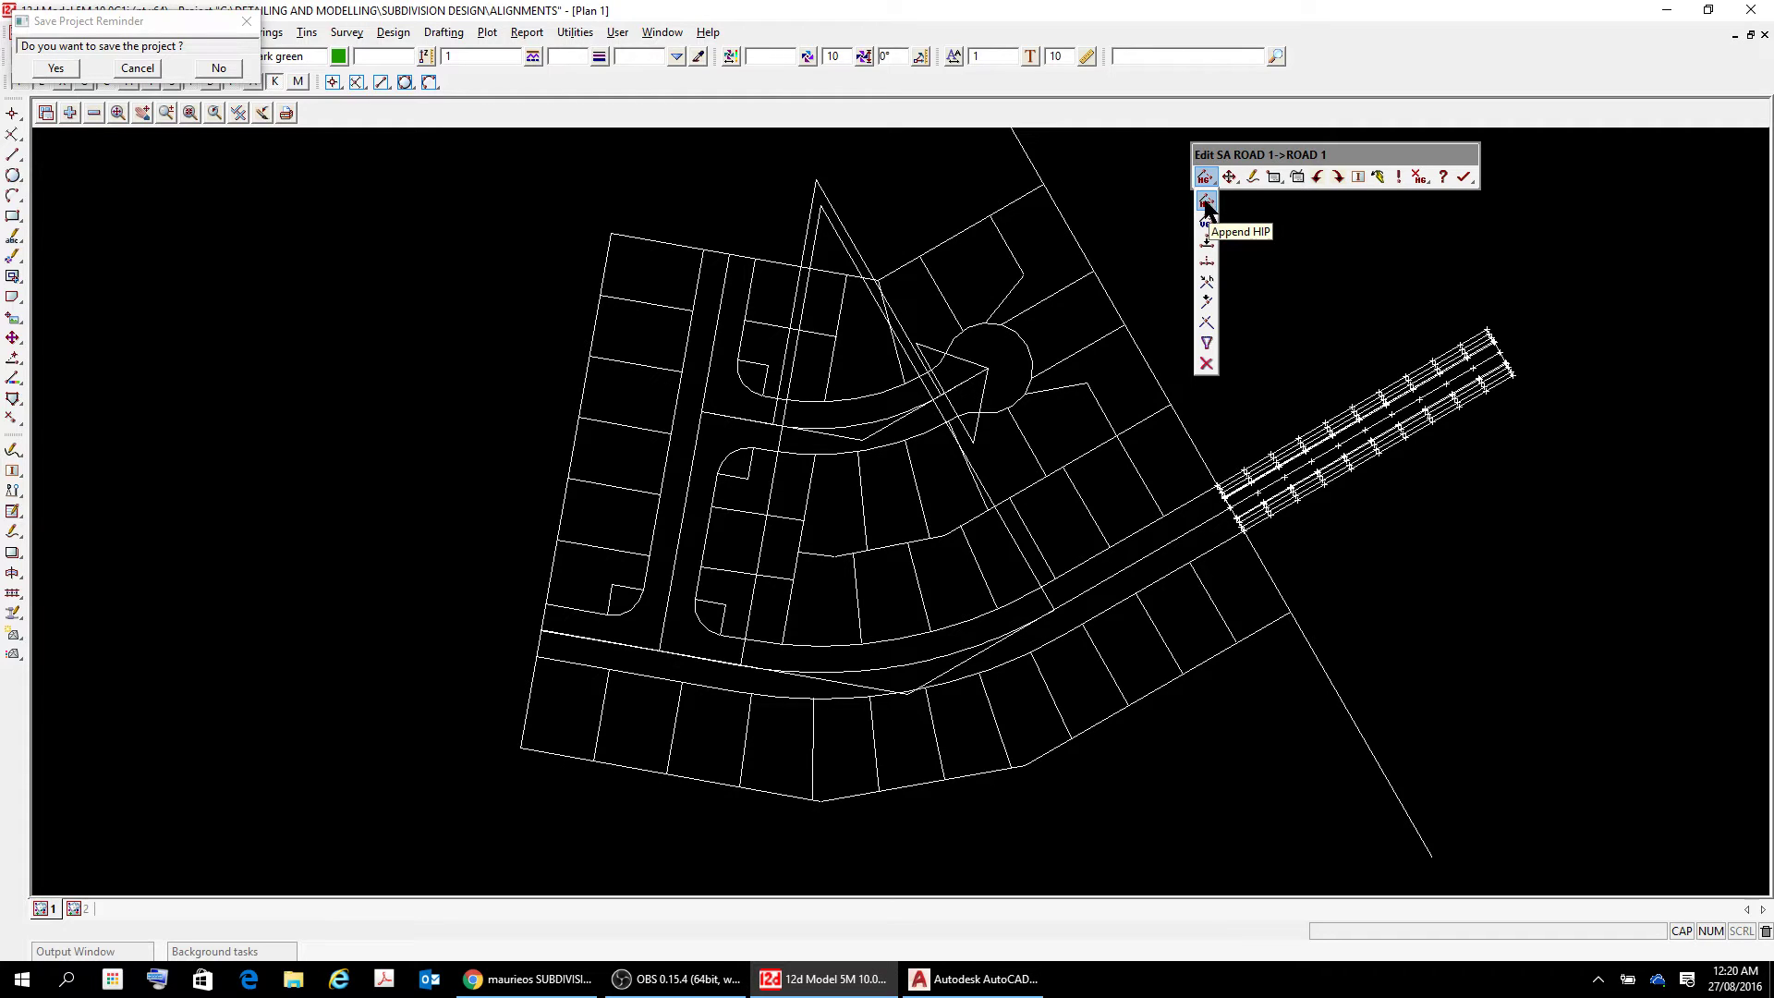
click(1205, 204)
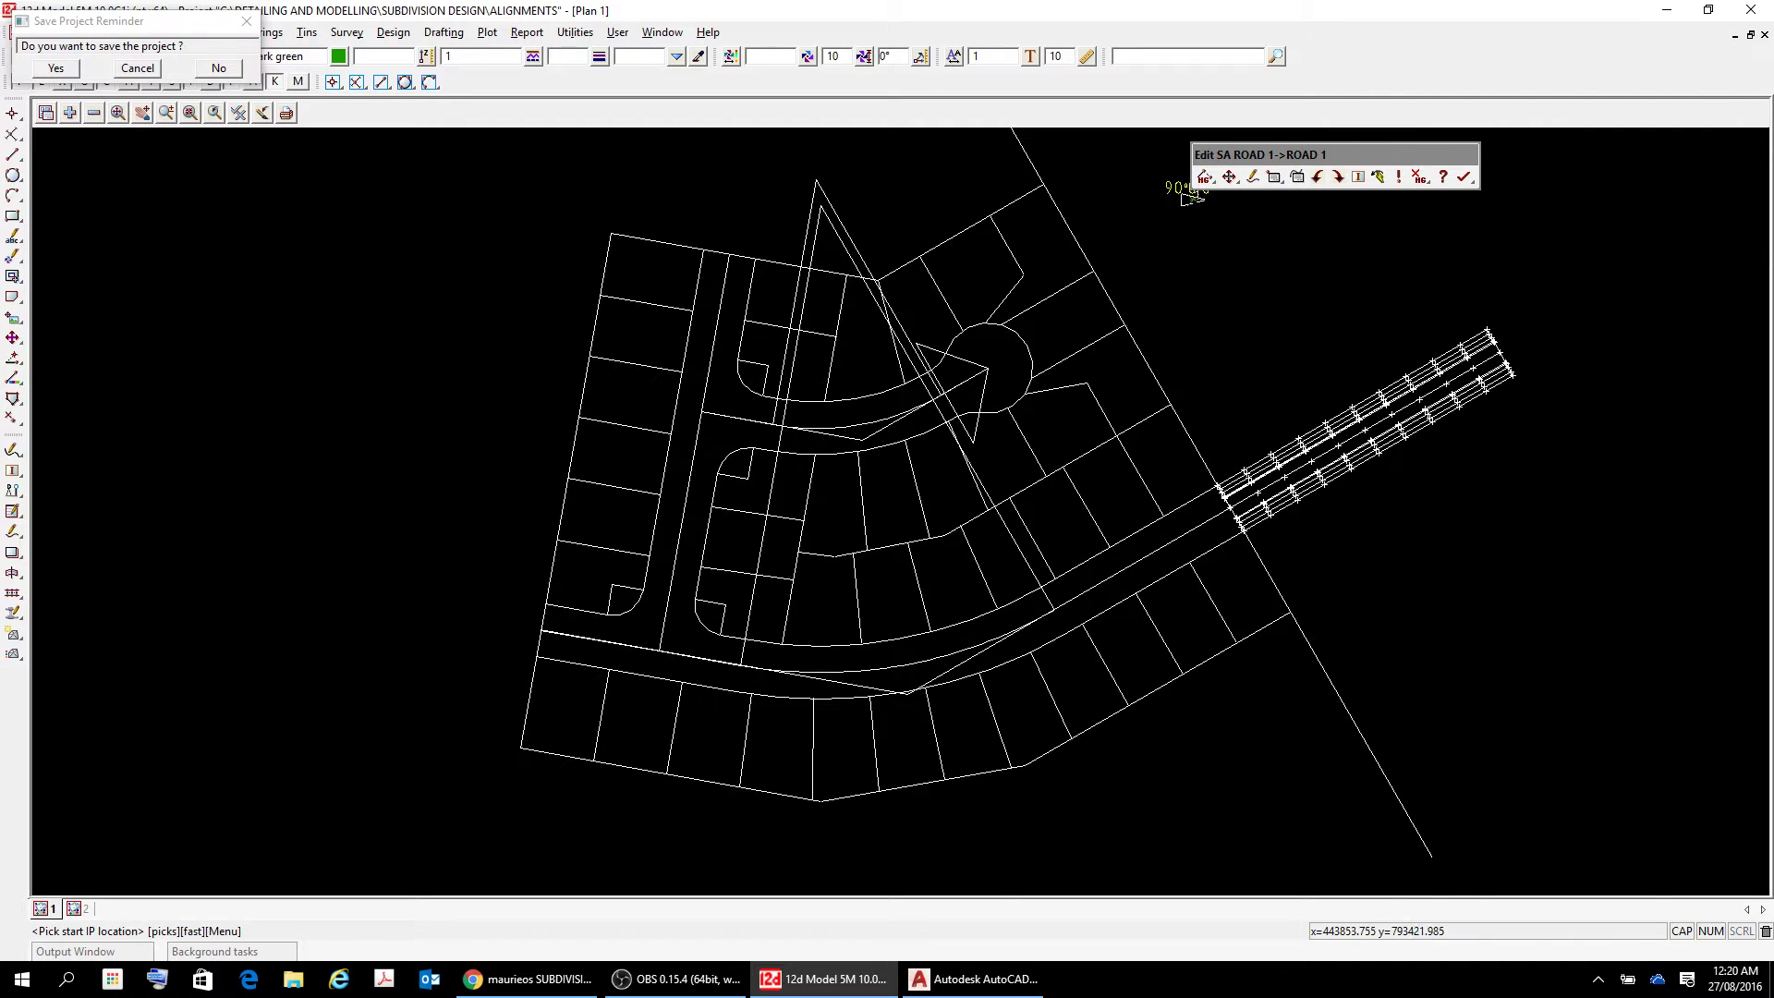
scroll(1236, 533, up, 3)
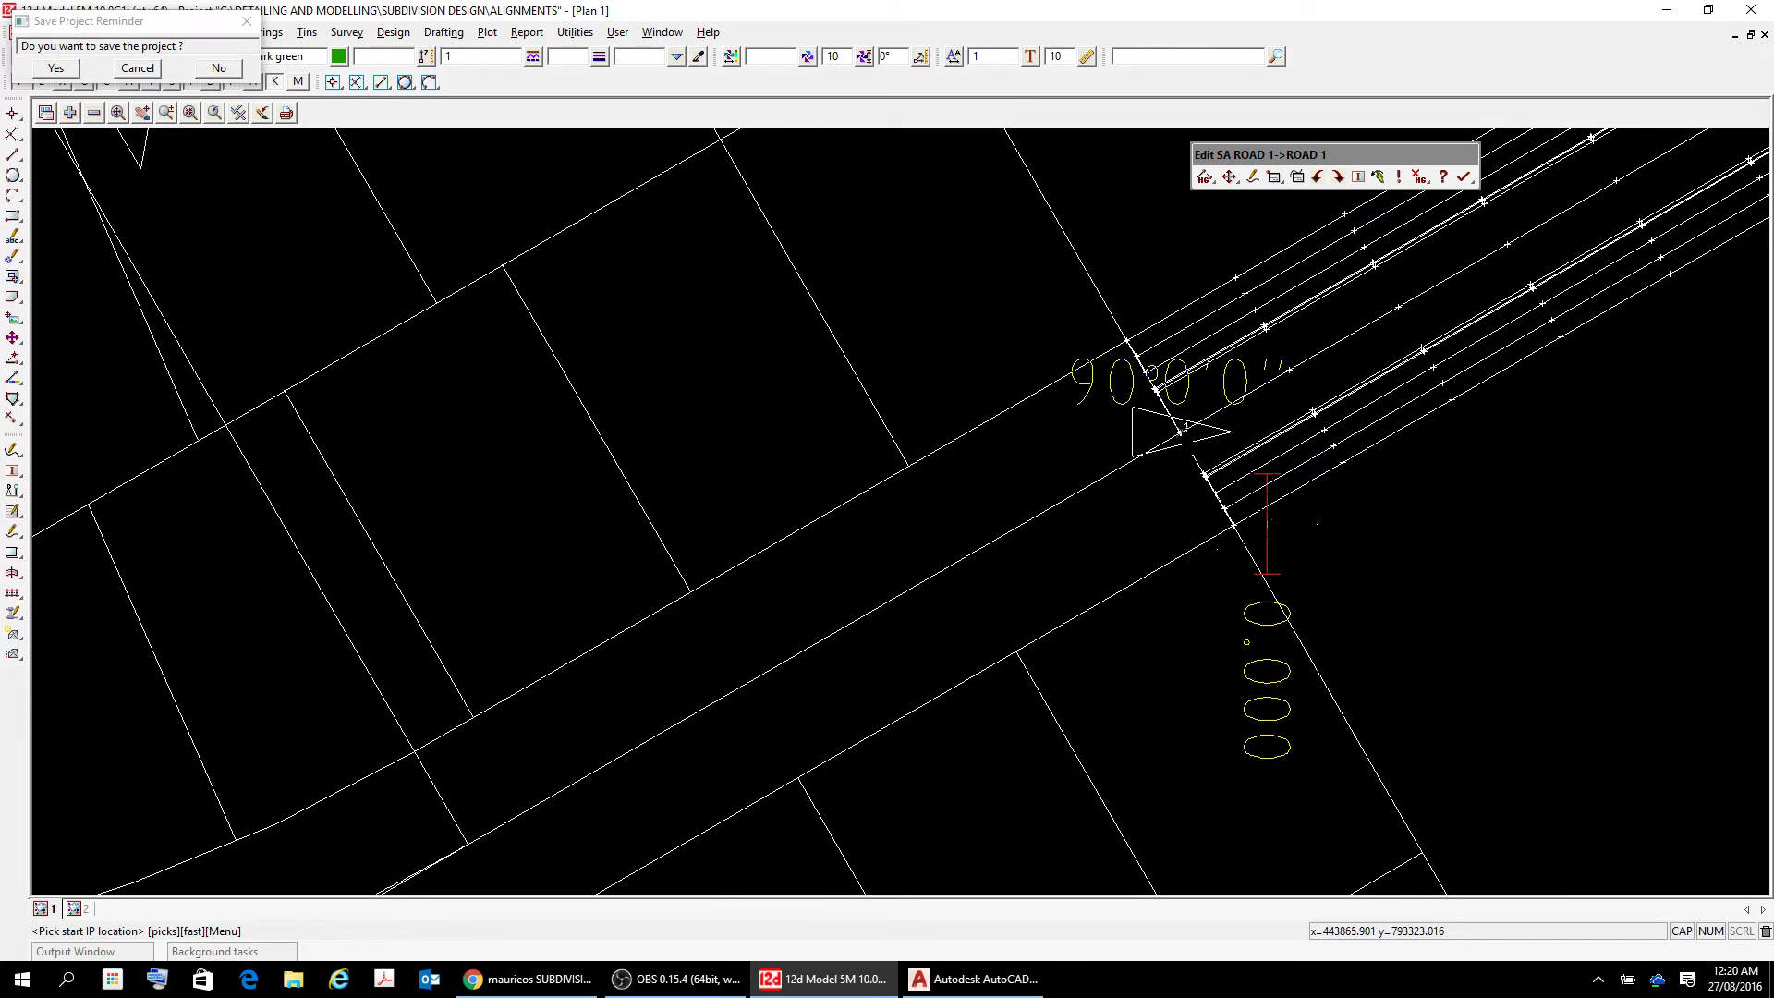
click(1183, 428)
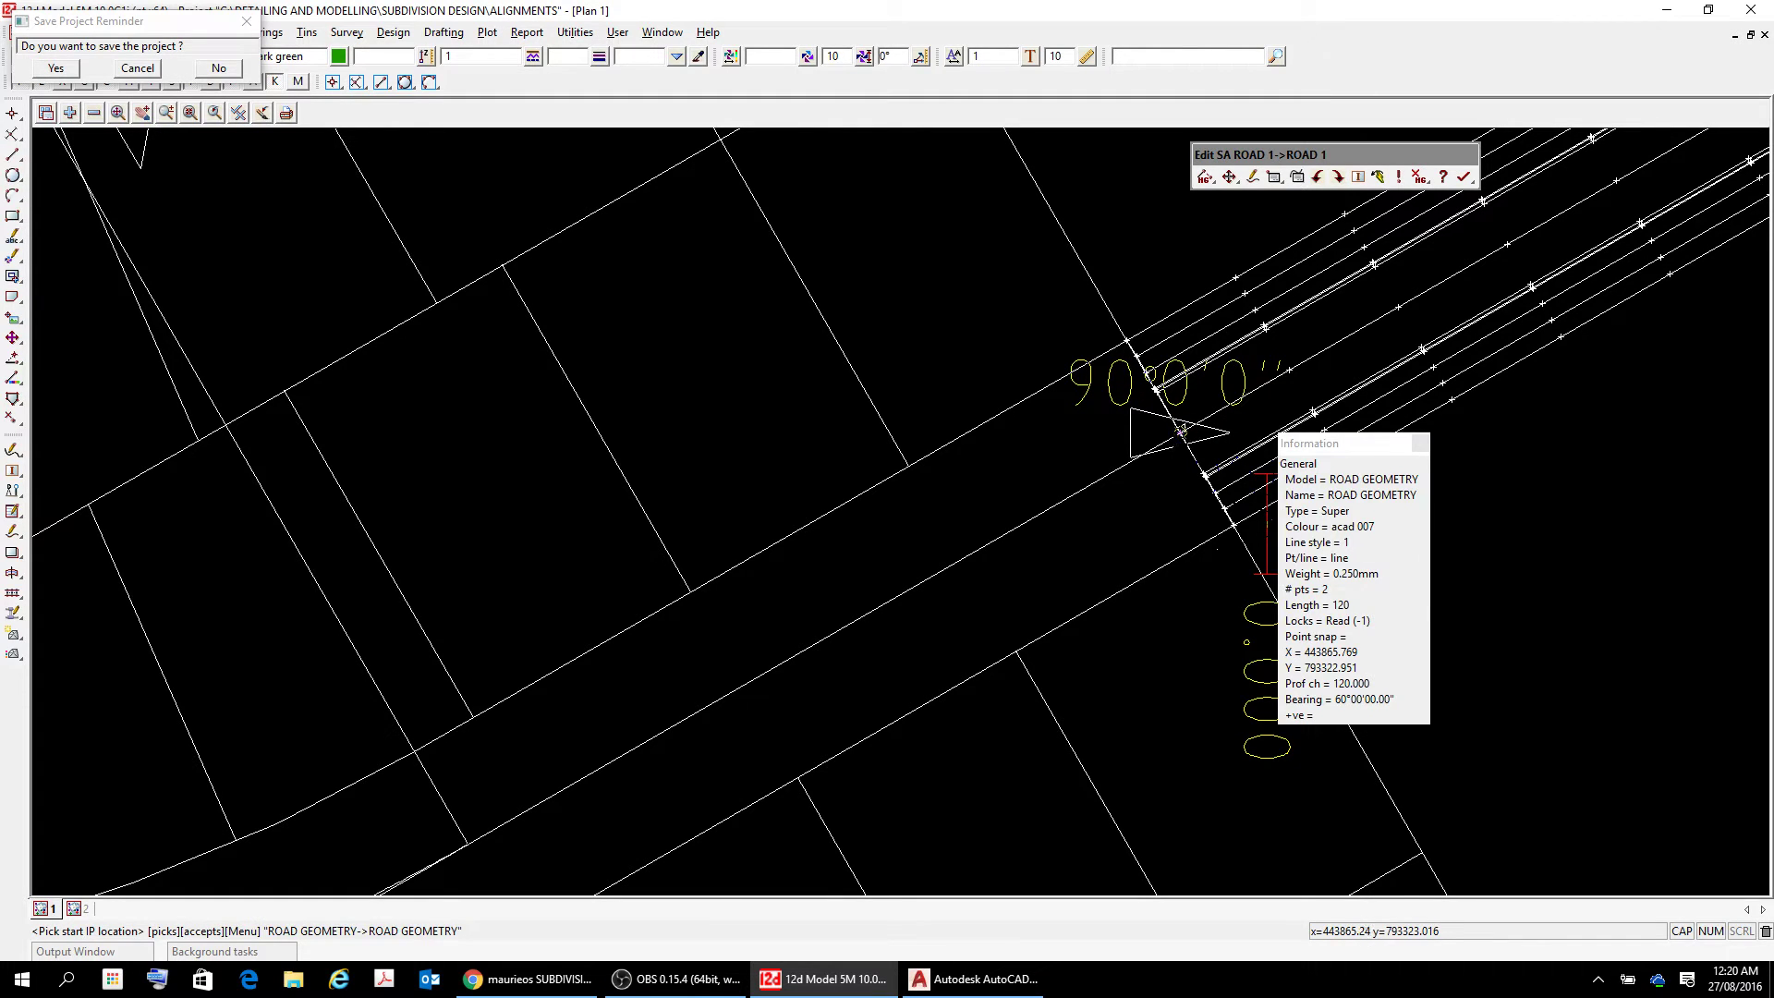
right_click(1181, 429)
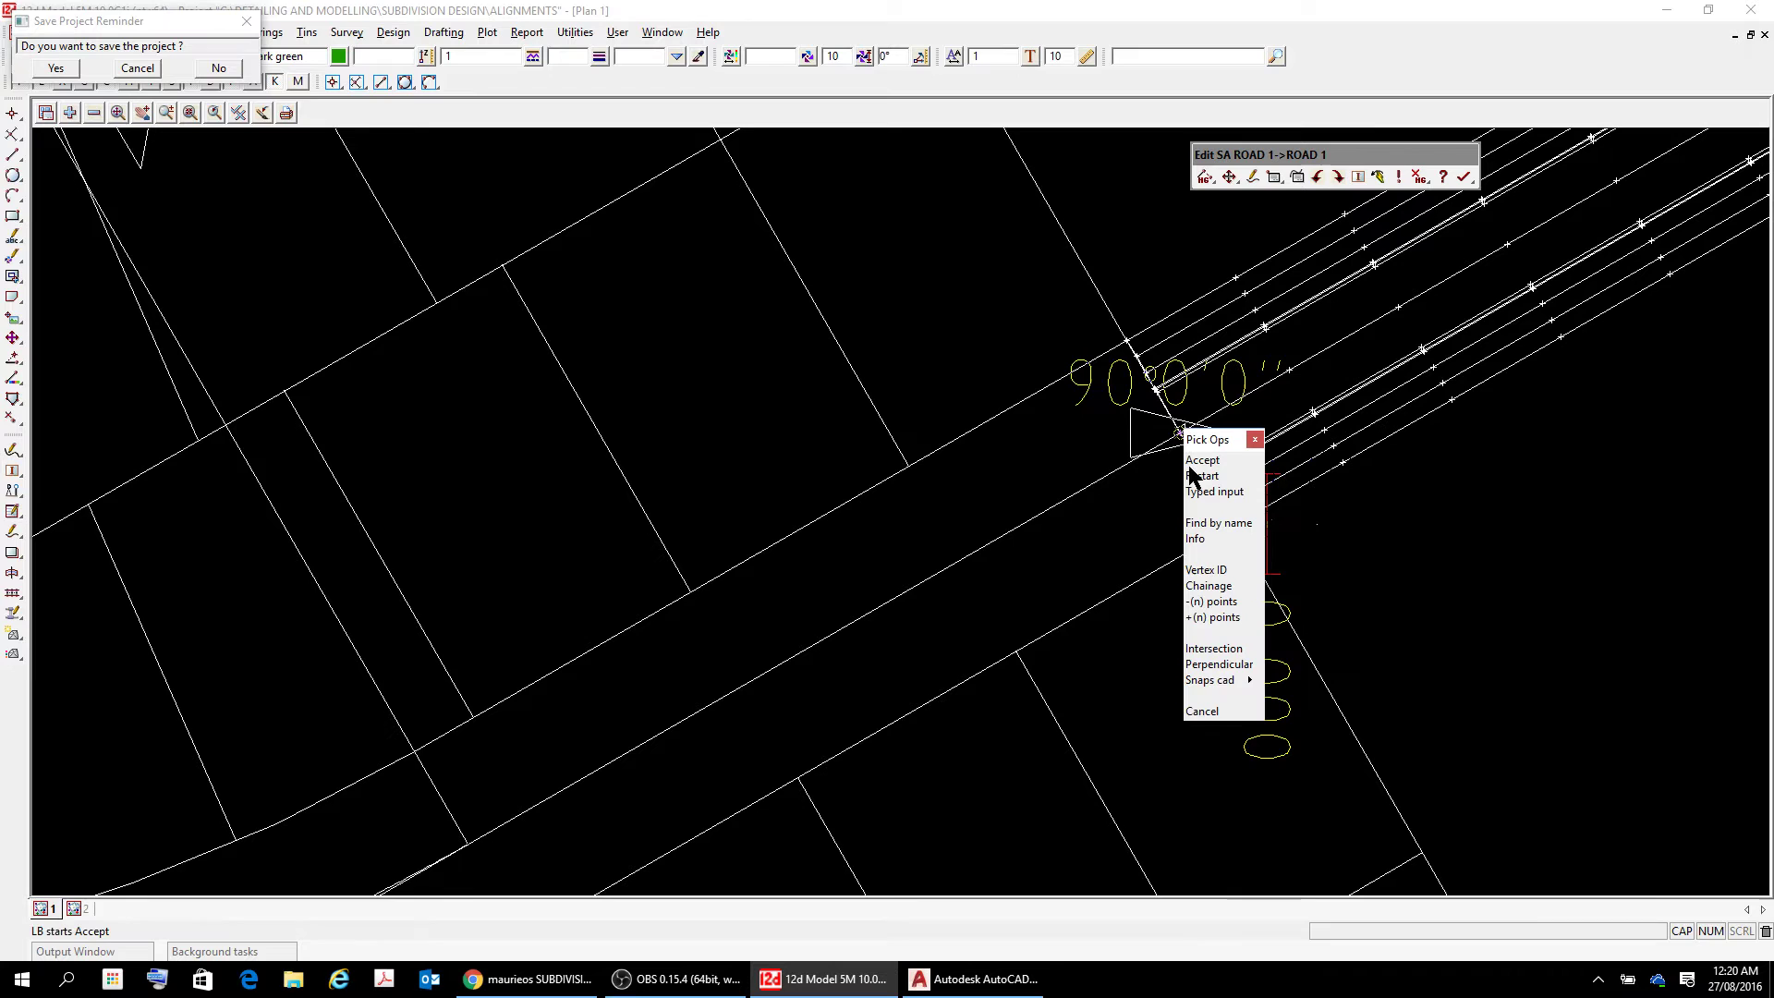
click(1199, 460)
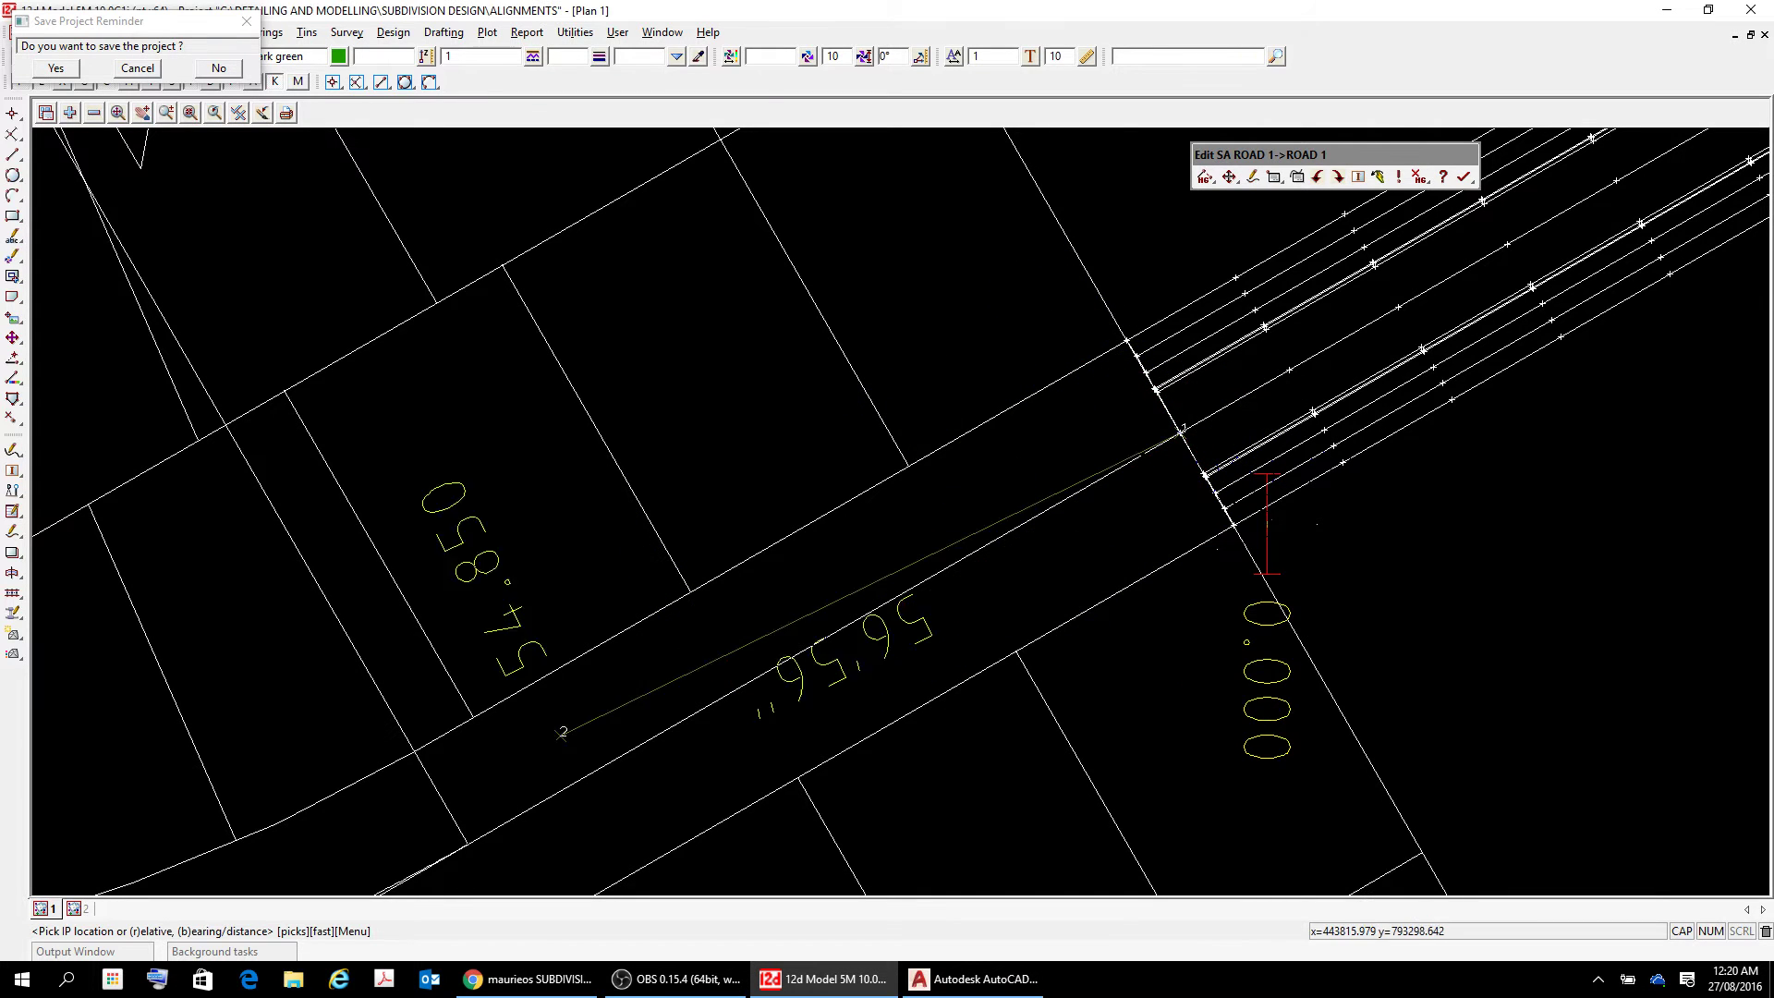
- Append the second HIP of ROAD 1 where the two straight road geometry lines intersect outside the bend
scroll(724, 623, down, 5)
scroll(544, 800, down, 3)
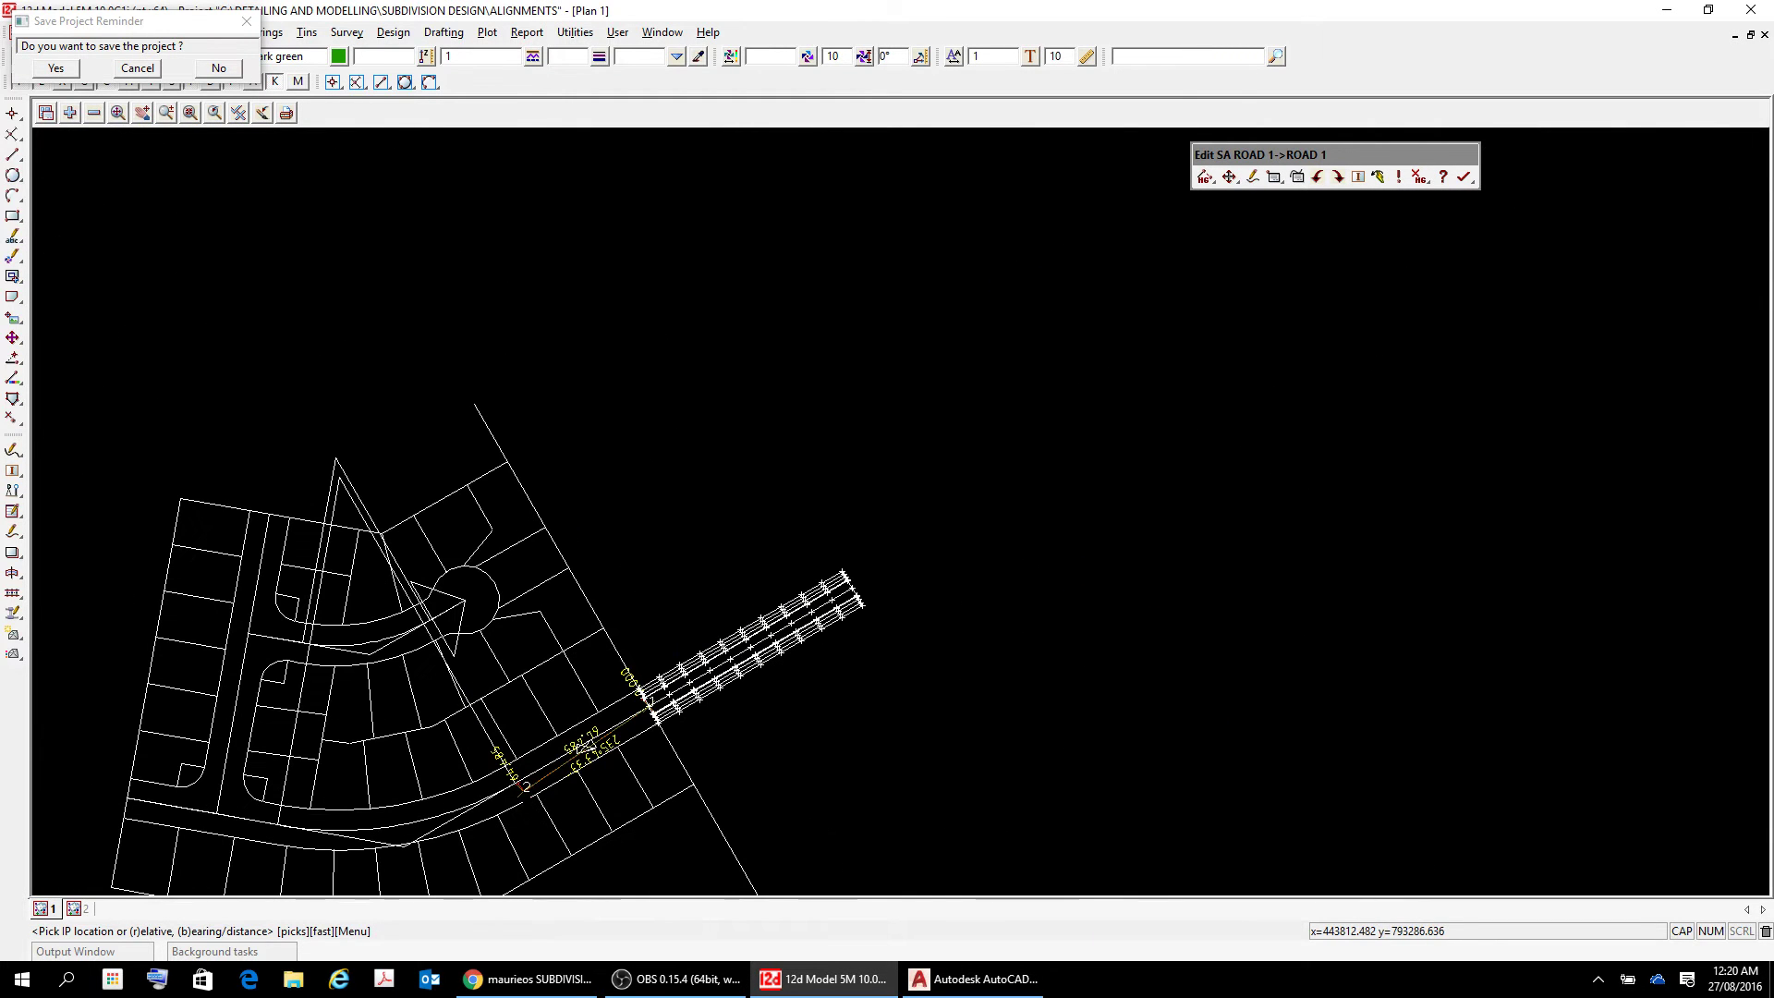
scroll(500, 890, up, 6)
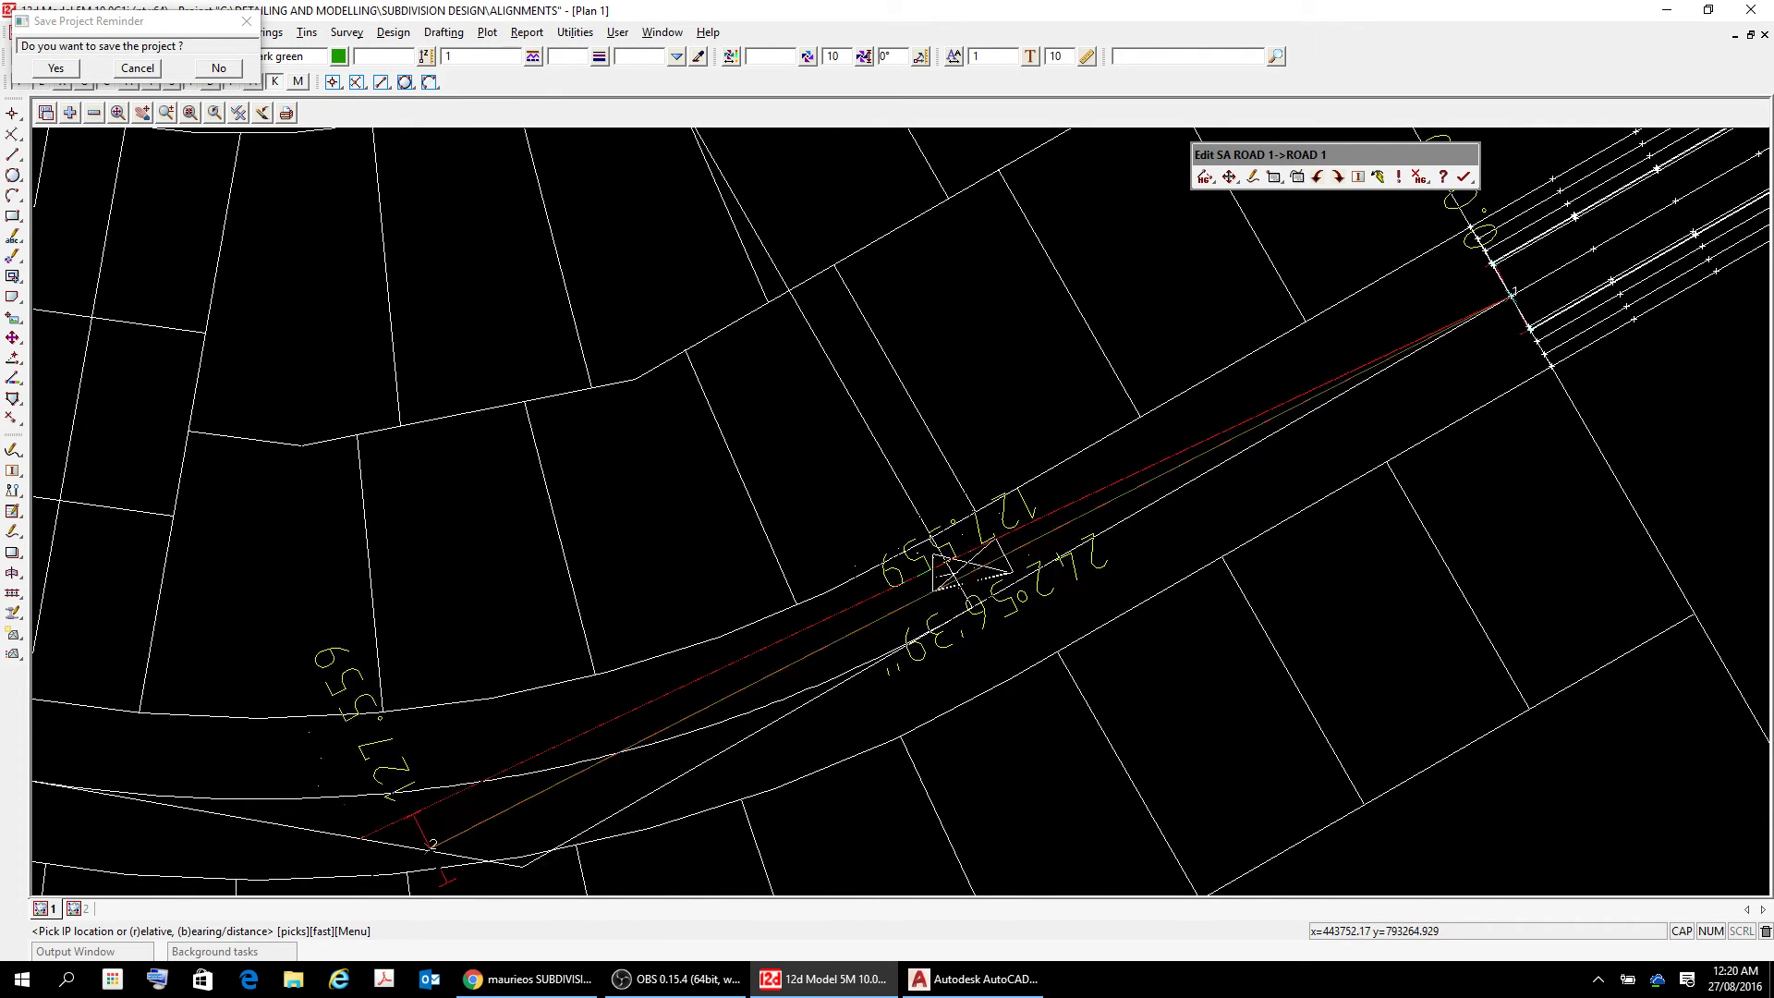
scroll(546, 901, up, 3)
scroll(573, 901, up, 4)
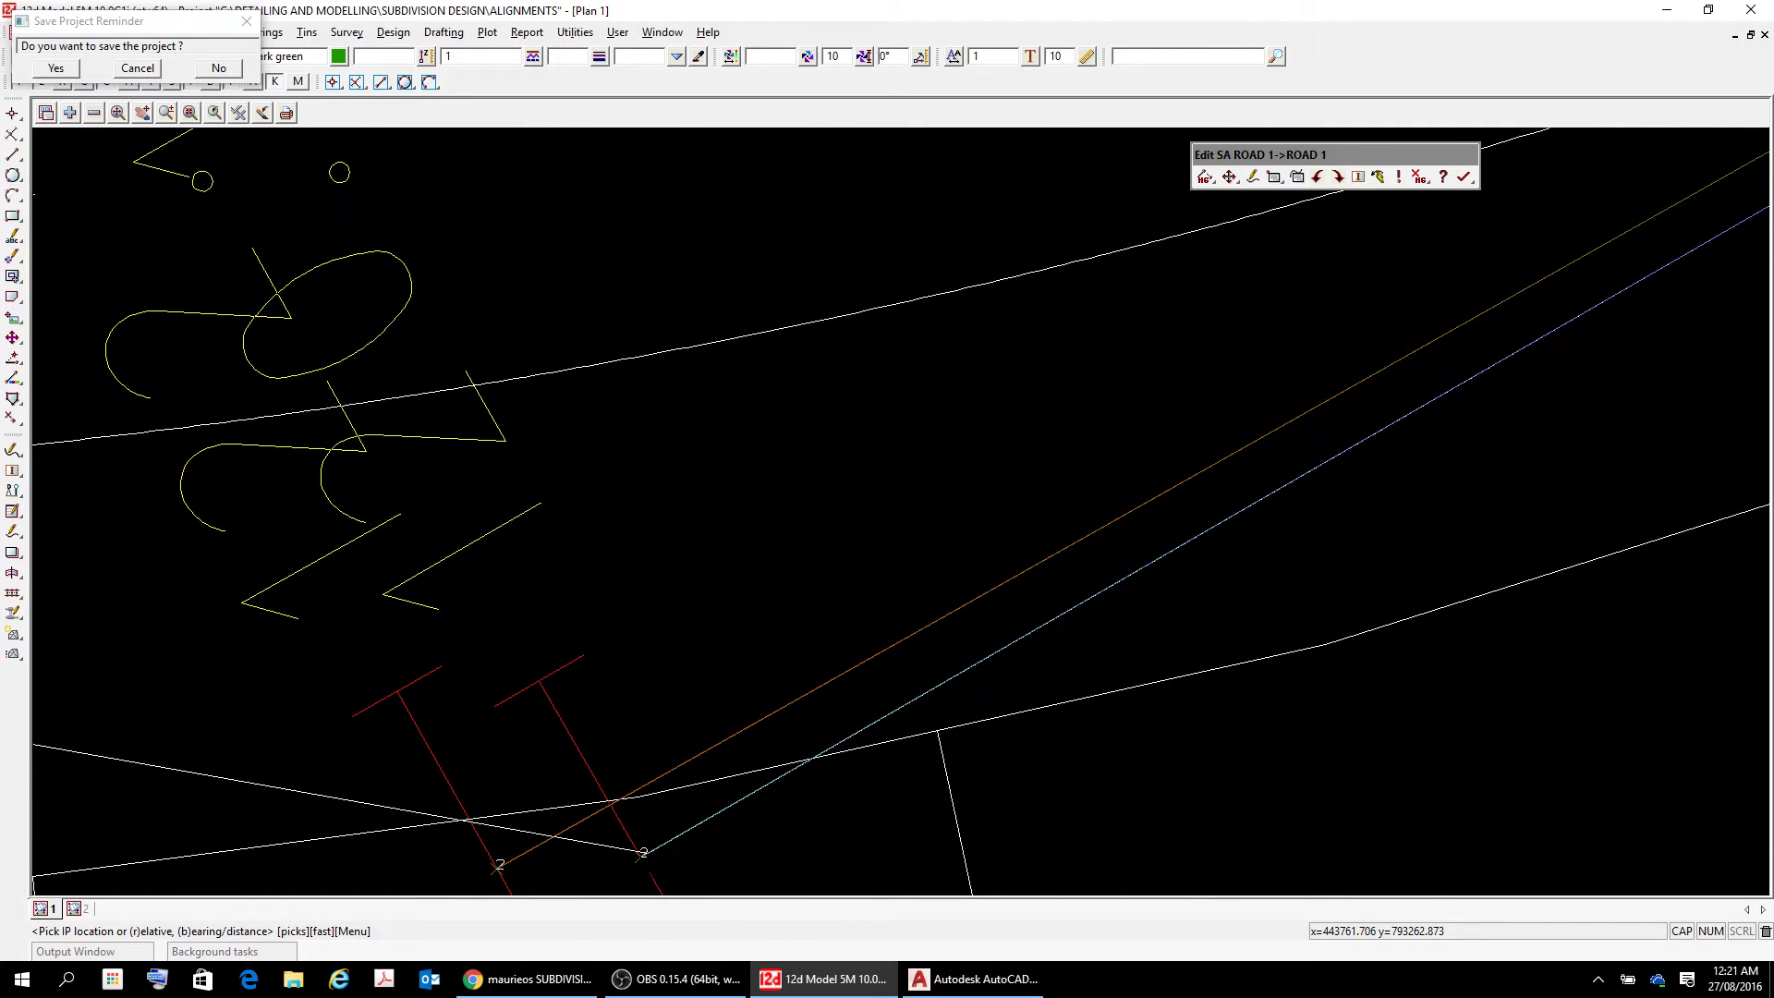
click(638, 849)
scroll(639, 849, up, 2)
scroll(643, 850, down, 2)
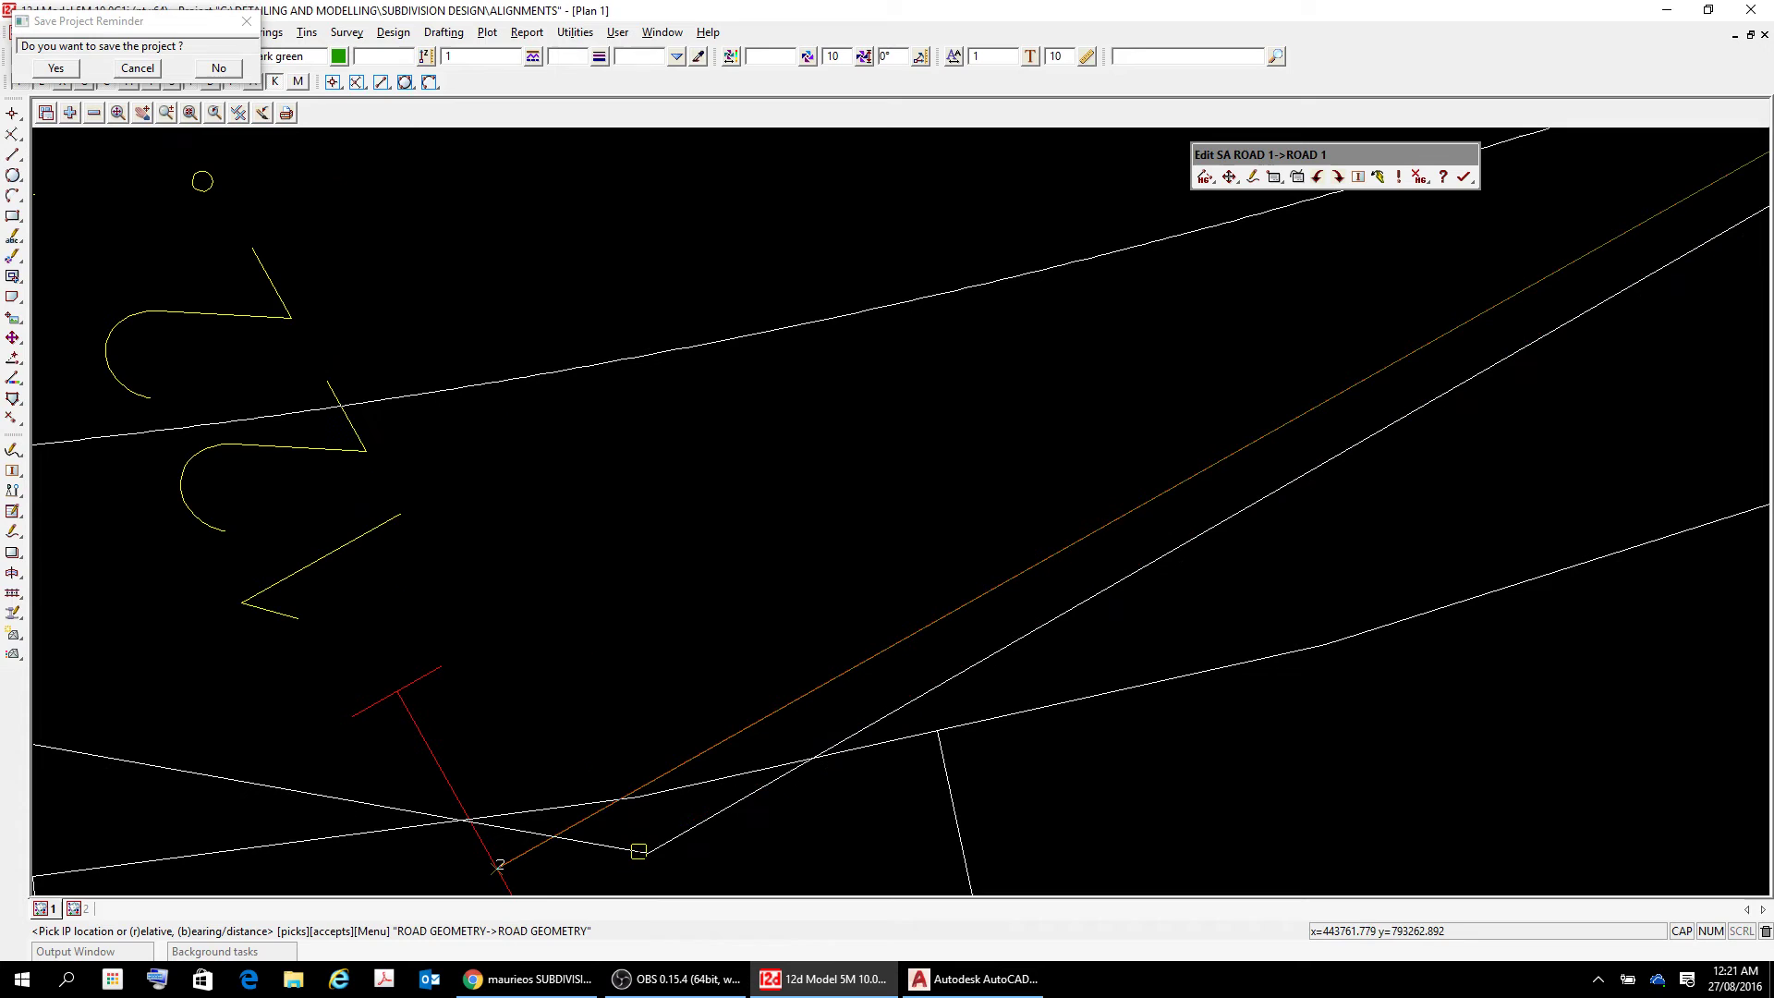
scroll(645, 850, up, 2)
scroll(647, 851, down, 2)
click(648, 851)
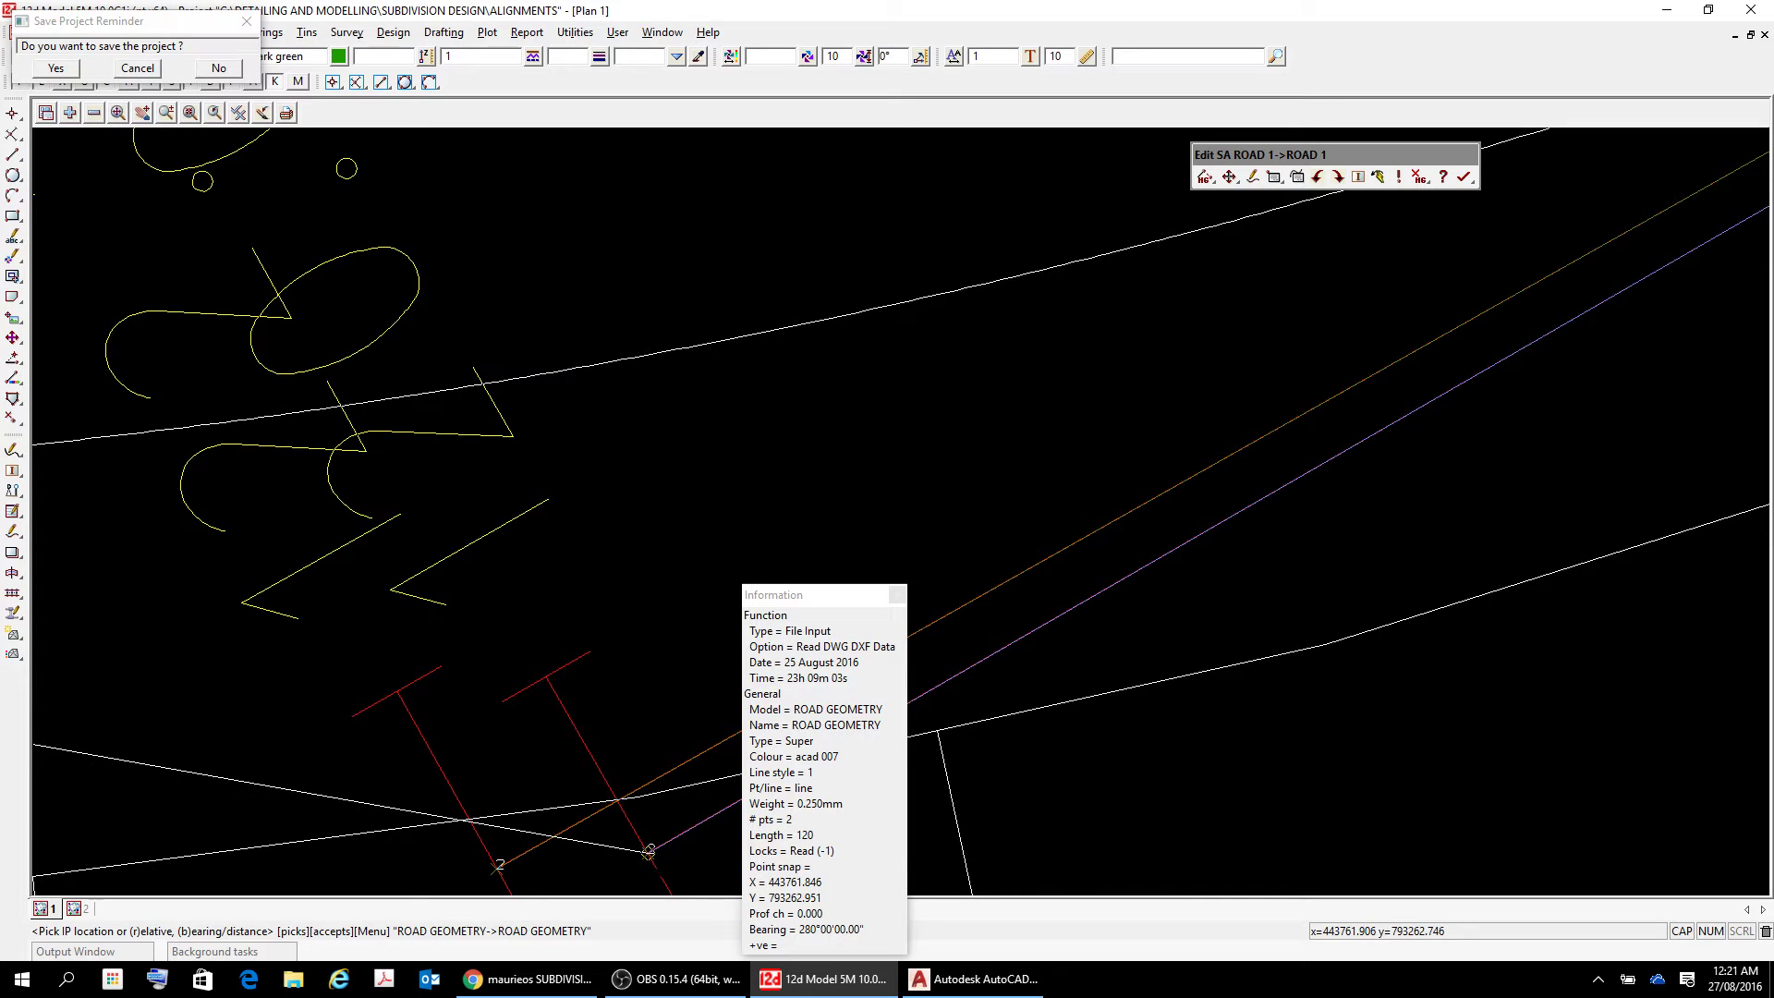
right_click(649, 851)
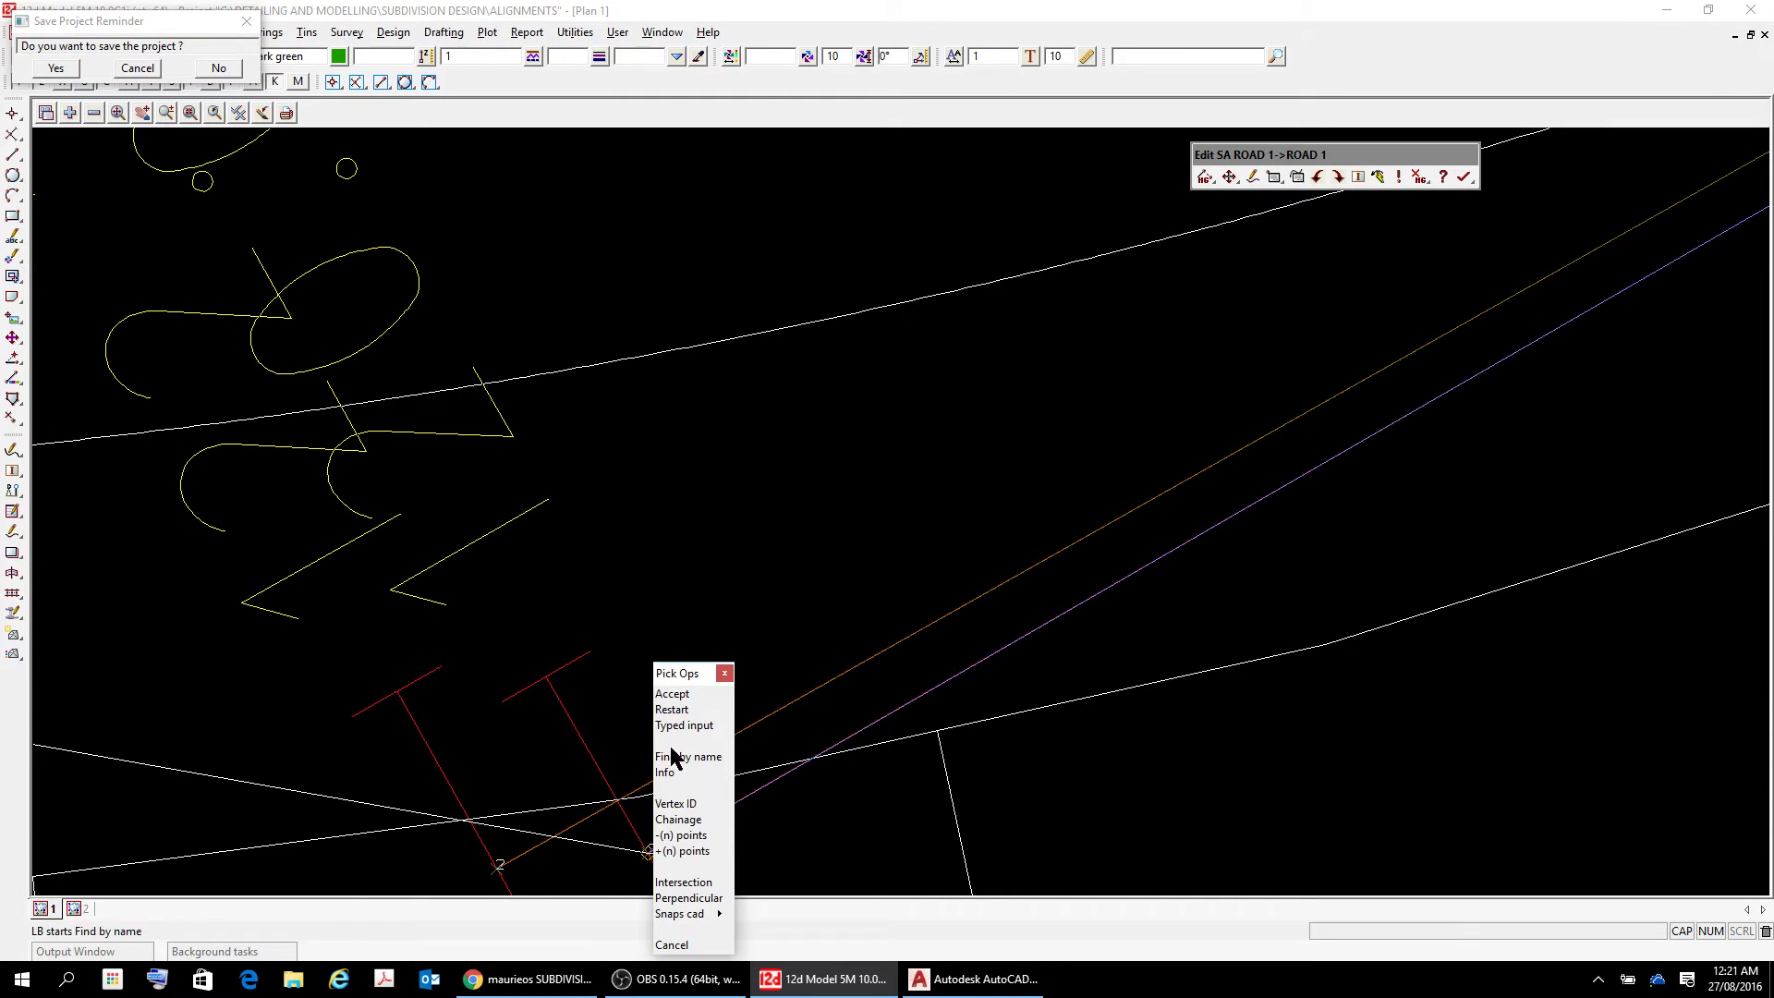
click(674, 694)
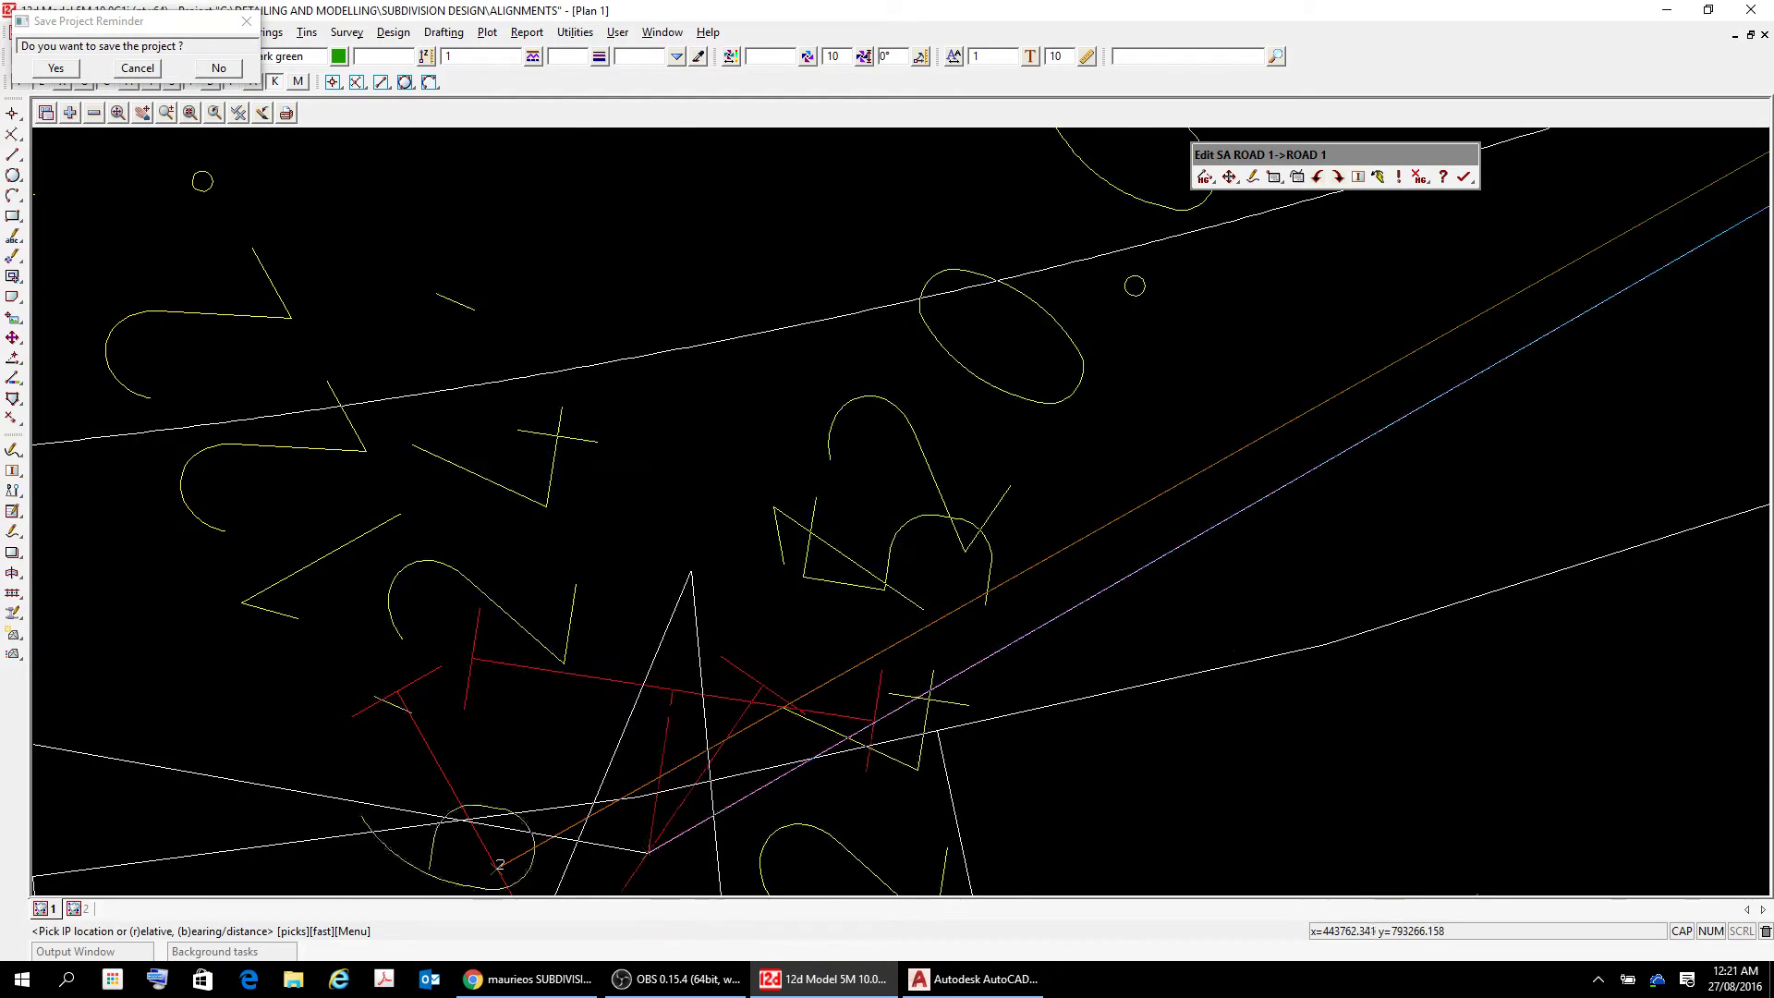
- Append the third HIP of ROAD 1 at the far end of the road centreline on the western subdivision boundary and finish appending
scroll(374, 684, up, 5)
scroll(375, 683, down, 5)
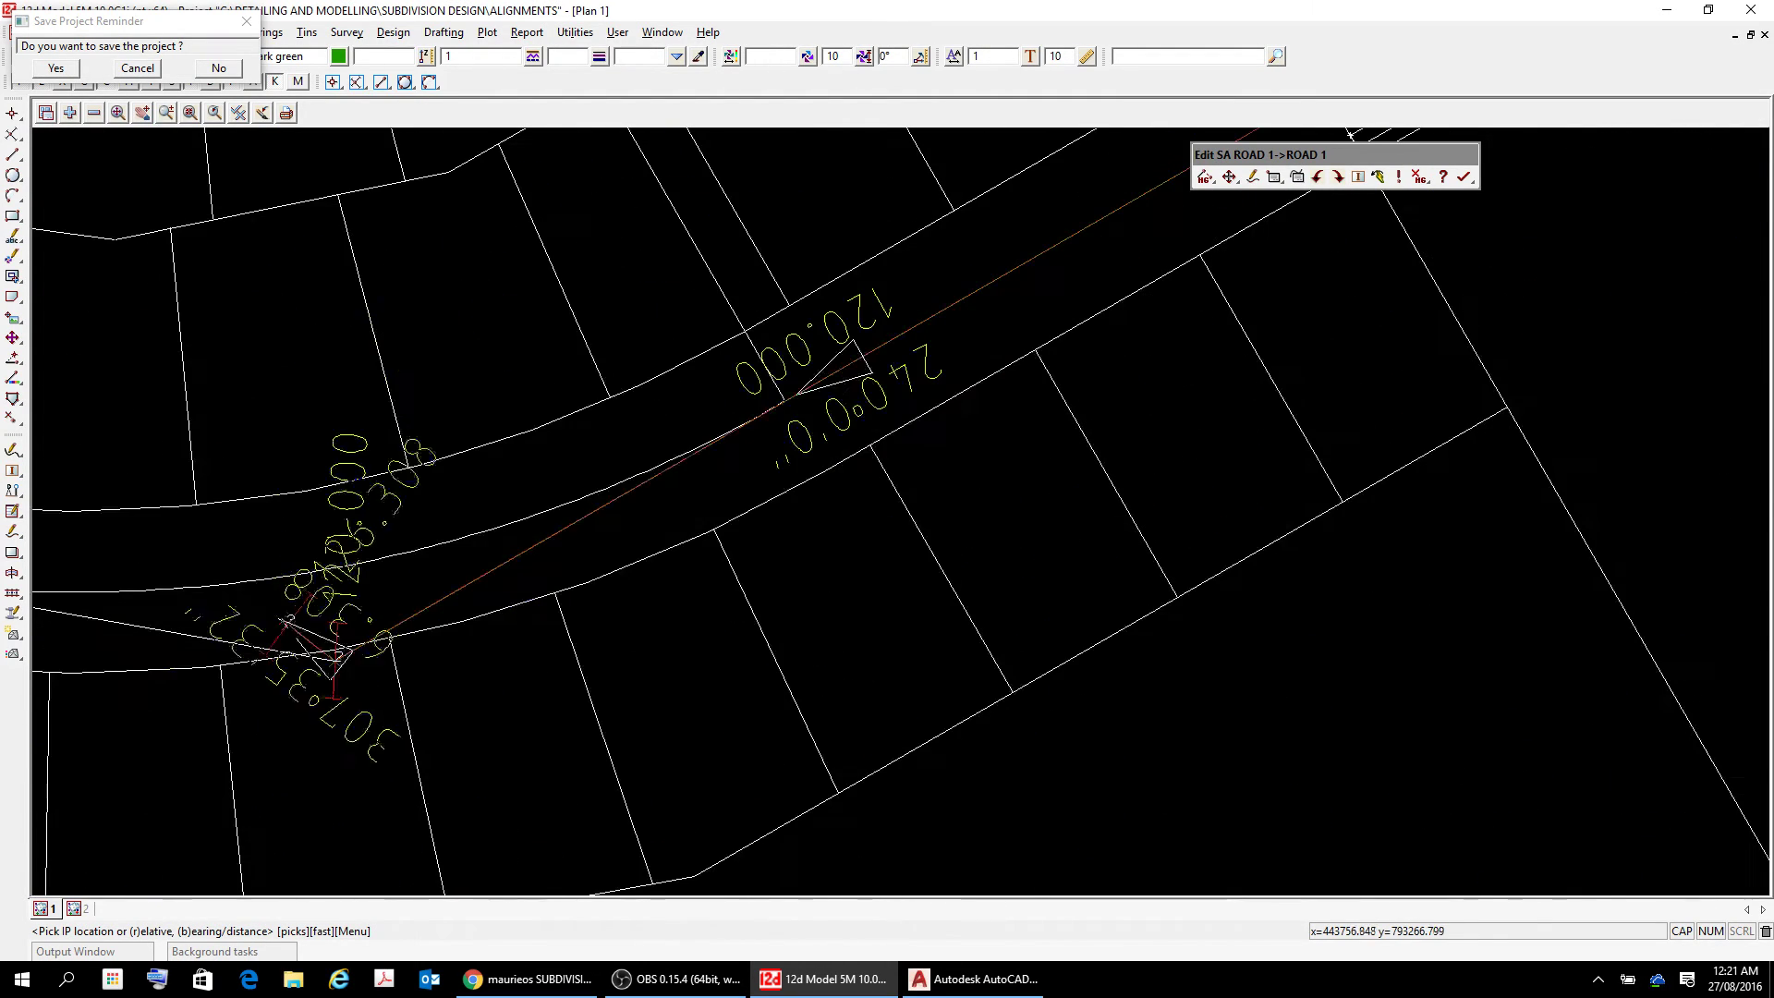
scroll(503, 573, down, 2)
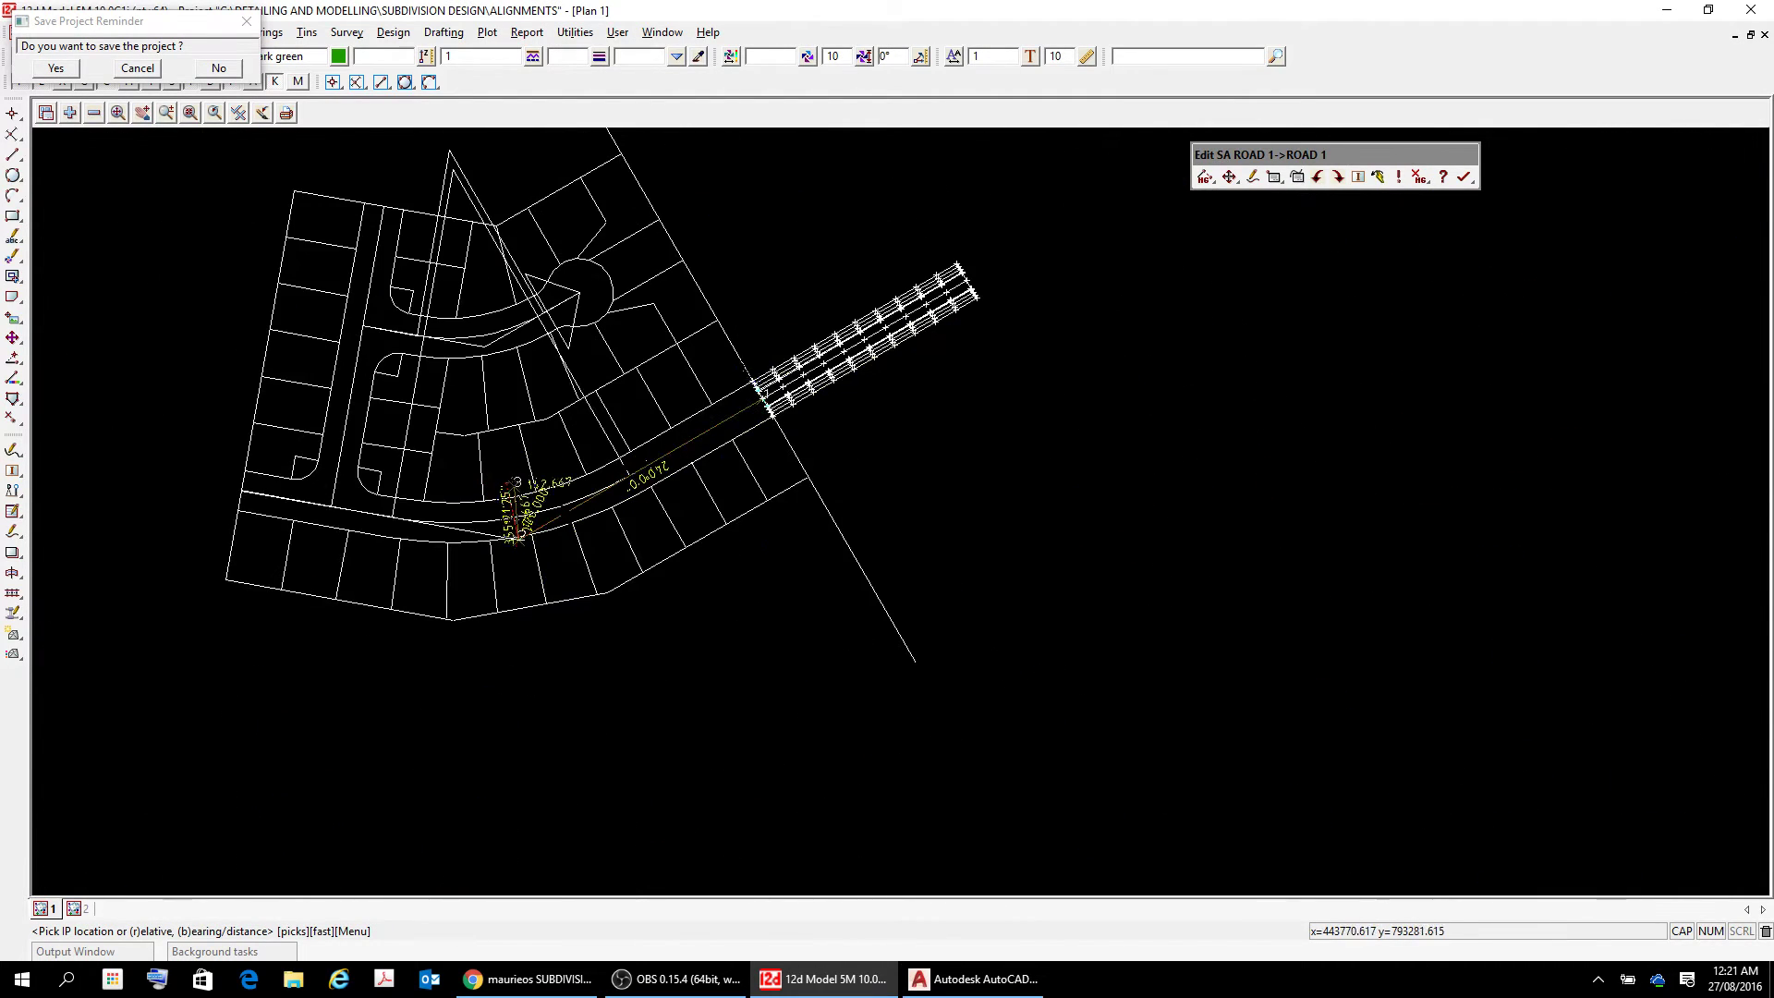
scroll(901, 617, up, 4)
scroll(259, 486, up, 5)
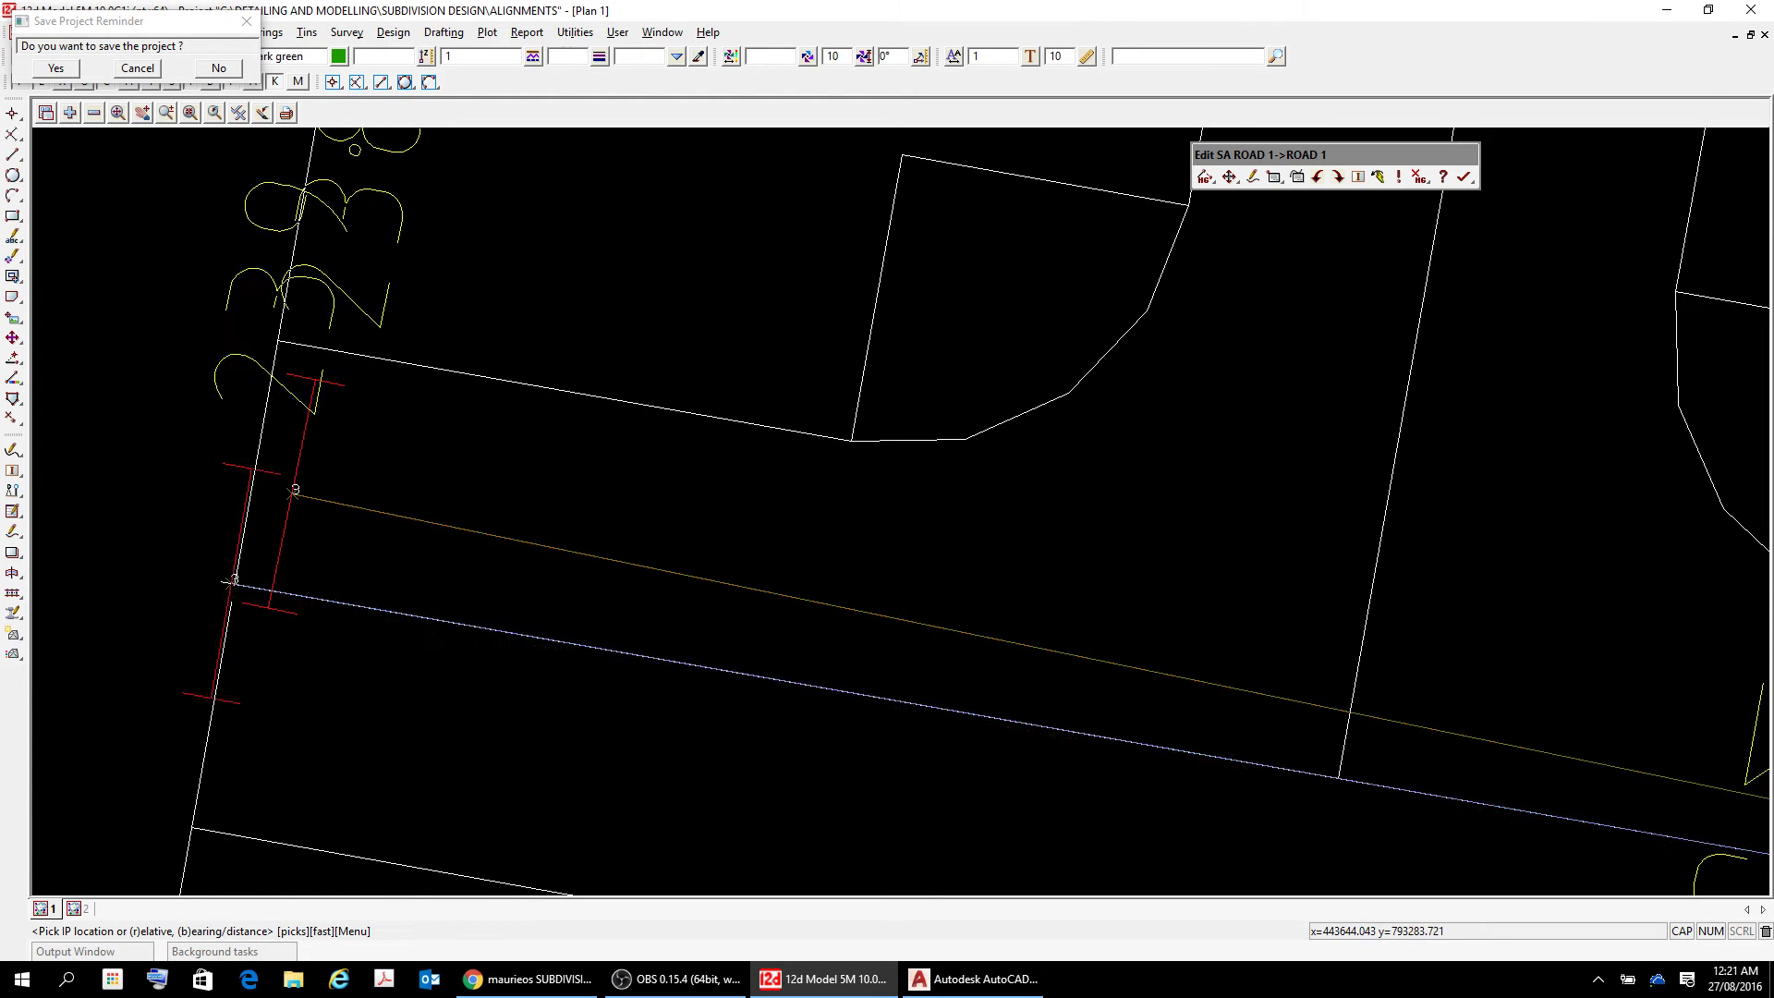
click(235, 583)
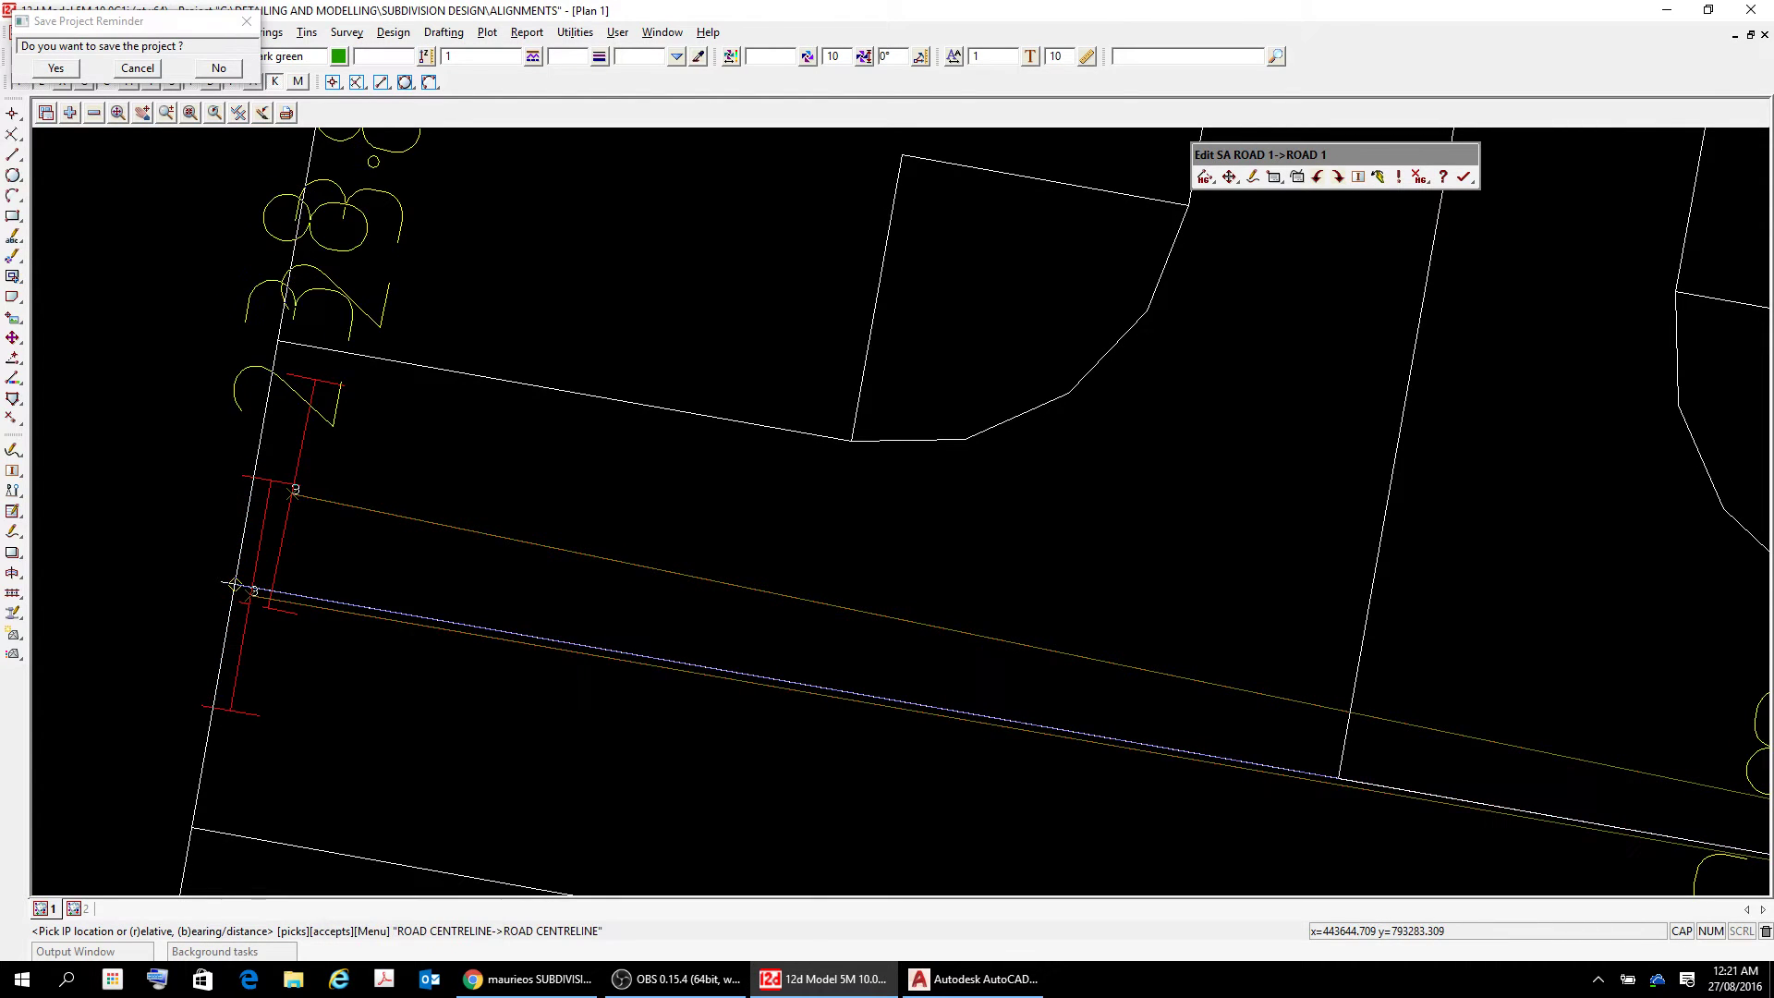
right_click(255, 607)
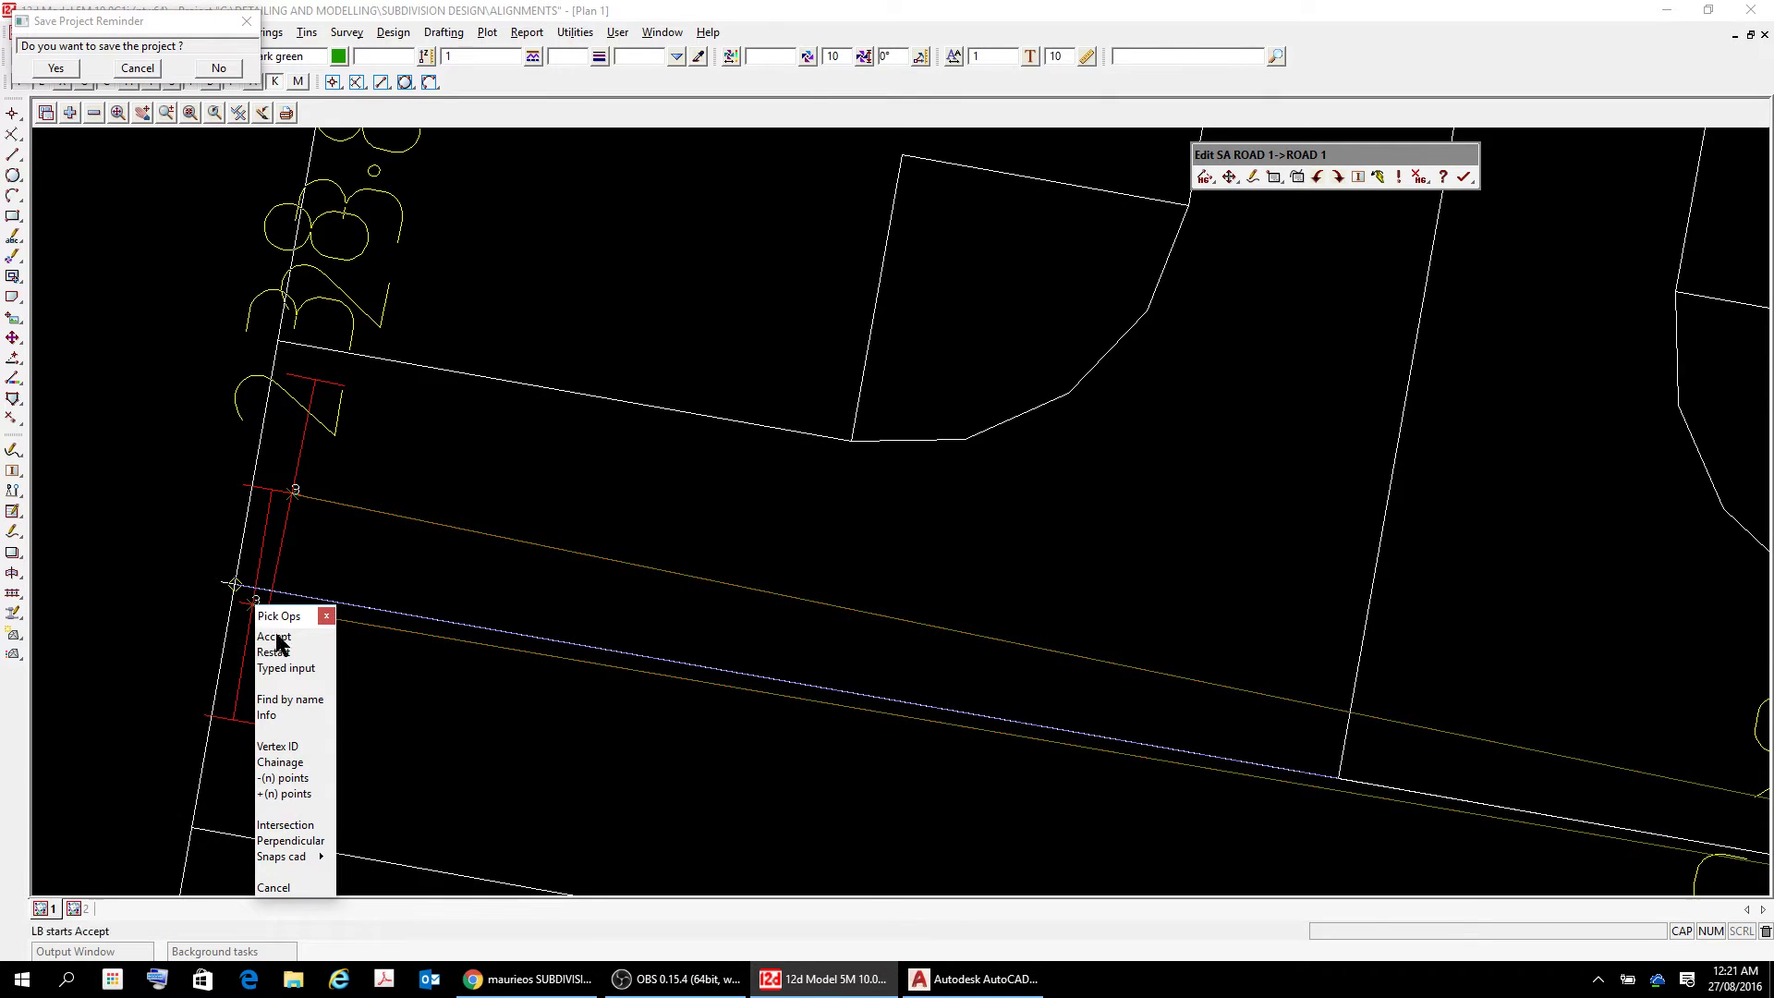
click(277, 639)
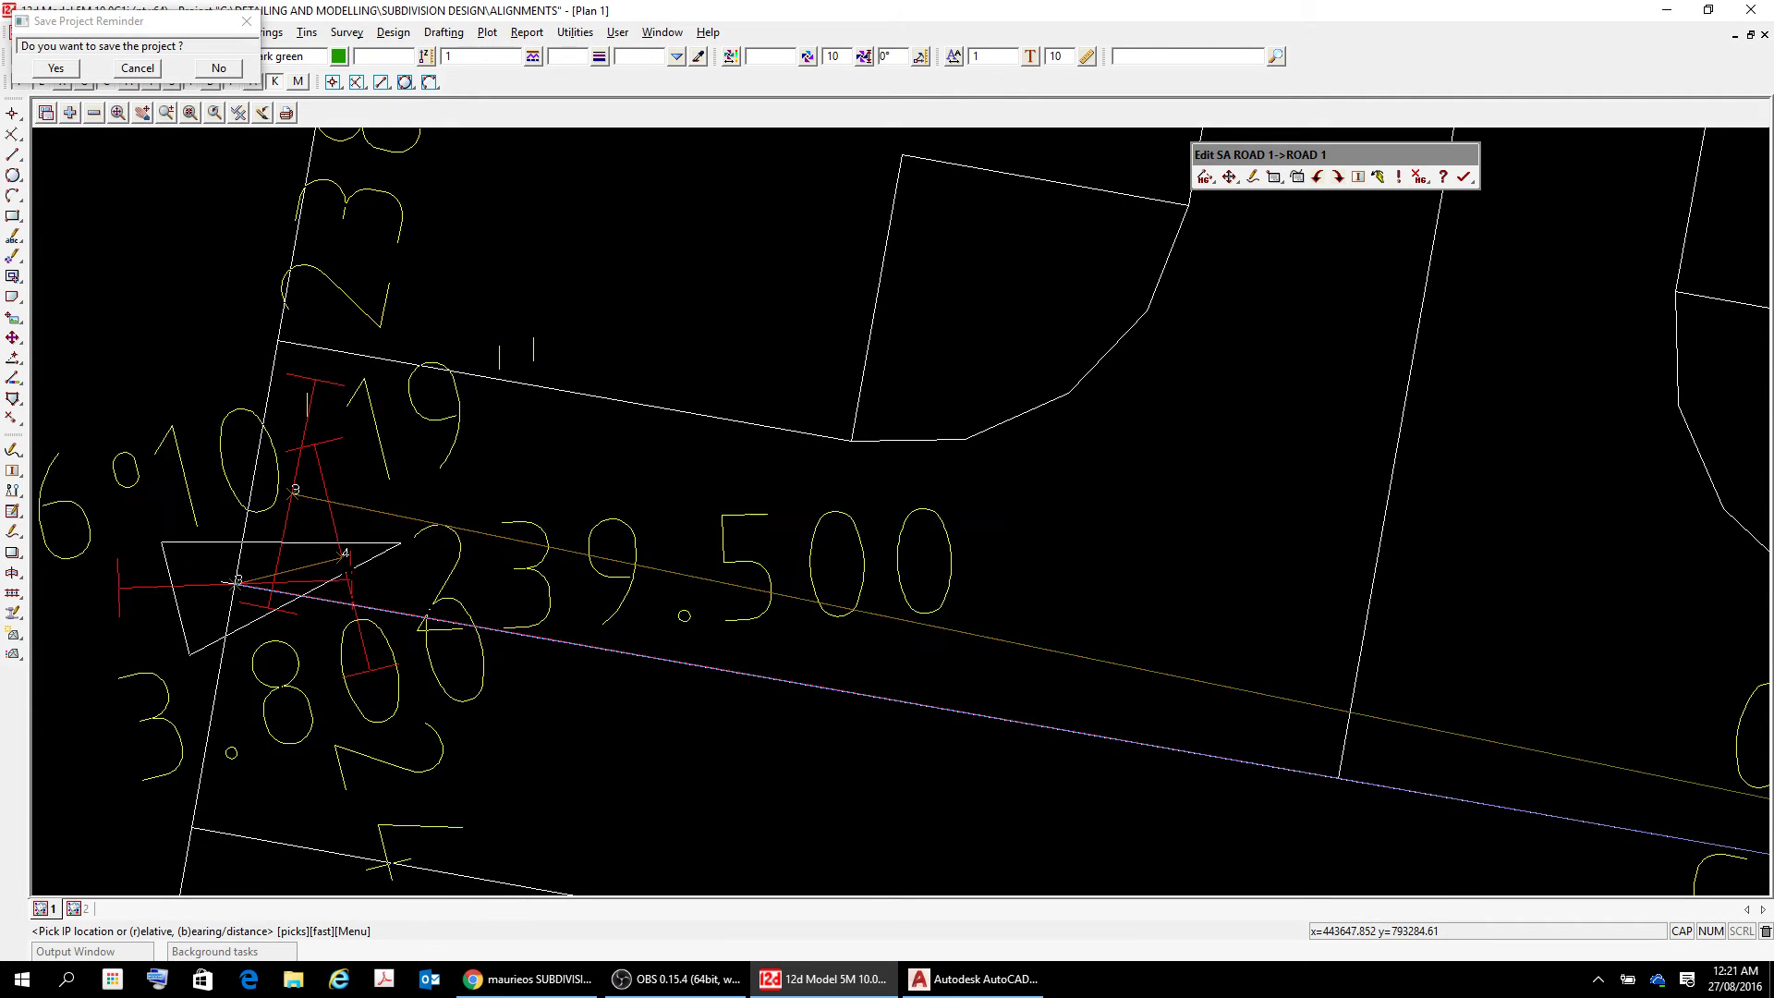
key(Escape)
- Examine the ROAD 1 straights and intersection points from the western boundary end to the bend
scroll(237, 580, down, 2)
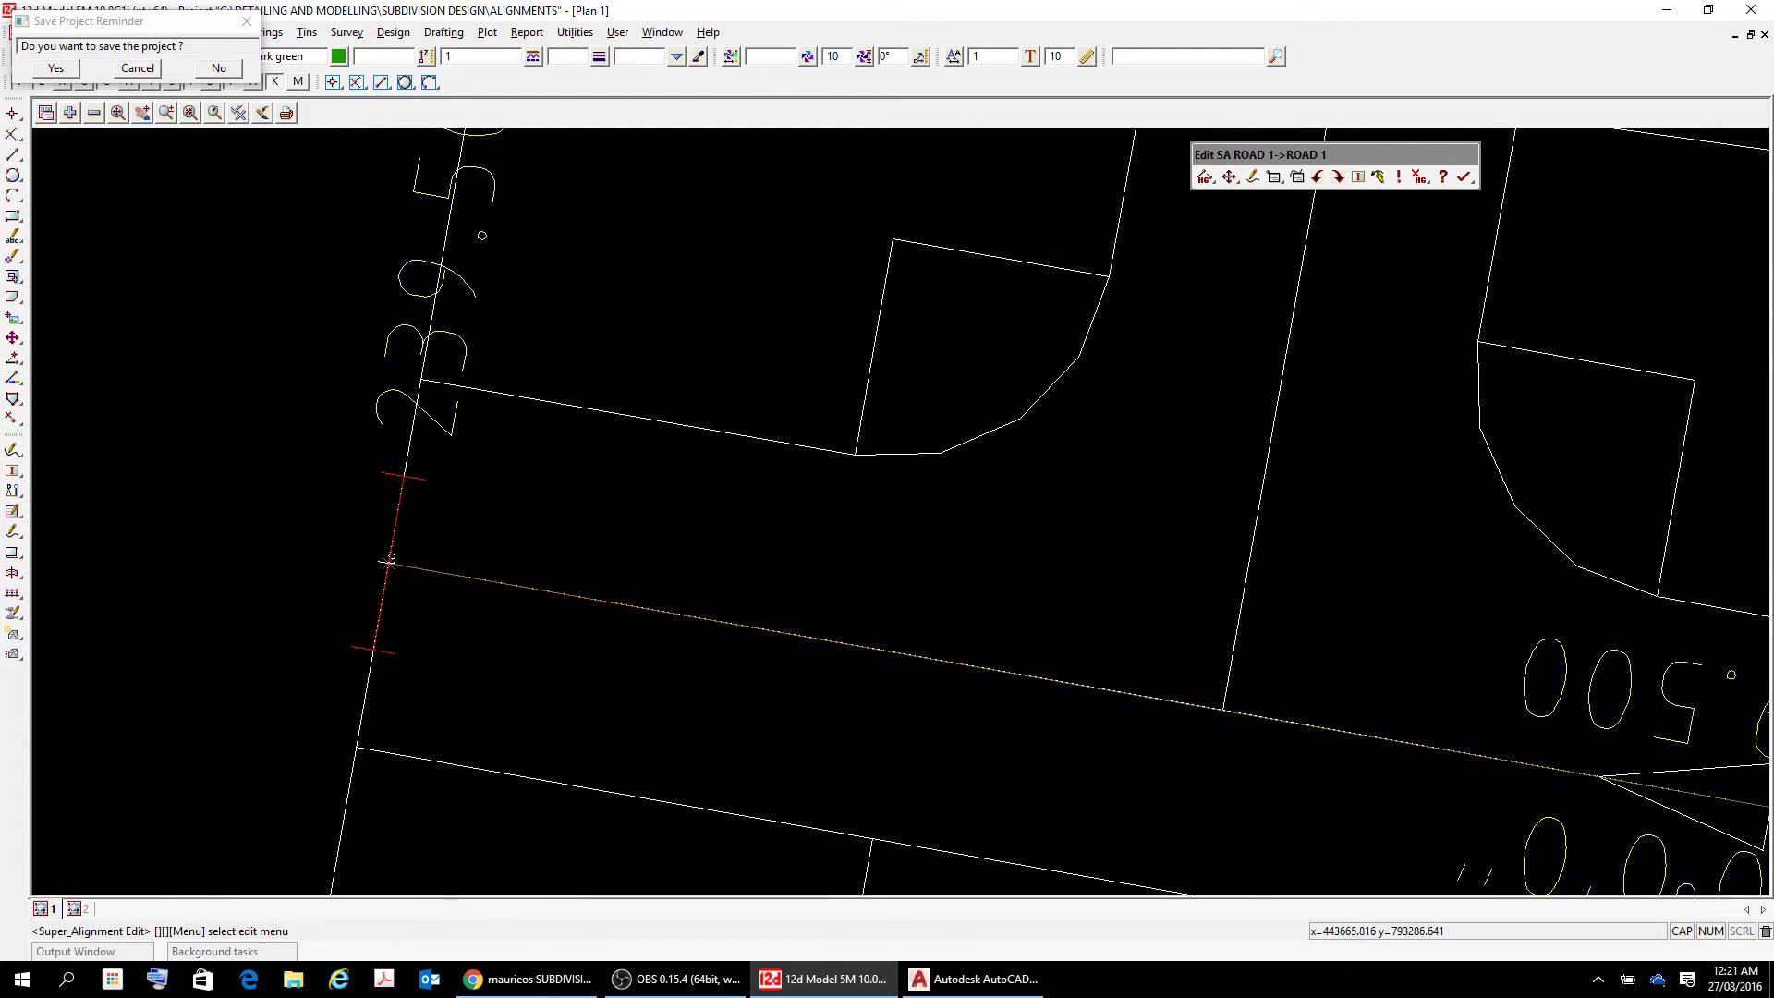
scroll(901, 511, up, 2)
scroll(901, 511, down, 2)
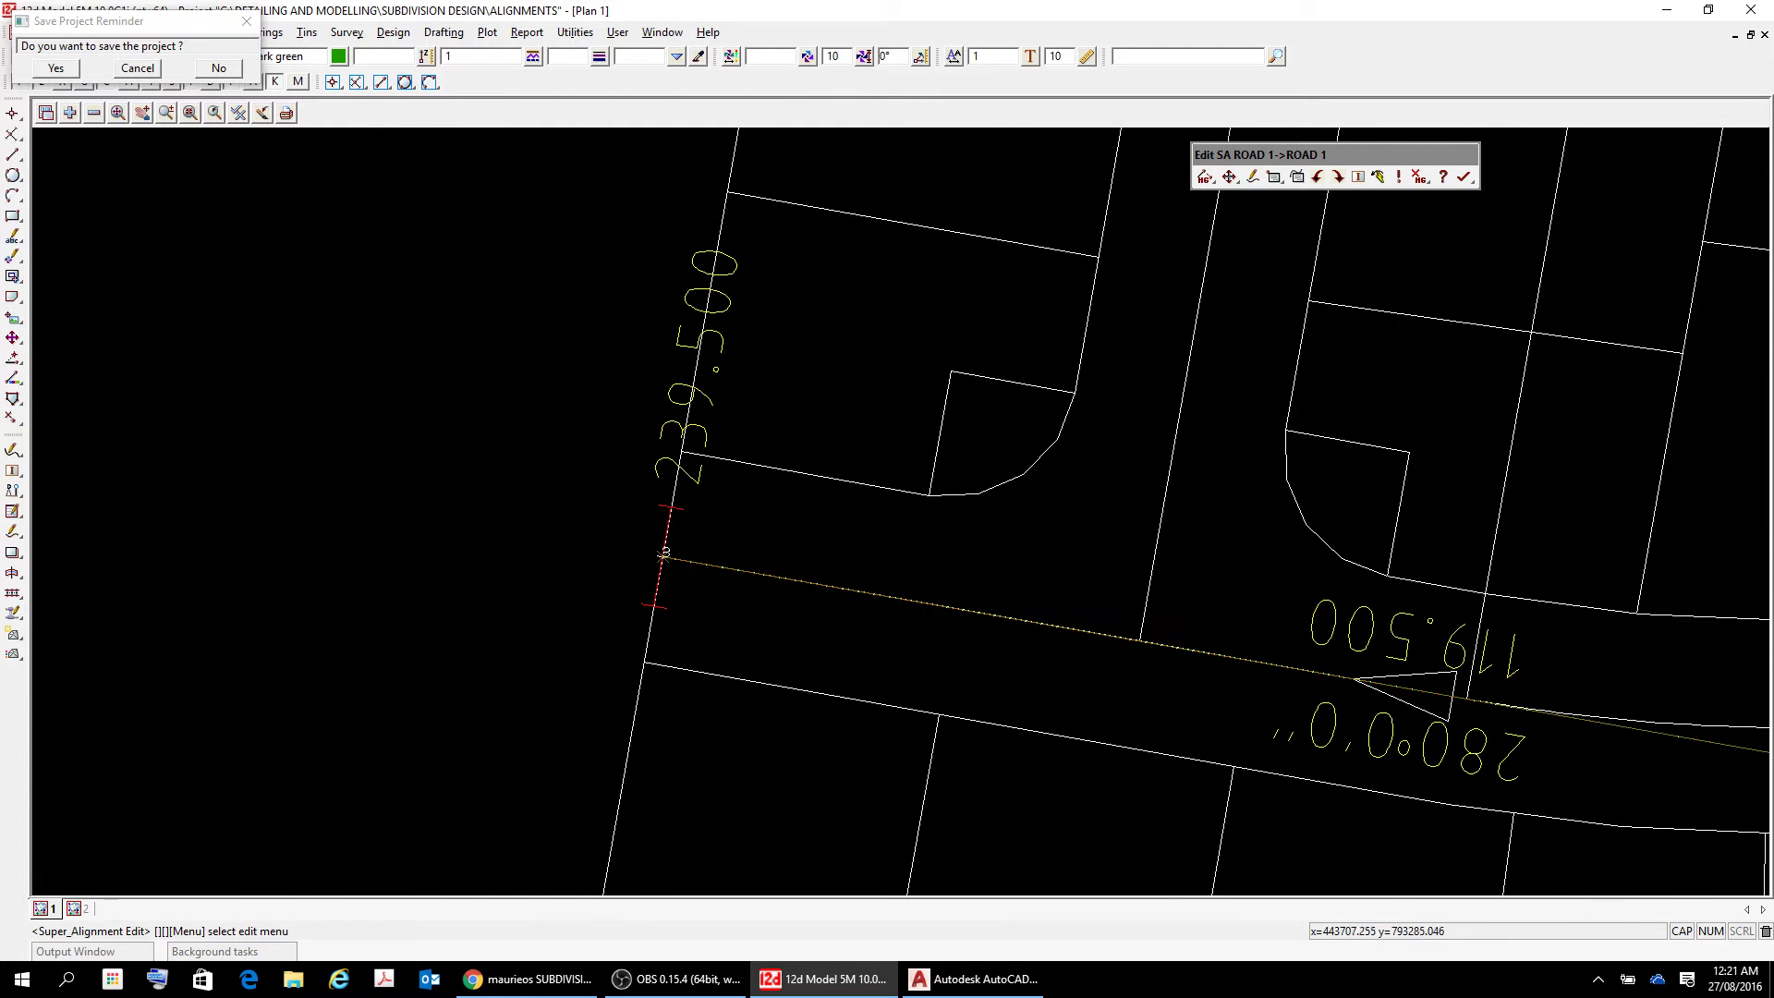
middle_drag(653, 555, 911, 600)
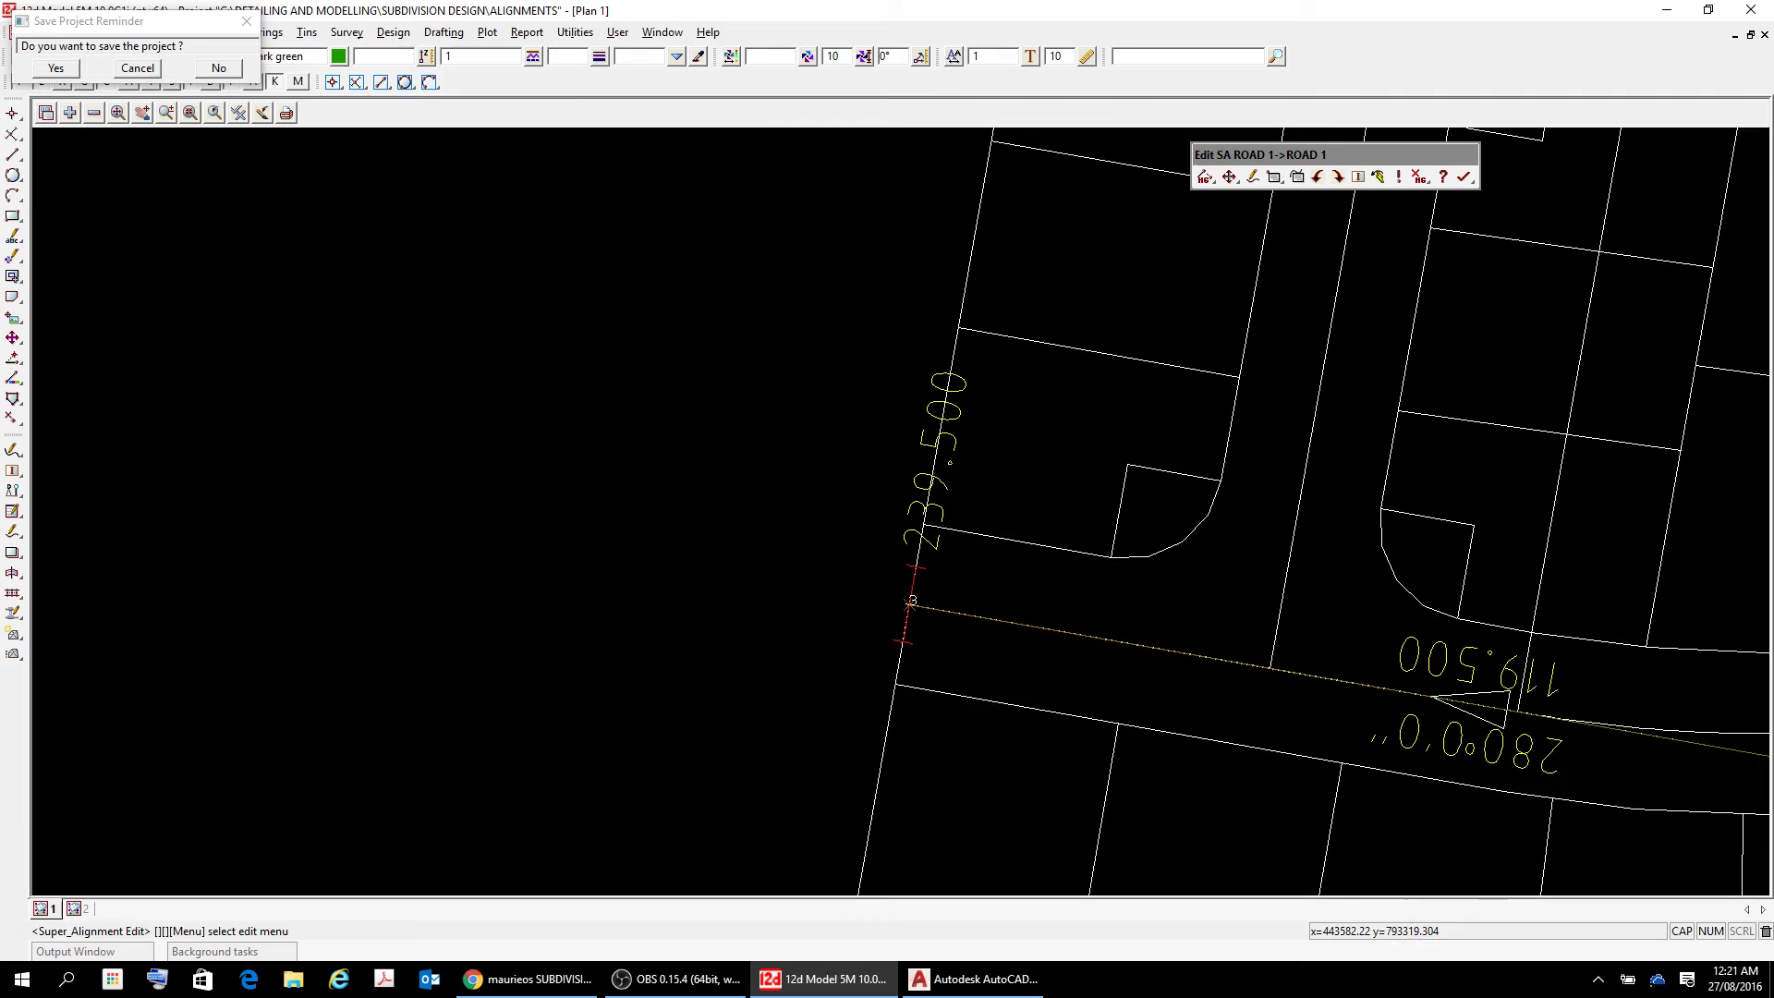
click(143, 114)
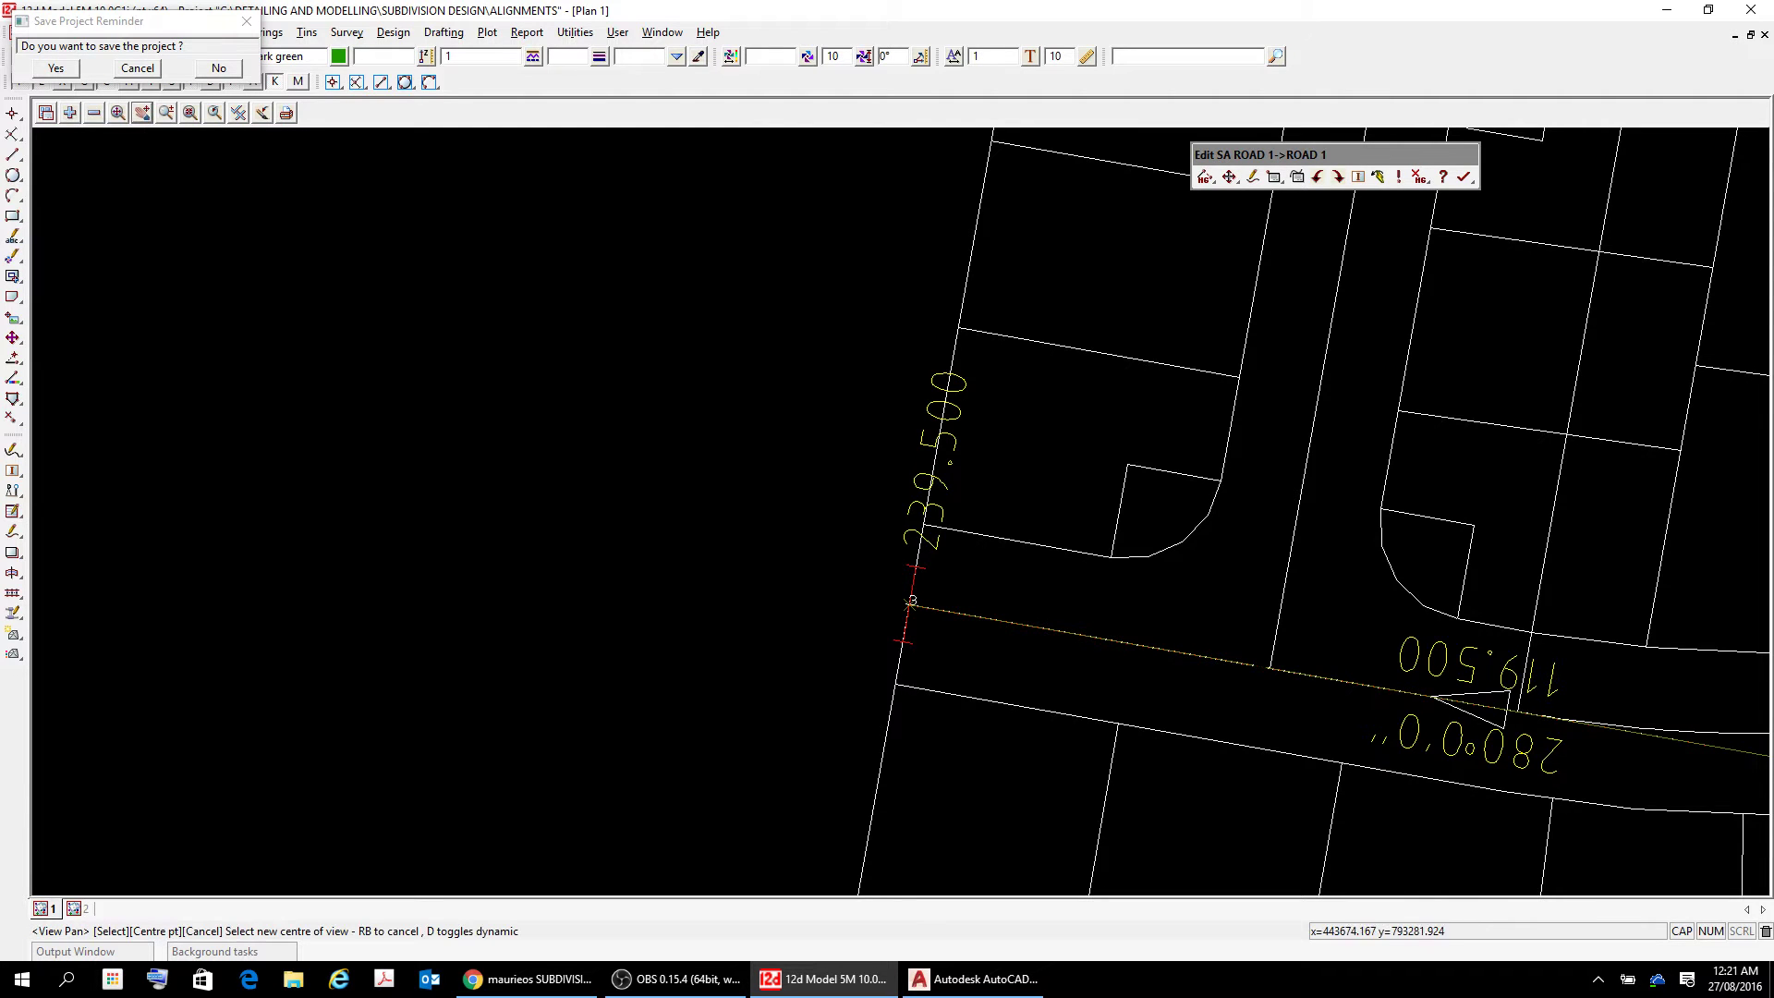
drag(911, 601, 1000, 636)
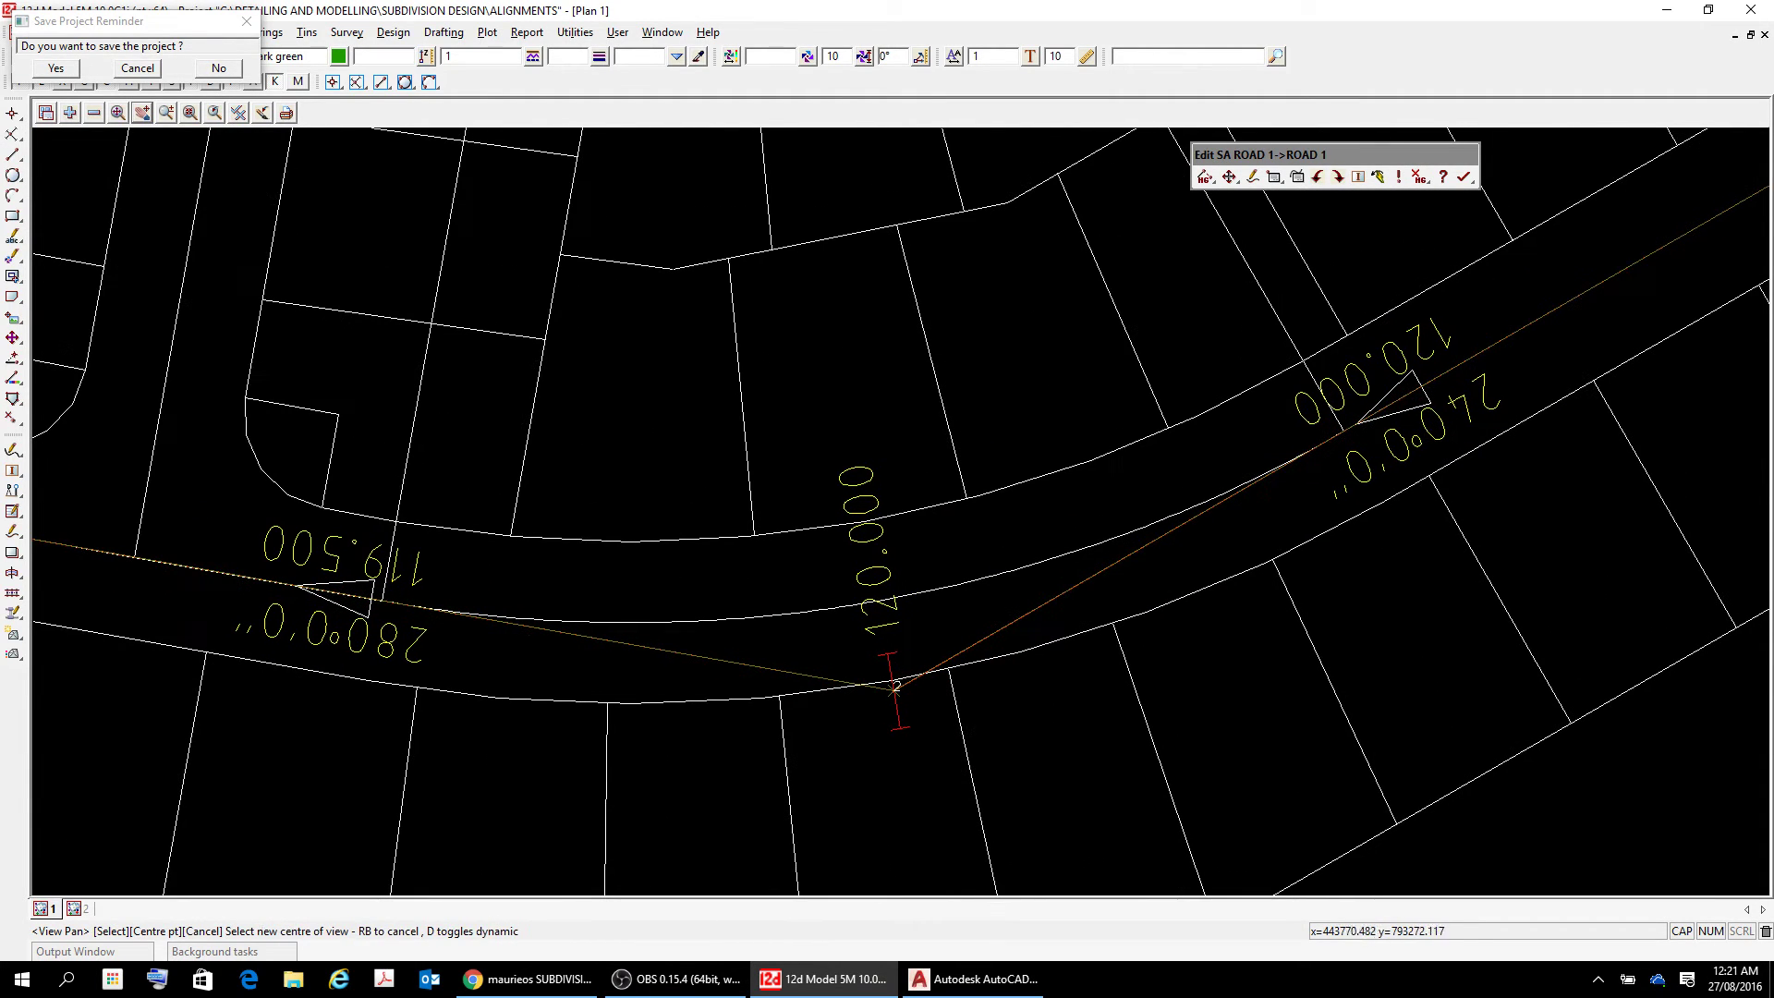
click(1037, 685)
click(1186, 689)
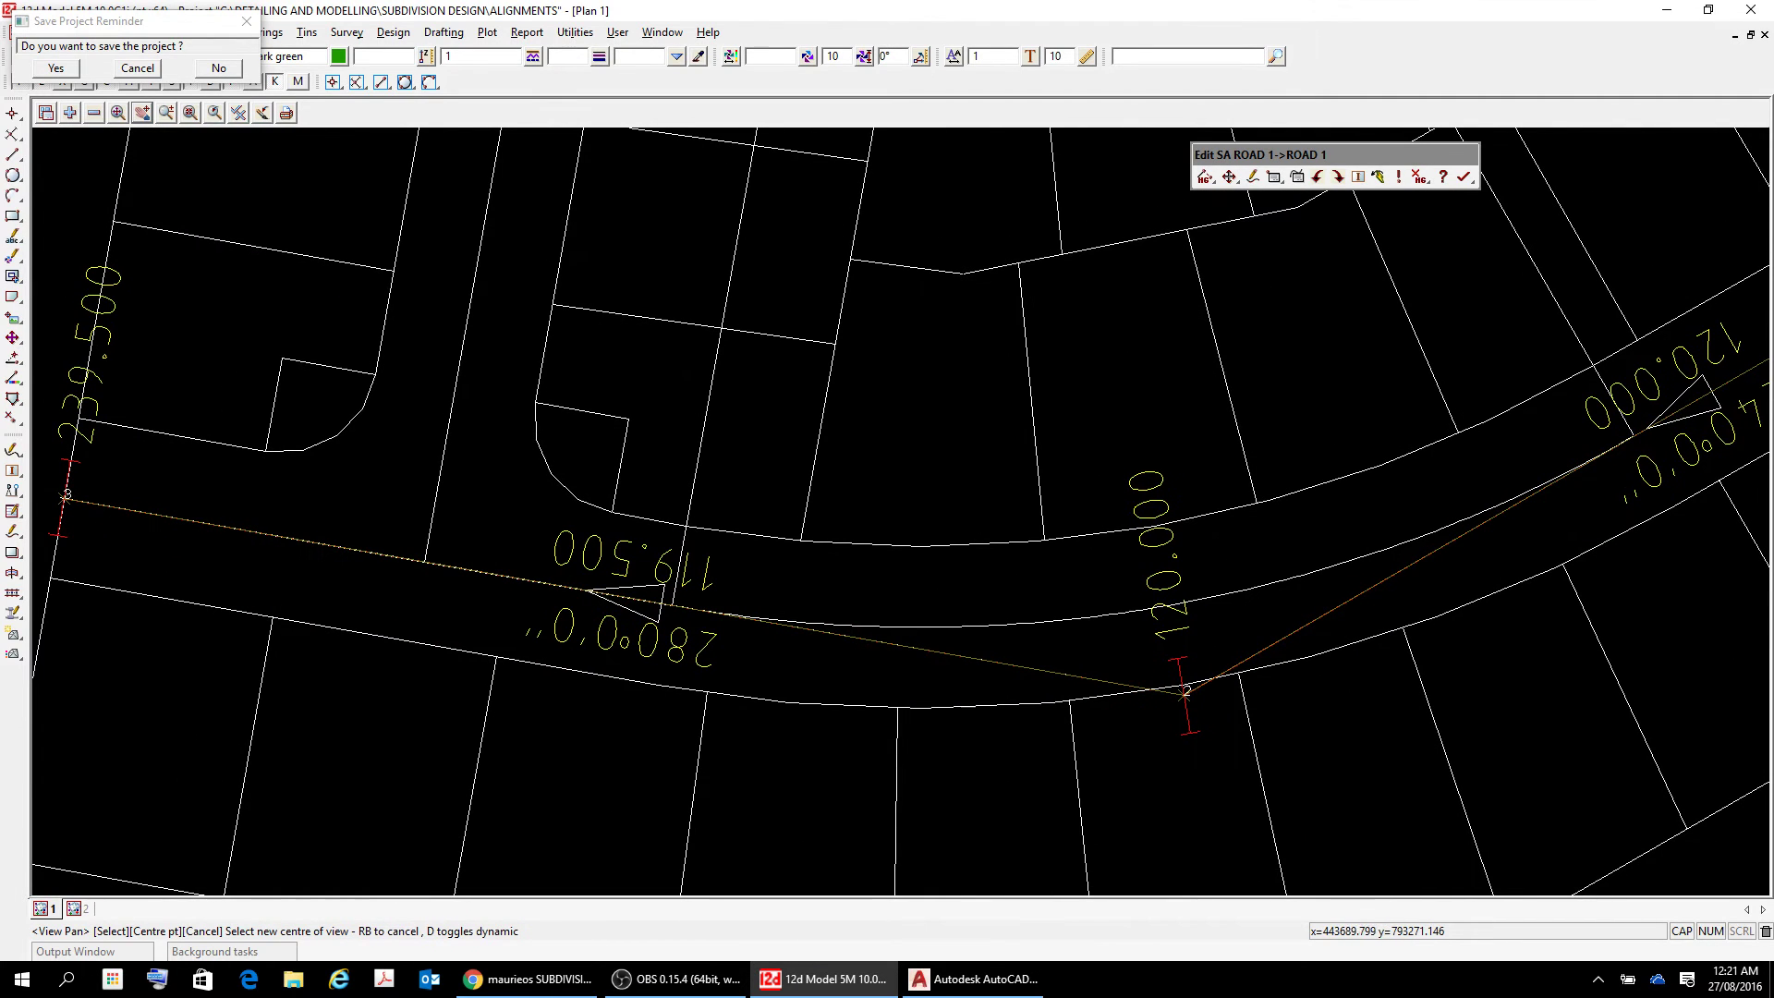
click(1186, 689)
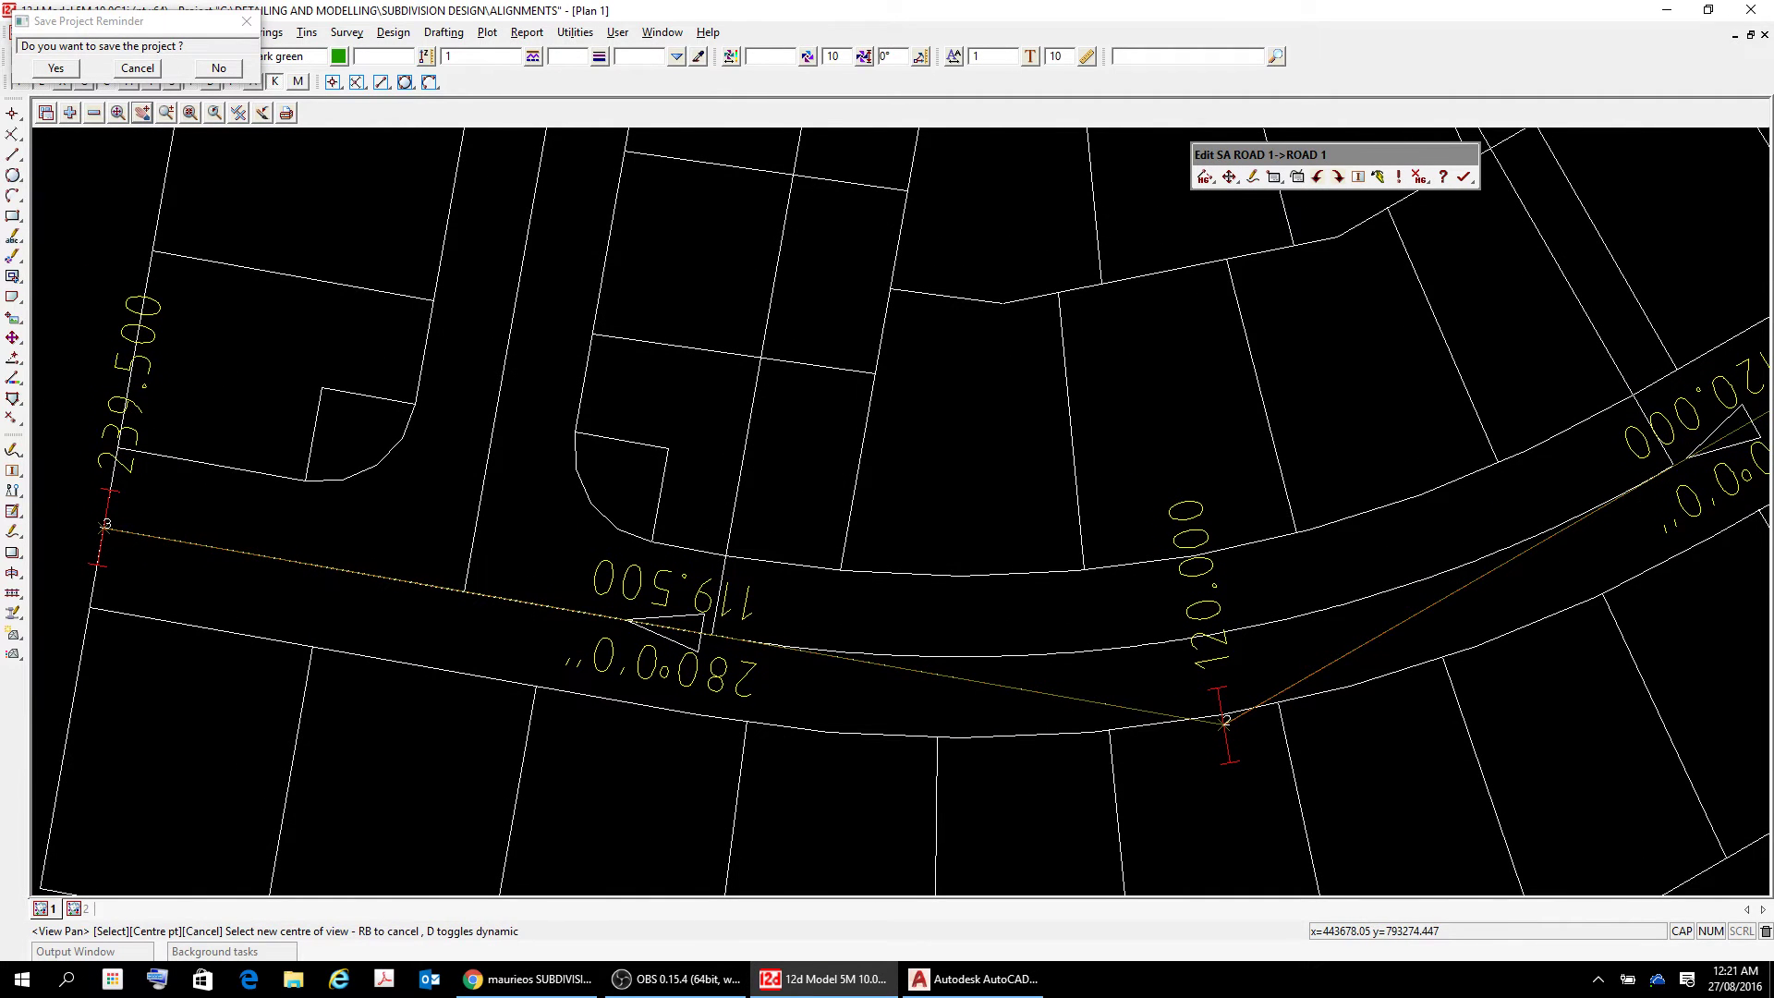
click(1186, 690)
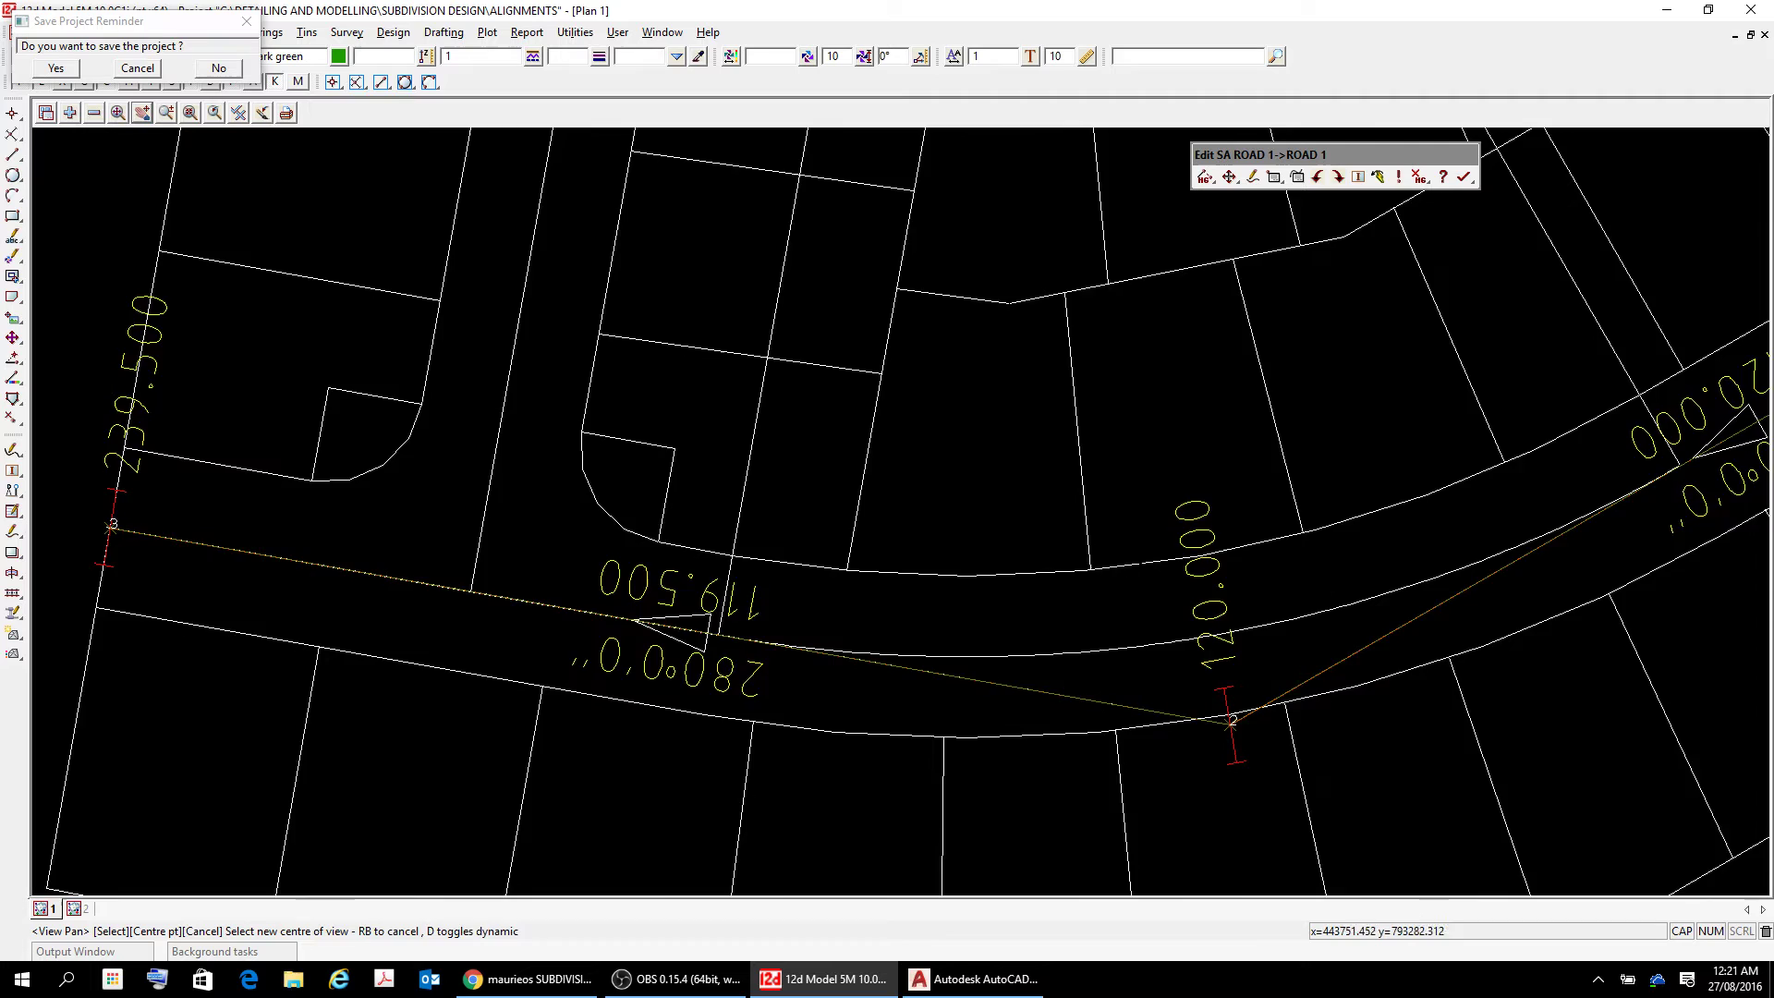
click(1185, 690)
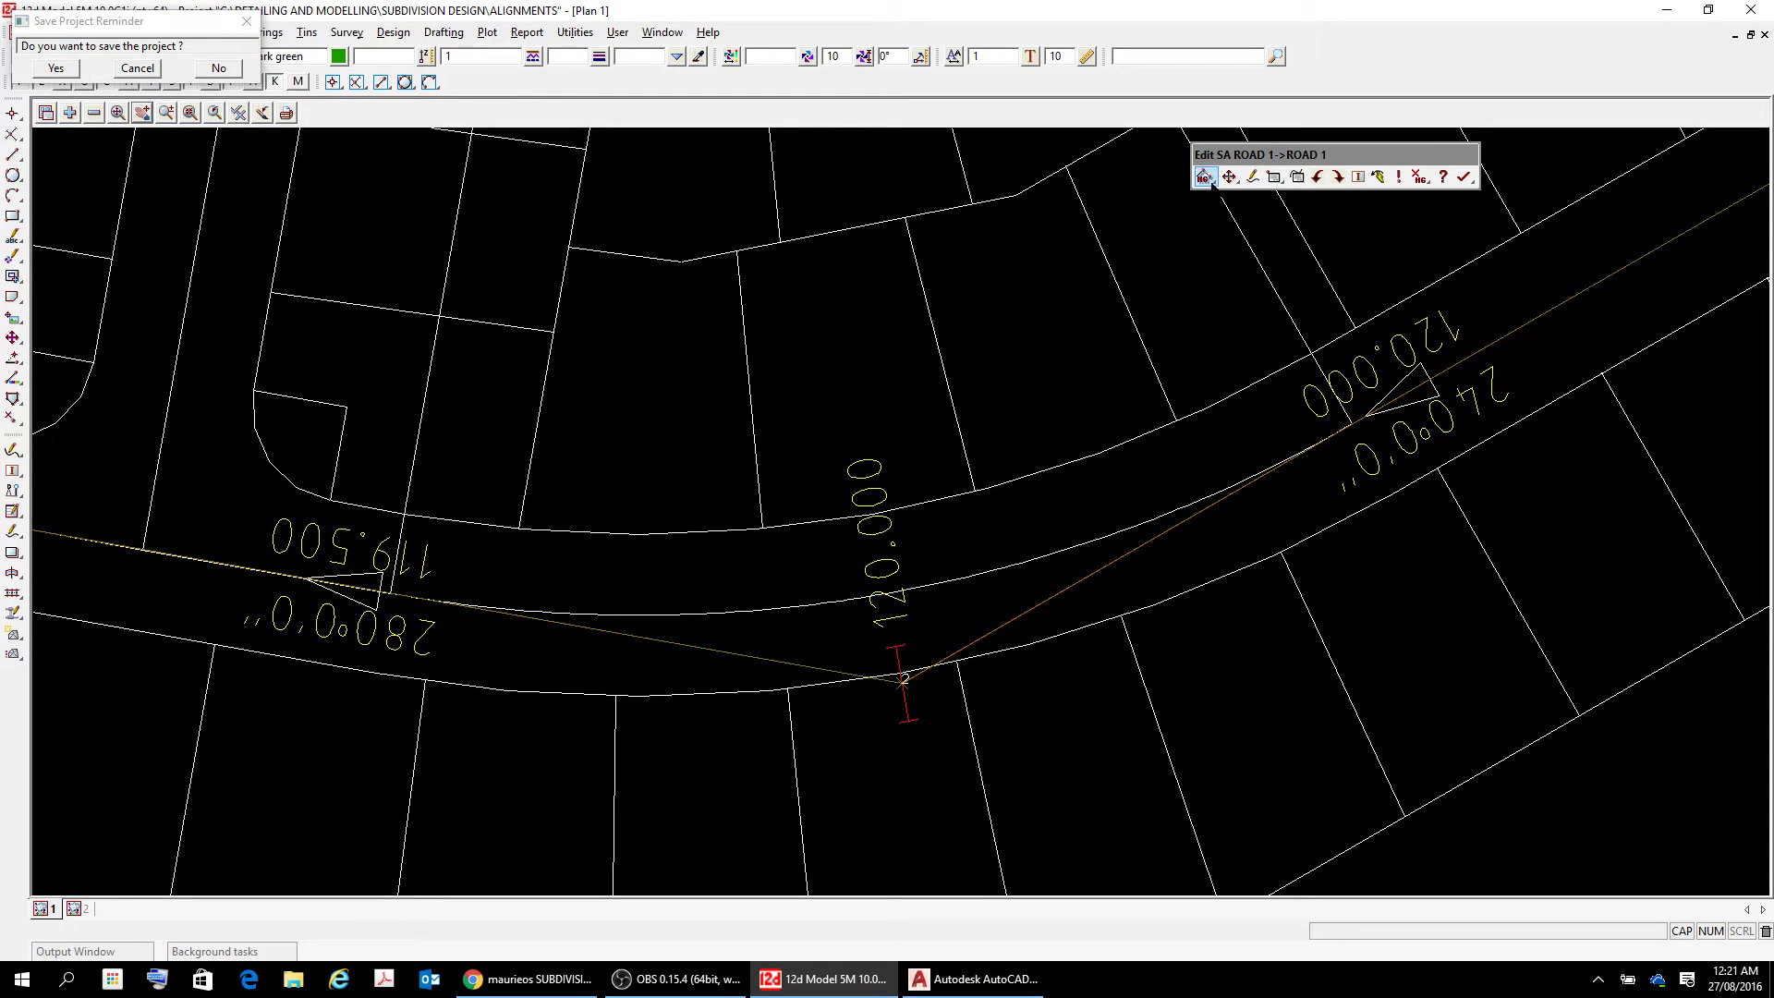
- Set the curve radius at the second HIP of ROAD 1 to 150 and check the resulting curve against the centreline
click(1213, 182)
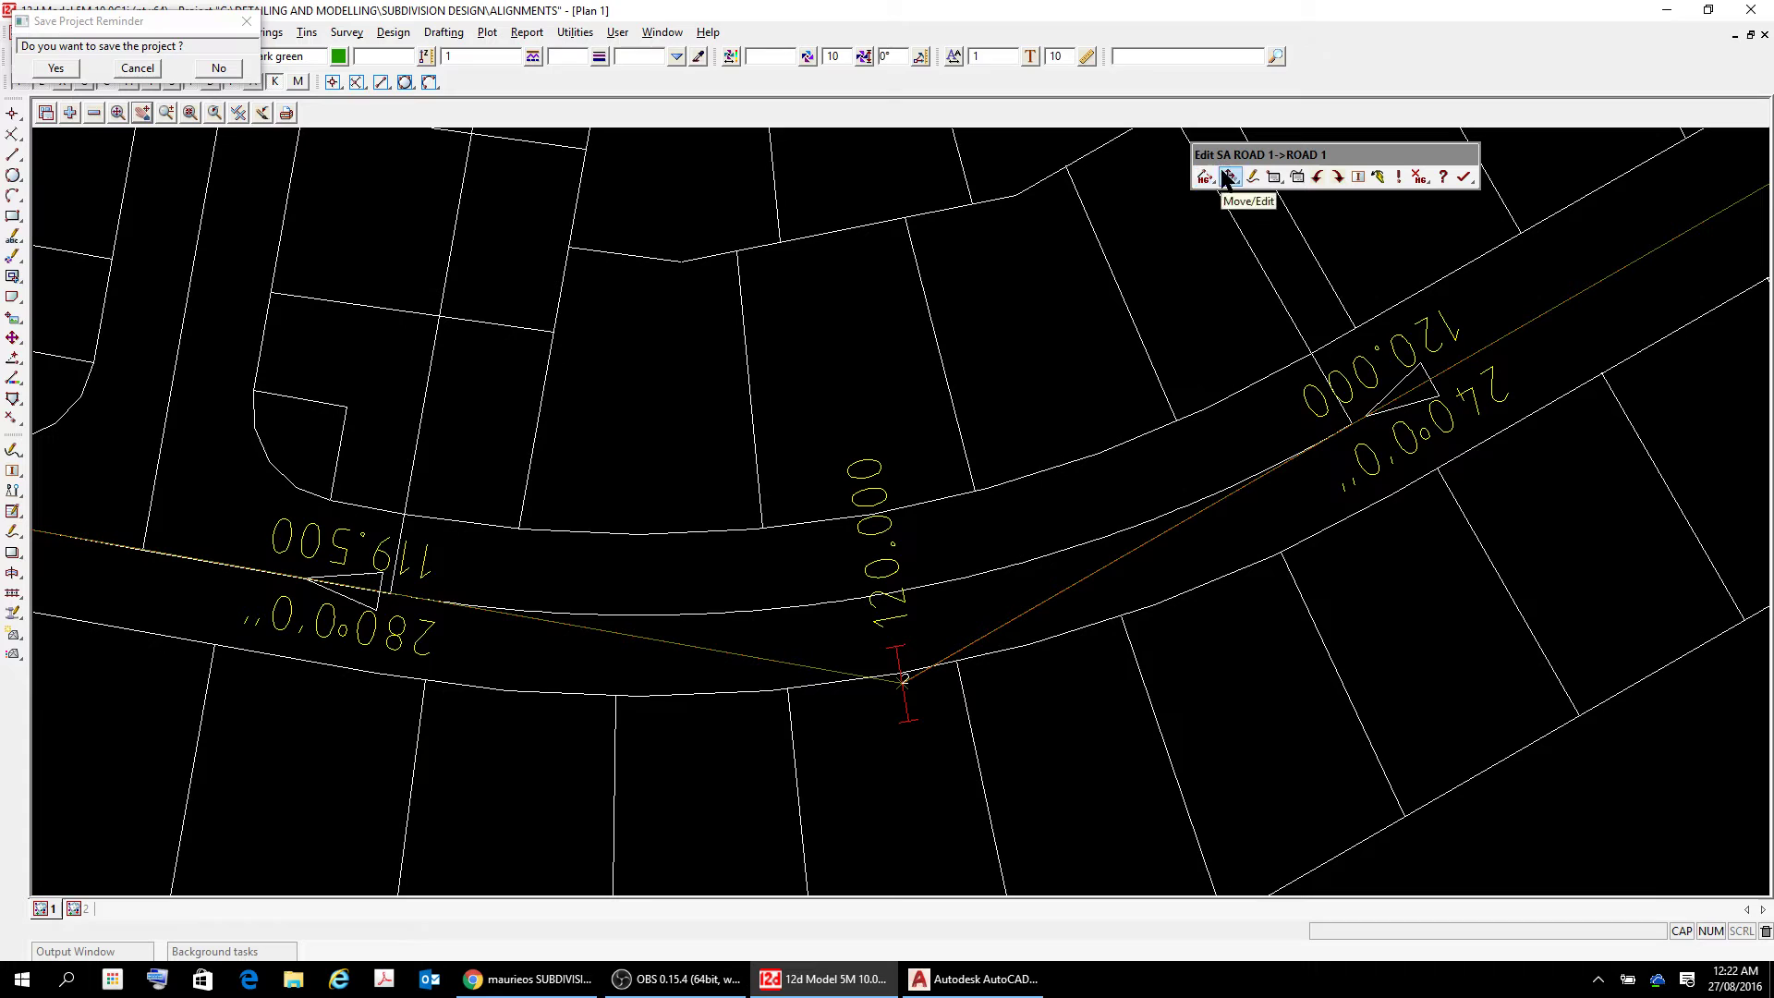
mouse_move(1229, 177)
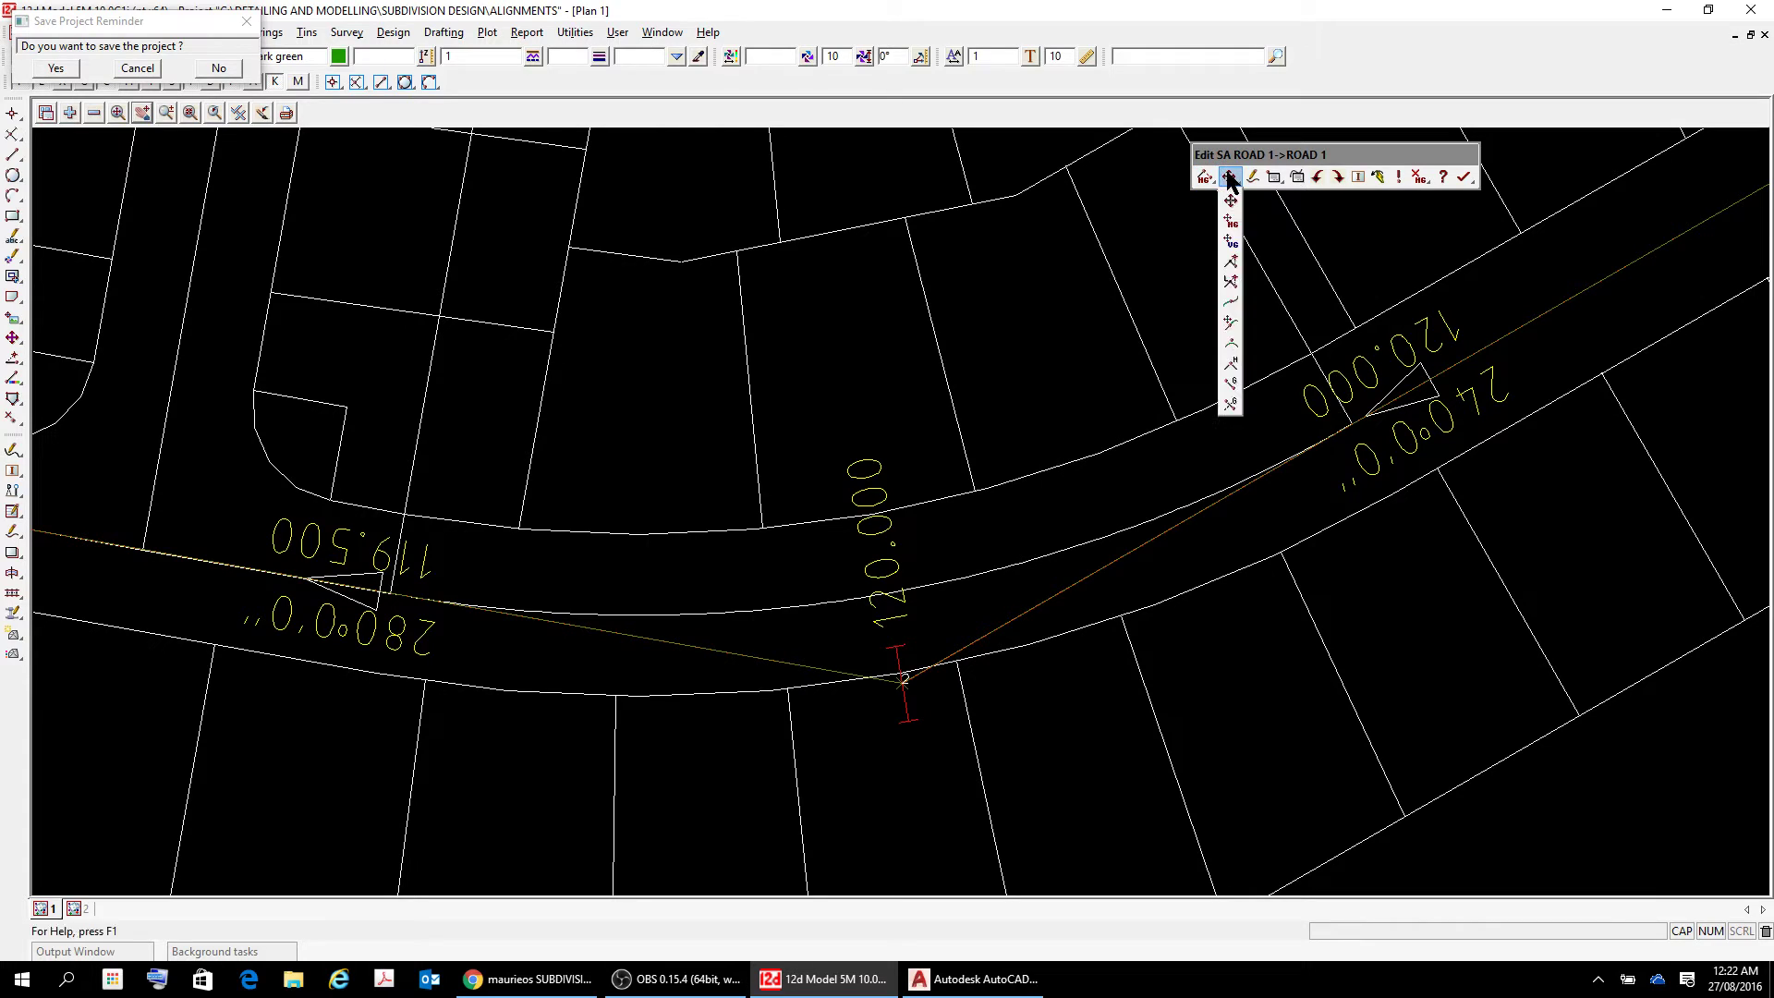
click(1232, 349)
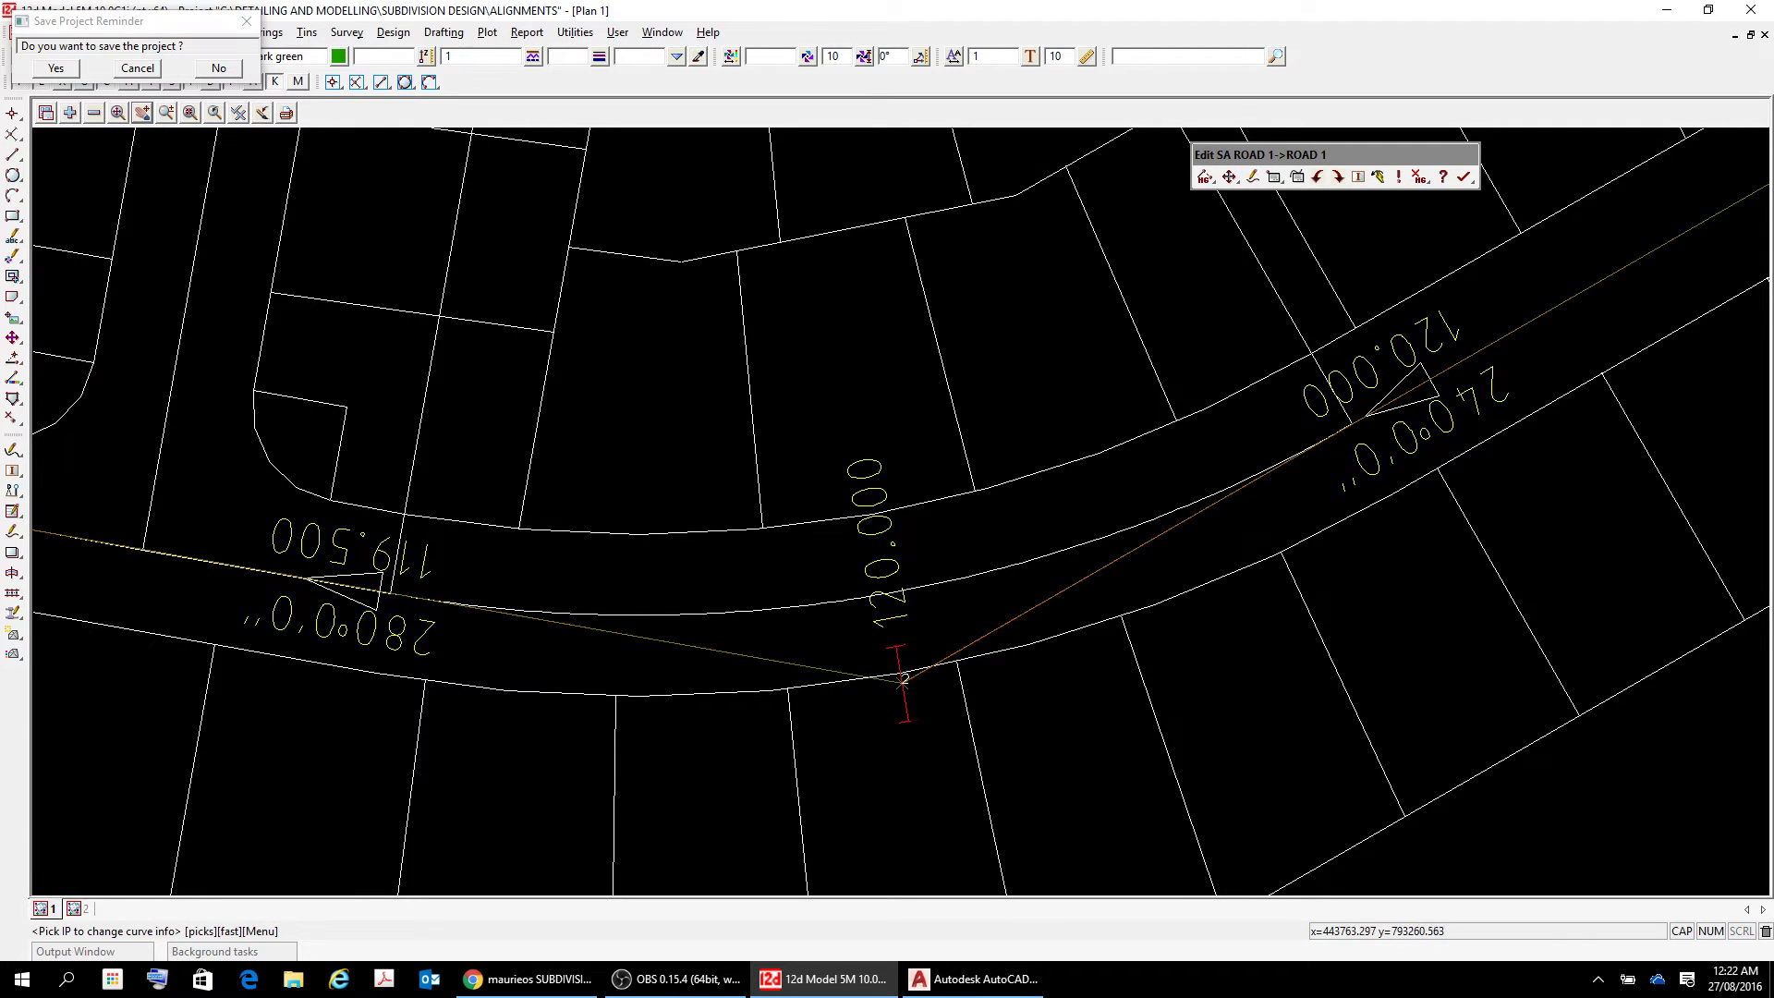
click(902, 681)
right_click(905, 675)
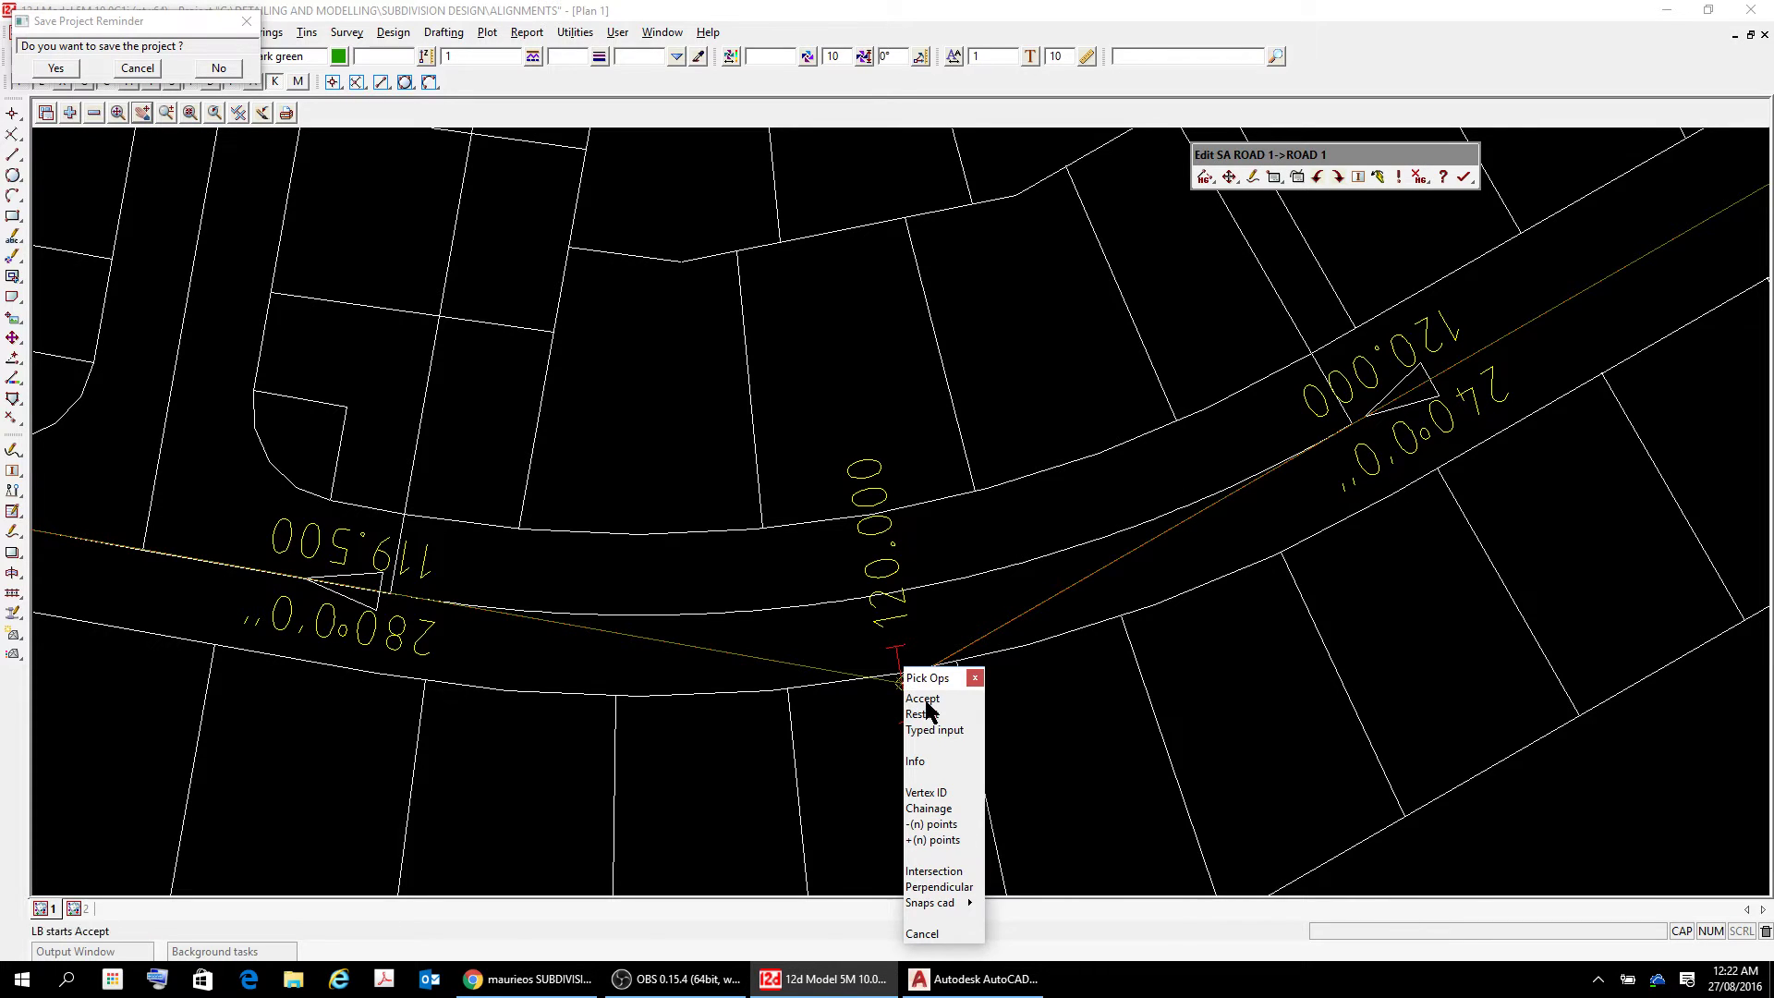
click(934, 730)
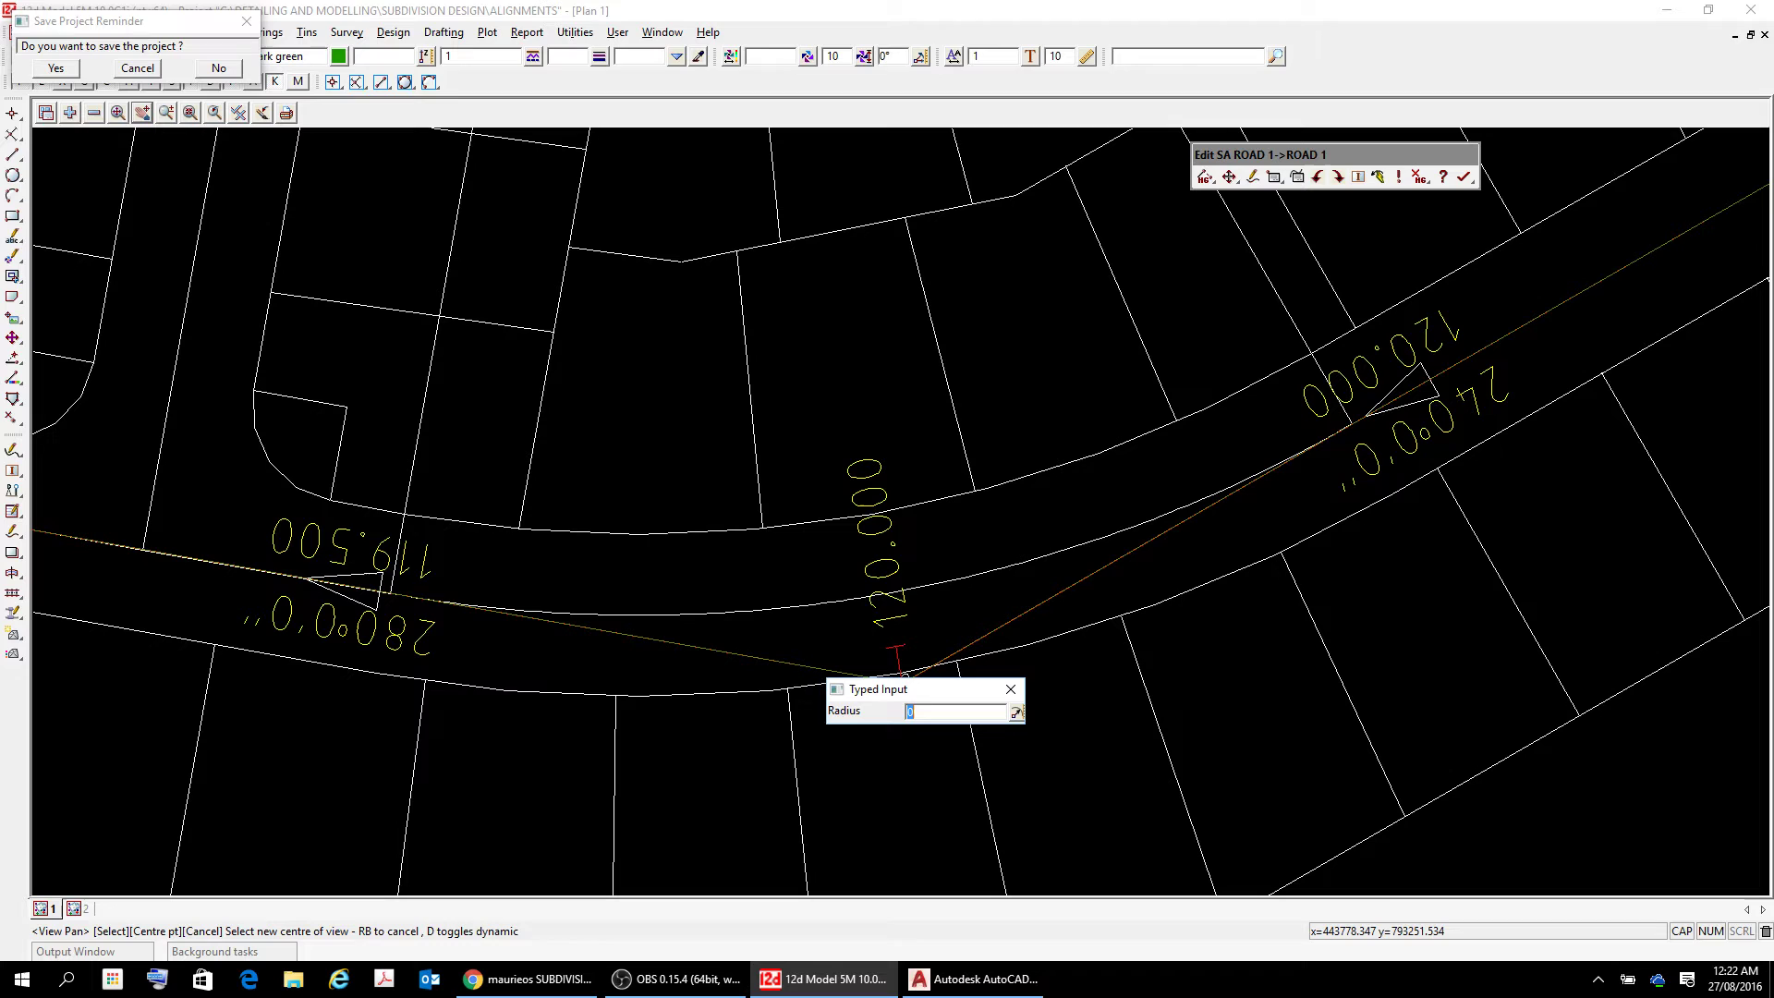
text(150)
key(Return)
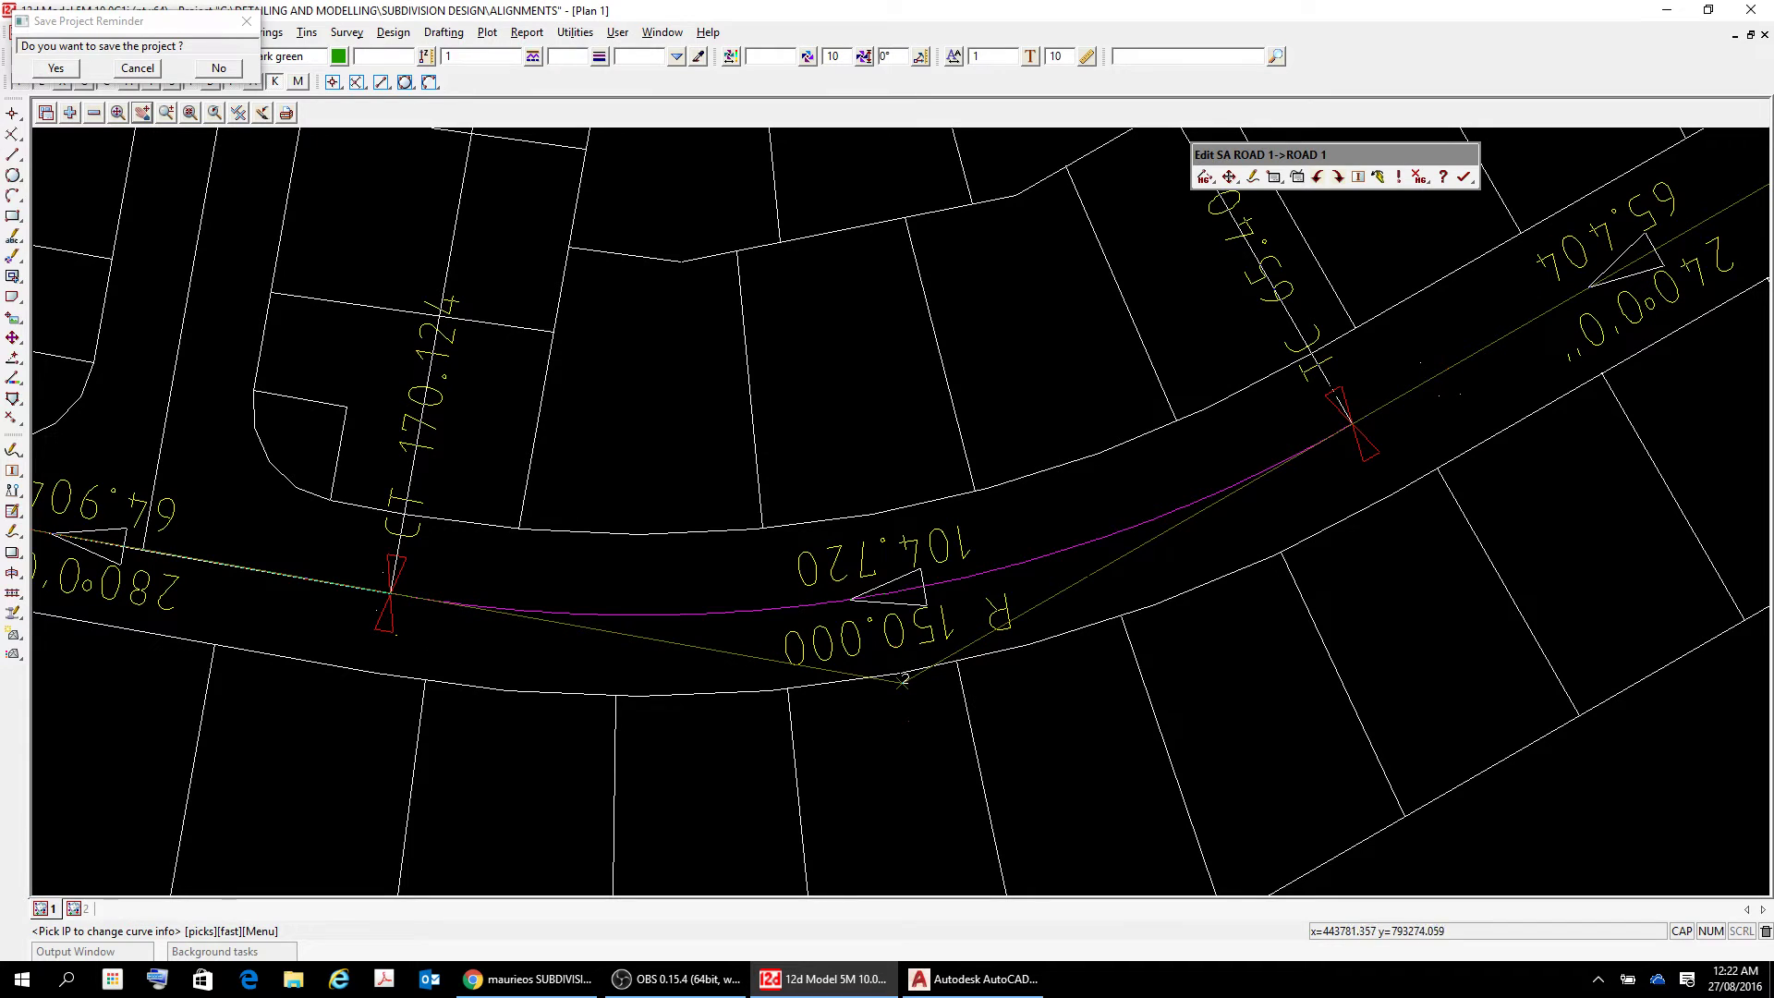
scroll(1182, 427, down, 2)
scroll(1184, 422, down, 1)
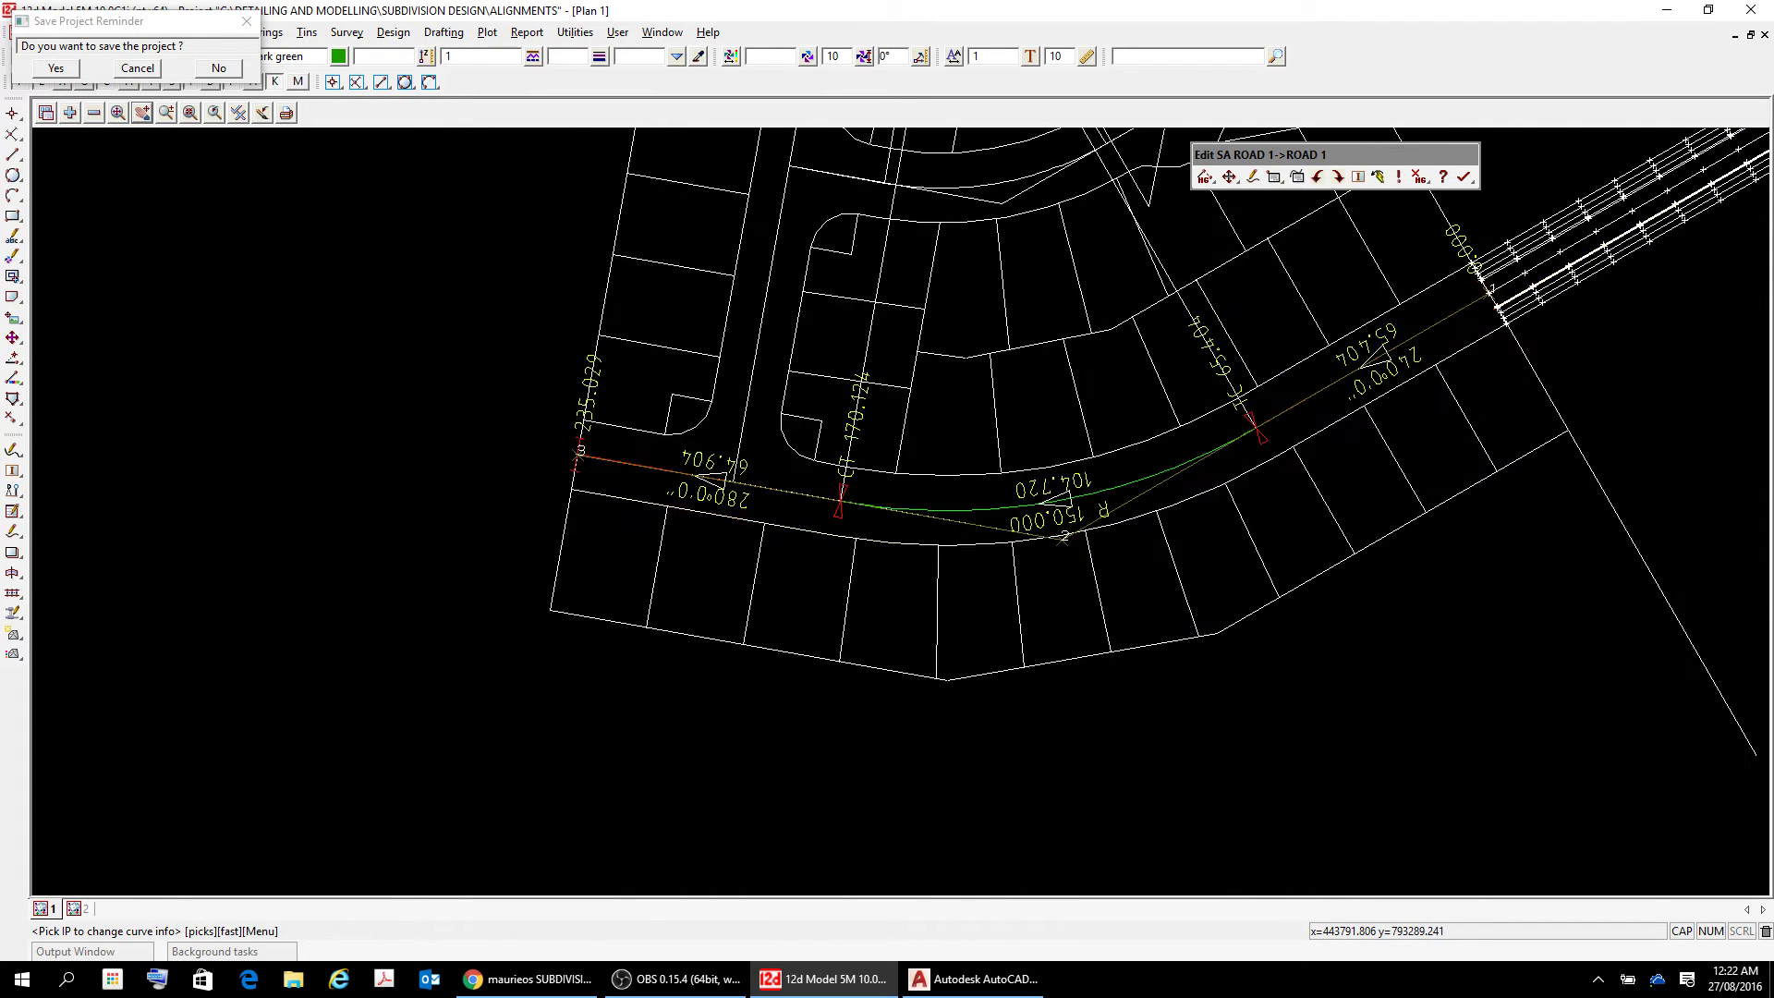
scroll(1430, 452, up, 1)
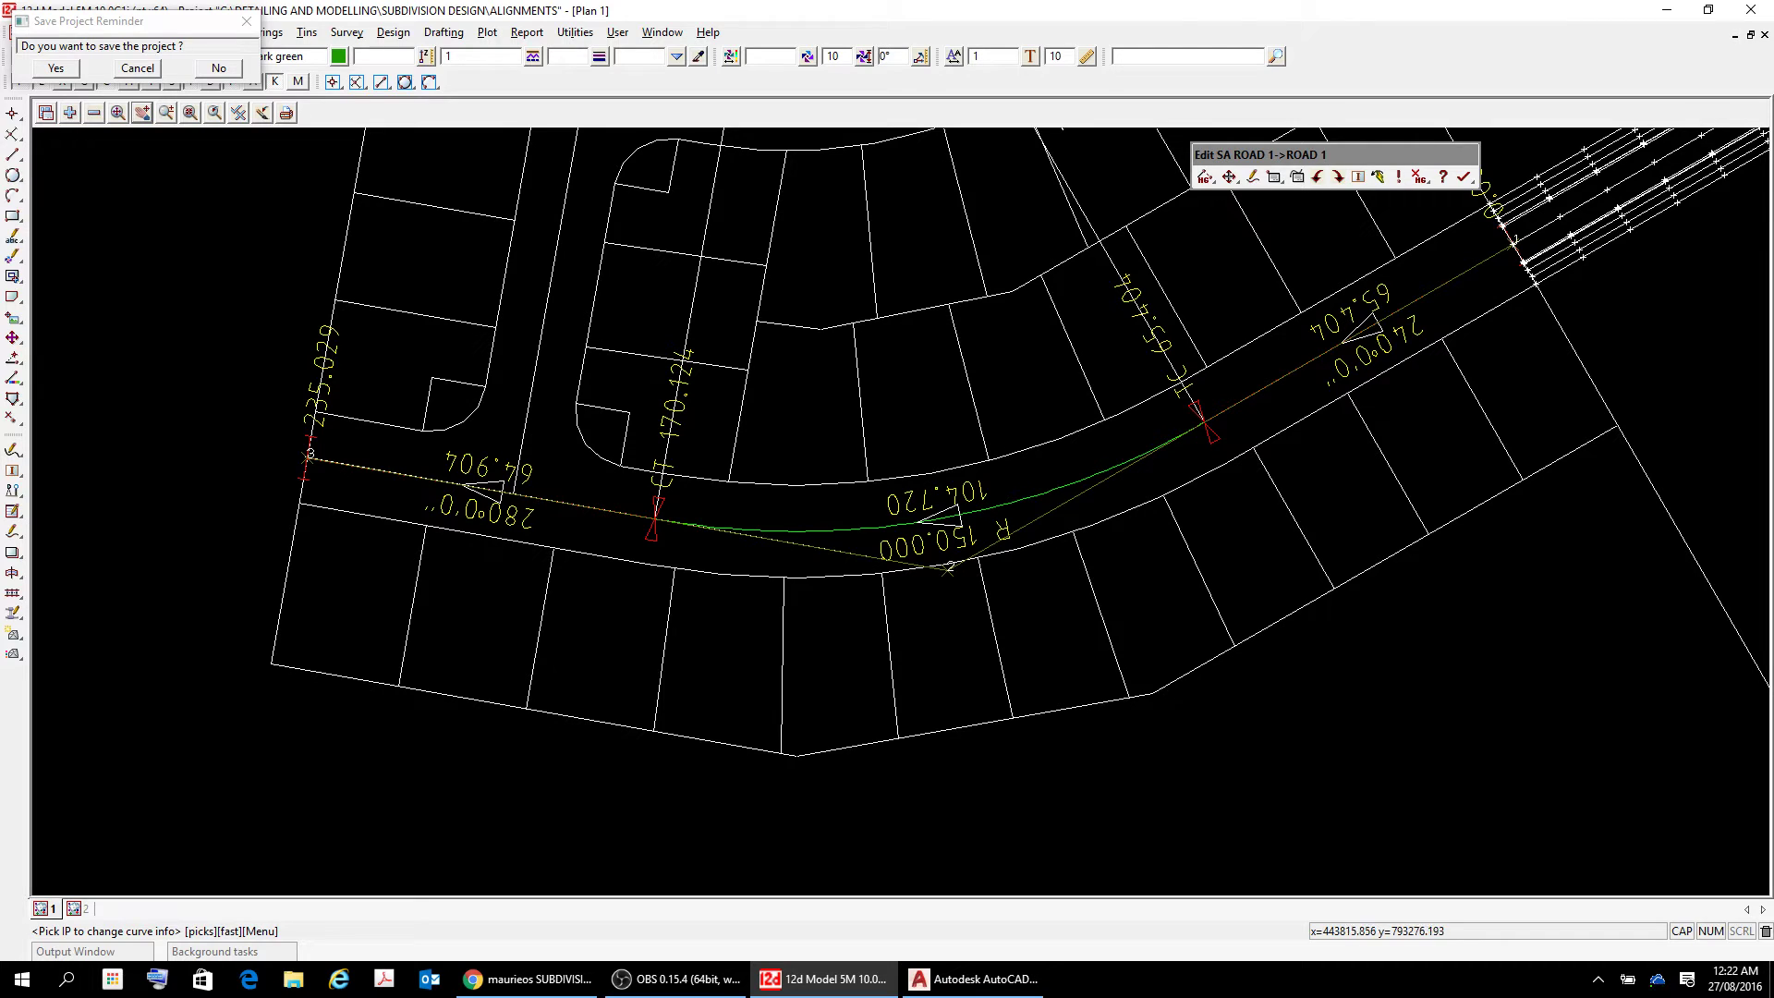
scroll(715, 243, up, 4)
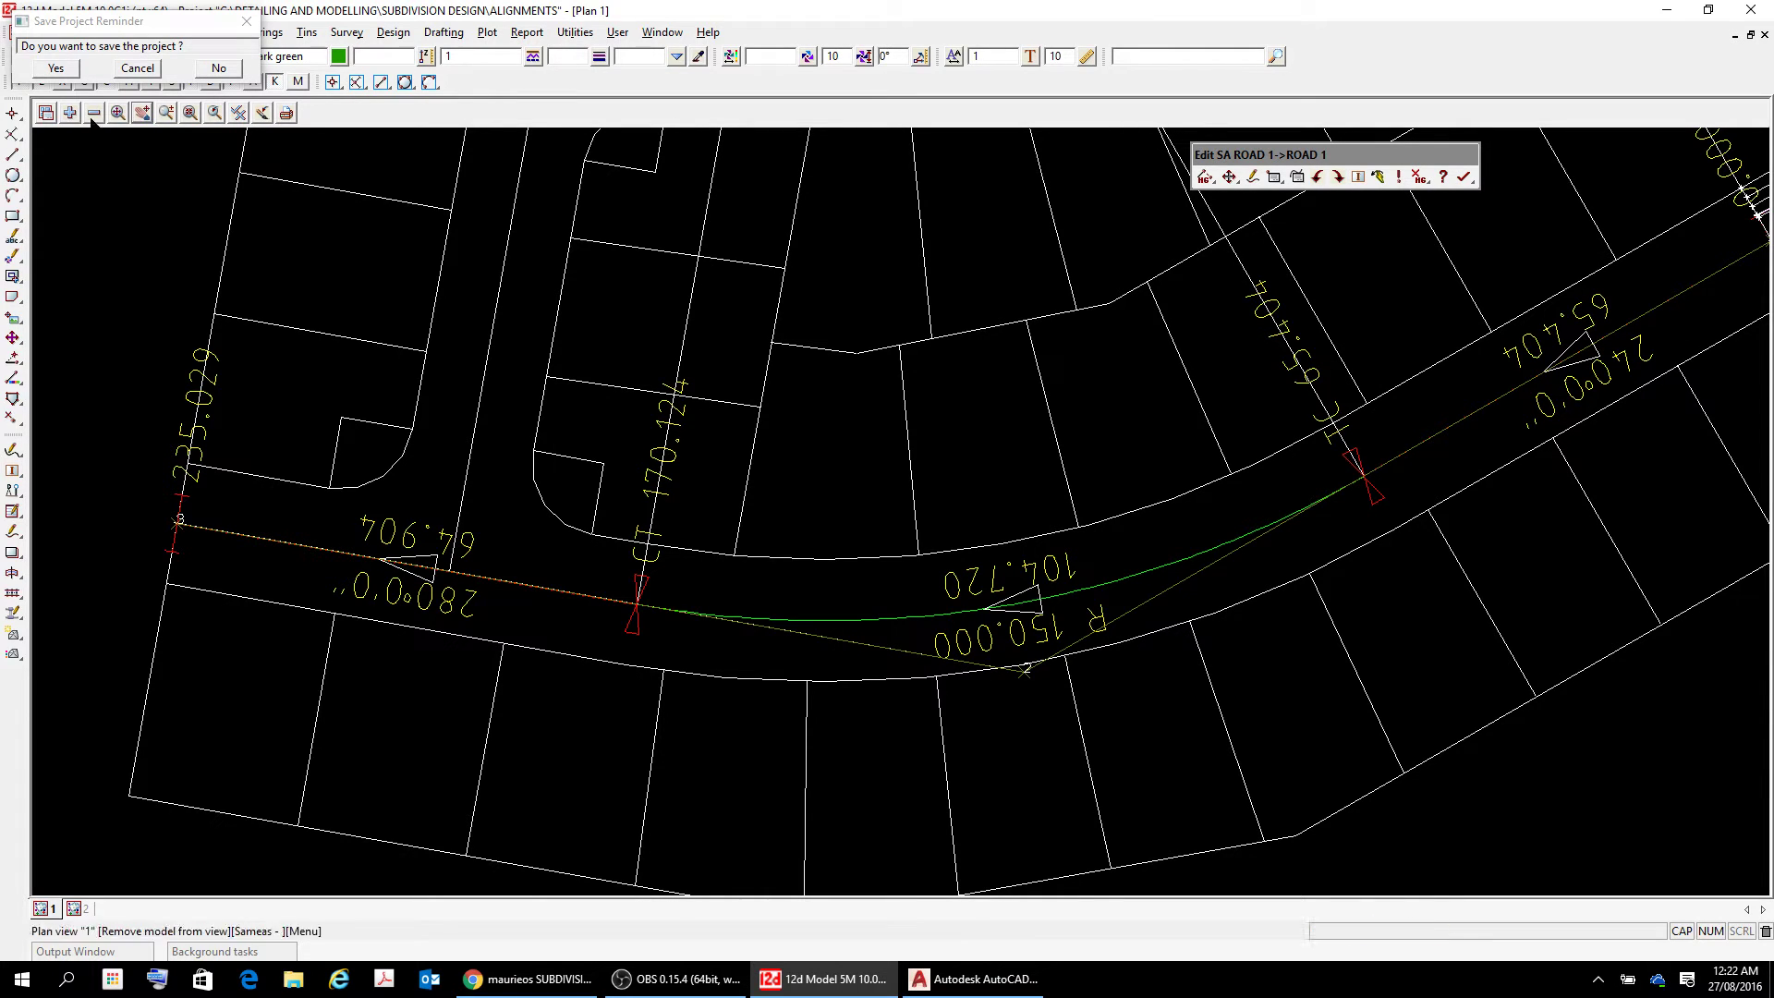
- Save the project and start a new super alignment named ROAD 2
click(57, 68)
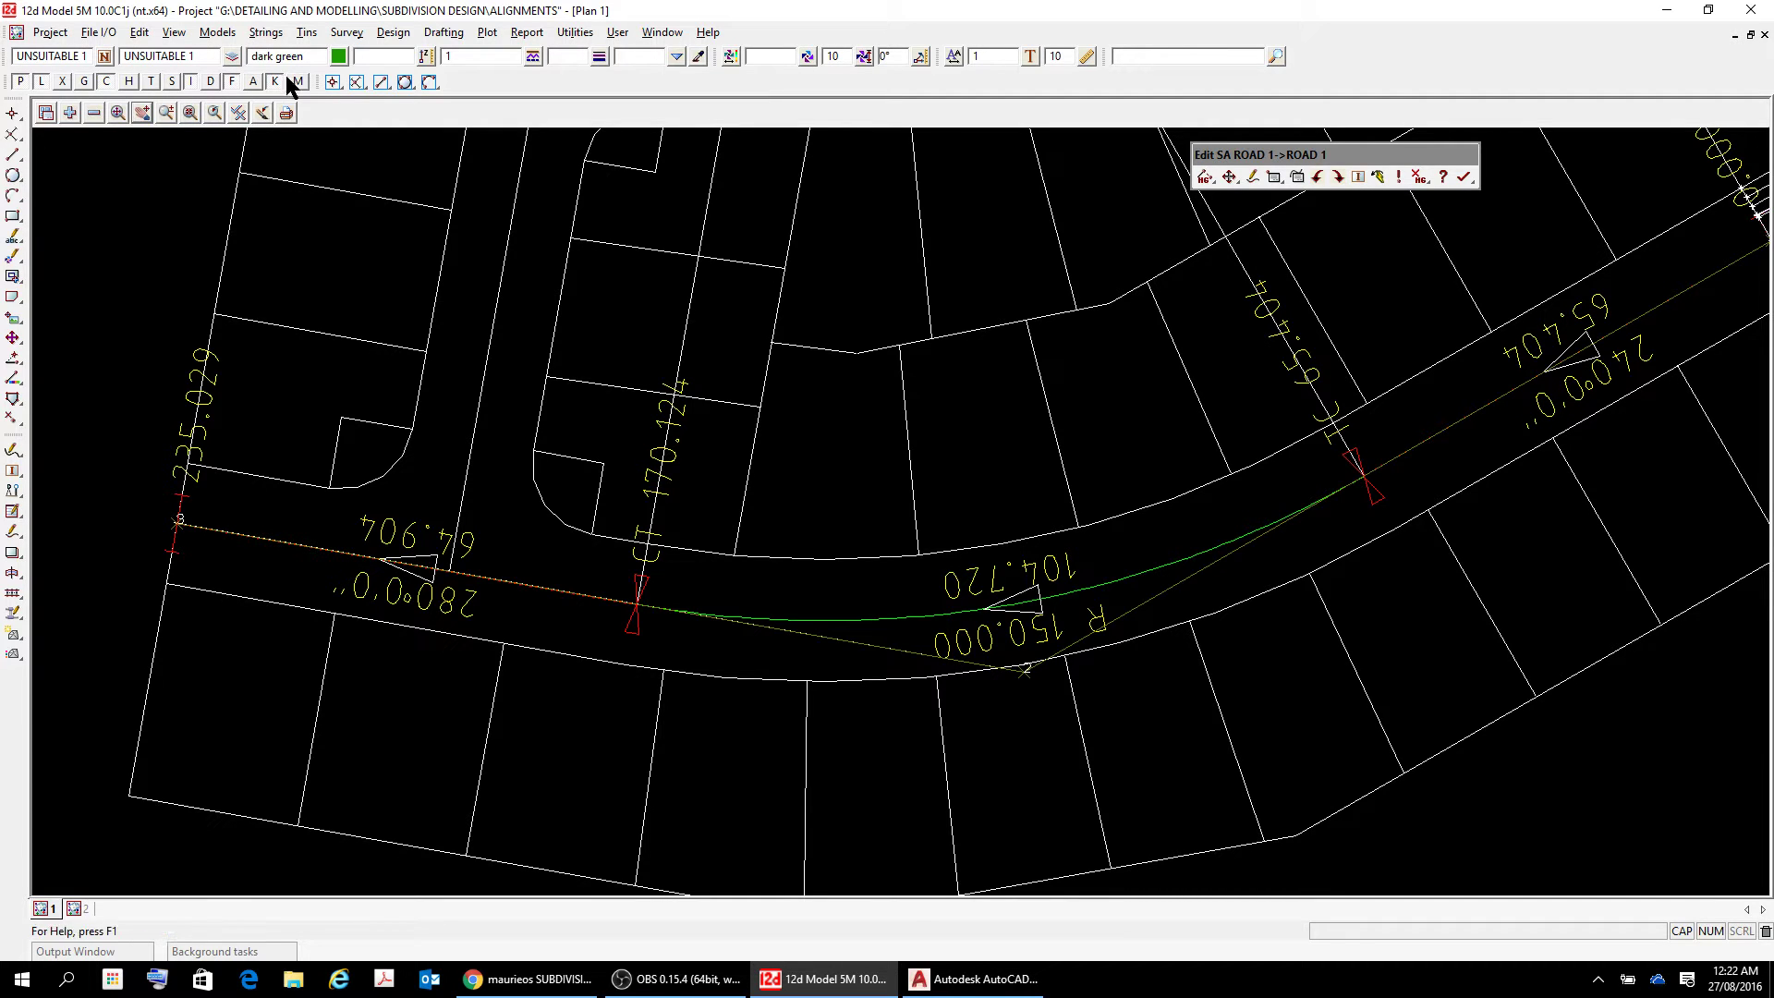
click(275, 37)
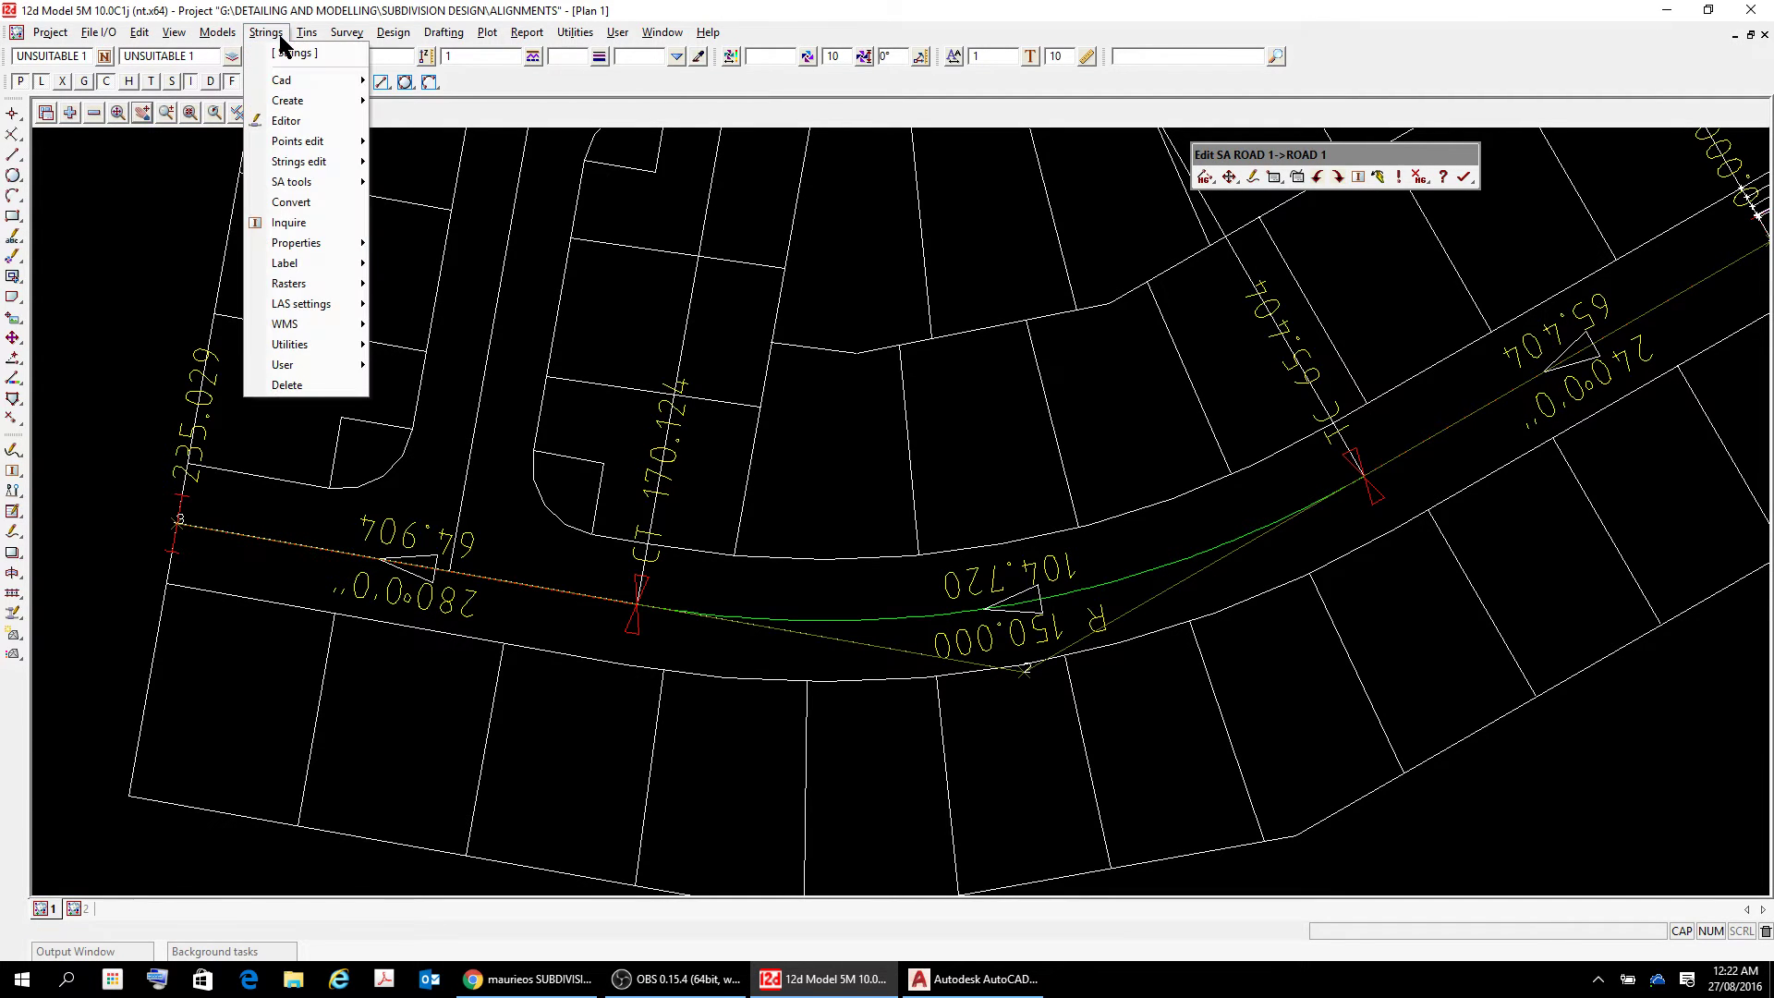
mouse_move(323, 162)
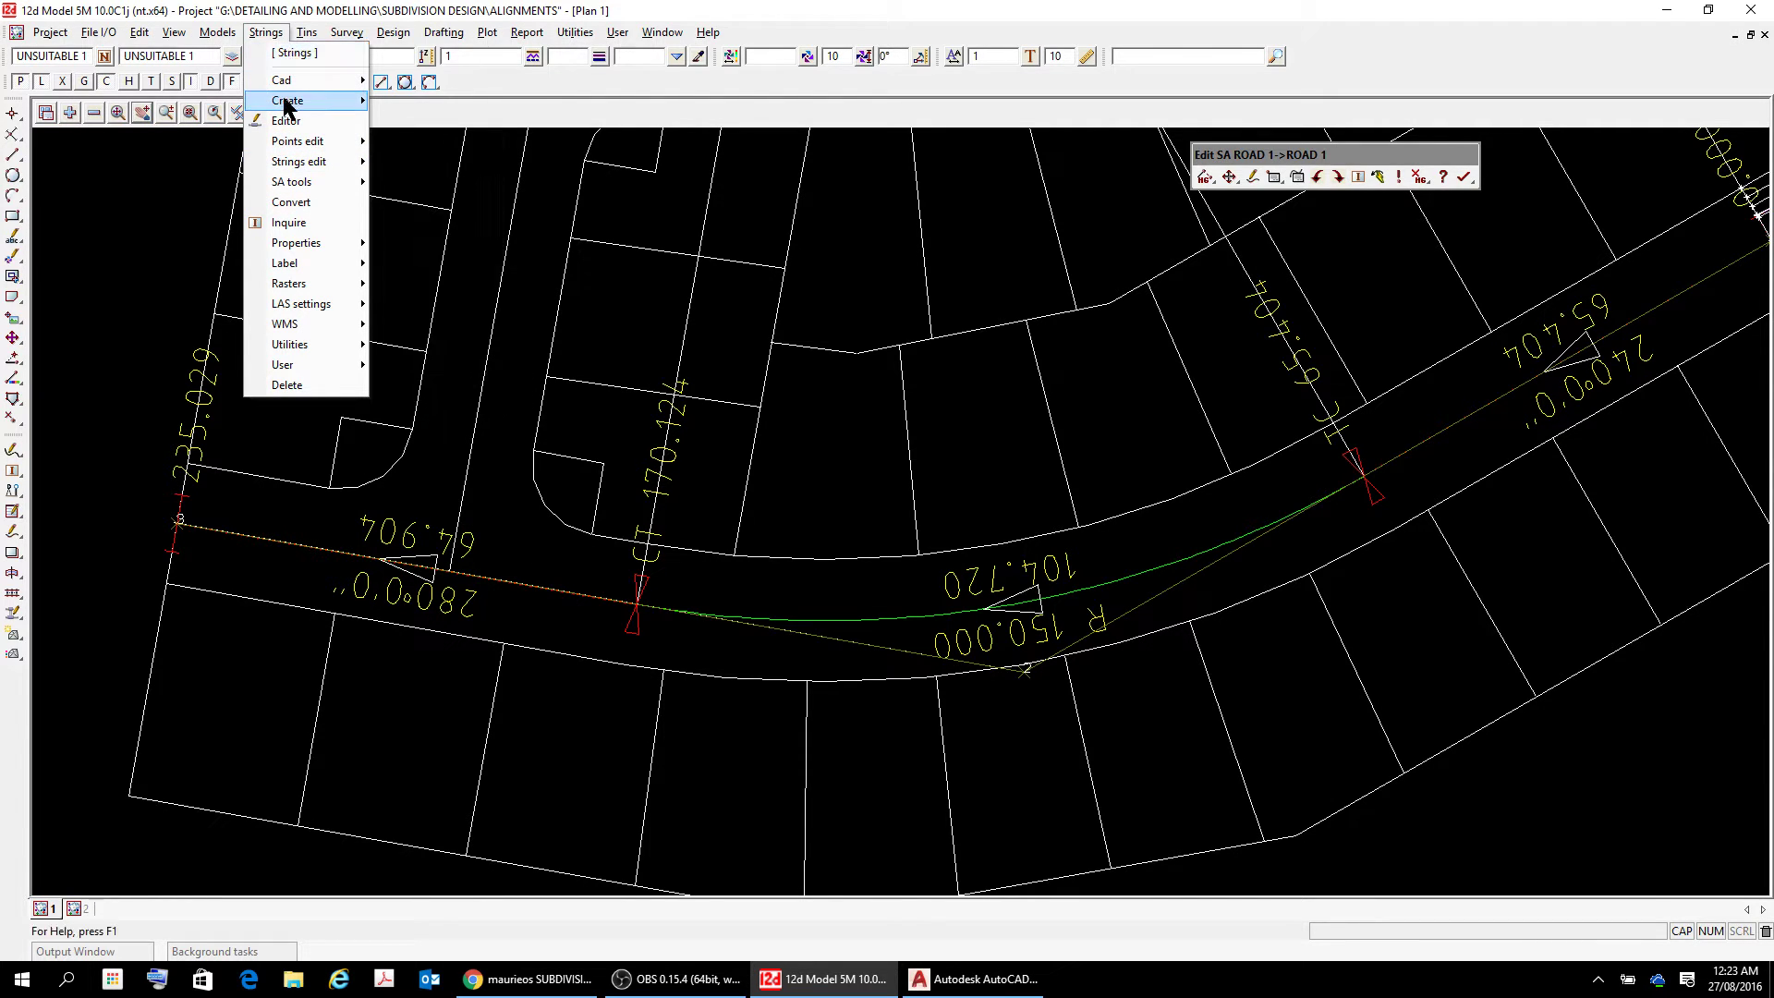
mouse_move(284, 109)
mouse_move(431, 190)
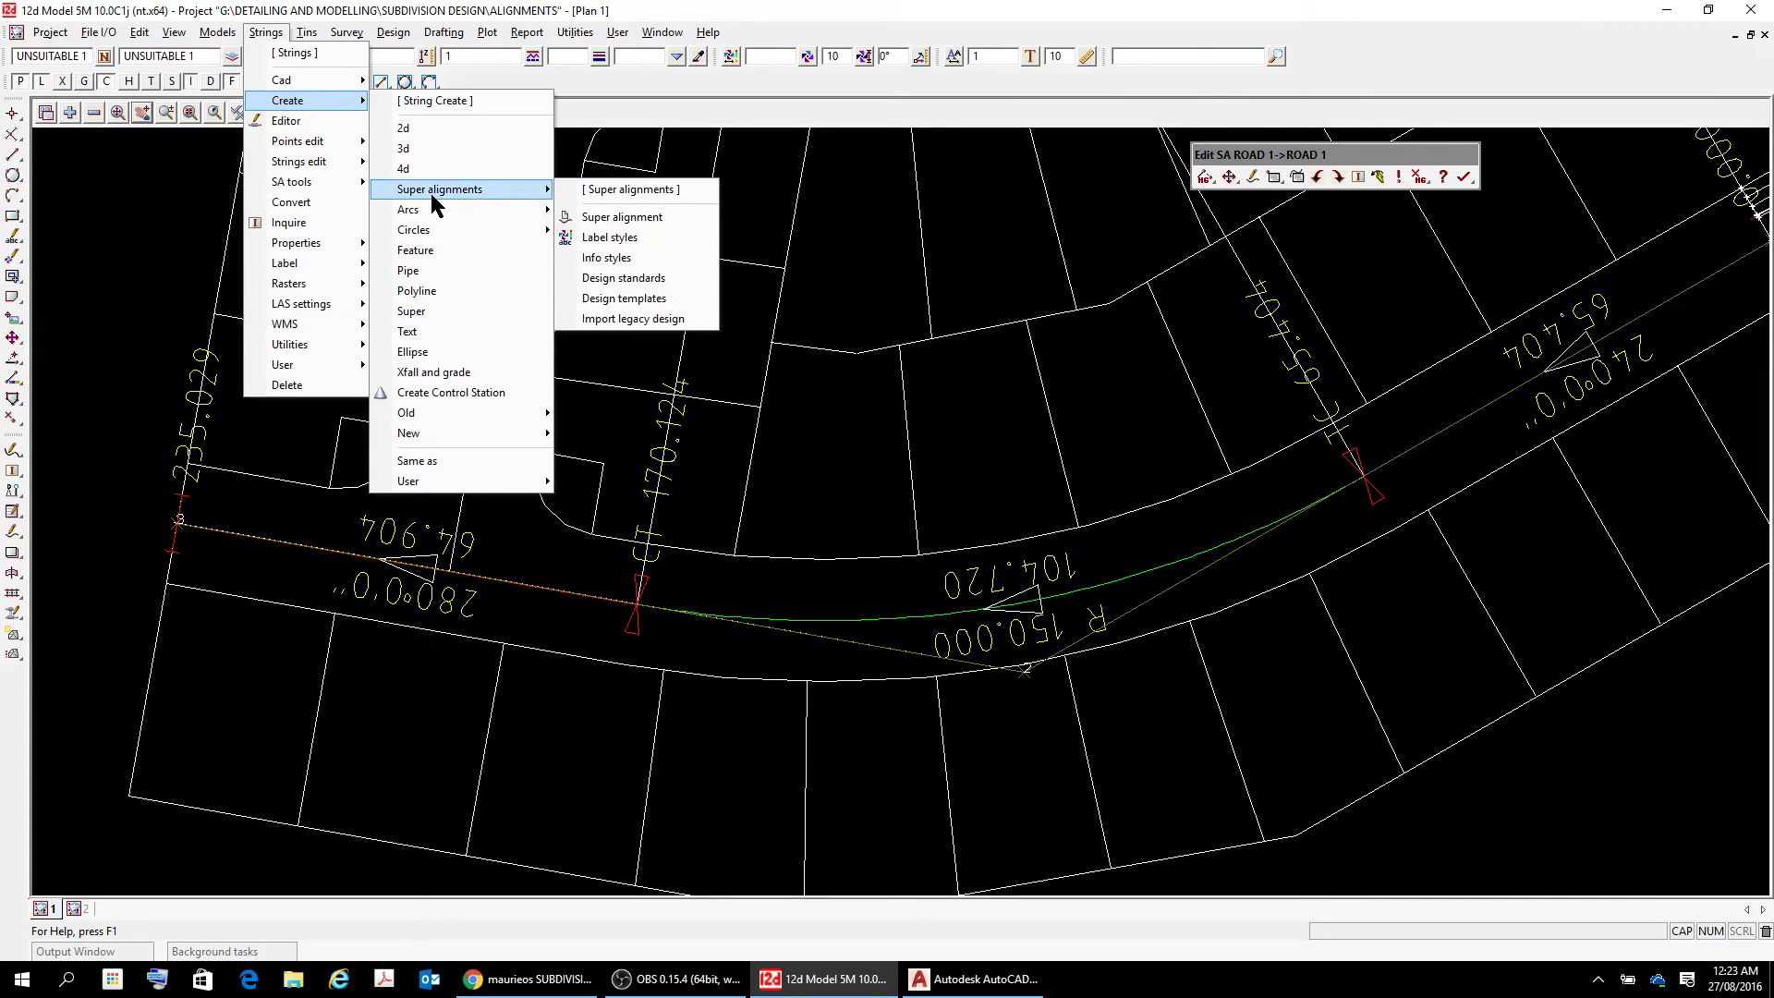
click(621, 218)
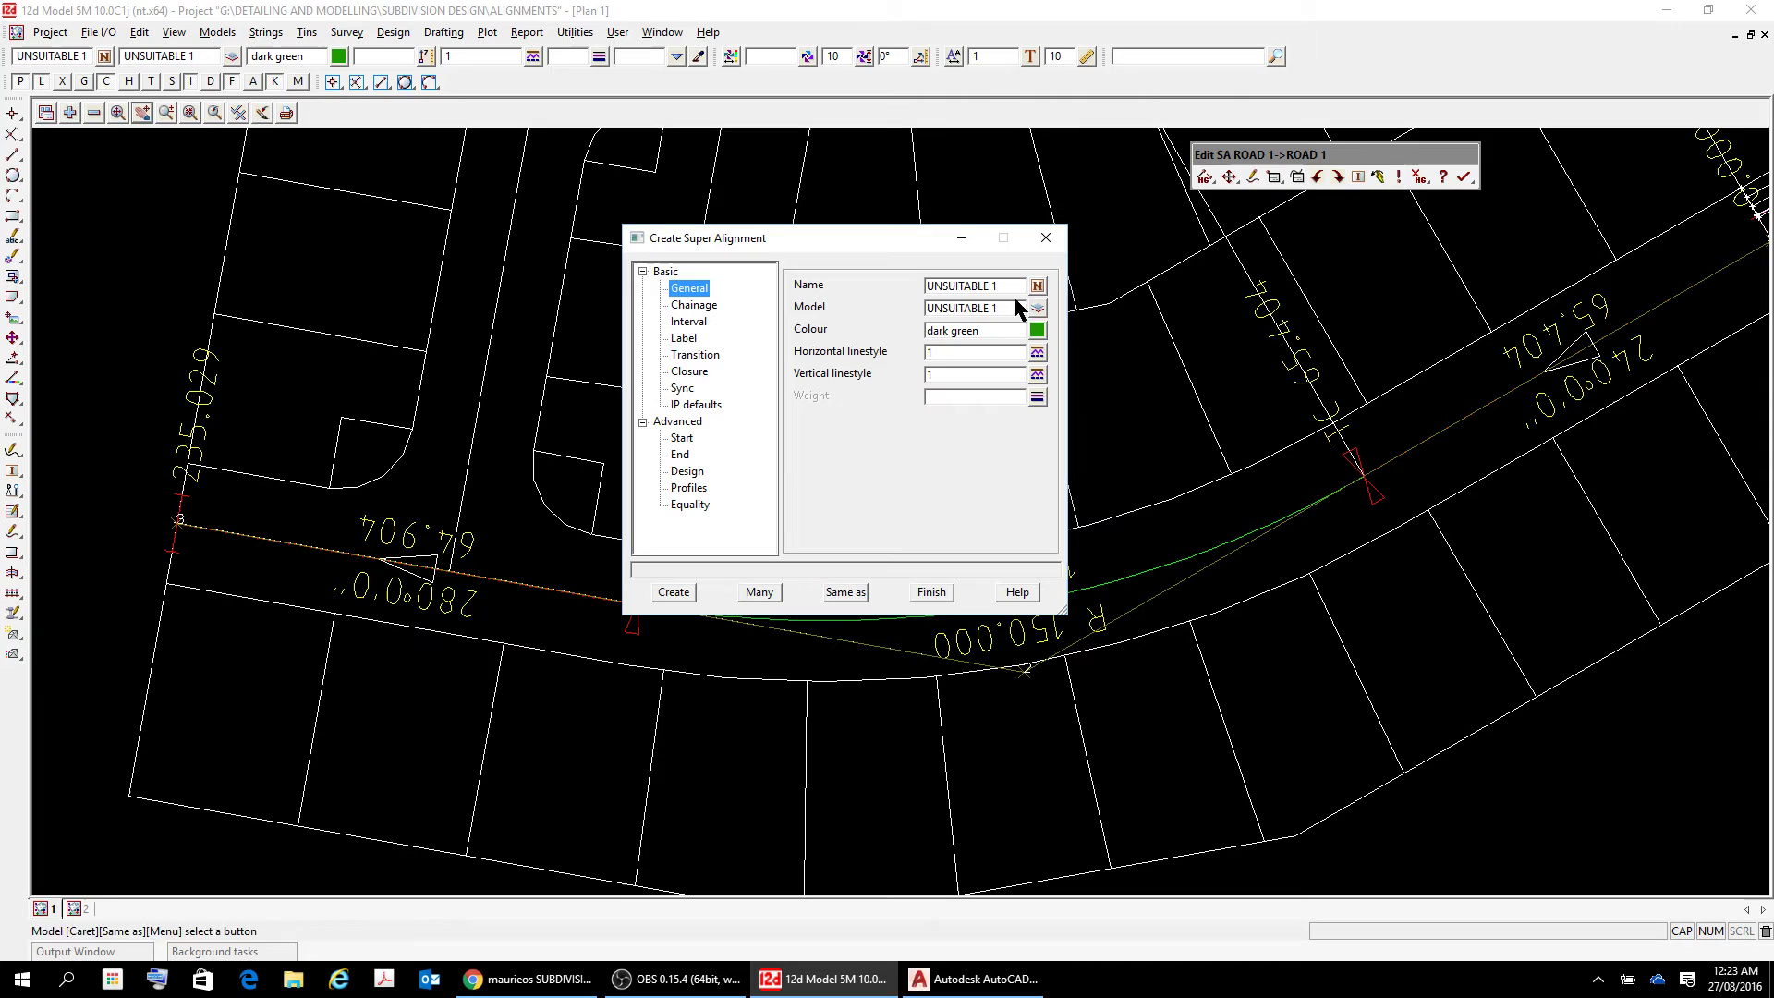
drag(1006, 285, 924, 287)
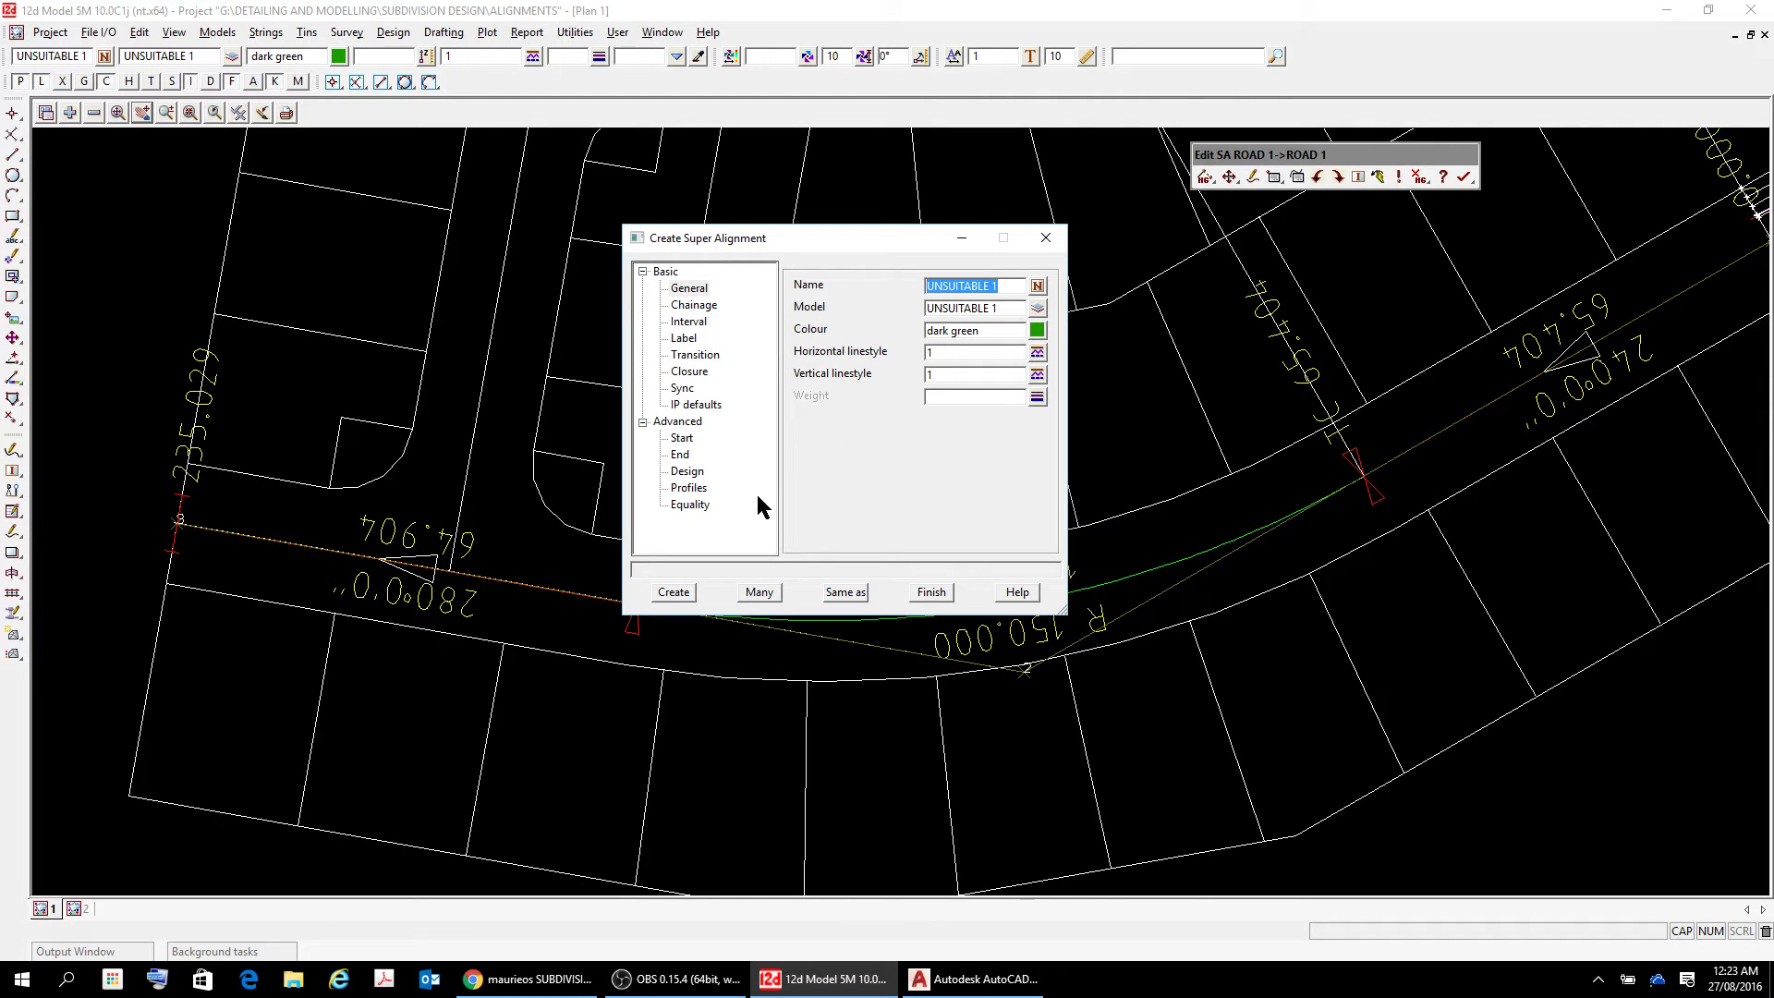
text(ROAD 2)
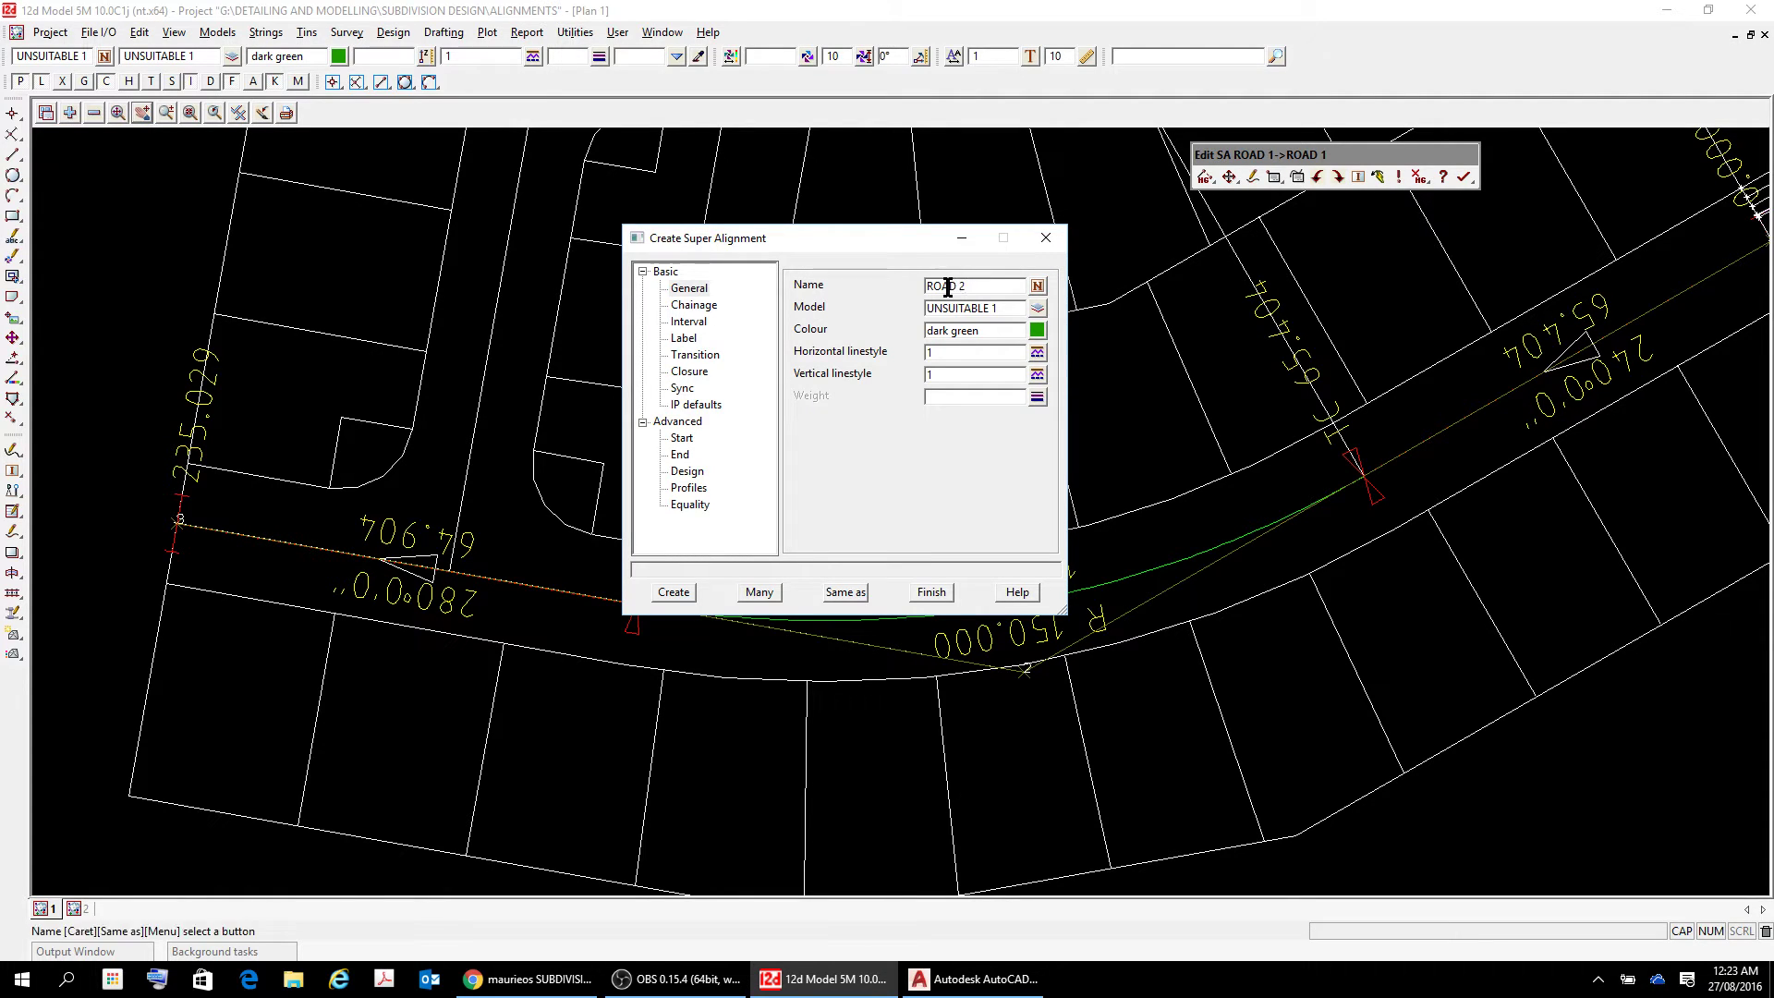
- Set the new super alignment's model to ROAD 2, matching its name
drag(968, 286, 821, 283)
key(ctrl+c)
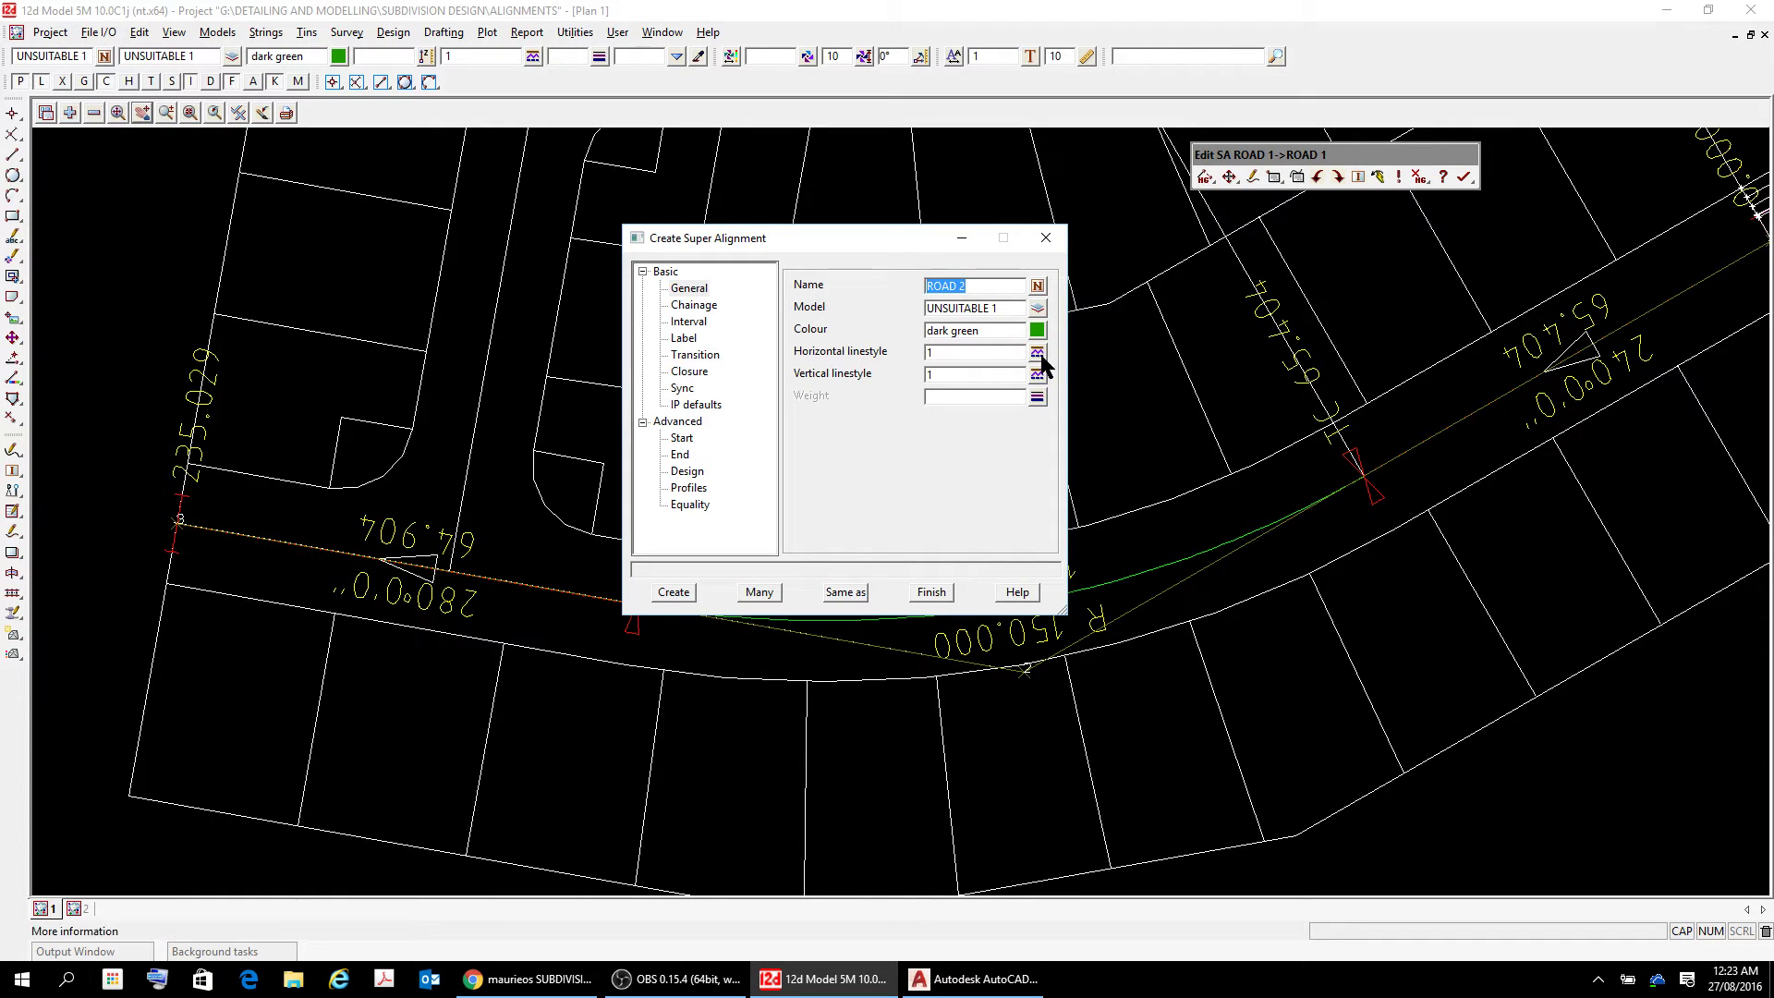
click(1010, 309)
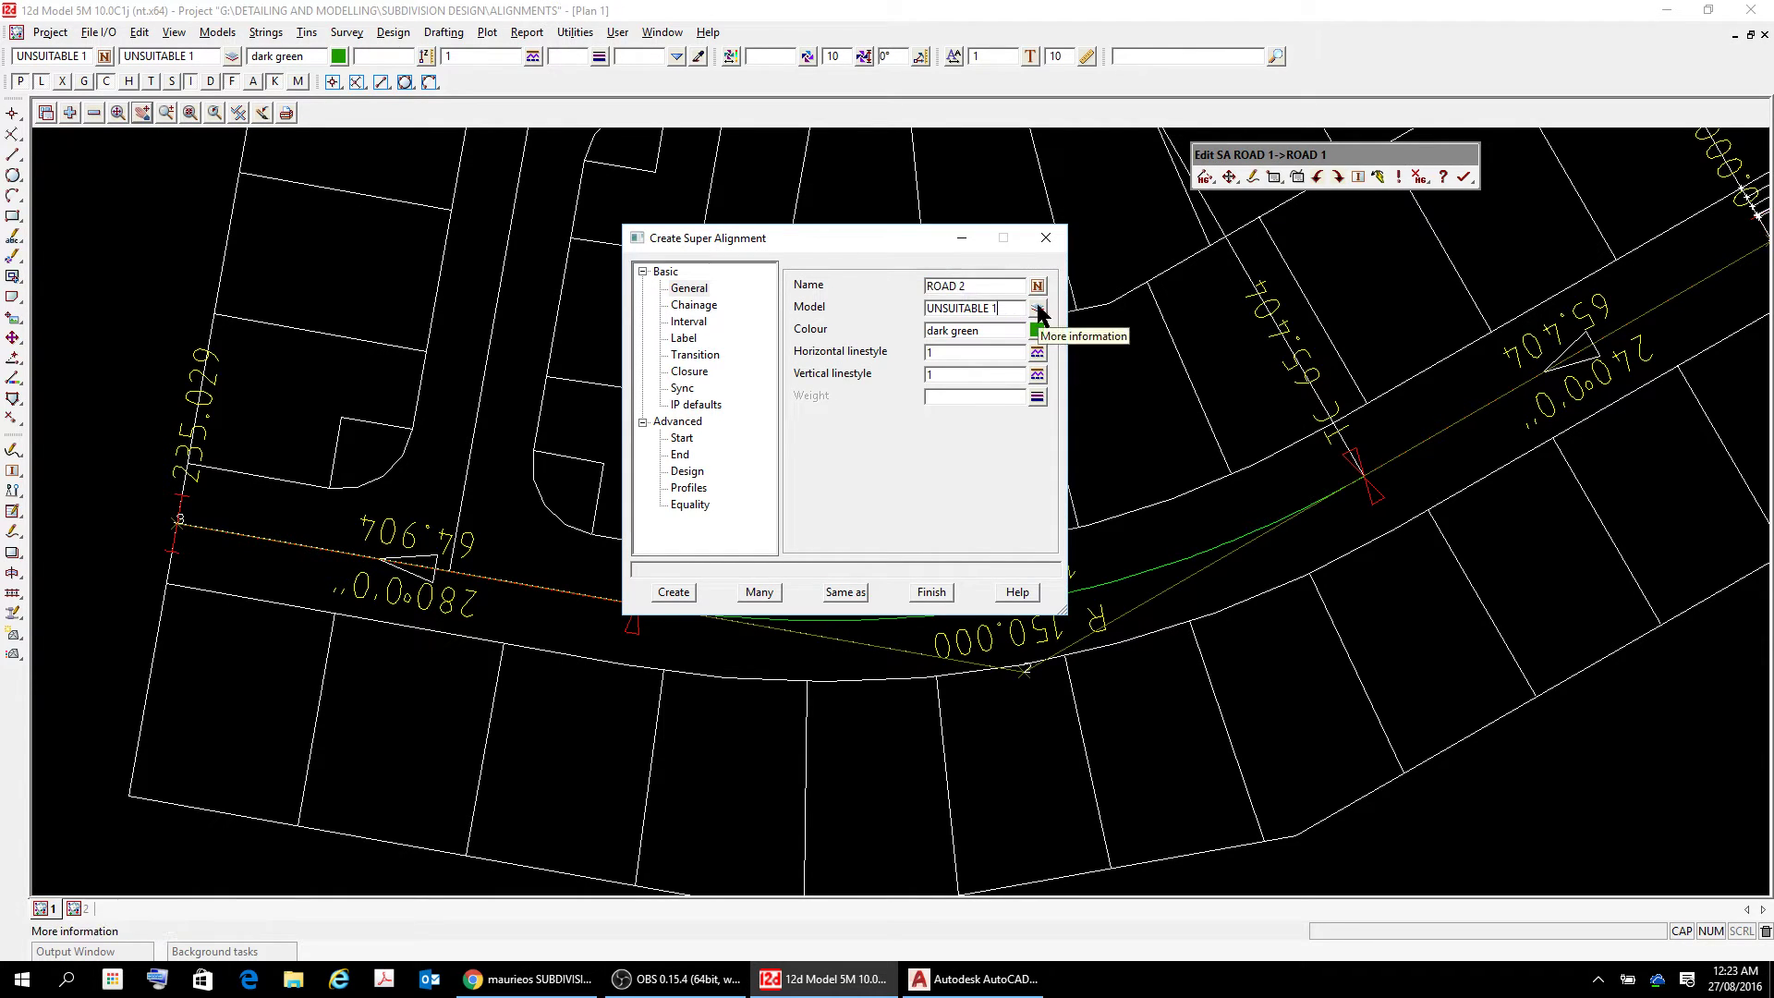
key(BackSpace)
key(BackSpace)
key(BackSpace)
key(BackSpace)
key(BackSpace)
key(BackSpace)
key(BackSpace)
key(BackSpace)
key(BackSpace)
key(BackSpace)
key(ctrl+v)
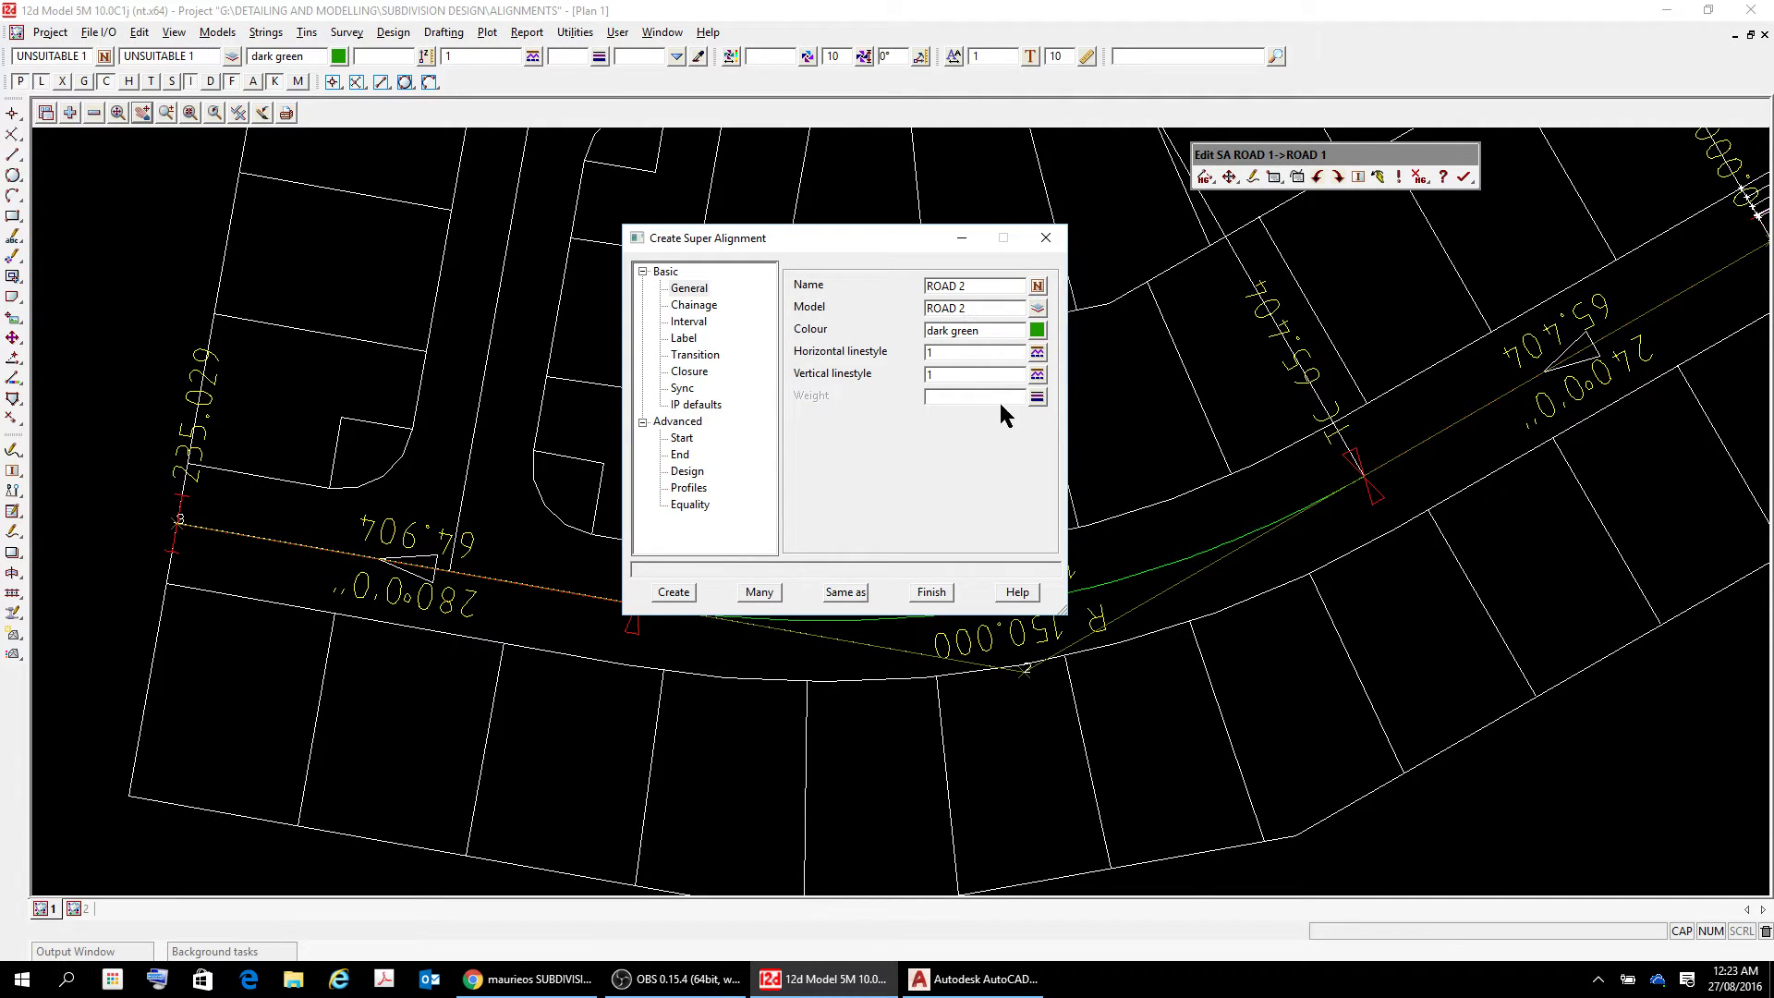
- Keep the default chainage and interval settings and set the ROAD 2 label style to full
click(686, 308)
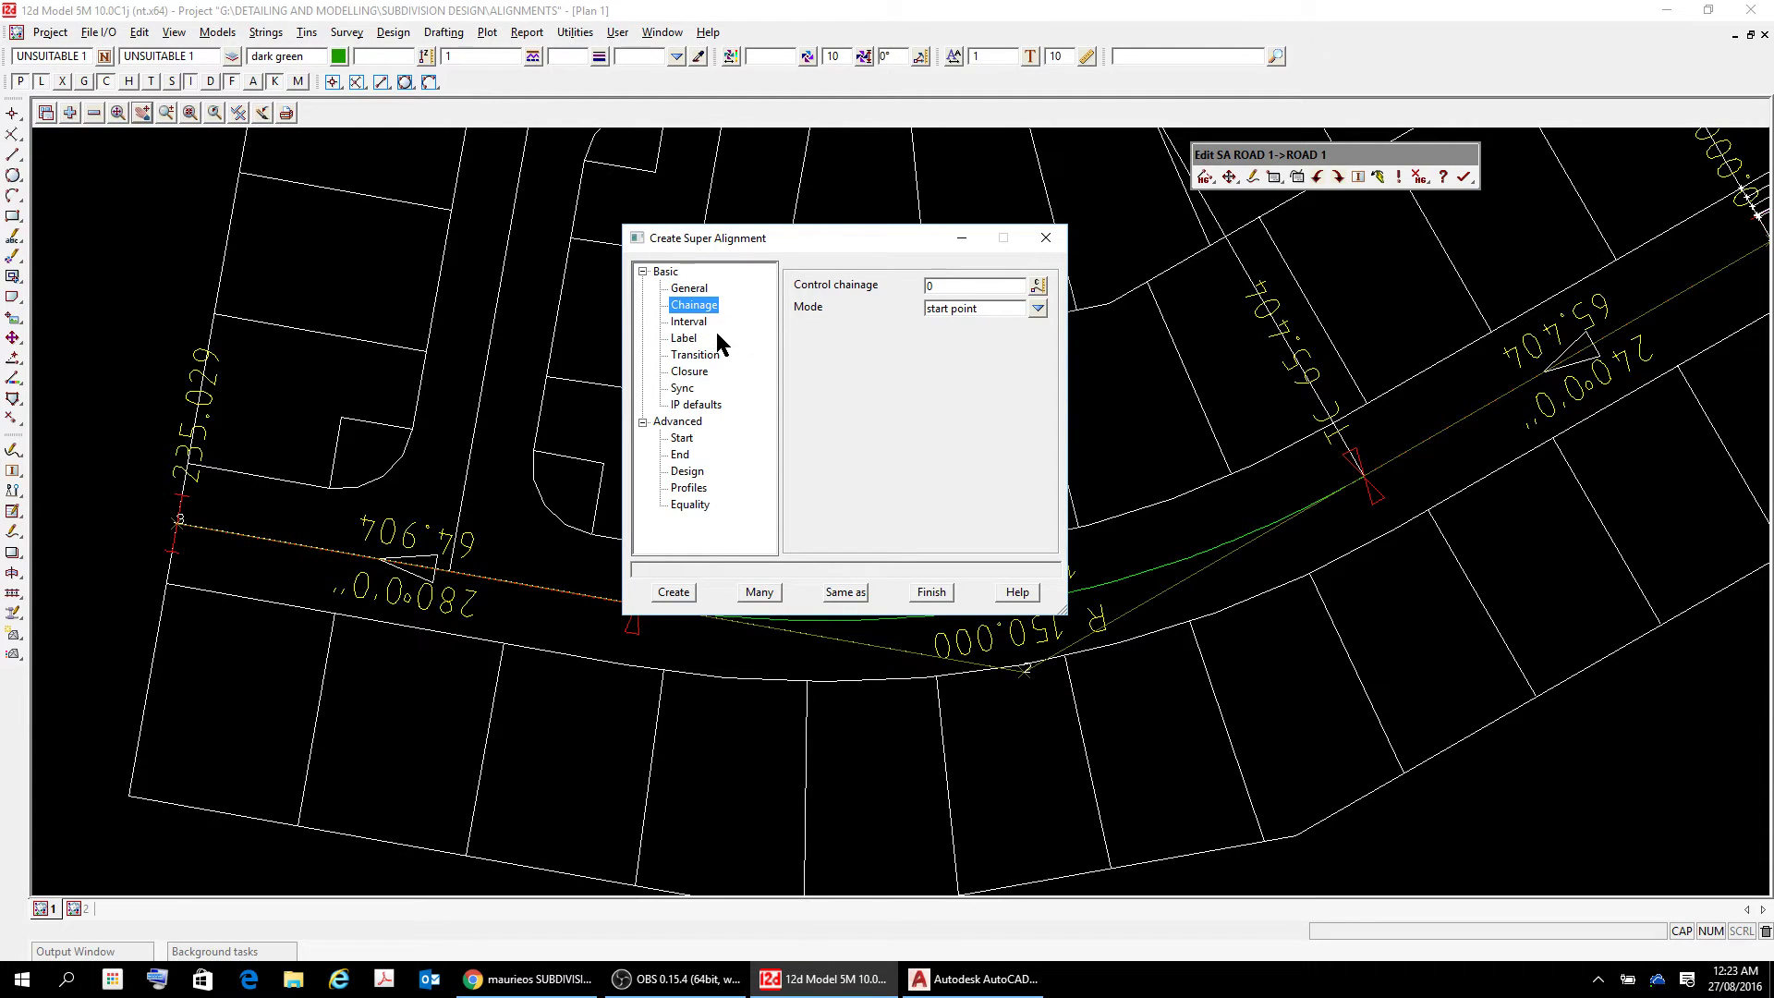
click(701, 320)
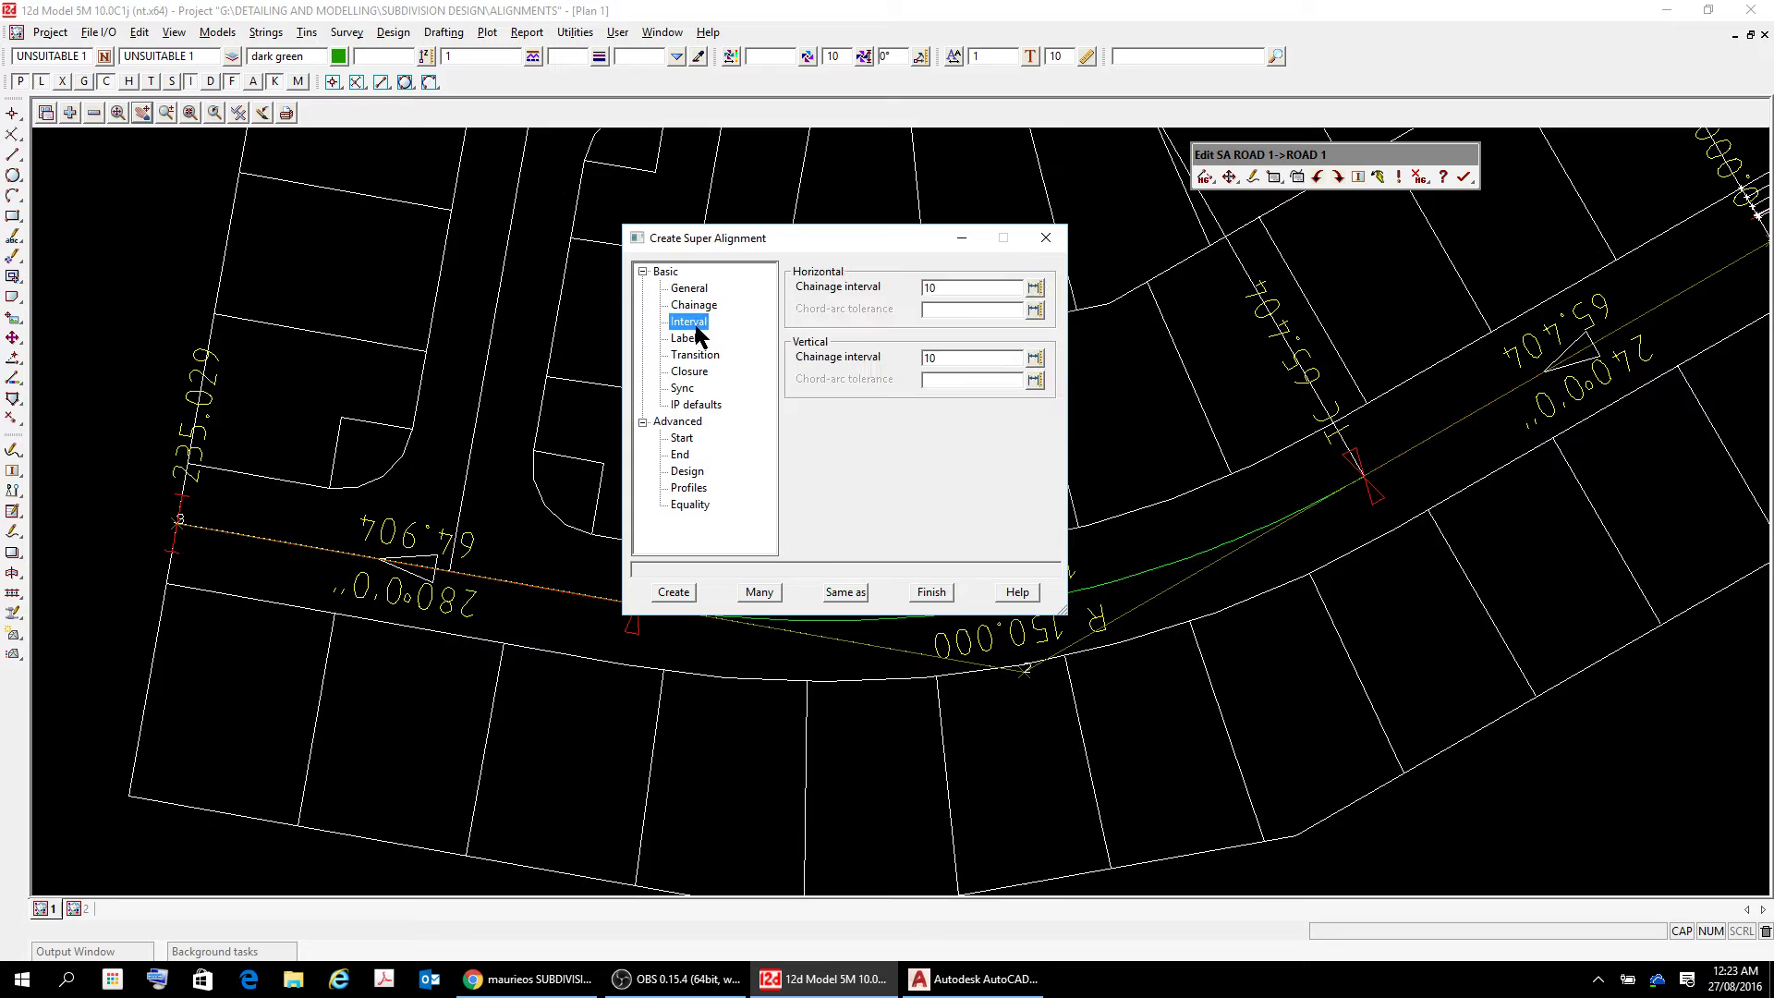
click(691, 339)
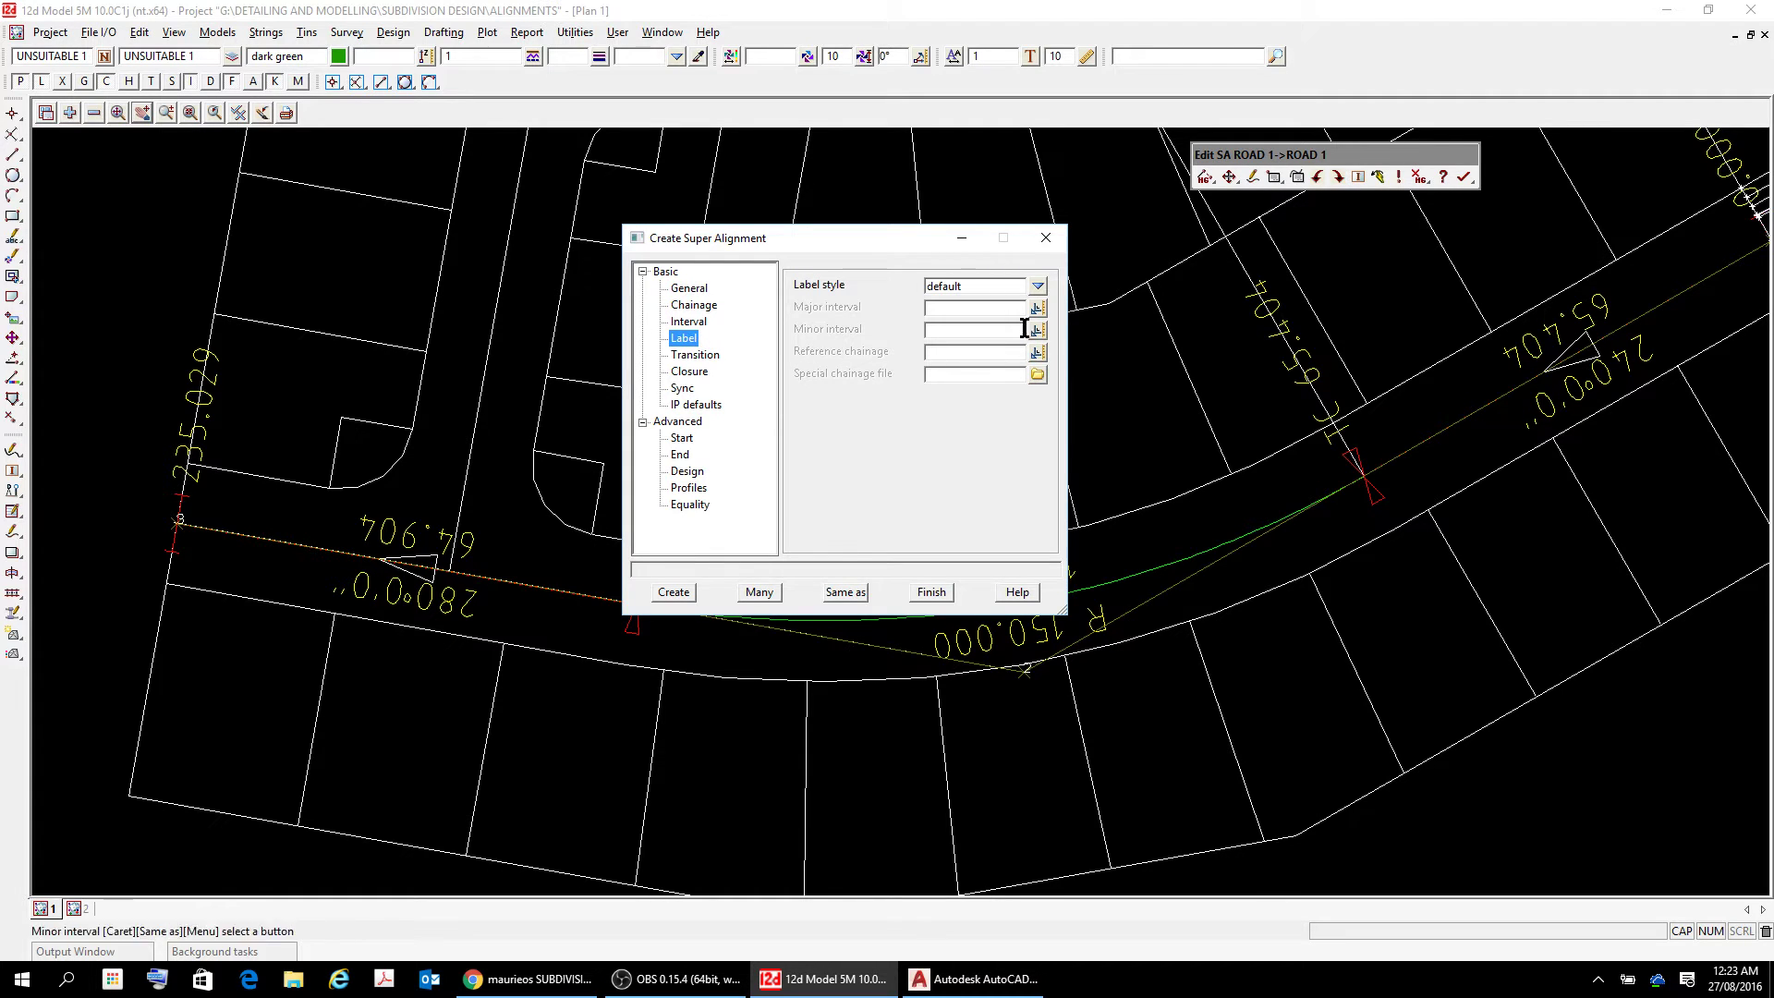
click(1039, 290)
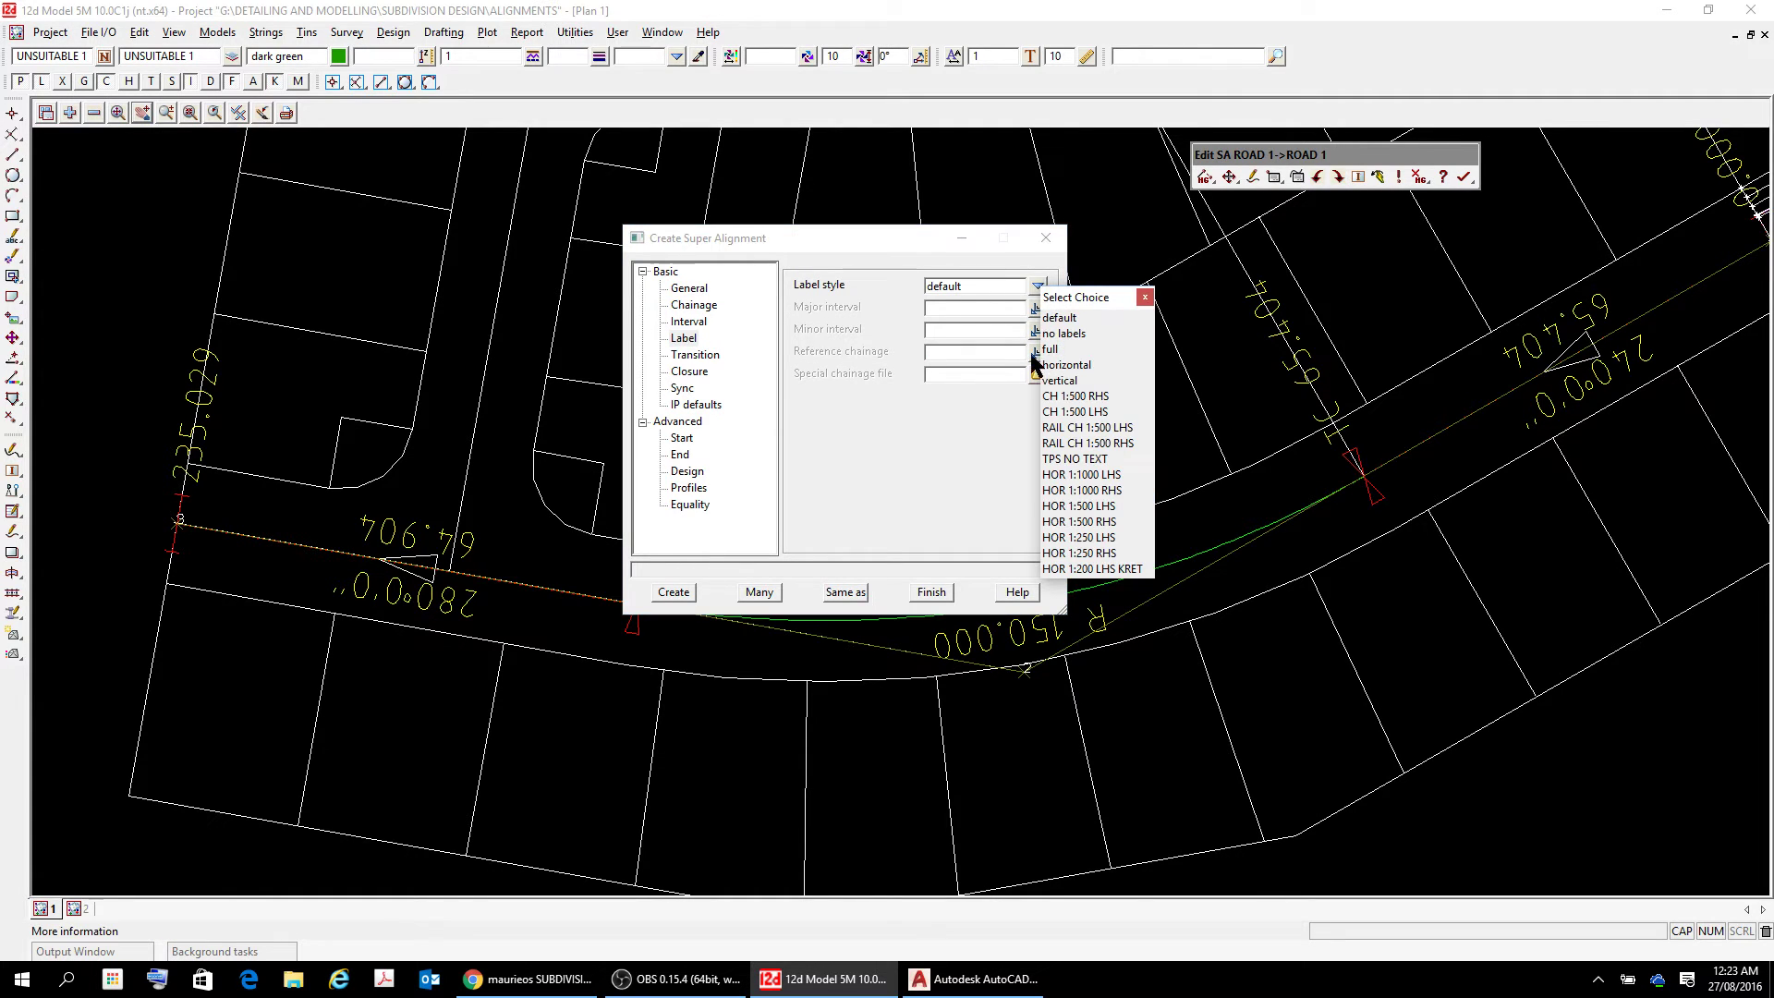
click(1050, 350)
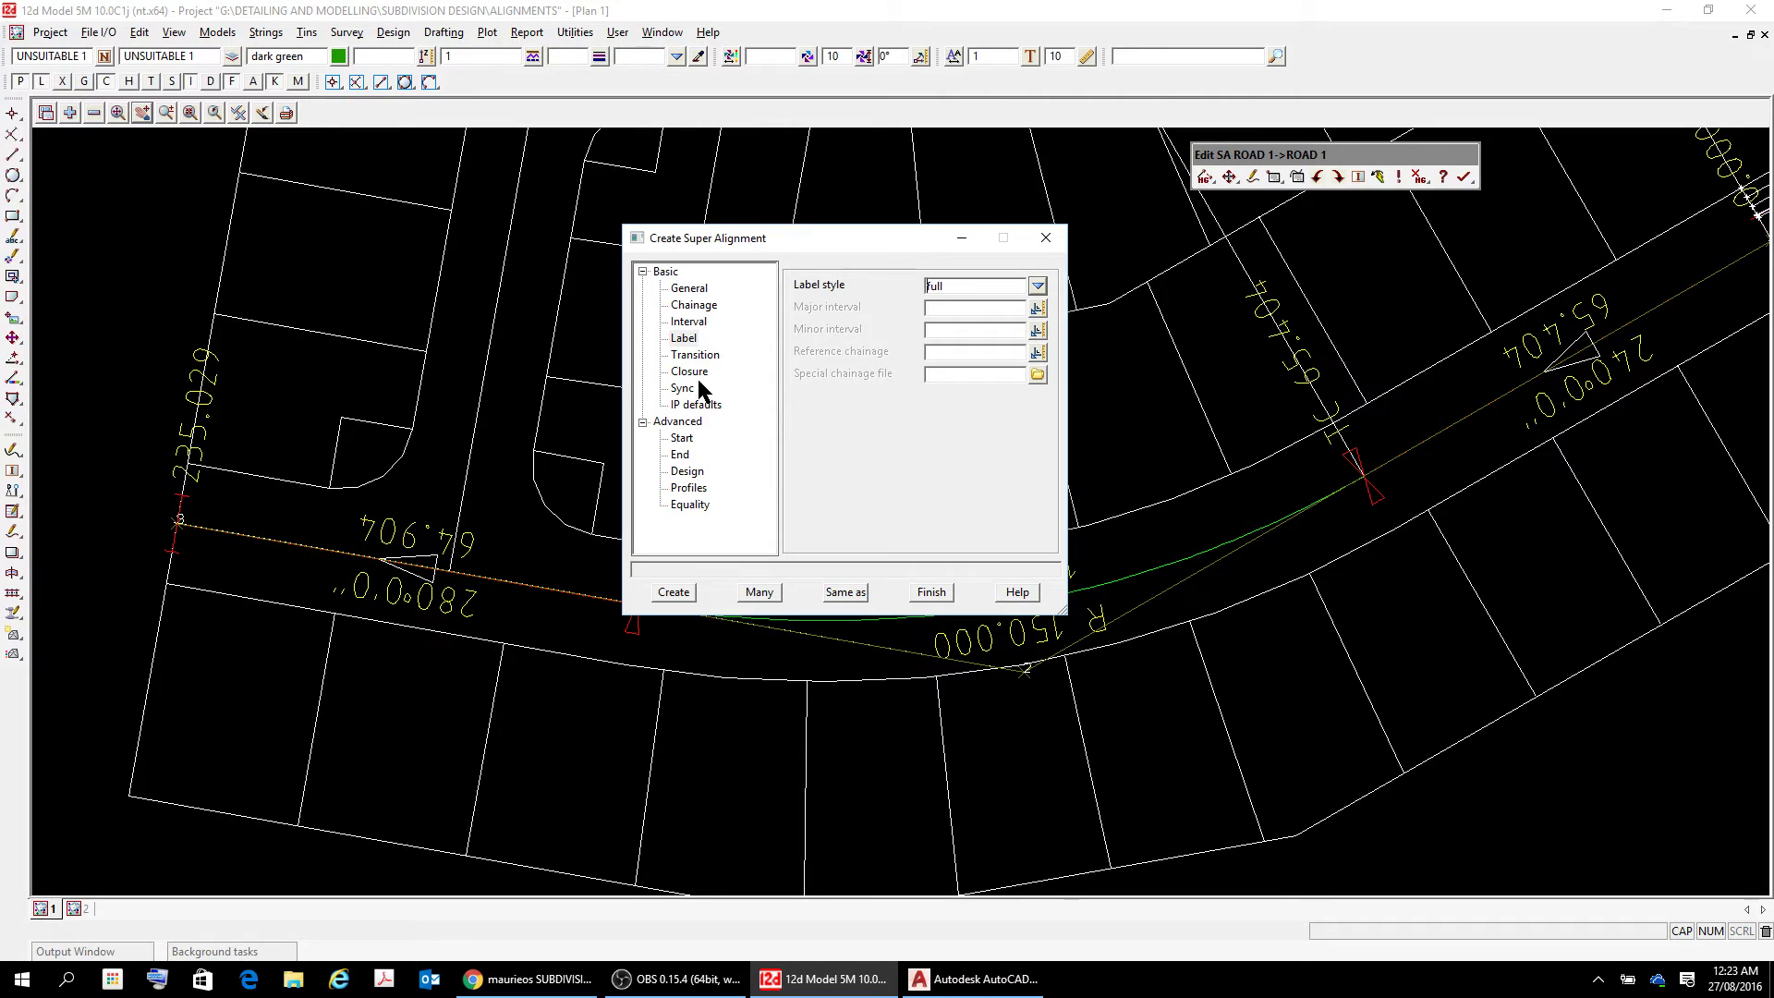
- Check the transition, sync and IP default settings, then create the ROAD 2 super alignment
click(697, 357)
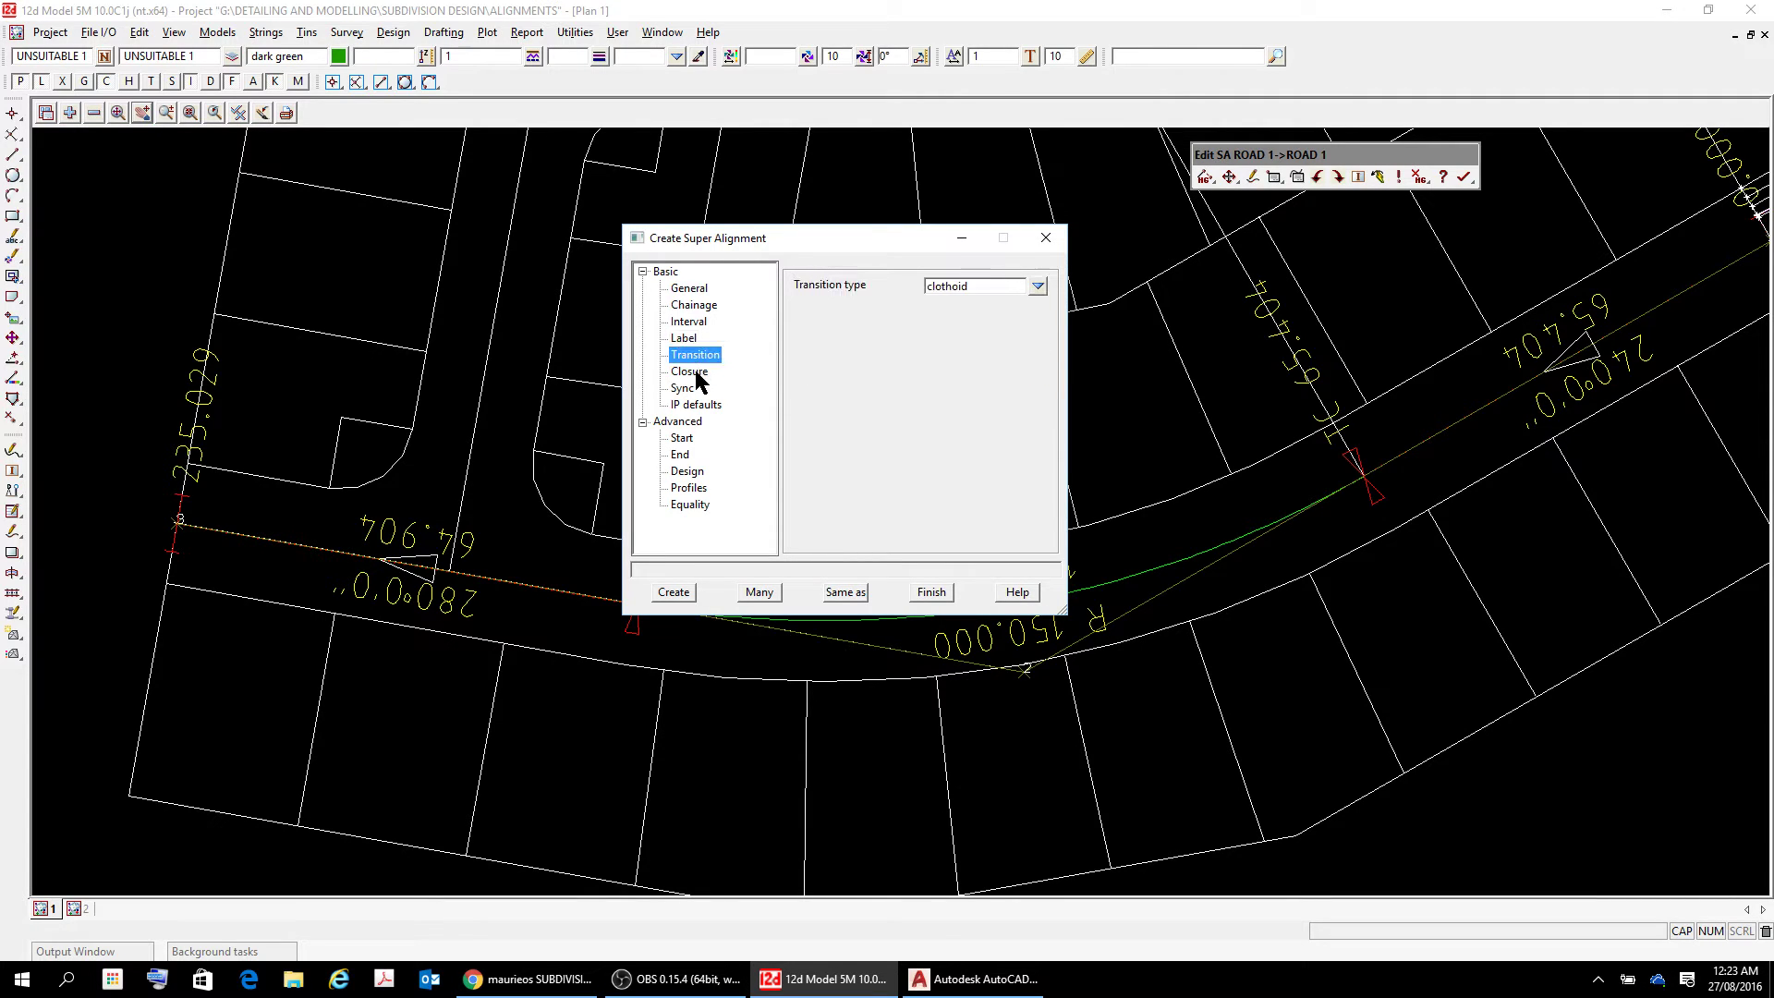
click(695, 373)
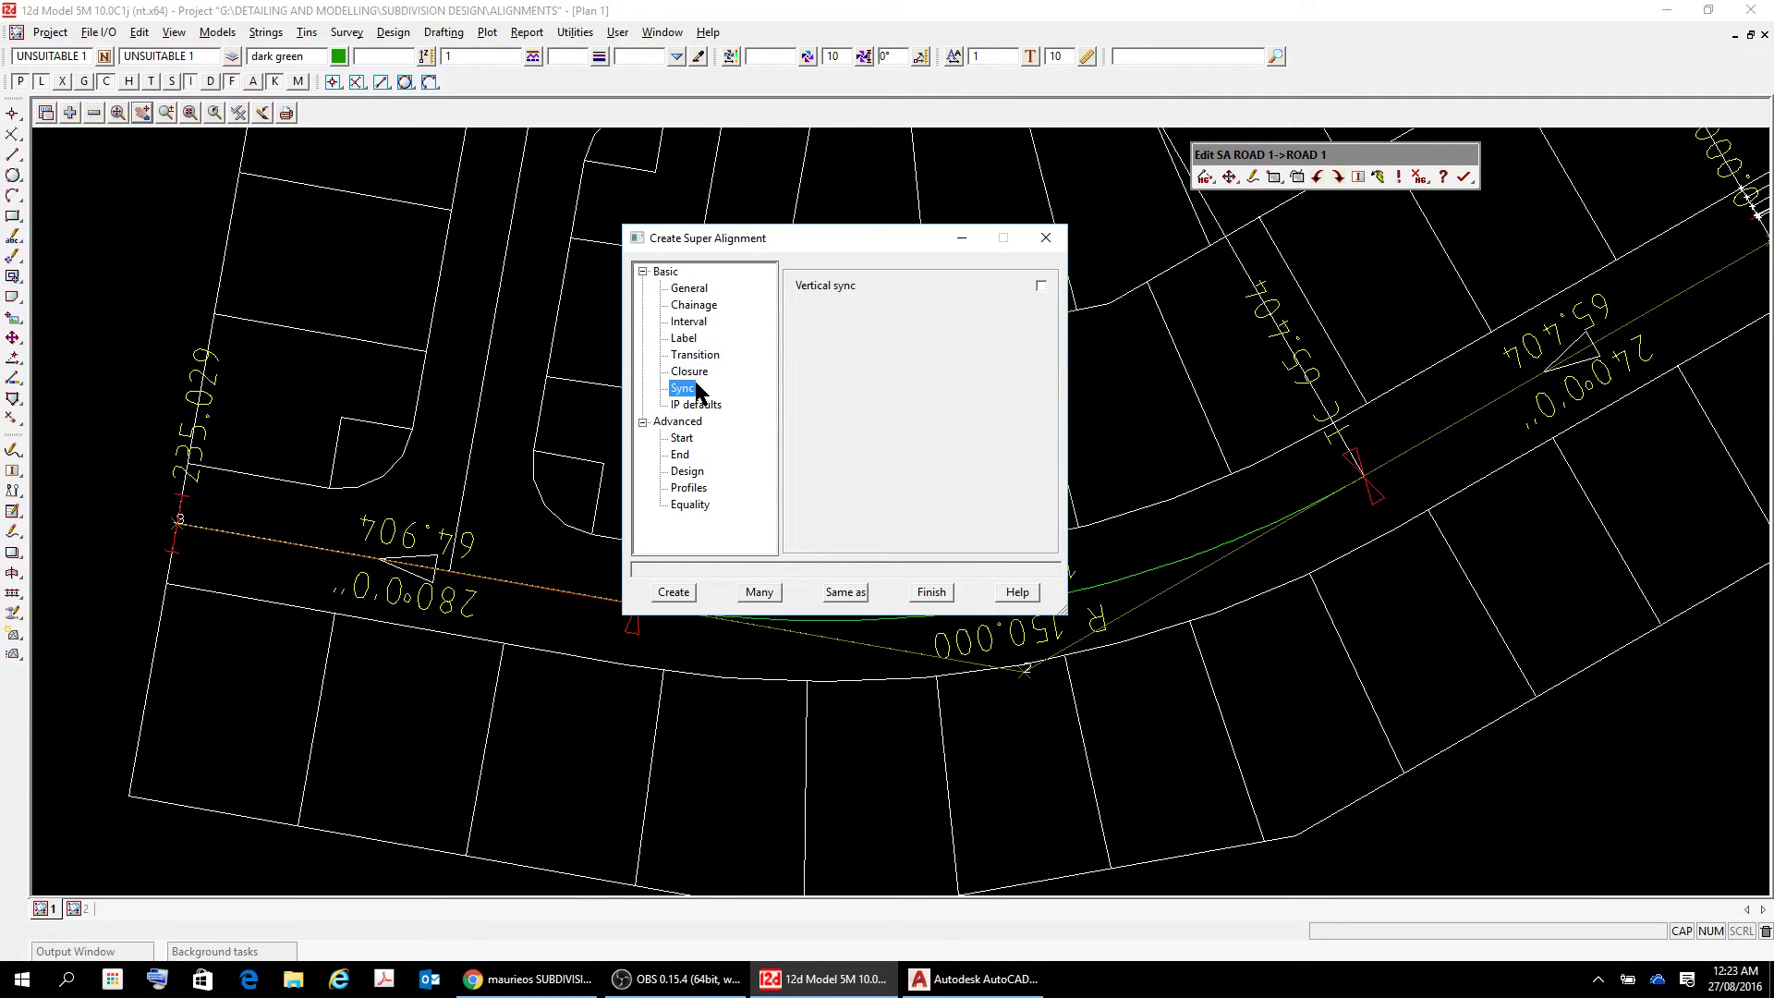
click(711, 405)
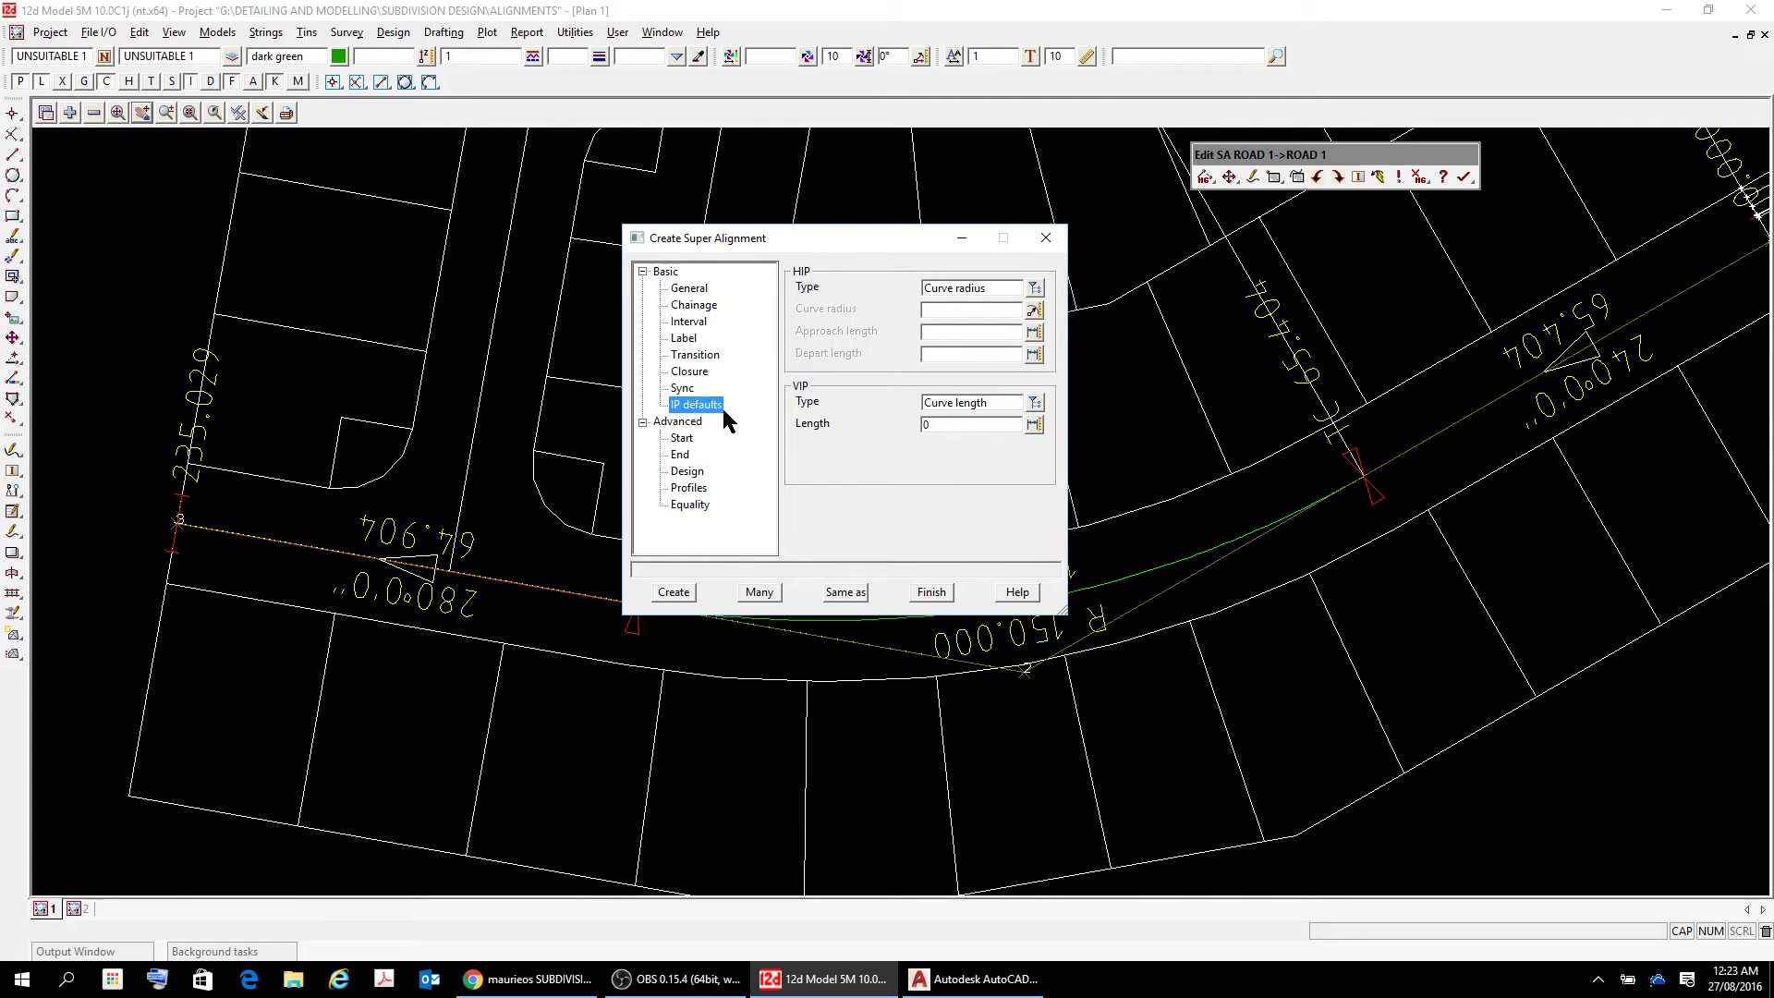
click(673, 592)
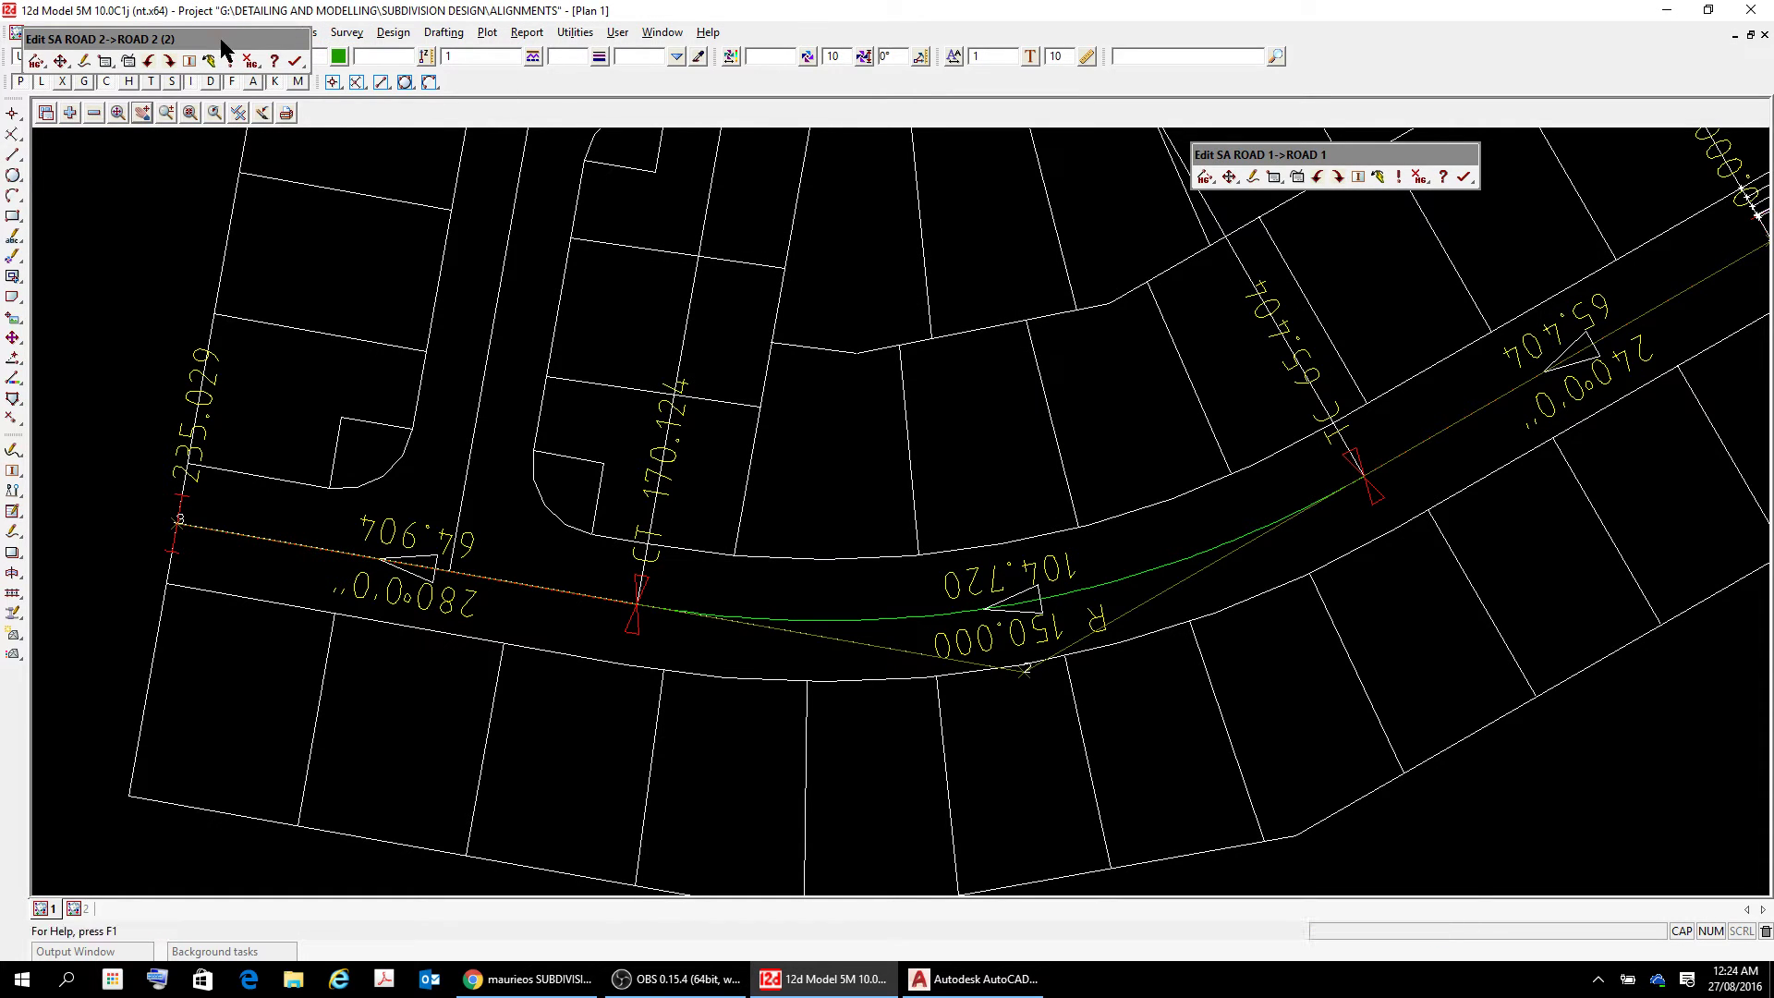
- Append the first HIP of ROAD 2 at the end of its road centreline where it meets ROAD 1
drag(222, 47, 546, 433)
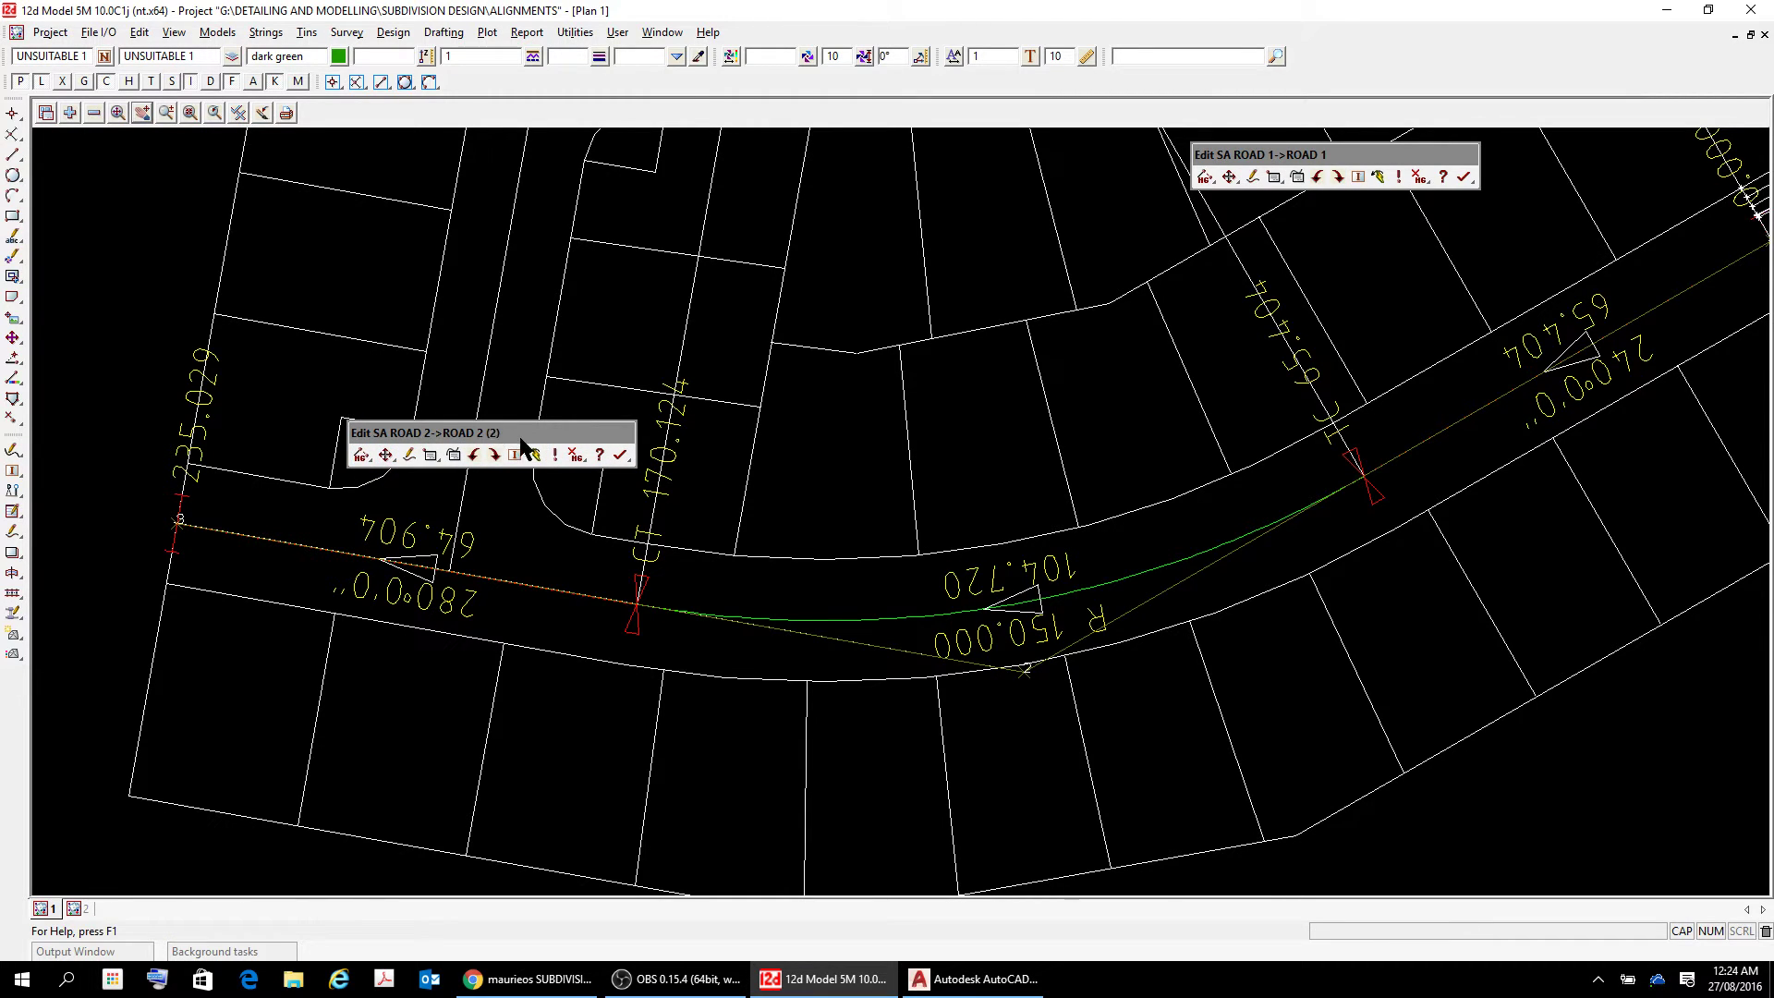
drag(536, 438, 985, 466)
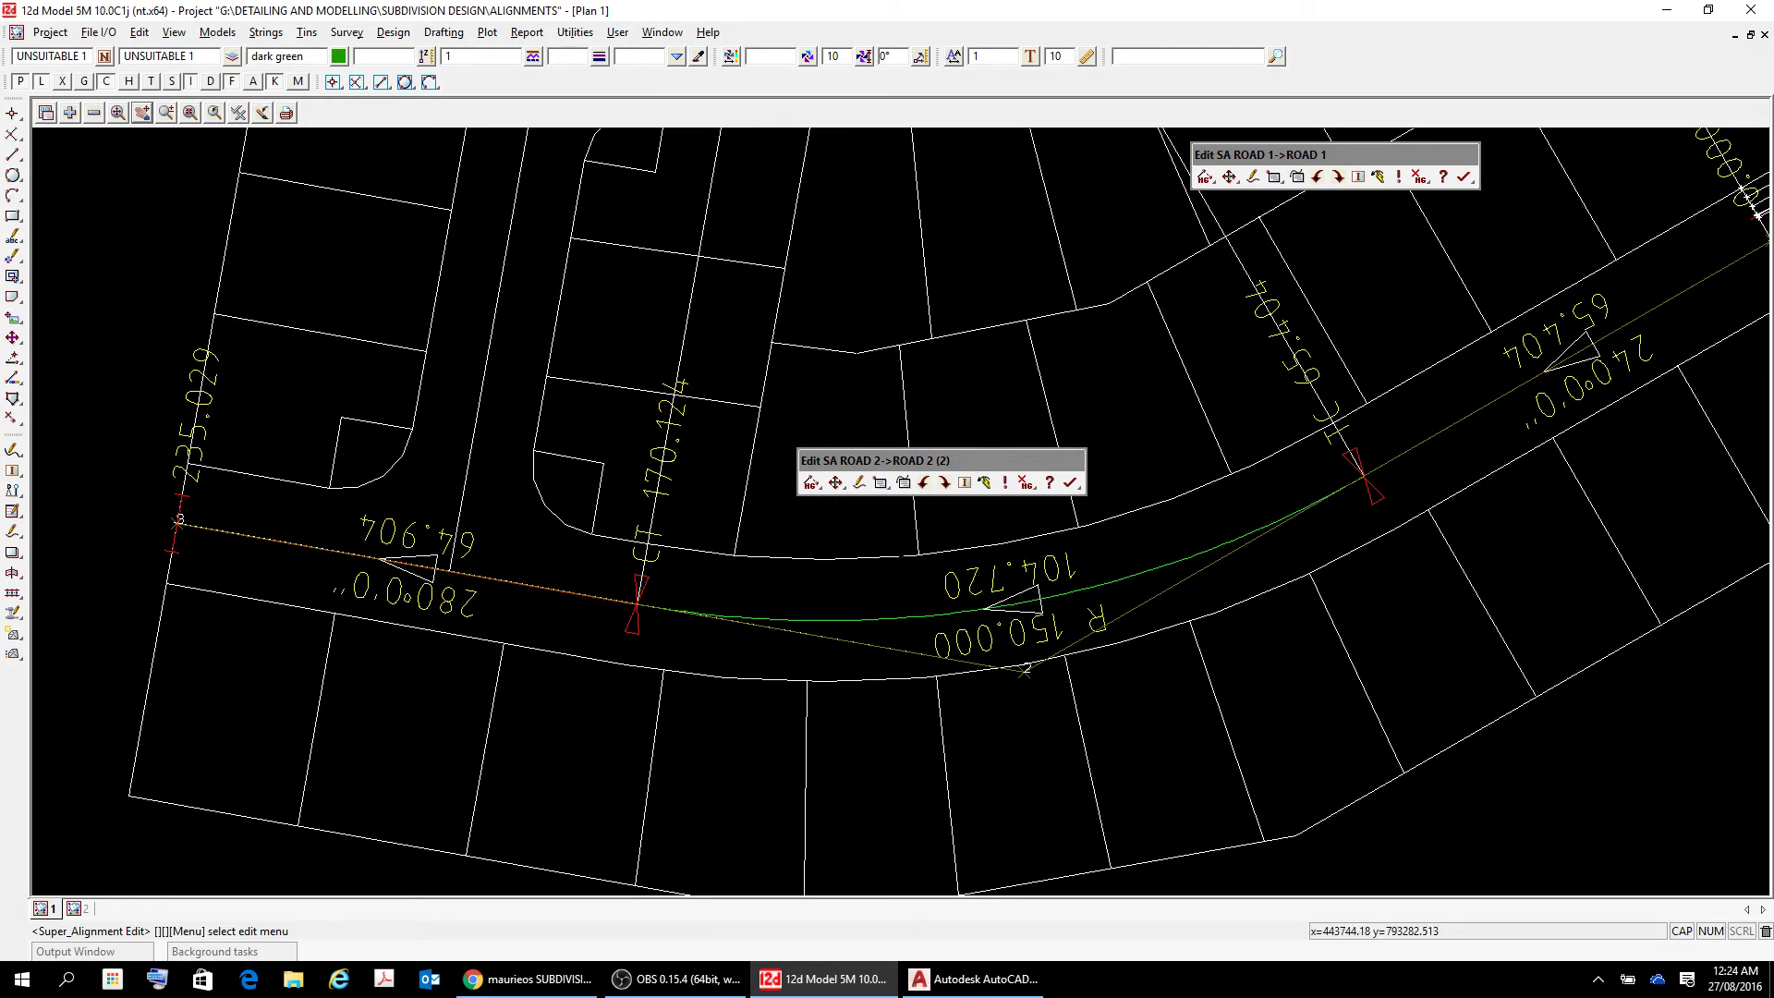
click(812, 484)
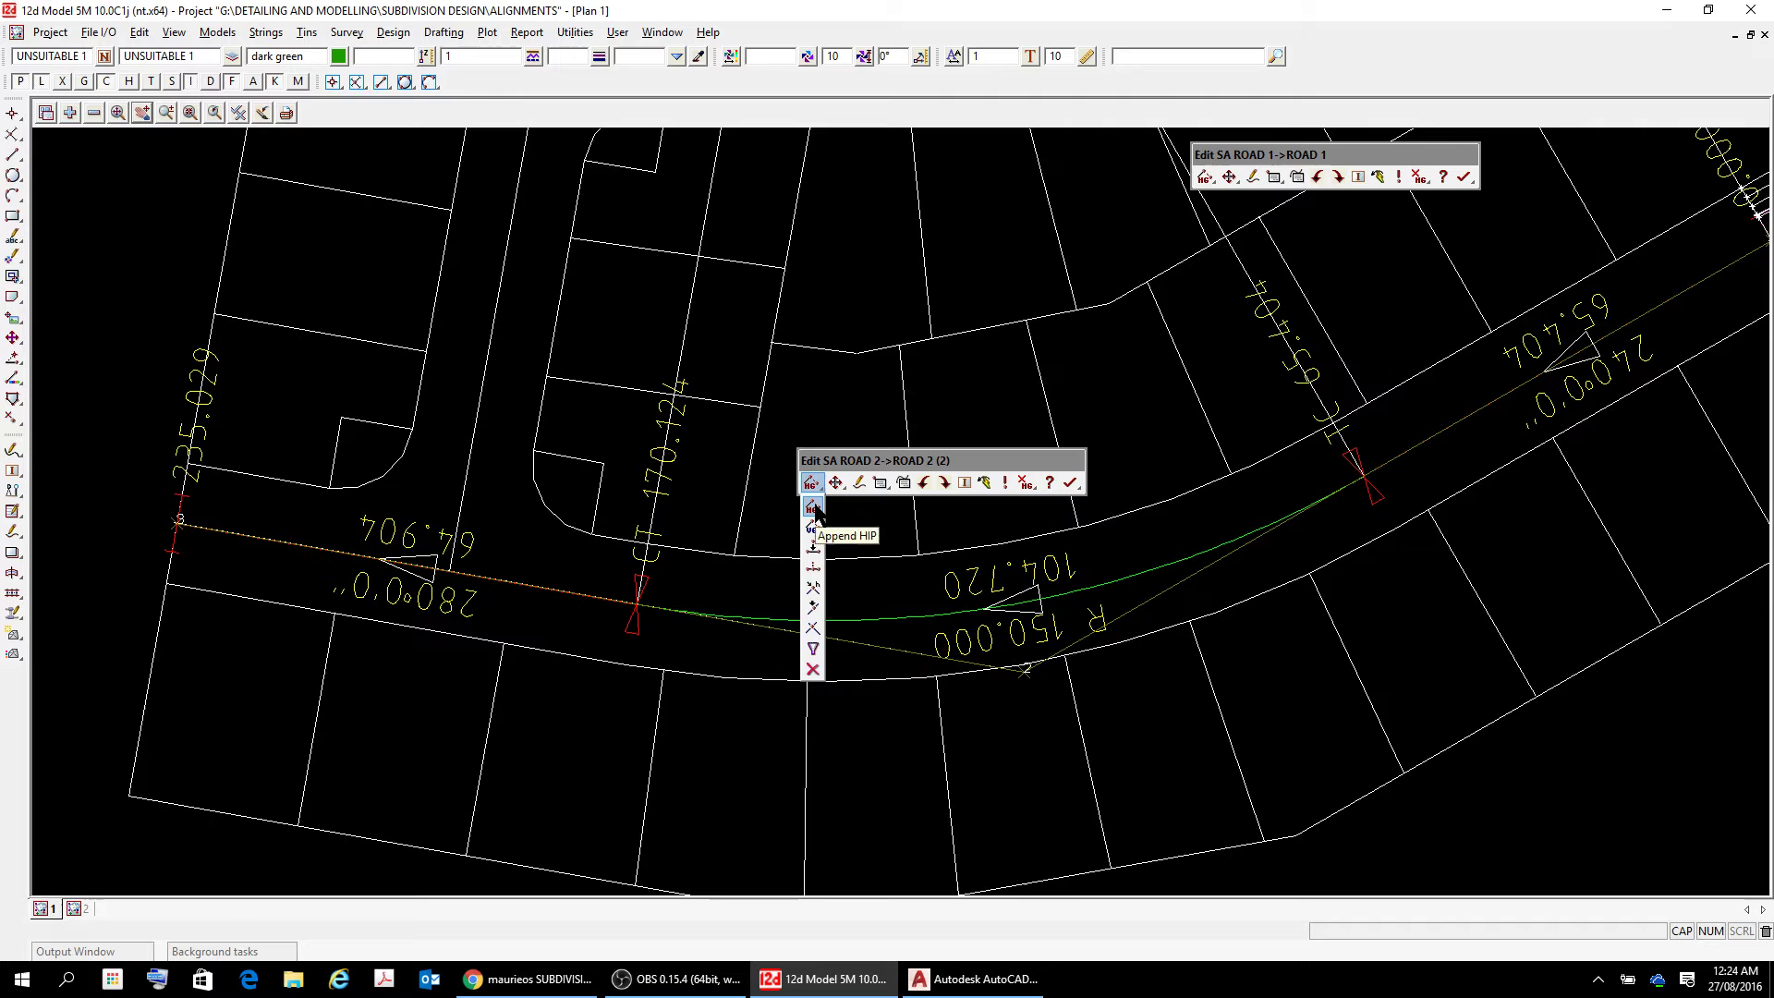
click(815, 509)
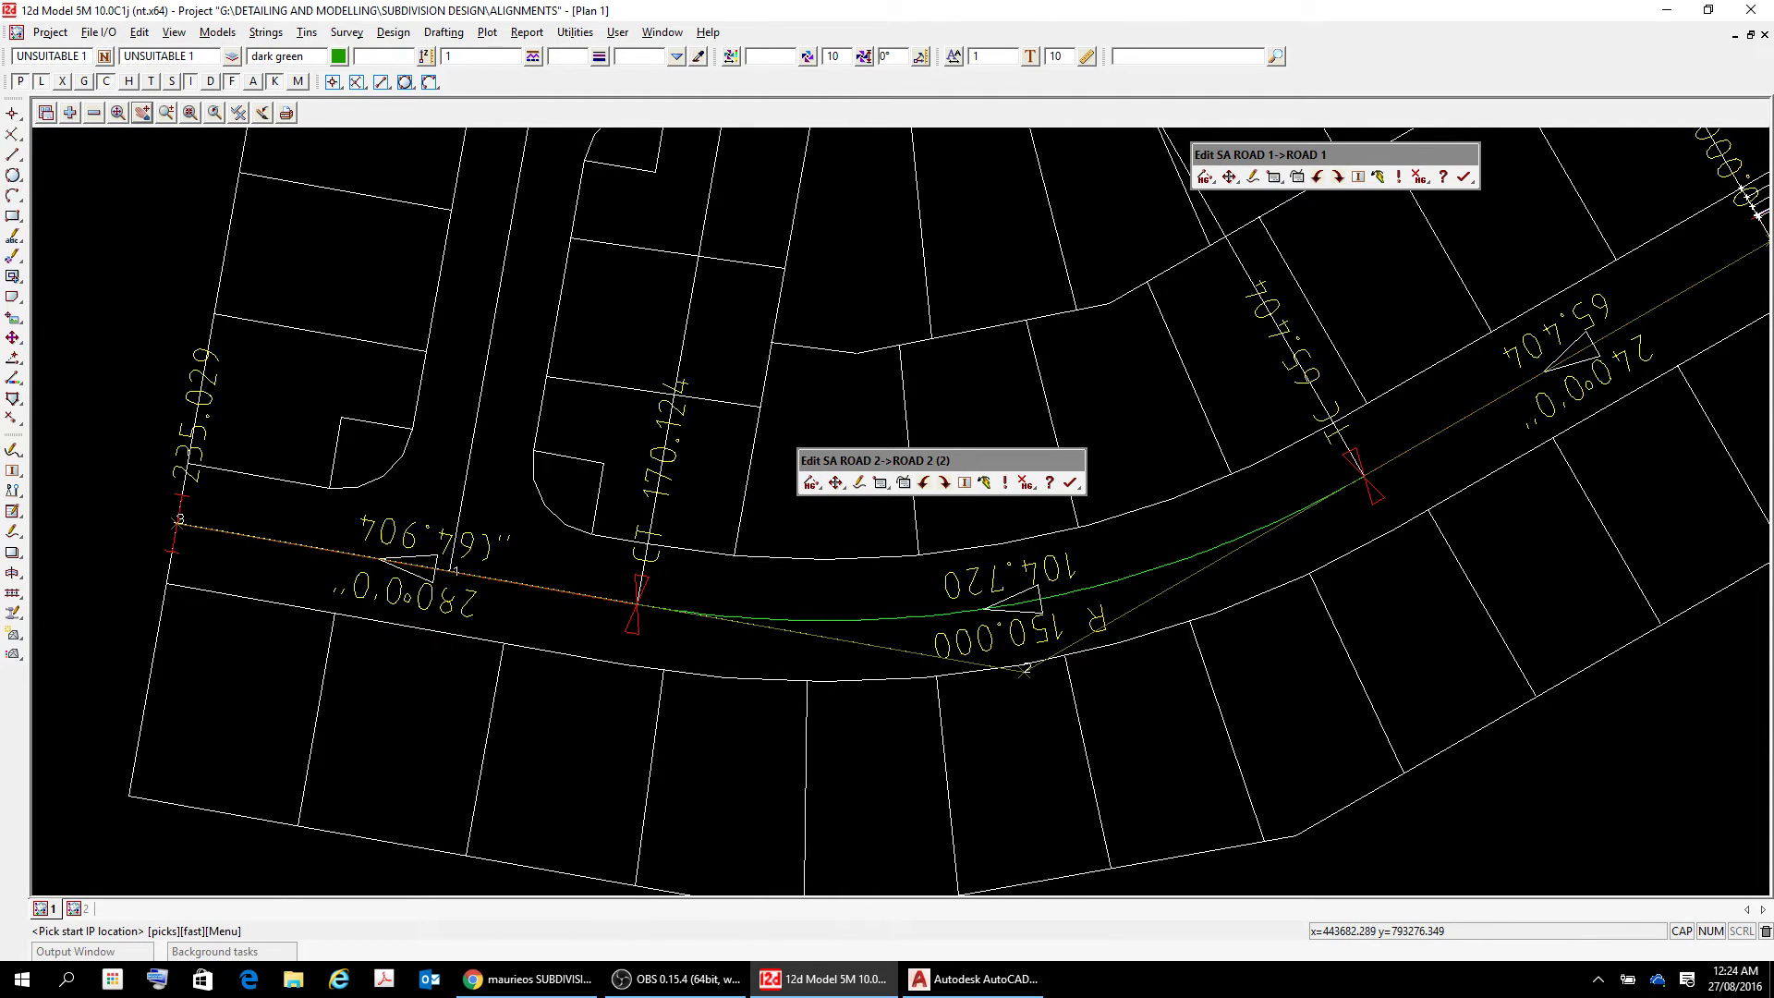
click(450, 570)
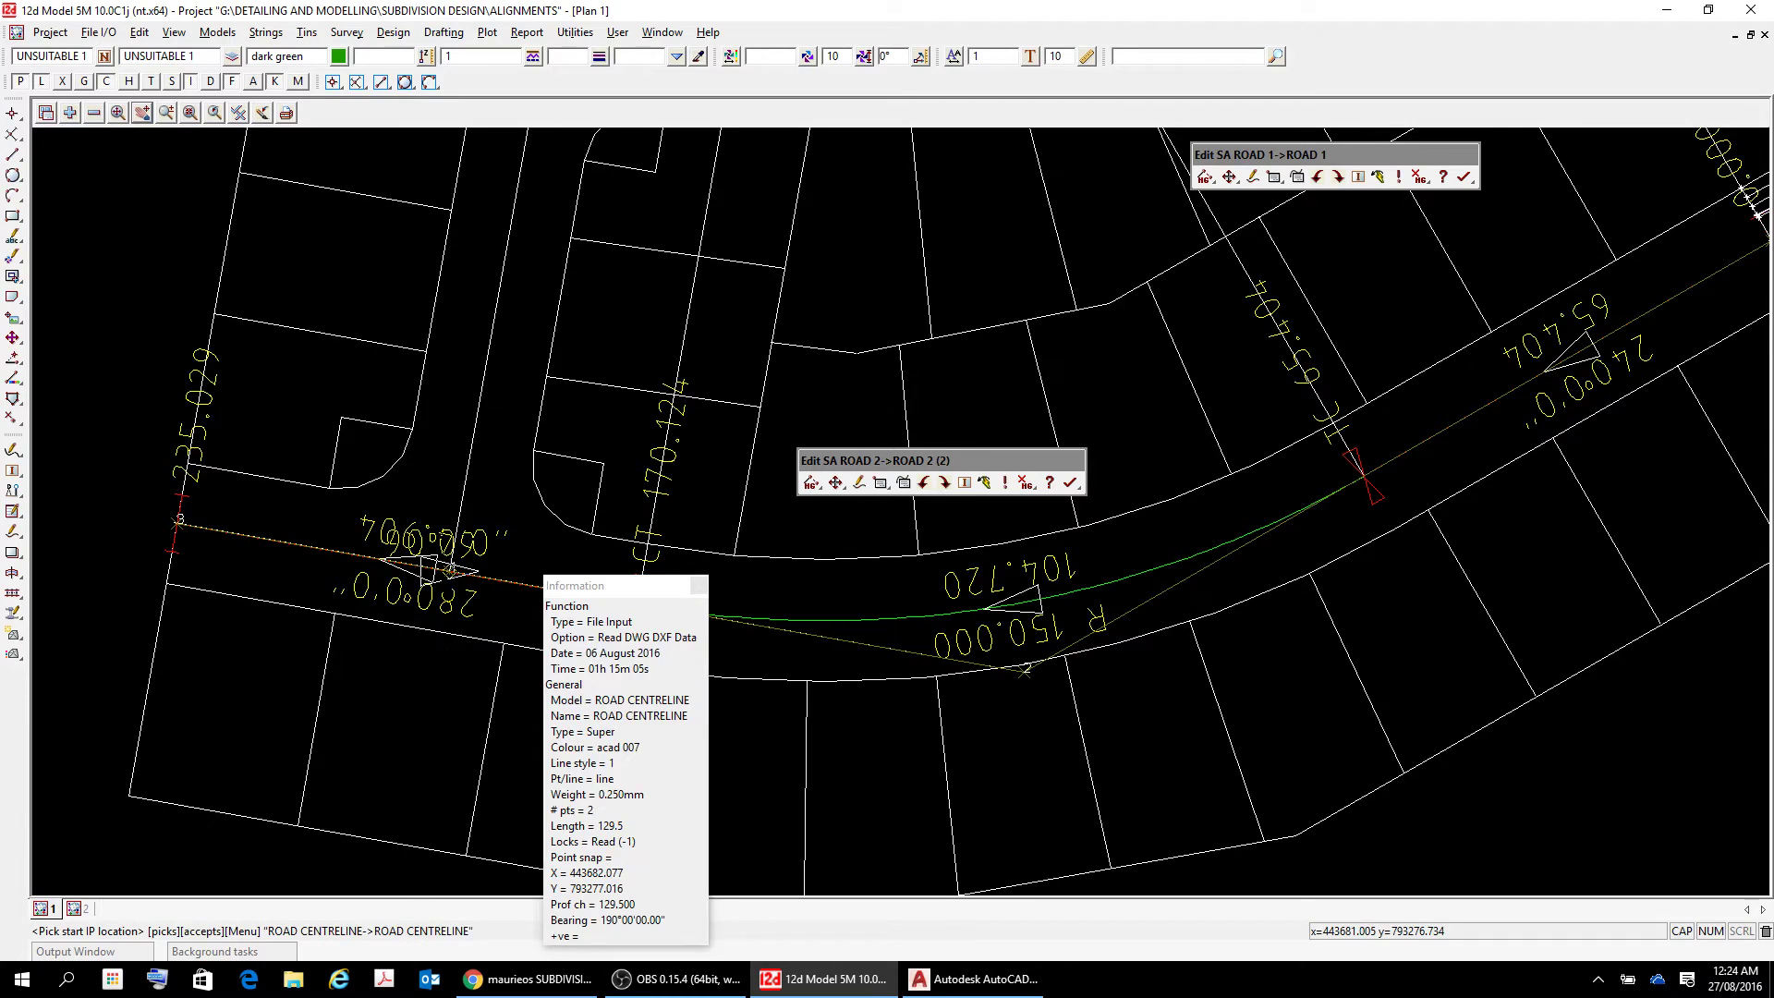
right_click(450, 570)
click(482, 617)
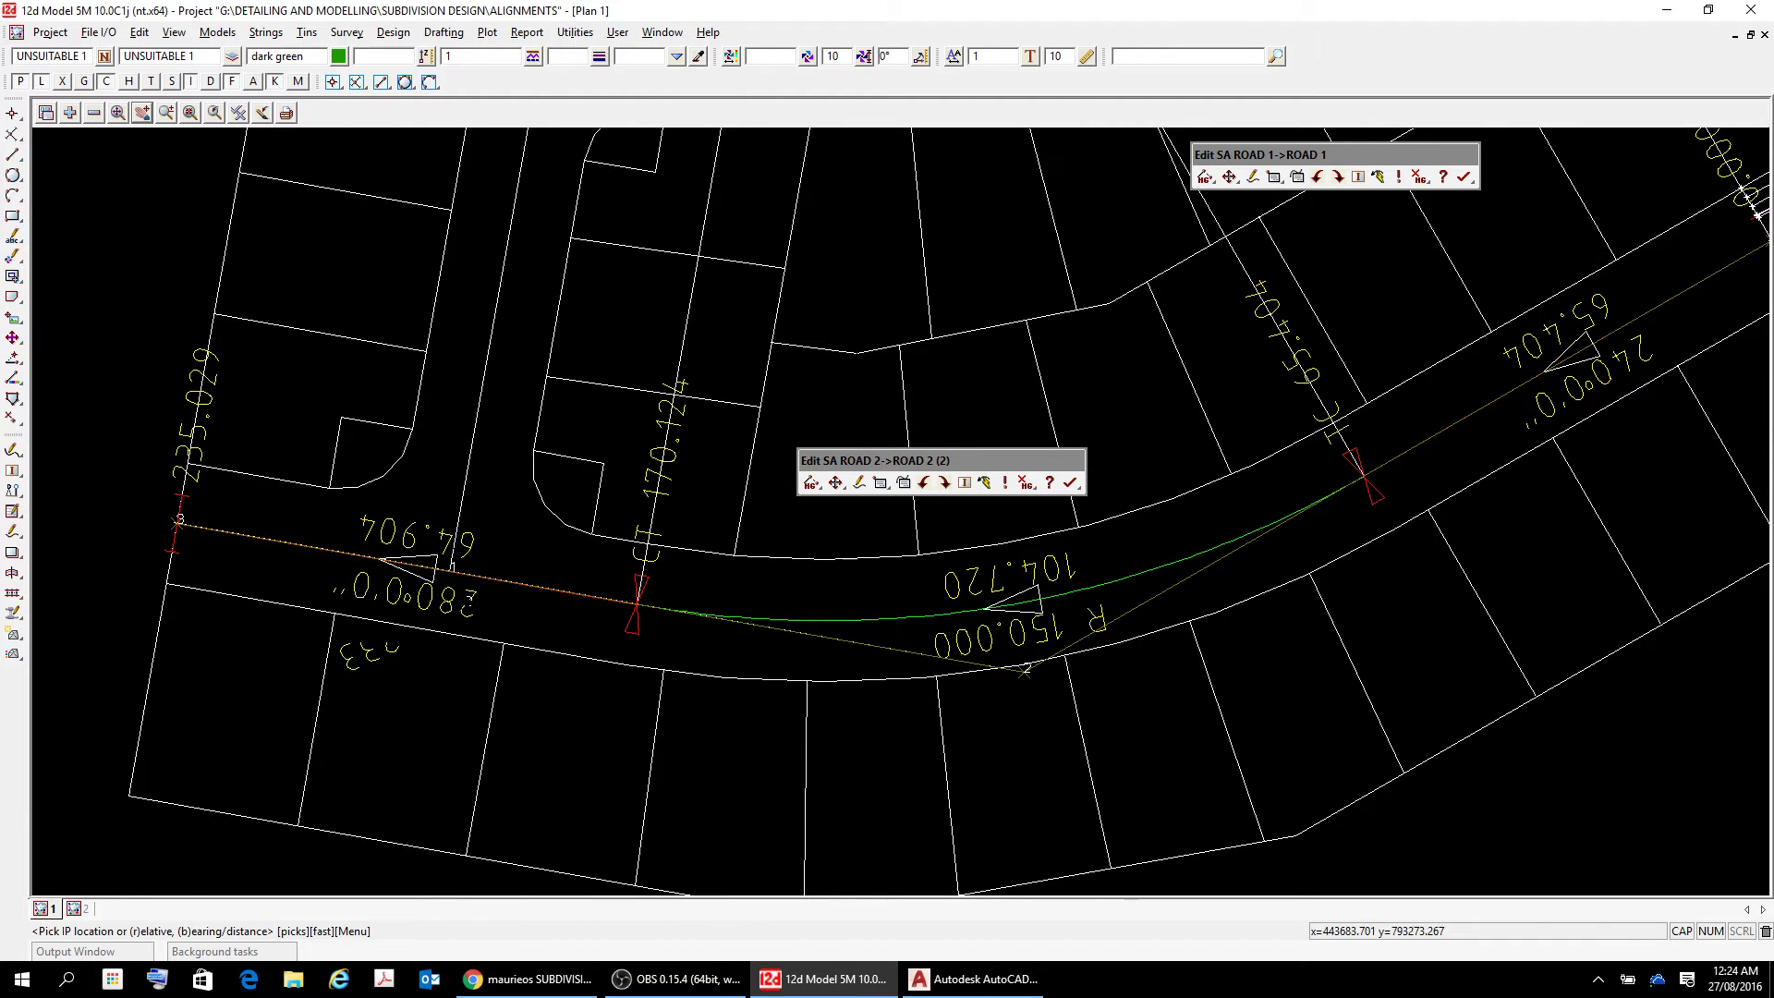
- Try to append the next HIP of ROAD 2 towards the northern end of its road centreline
scroll(471, 236, down, 2)
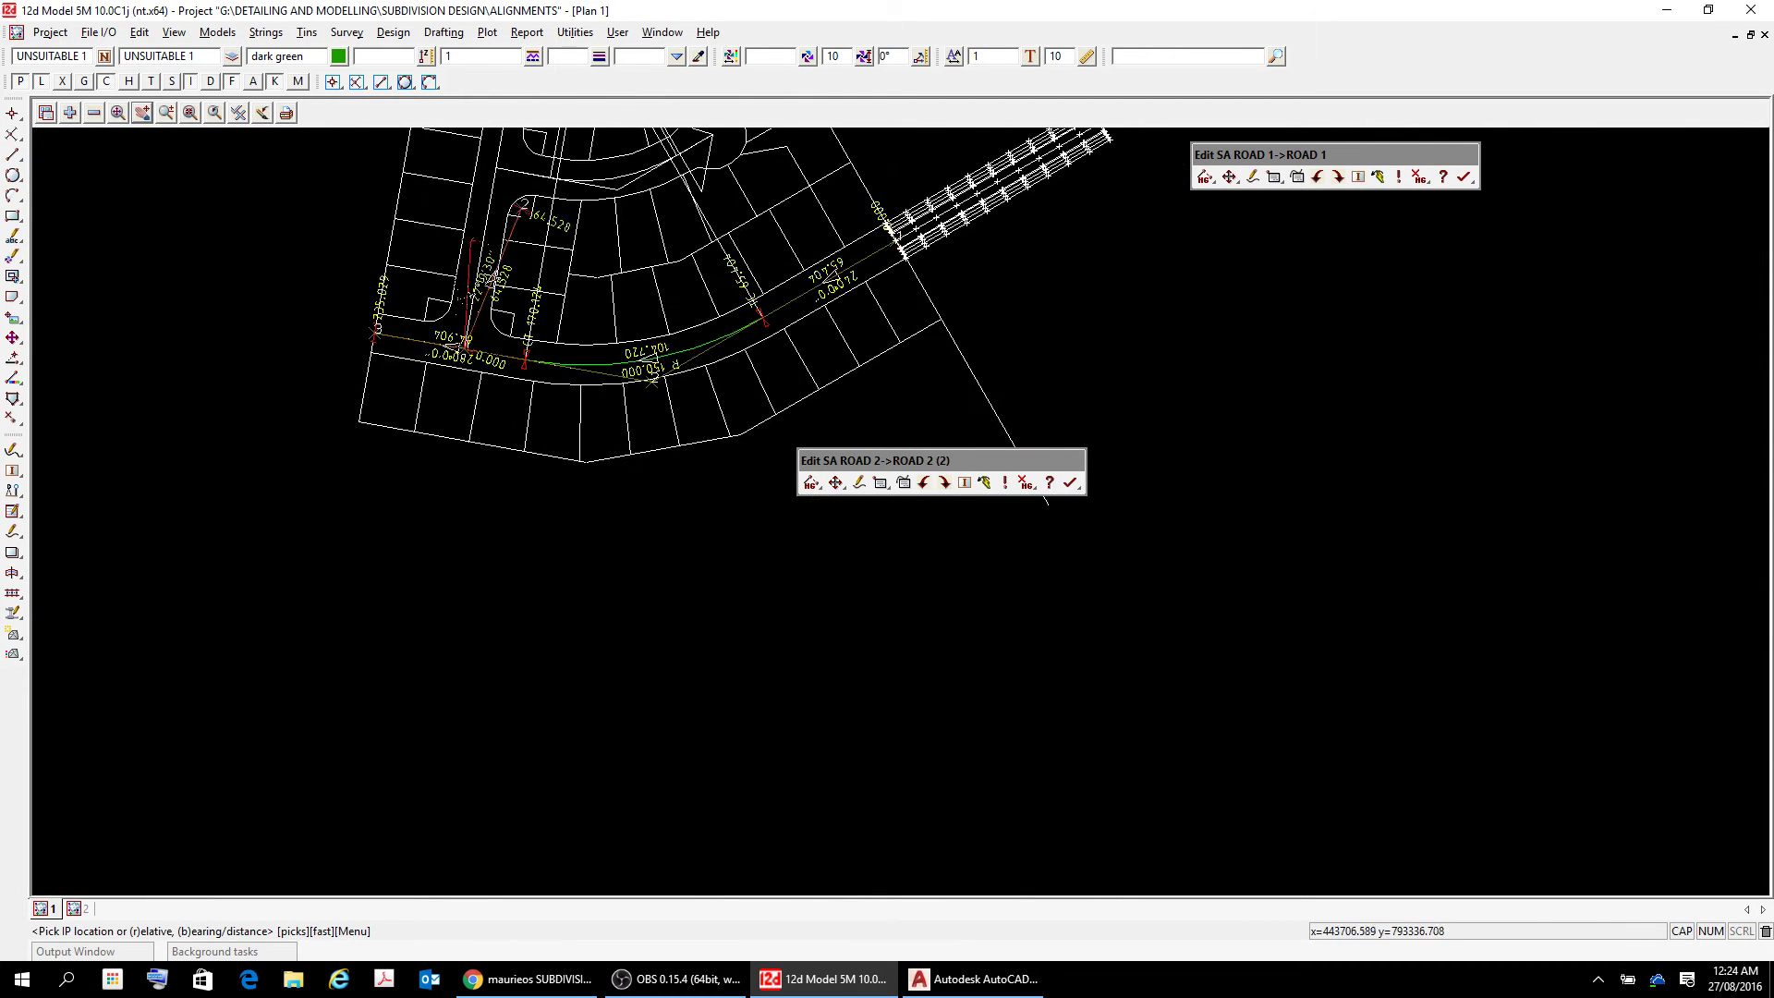
click(142, 113)
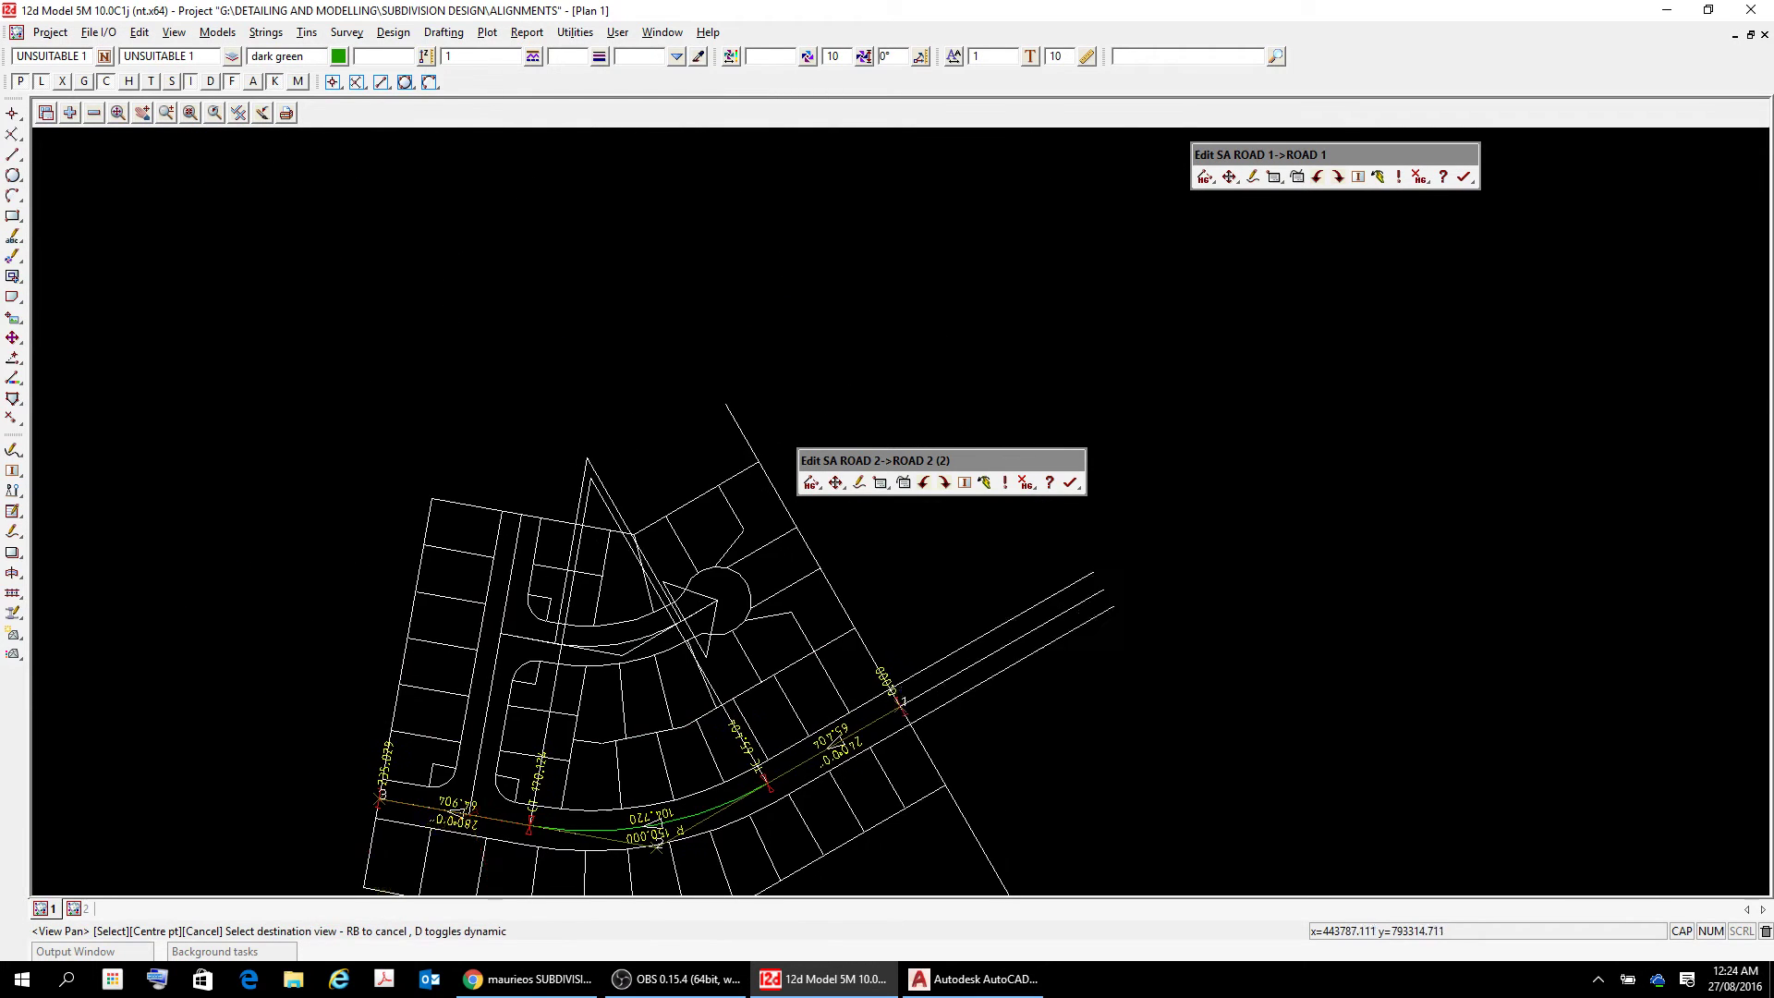
scroll(518, 513, up, 5)
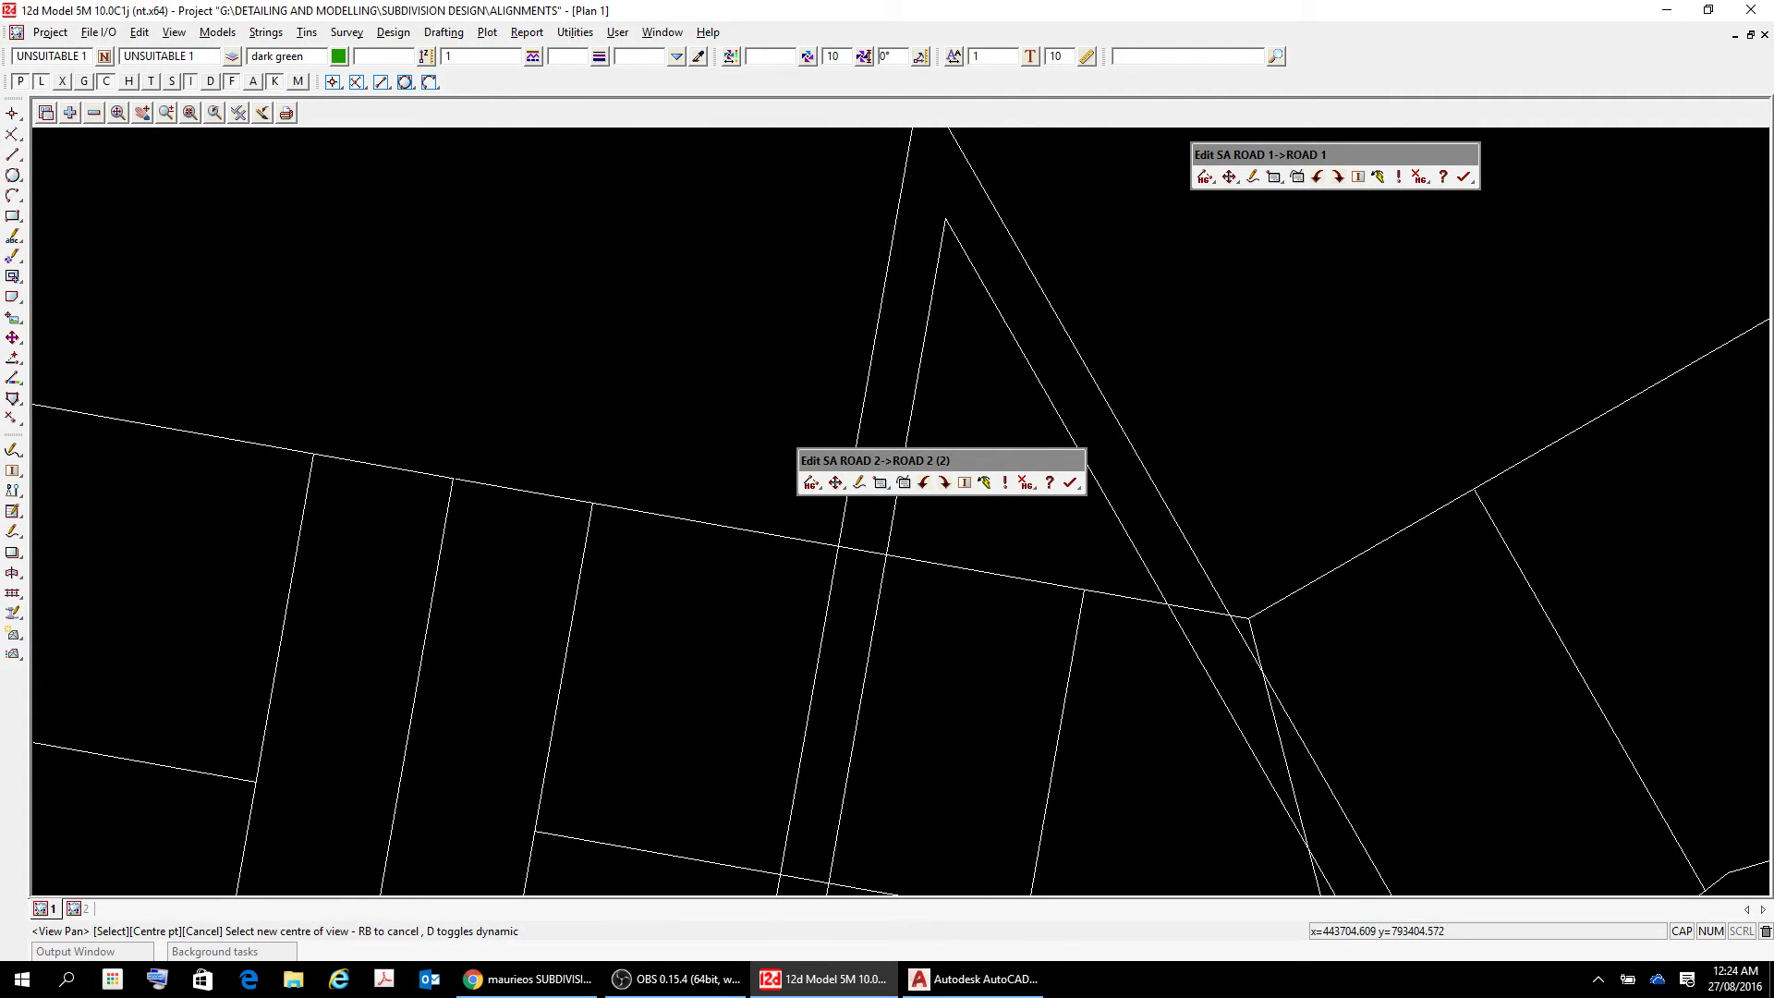
scroll(667, 887, down, 5)
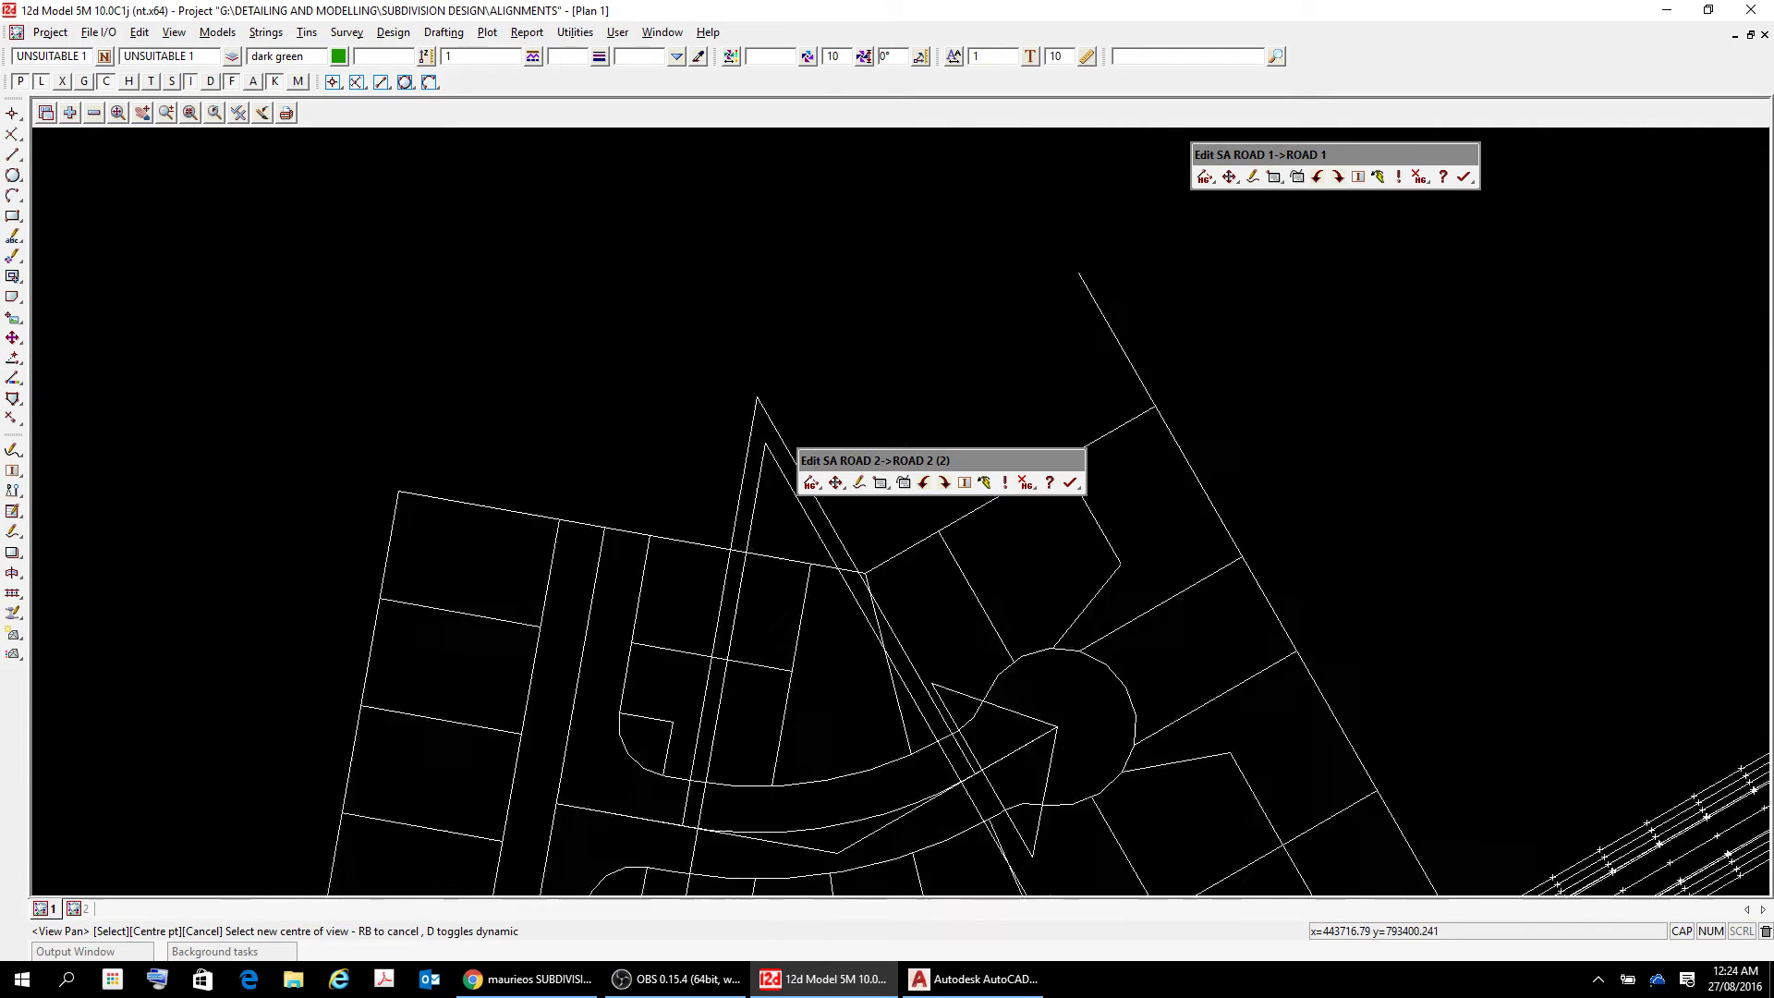
scroll(667, 891, up, 3)
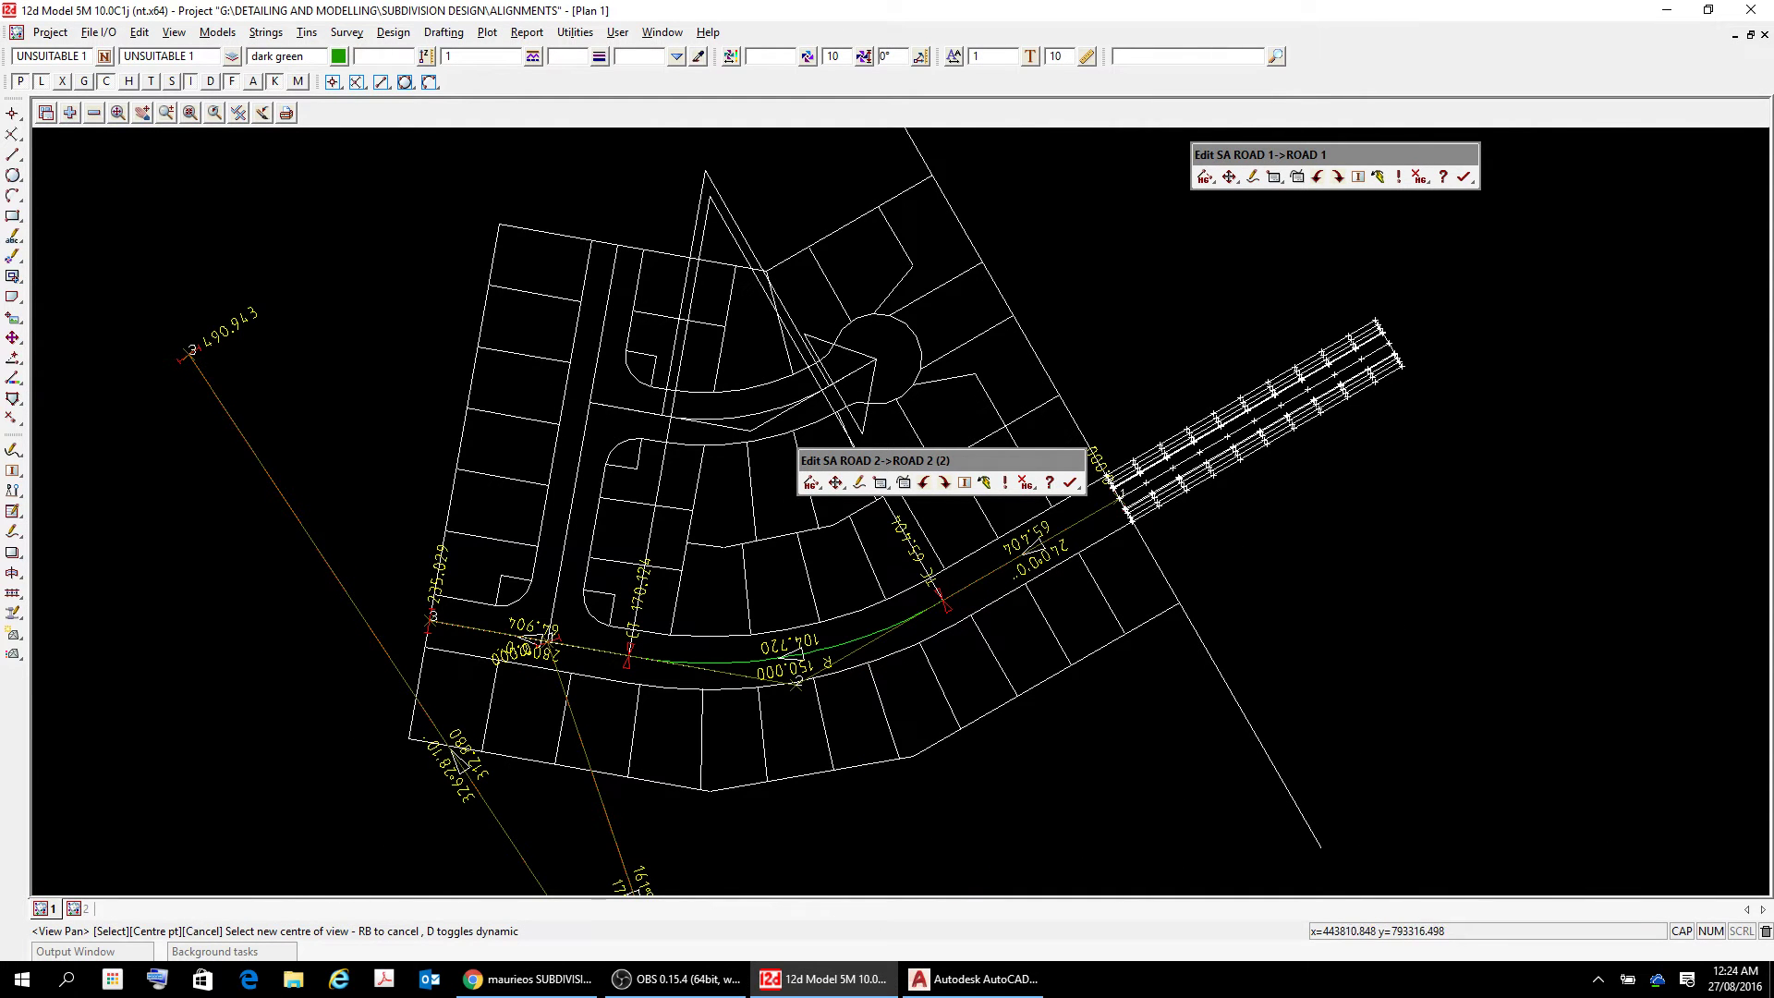
click(834, 483)
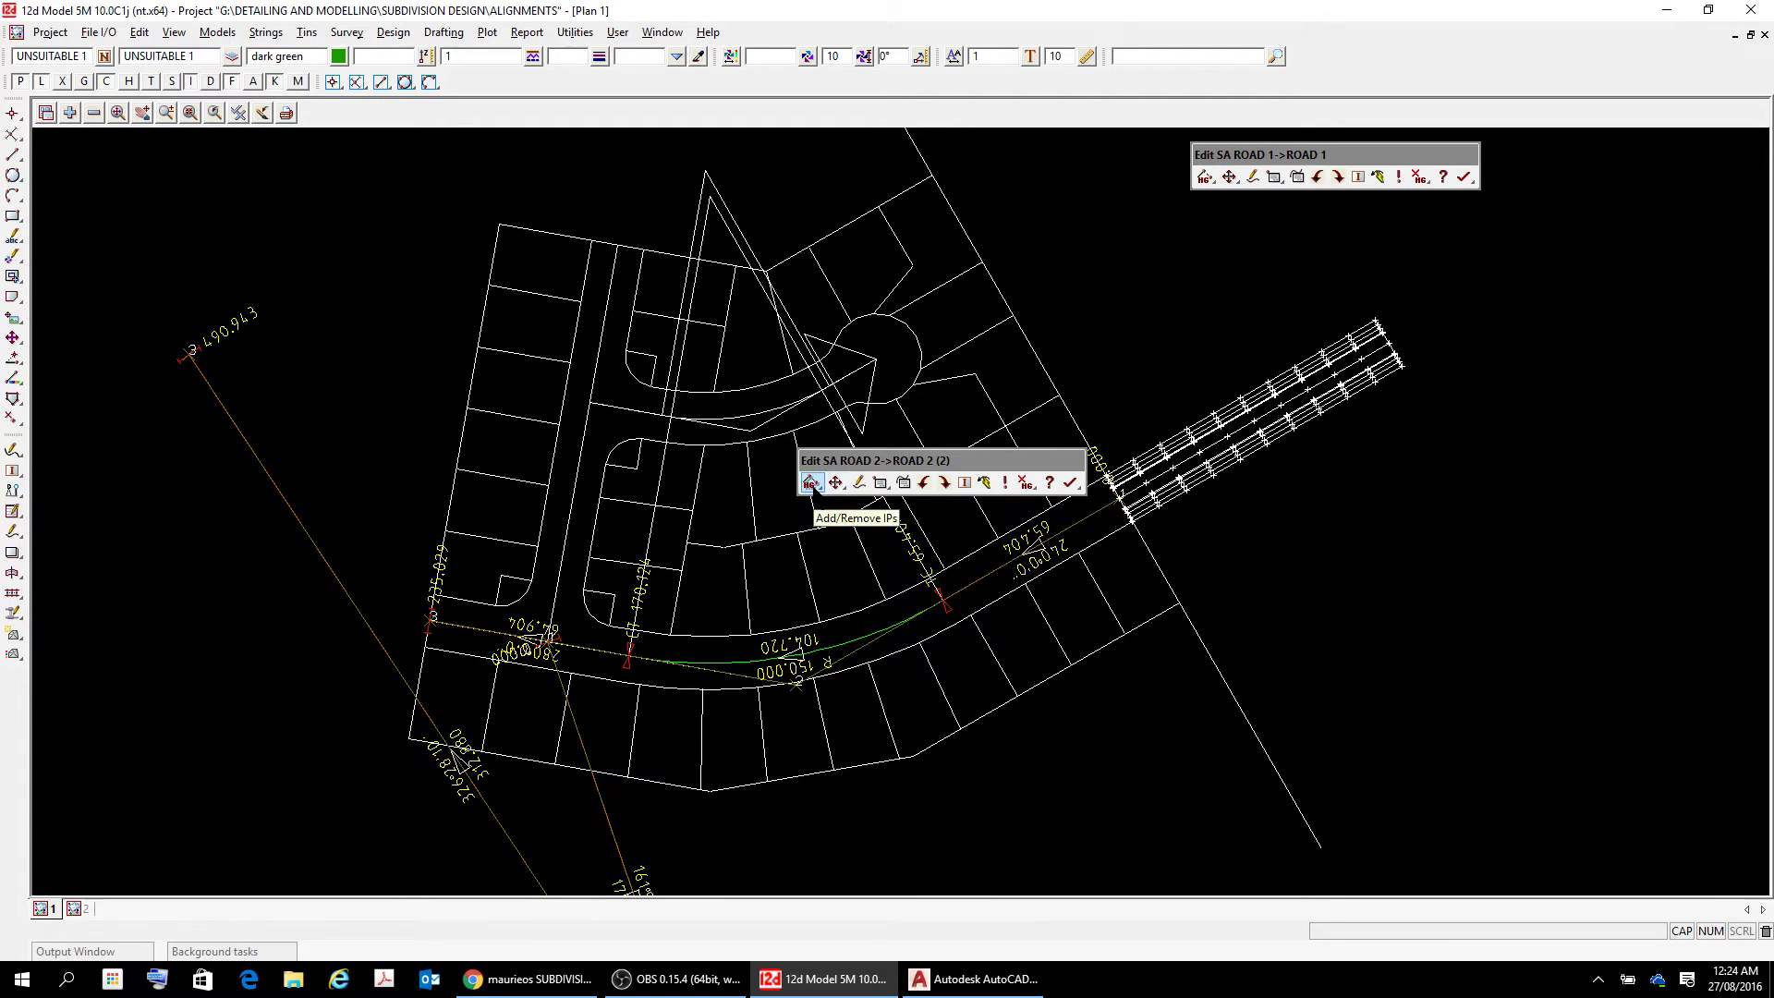
click(835, 482)
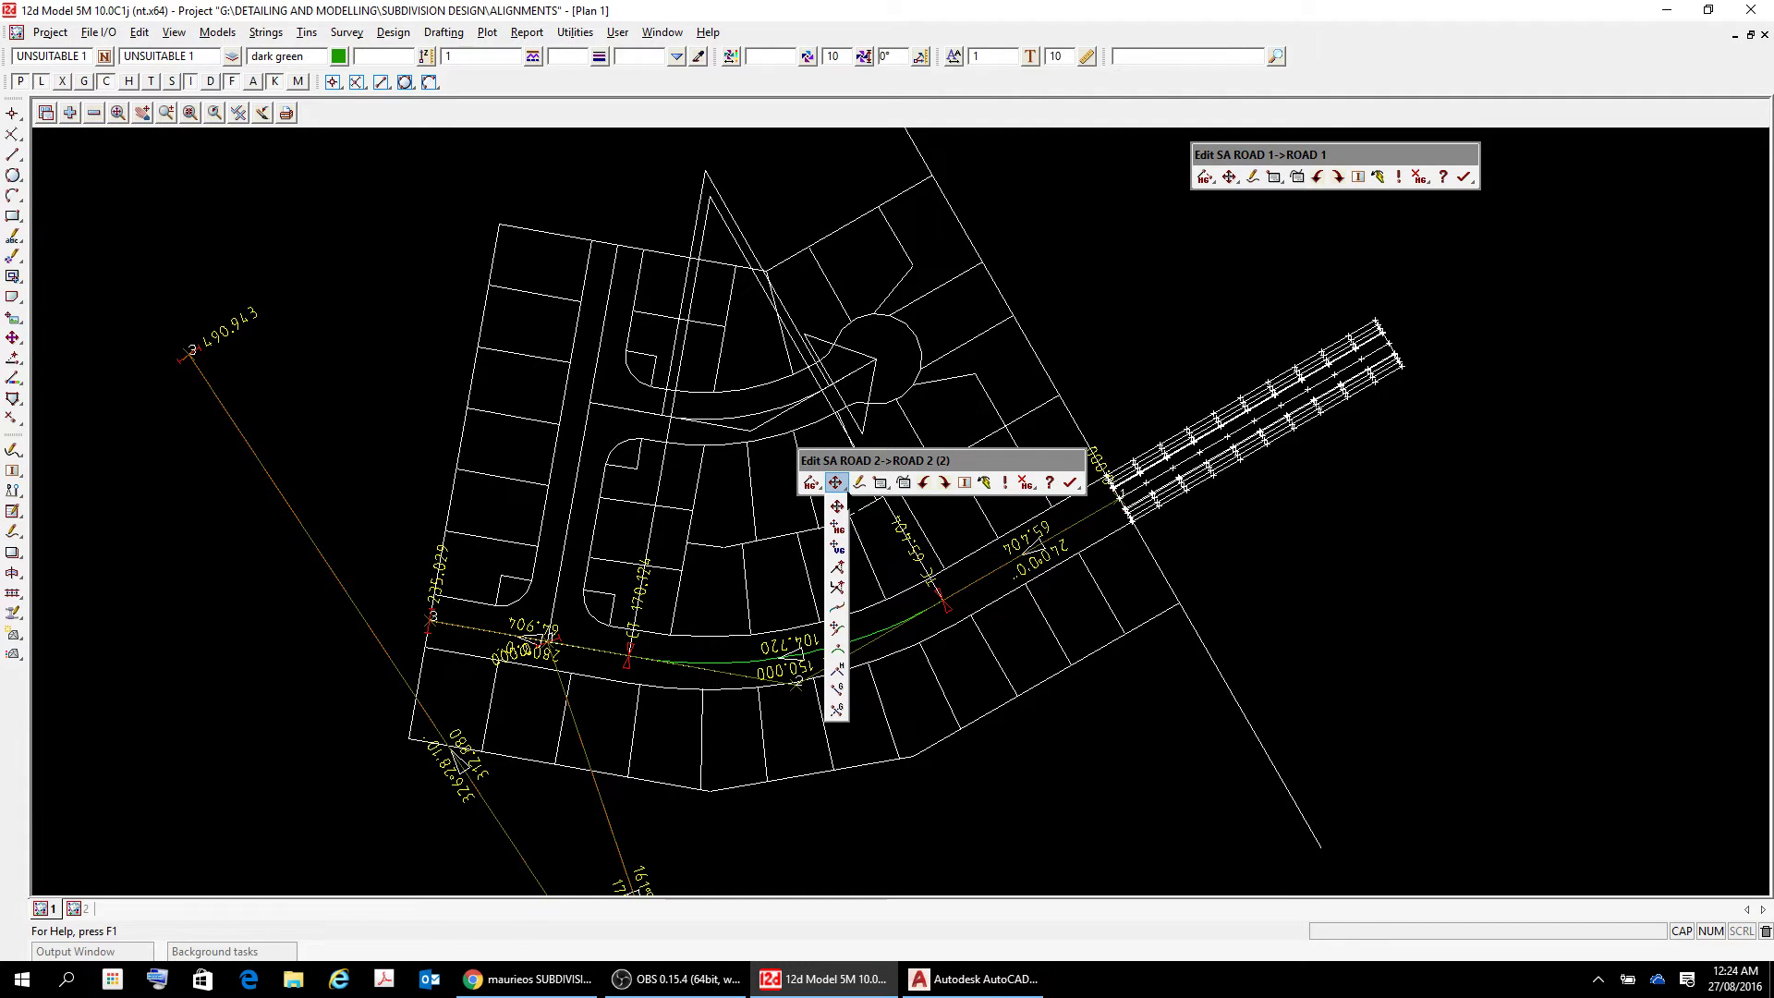
click(836, 507)
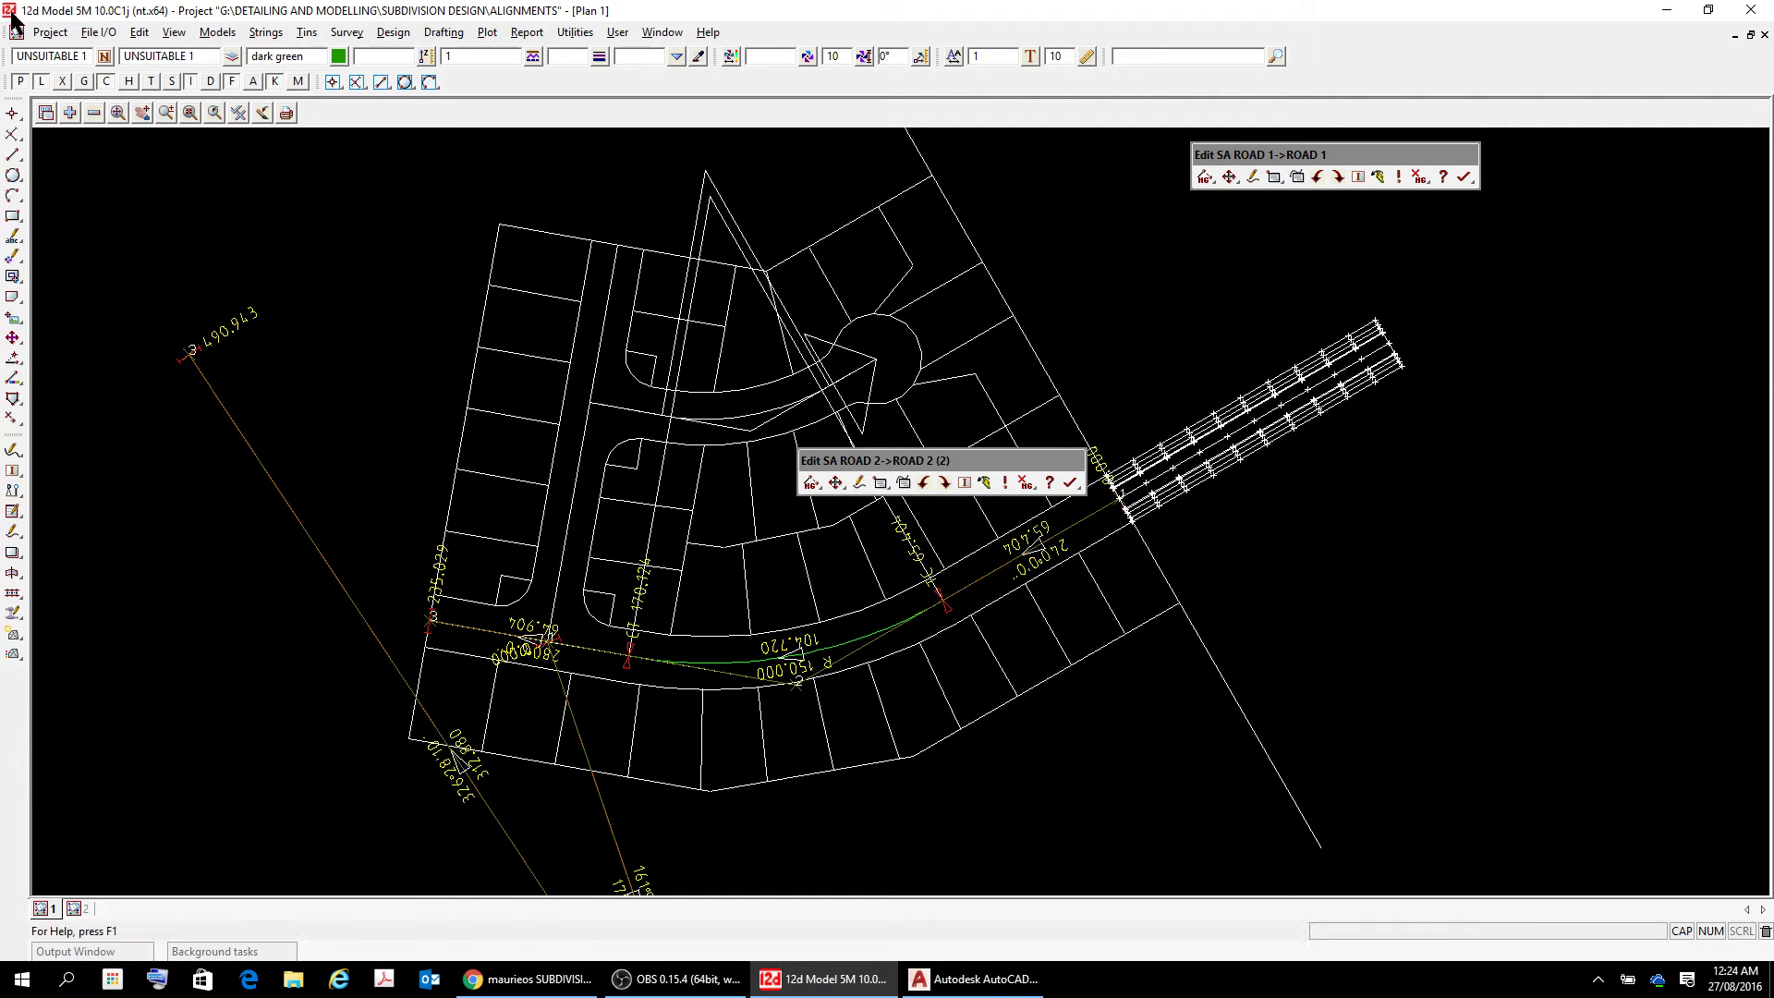
- Try to remove the misplaced ROAD 2 HIP by undoing the last two edits made in the project
click(139, 32)
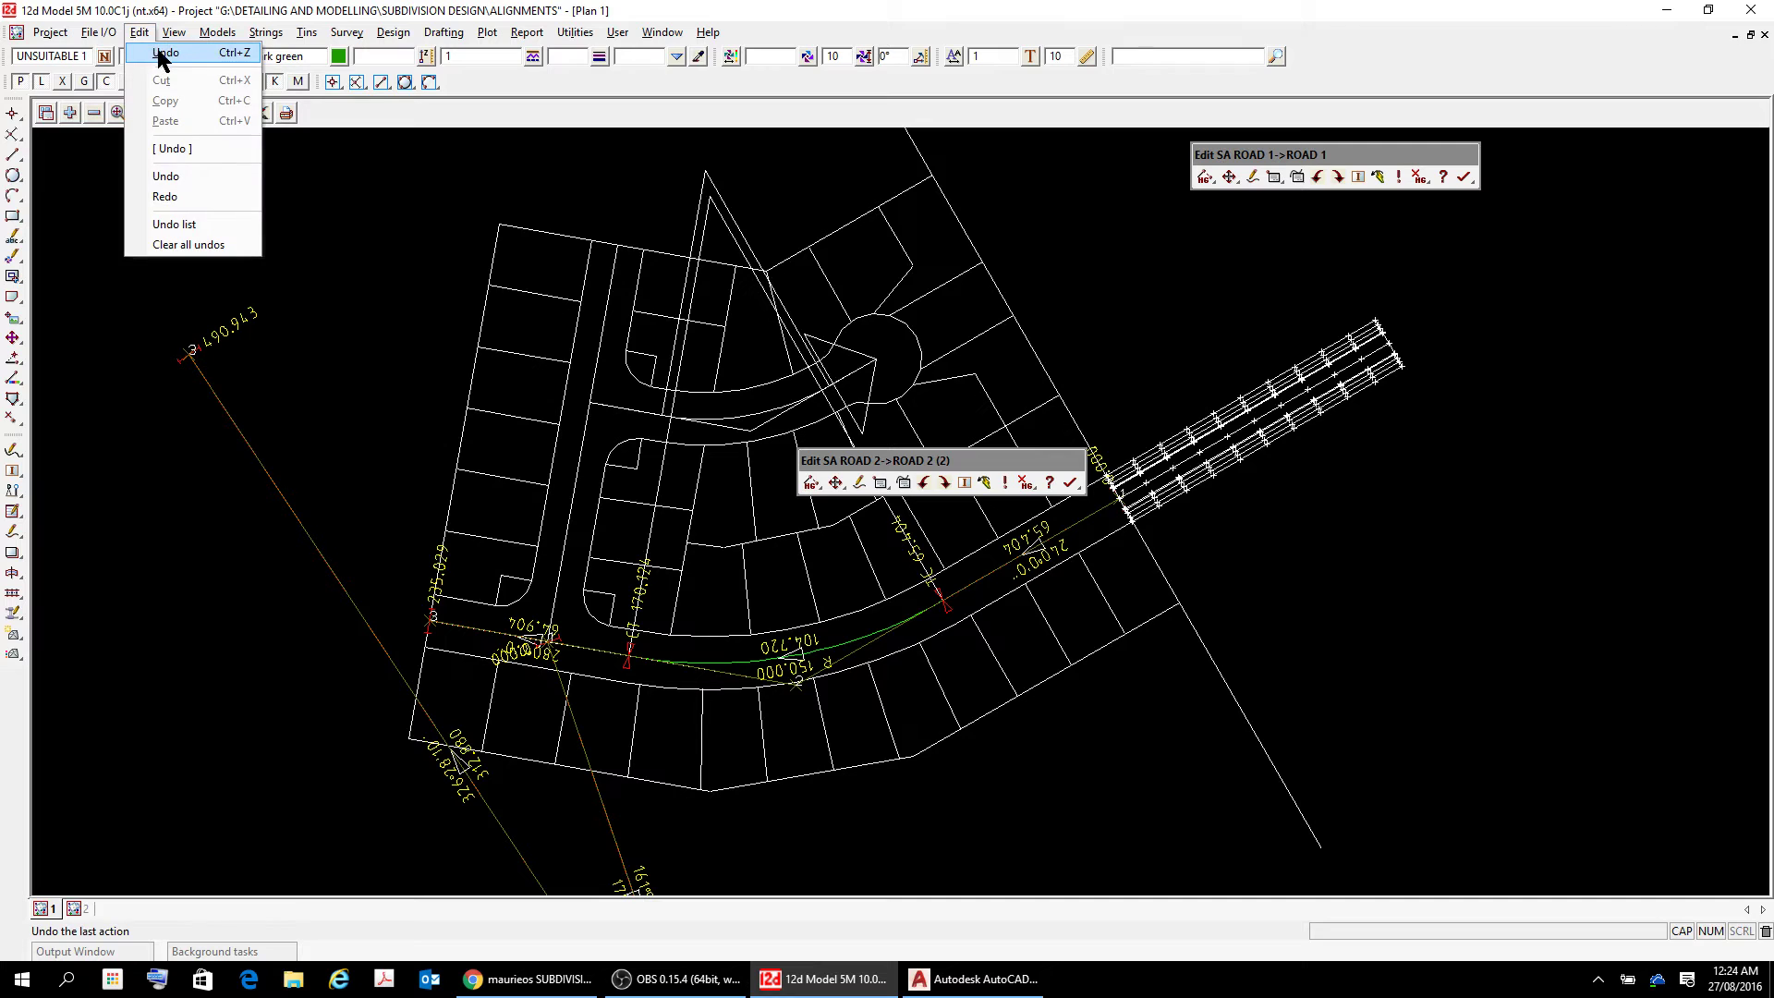
click(165, 53)
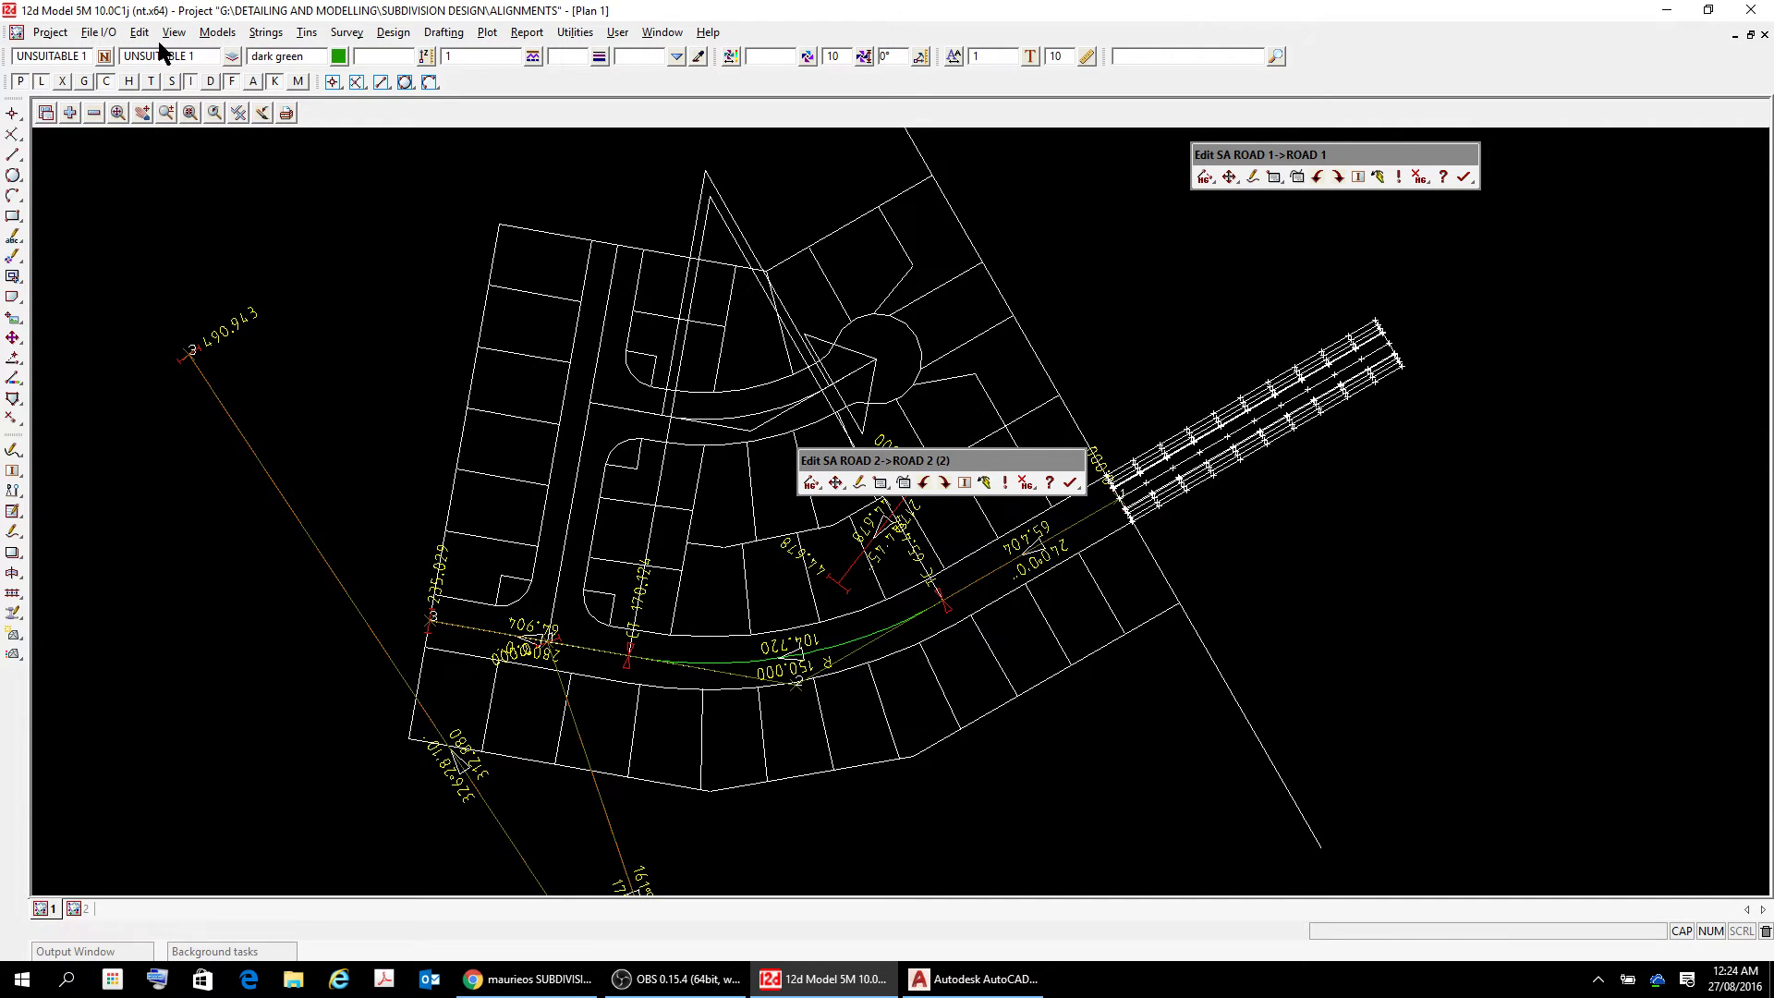
click(172, 32)
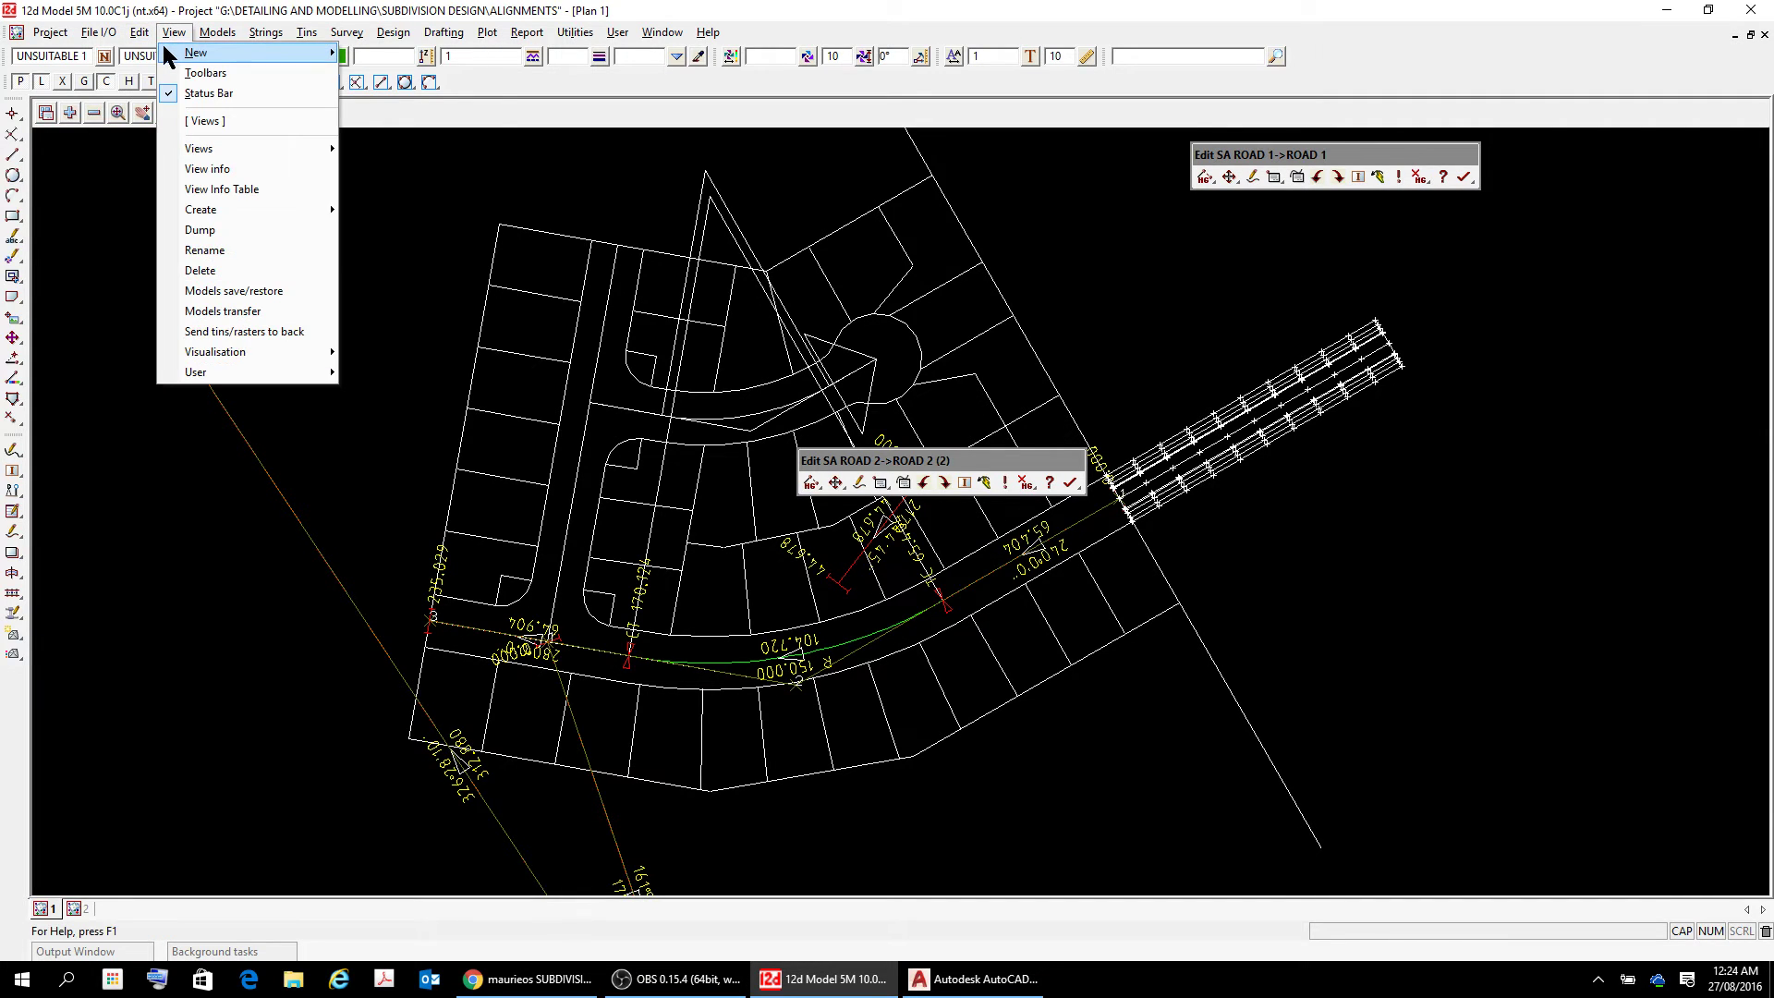
mouse_move(138, 33)
click(170, 57)
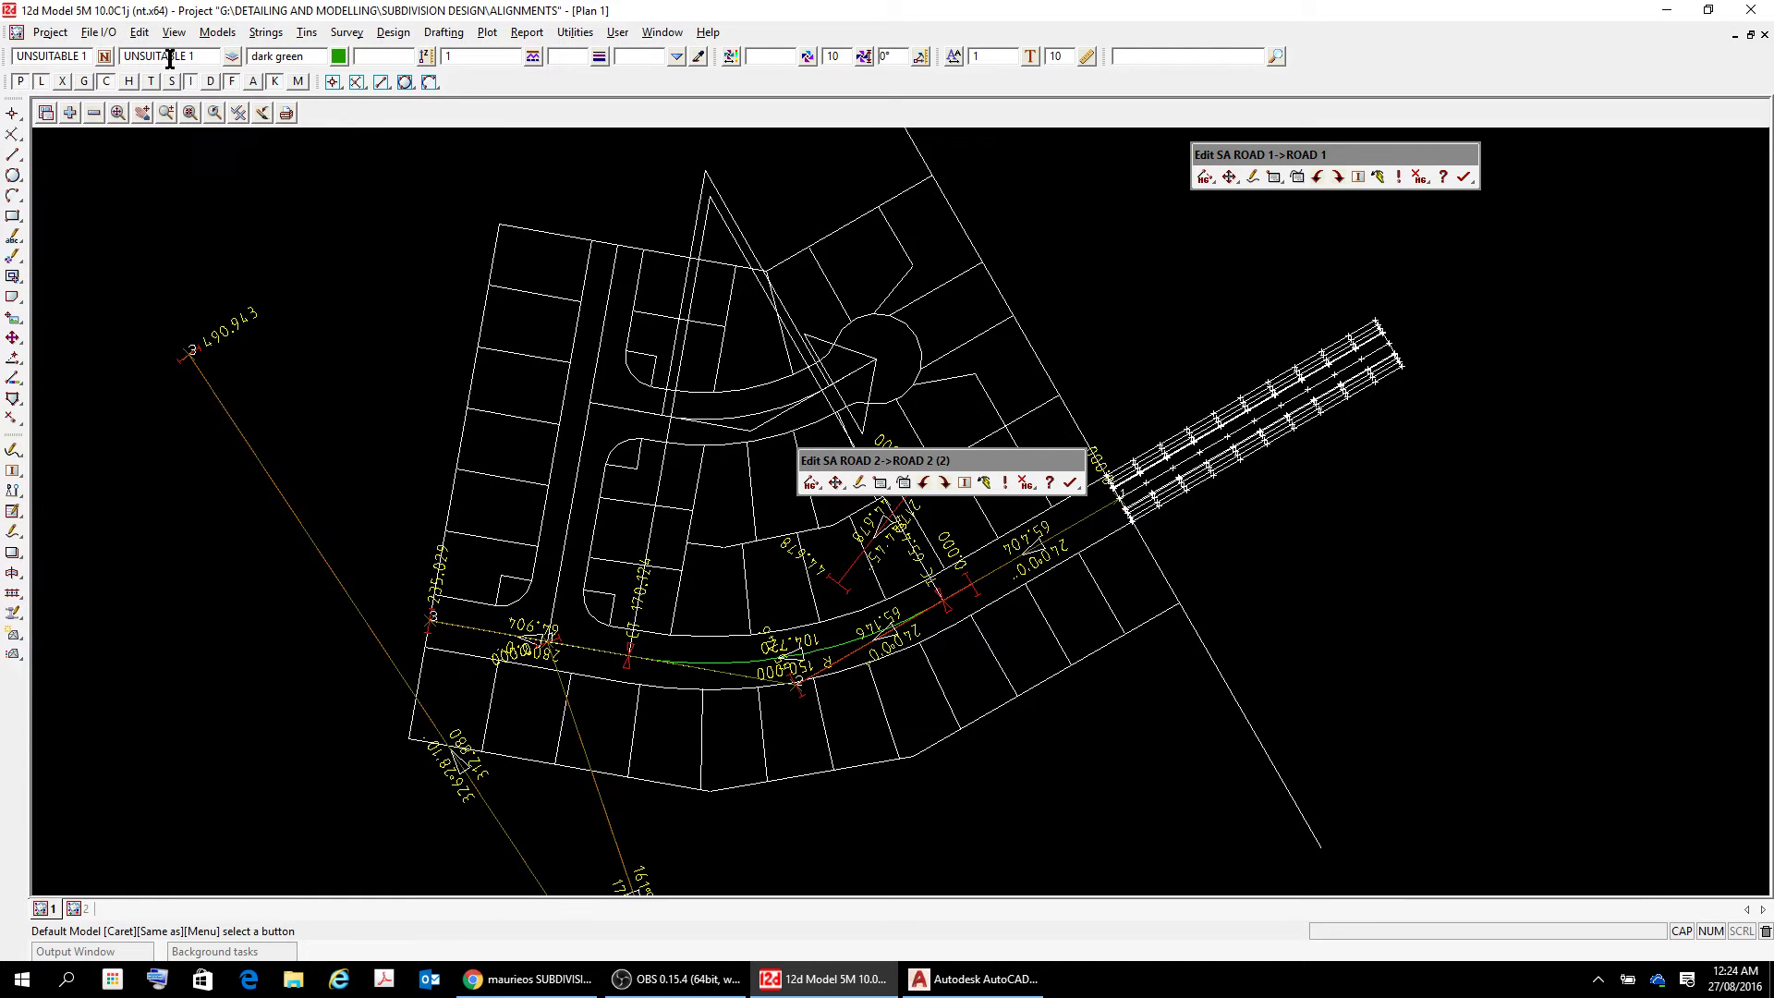
- Undo the last Append HG edit within the ROAD 2 super alignment and confirm it
click(914, 514)
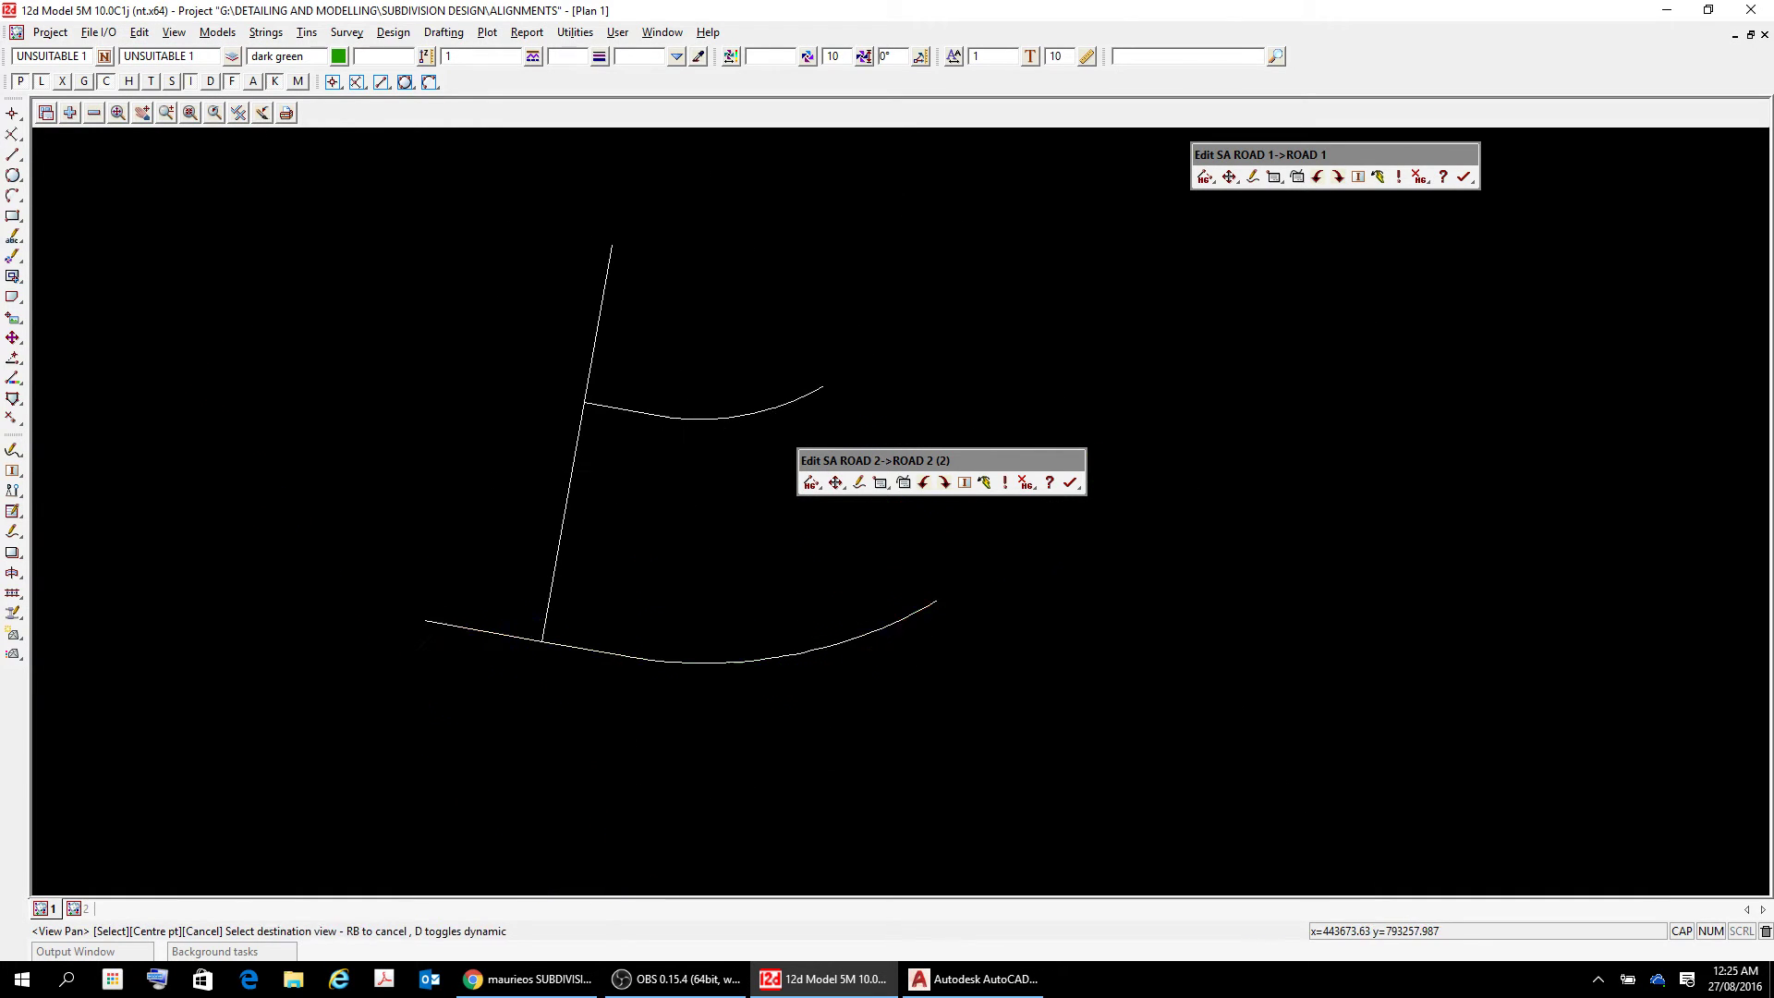
click(924, 484)
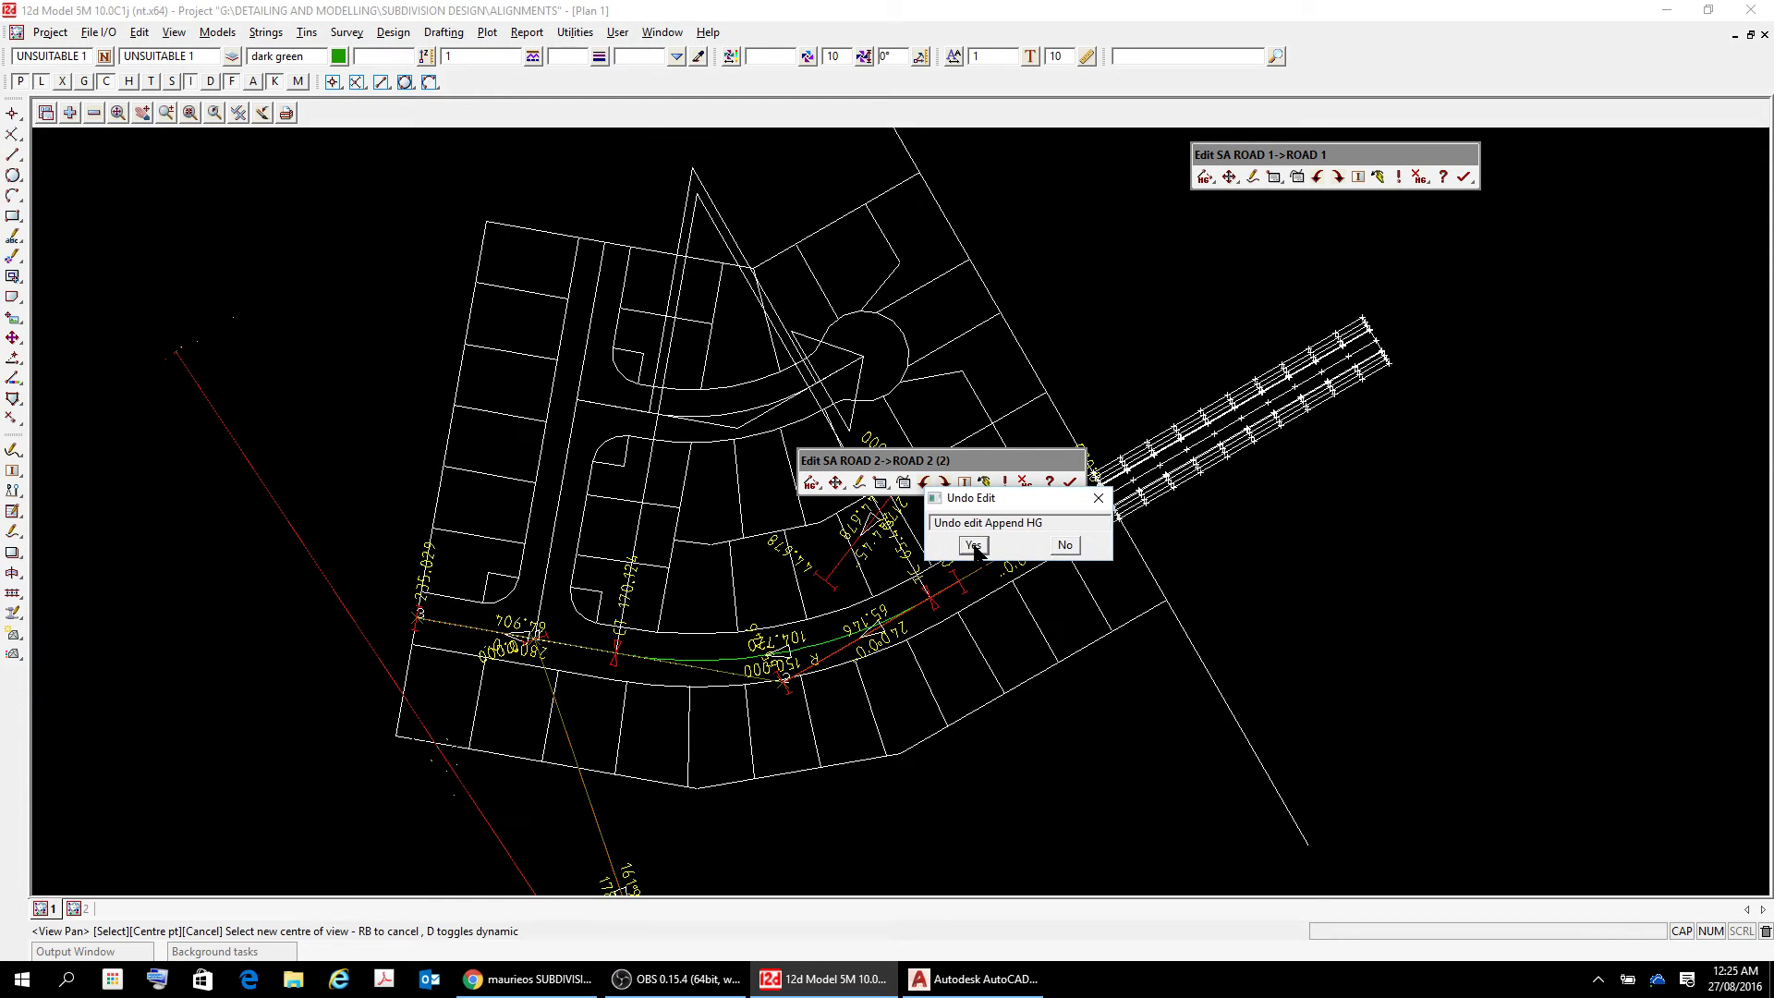
click(973, 545)
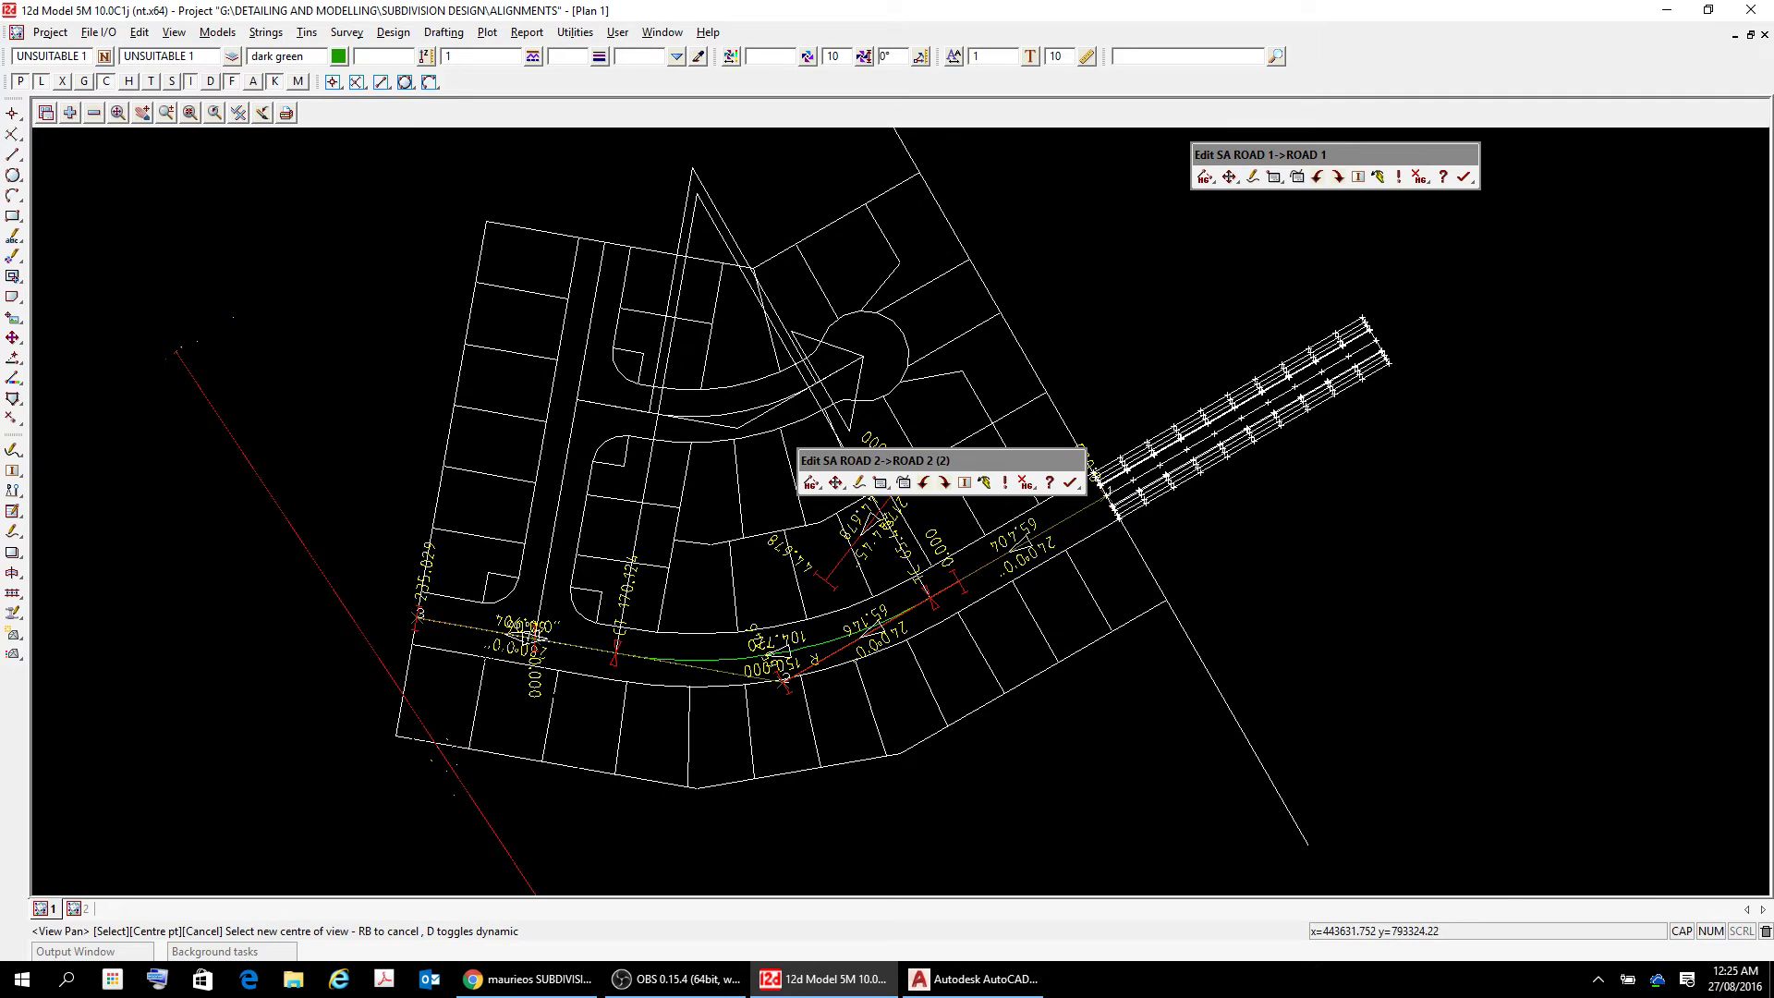
- Append the ROAD 2 HIP at the northern end of its ROAD CENTRELINE string and finish appending
scroll(374, 493, down, 3)
scroll(441, 497, up, 5)
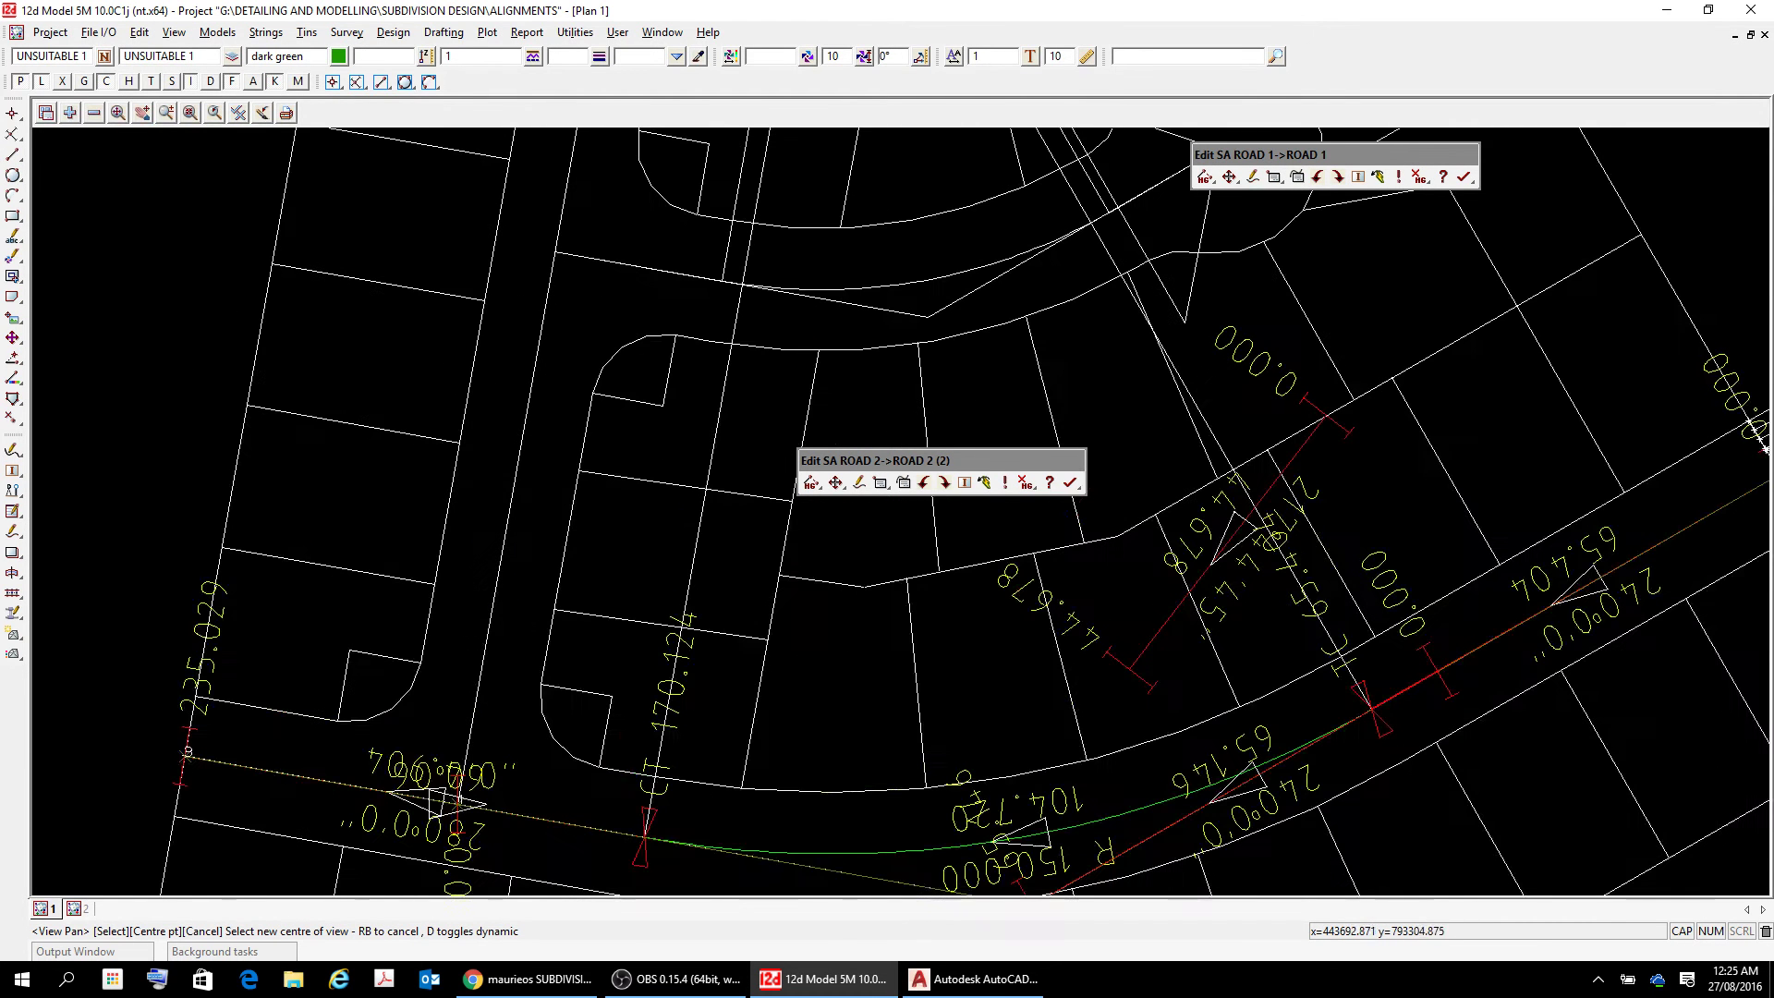
scroll(527, 629, down, 1)
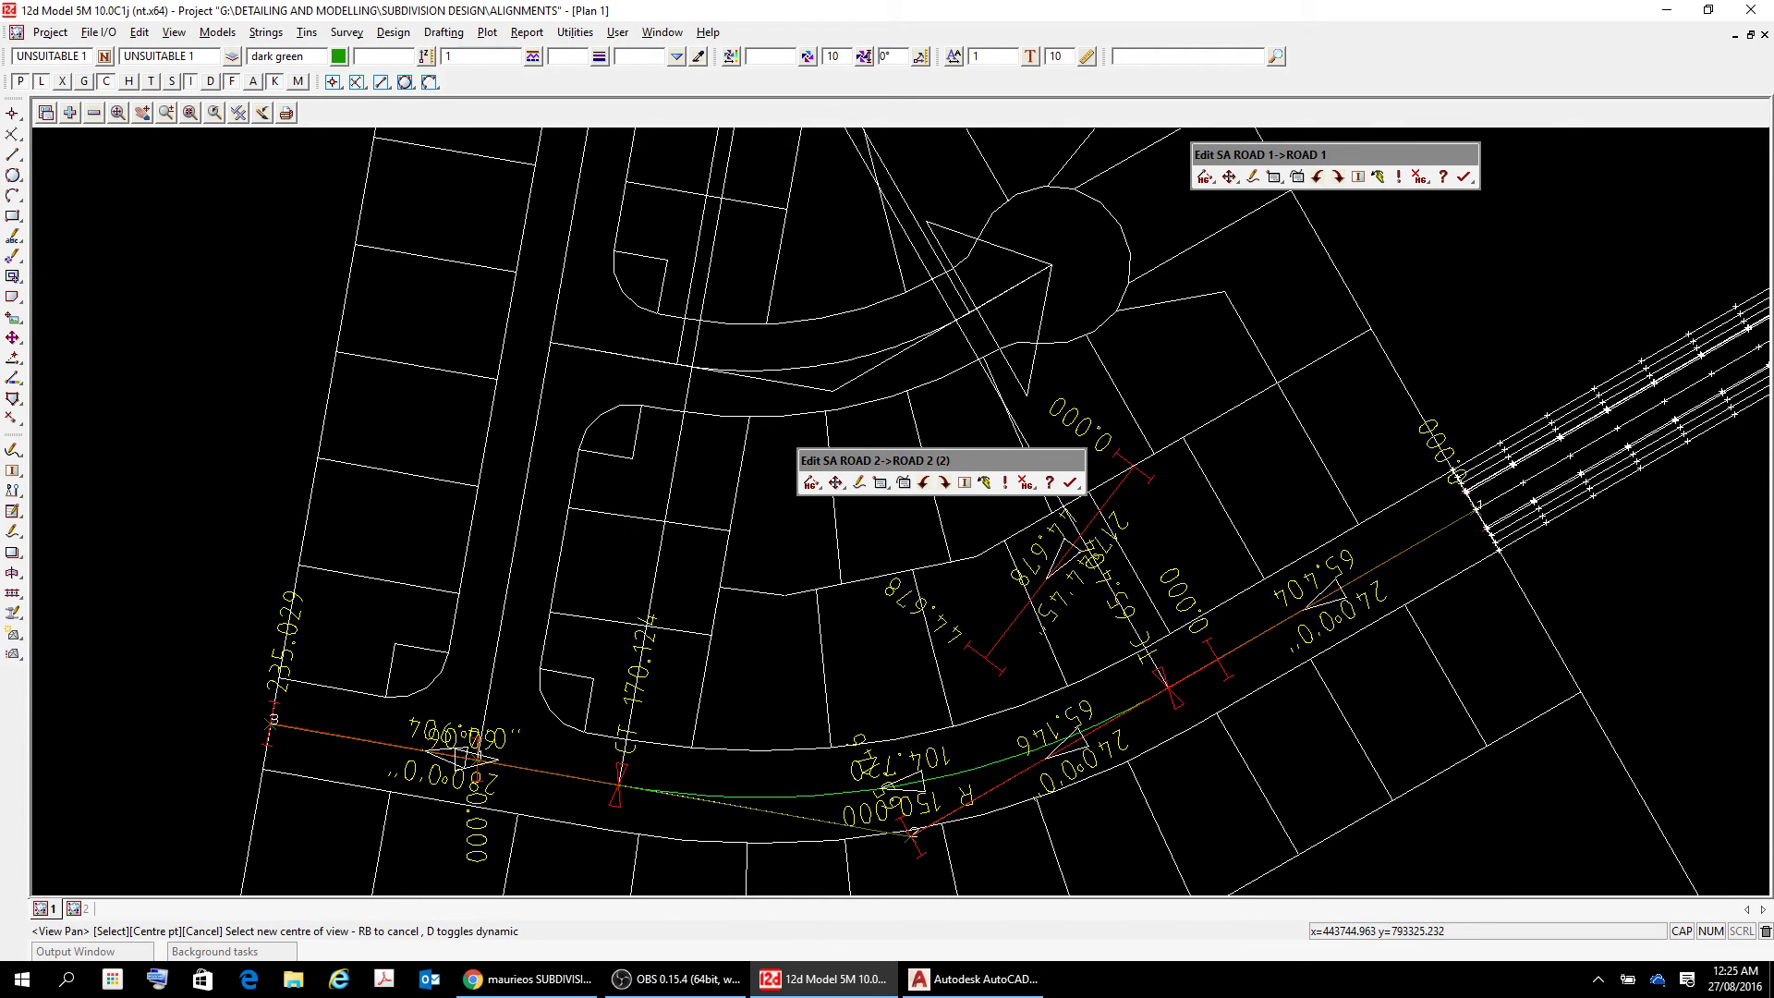
scroll(804, 480, down, 1)
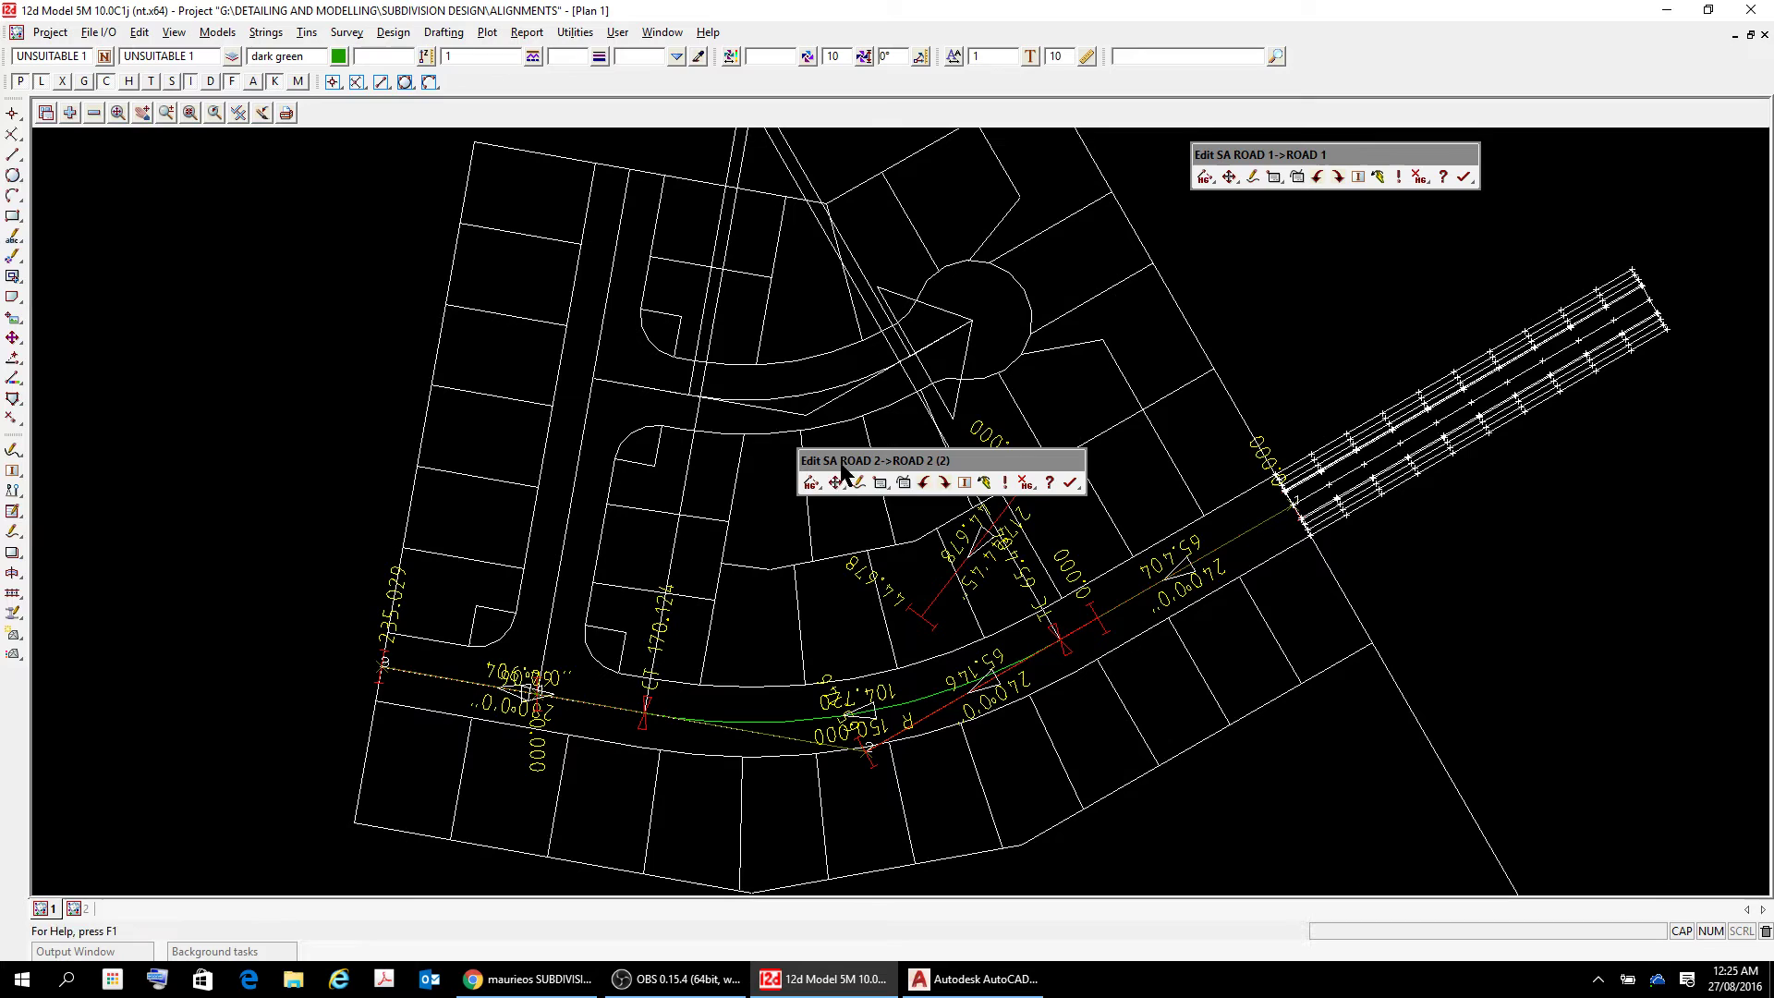
click(811, 482)
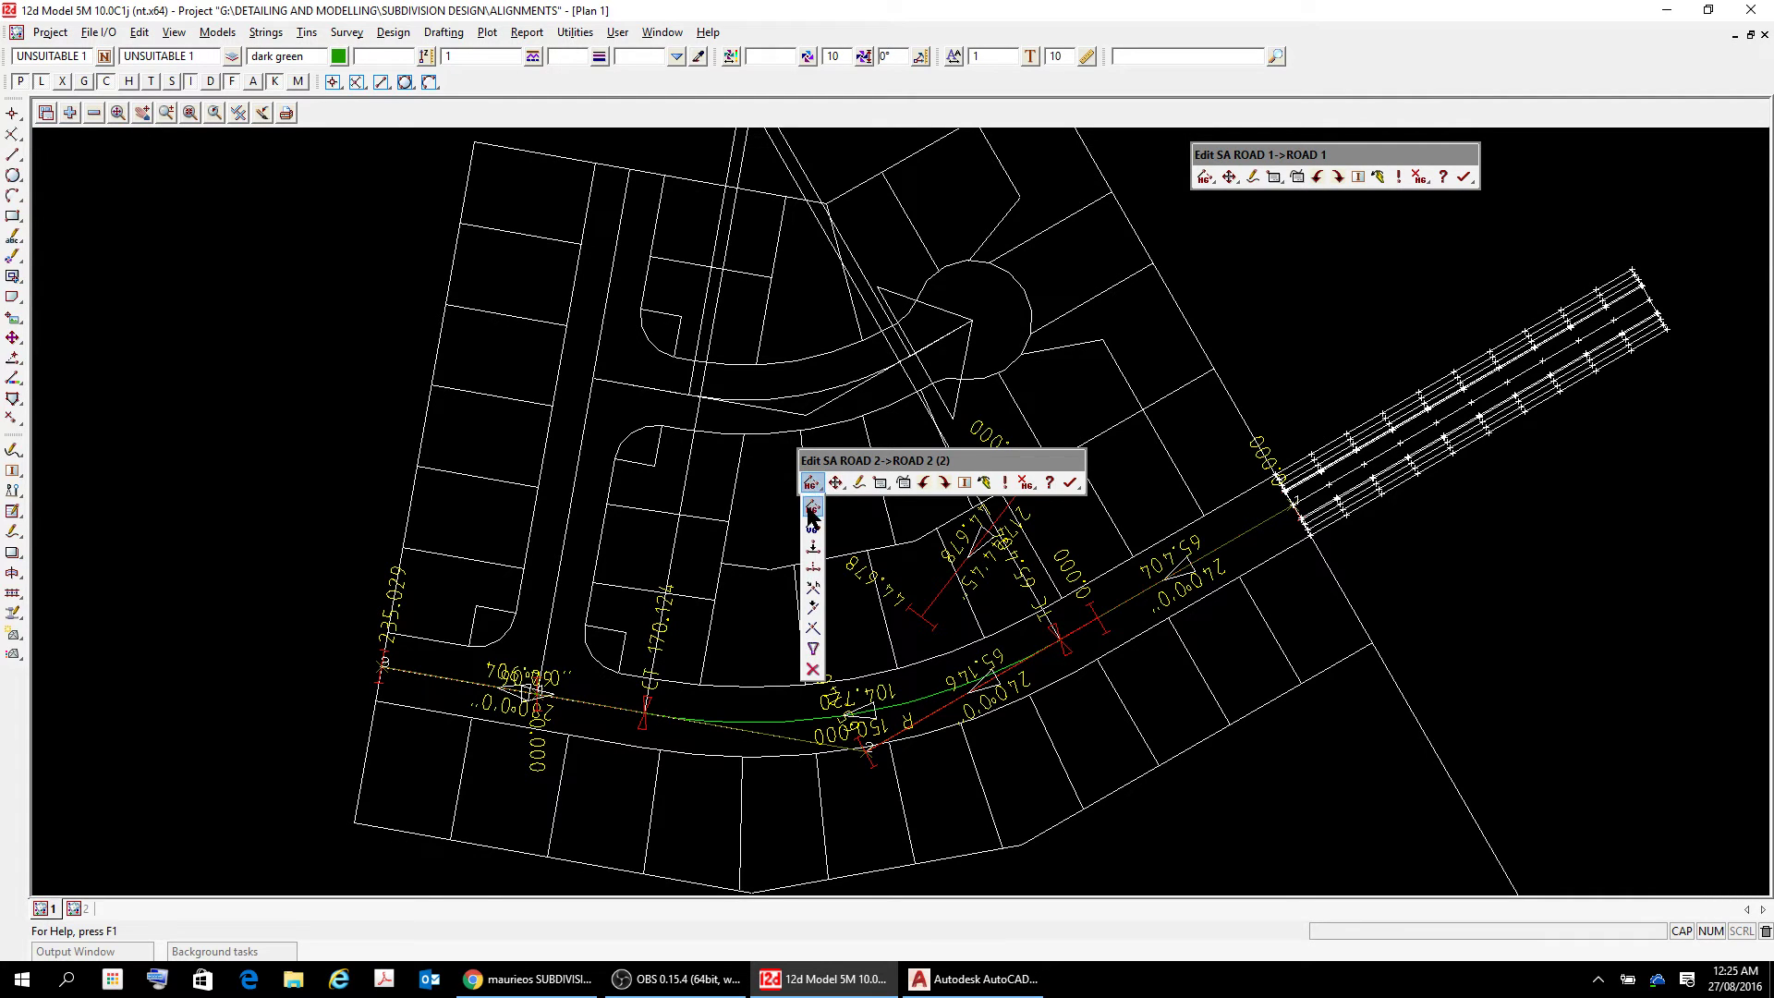
click(812, 511)
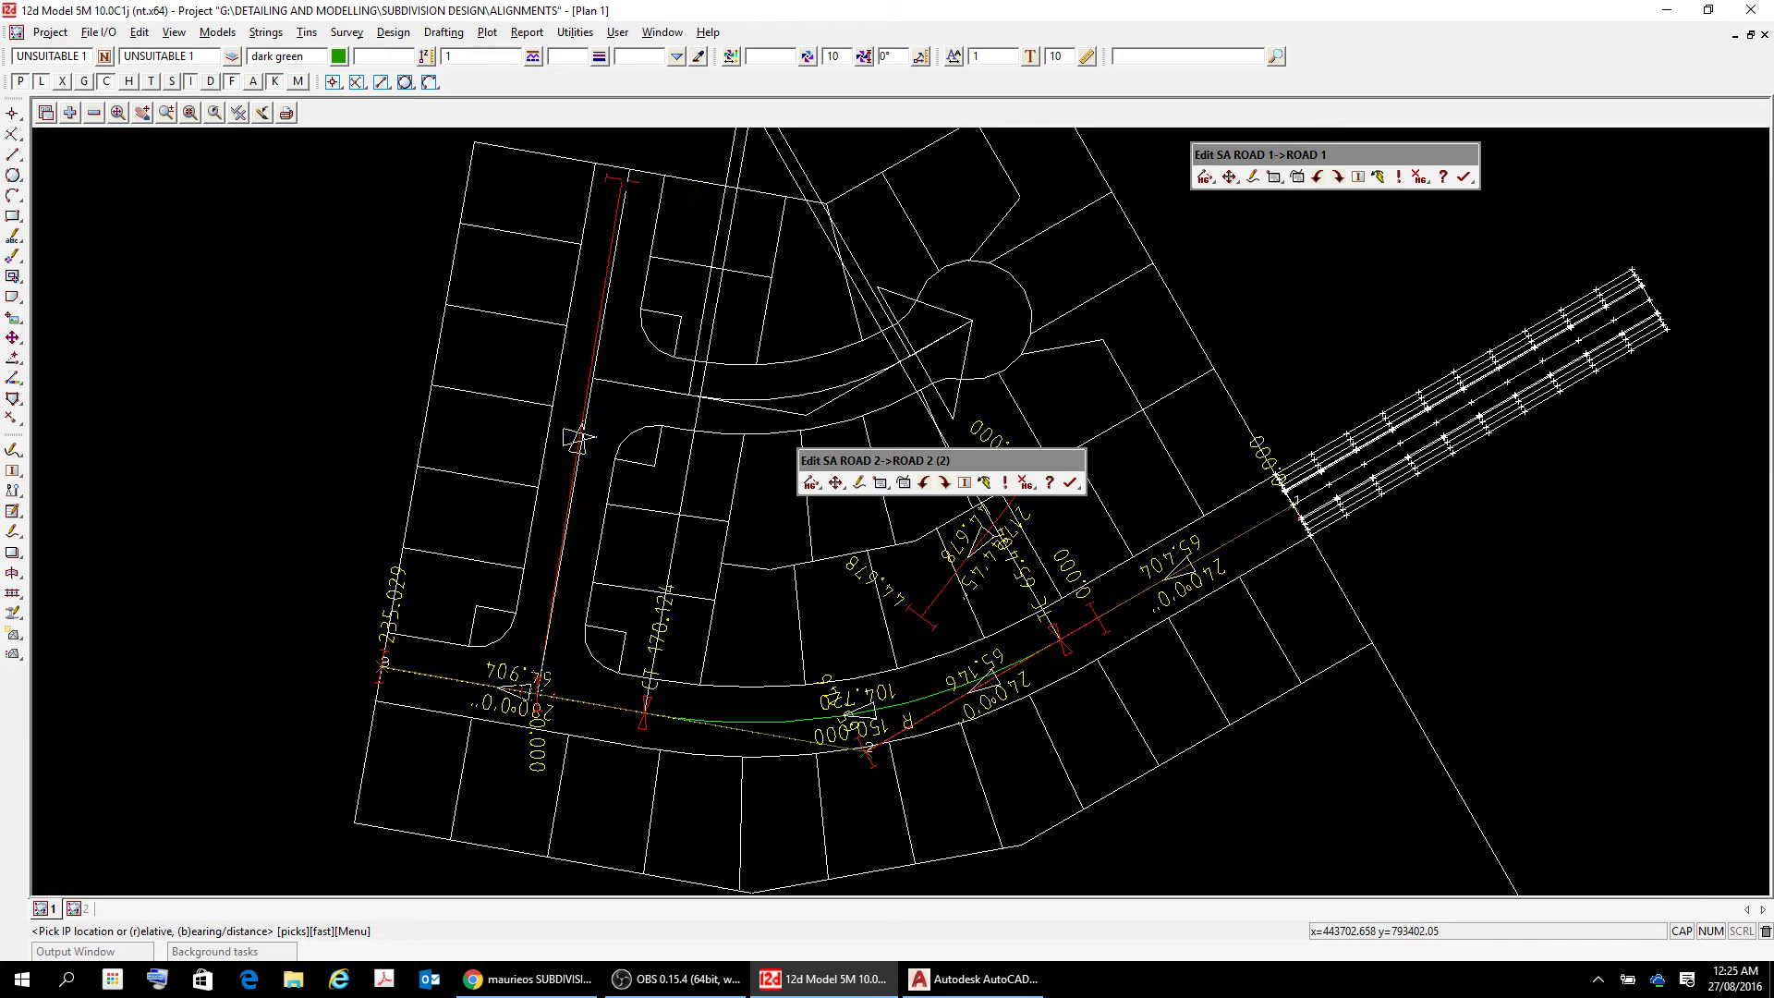
click(629, 168)
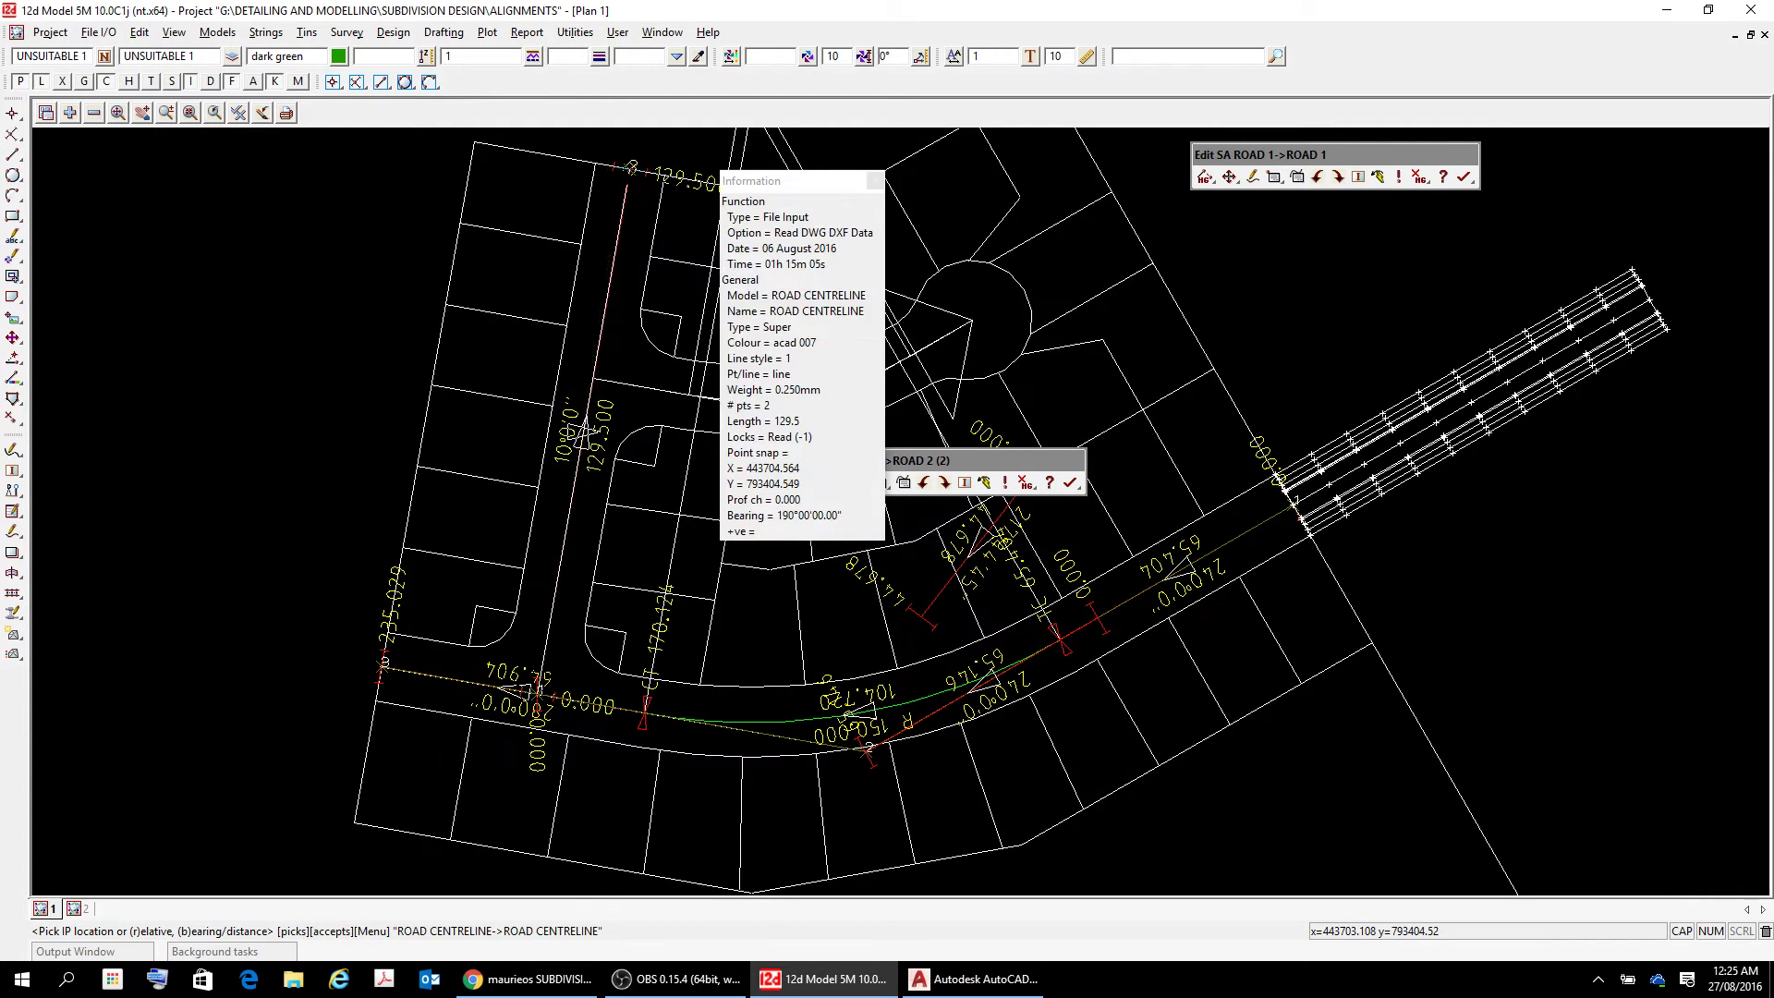
right_click(629, 168)
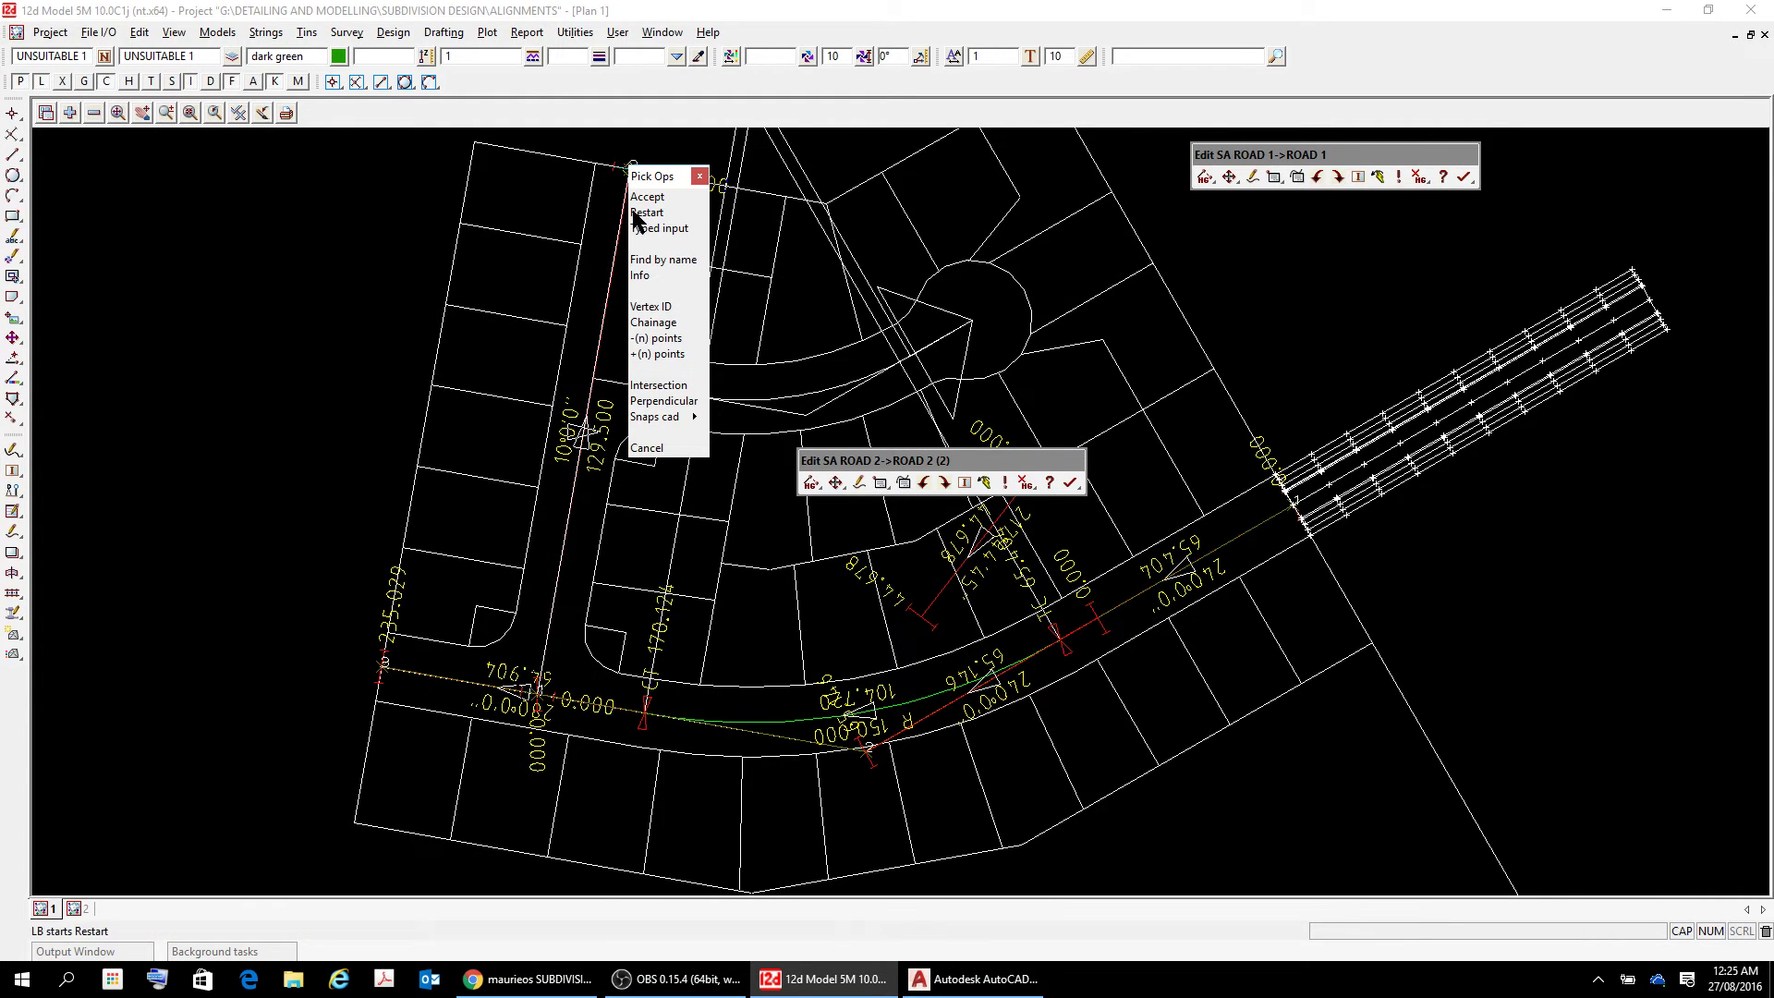
click(647, 197)
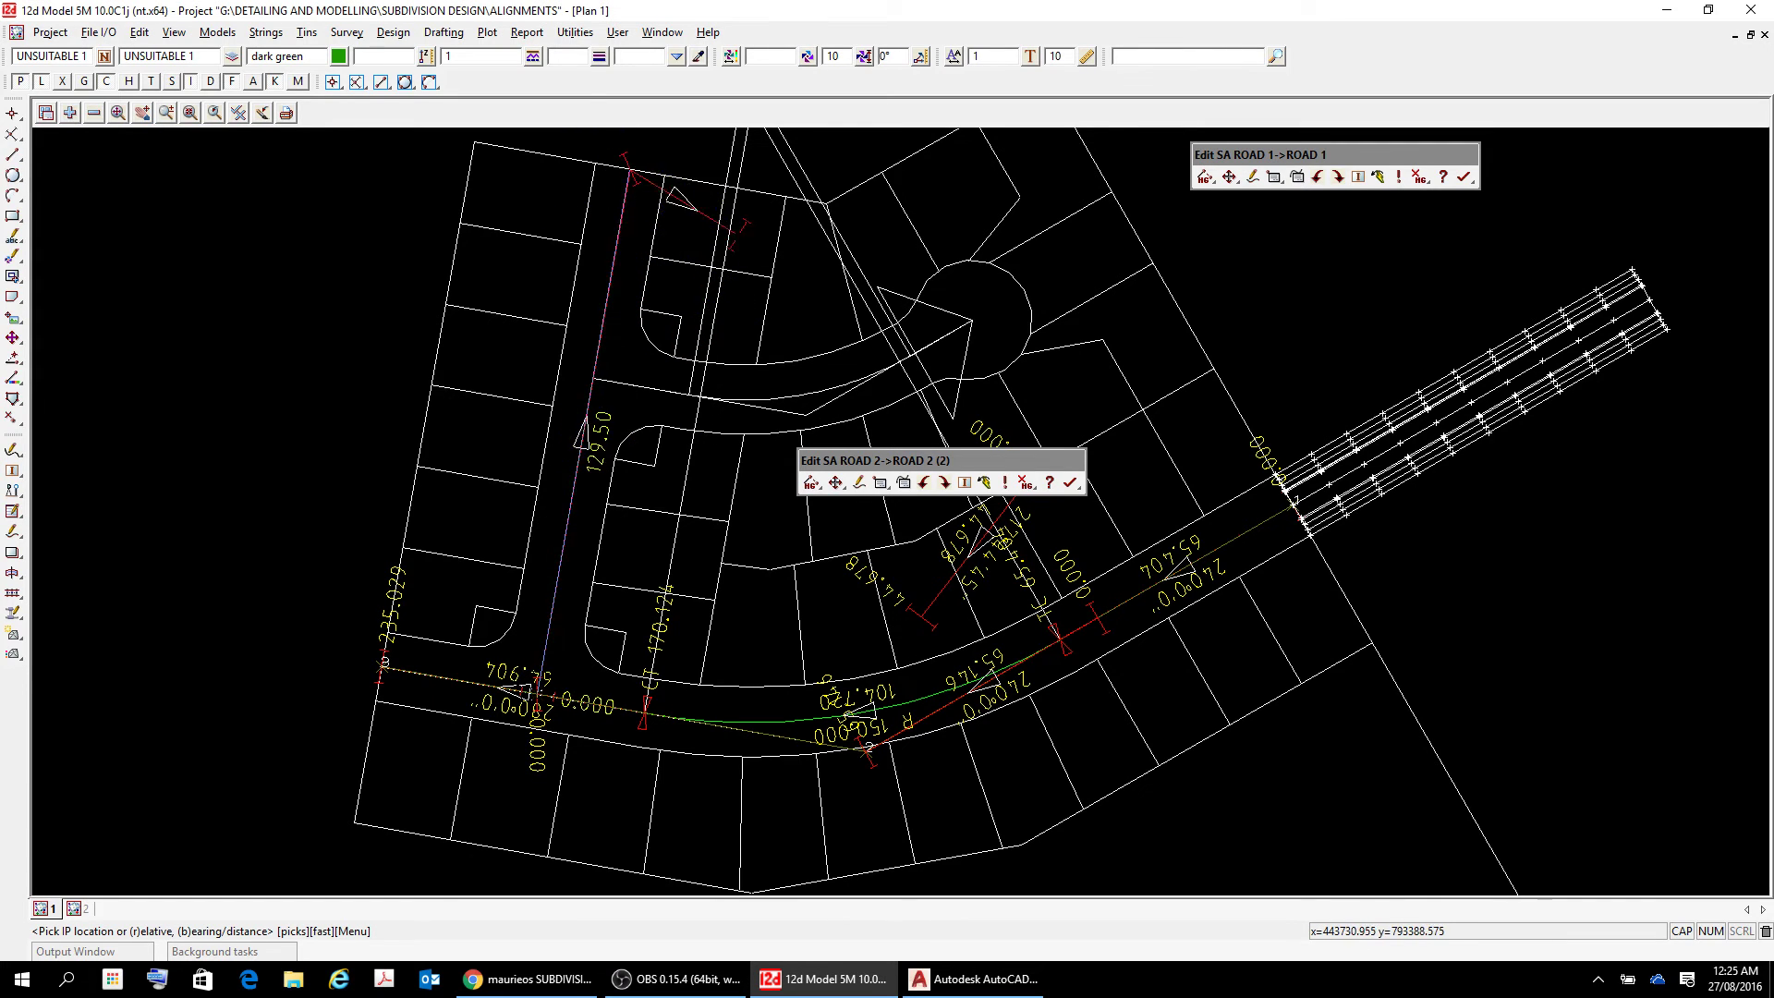
key(Escape)
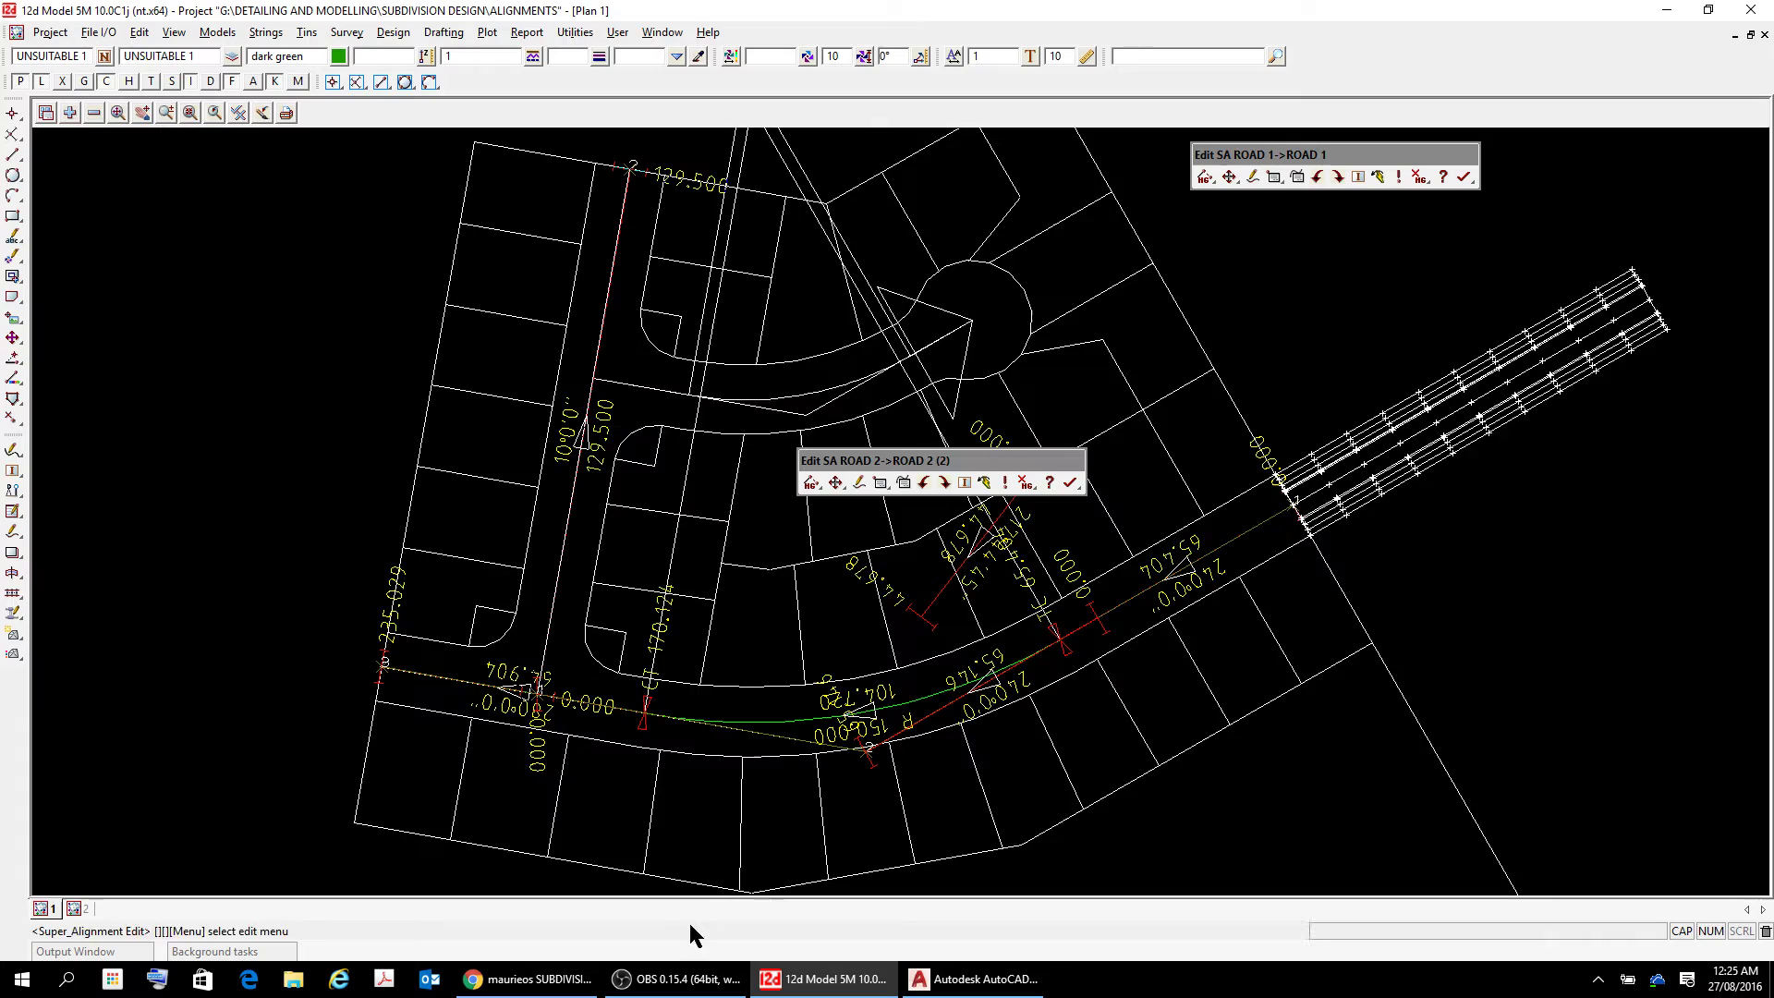
- Check where ROAD 2 starts on ROAD 1, and place its edit toolbar just below the ROAD 1 one, clear of the plan
scroll(539, 667, up, 5)
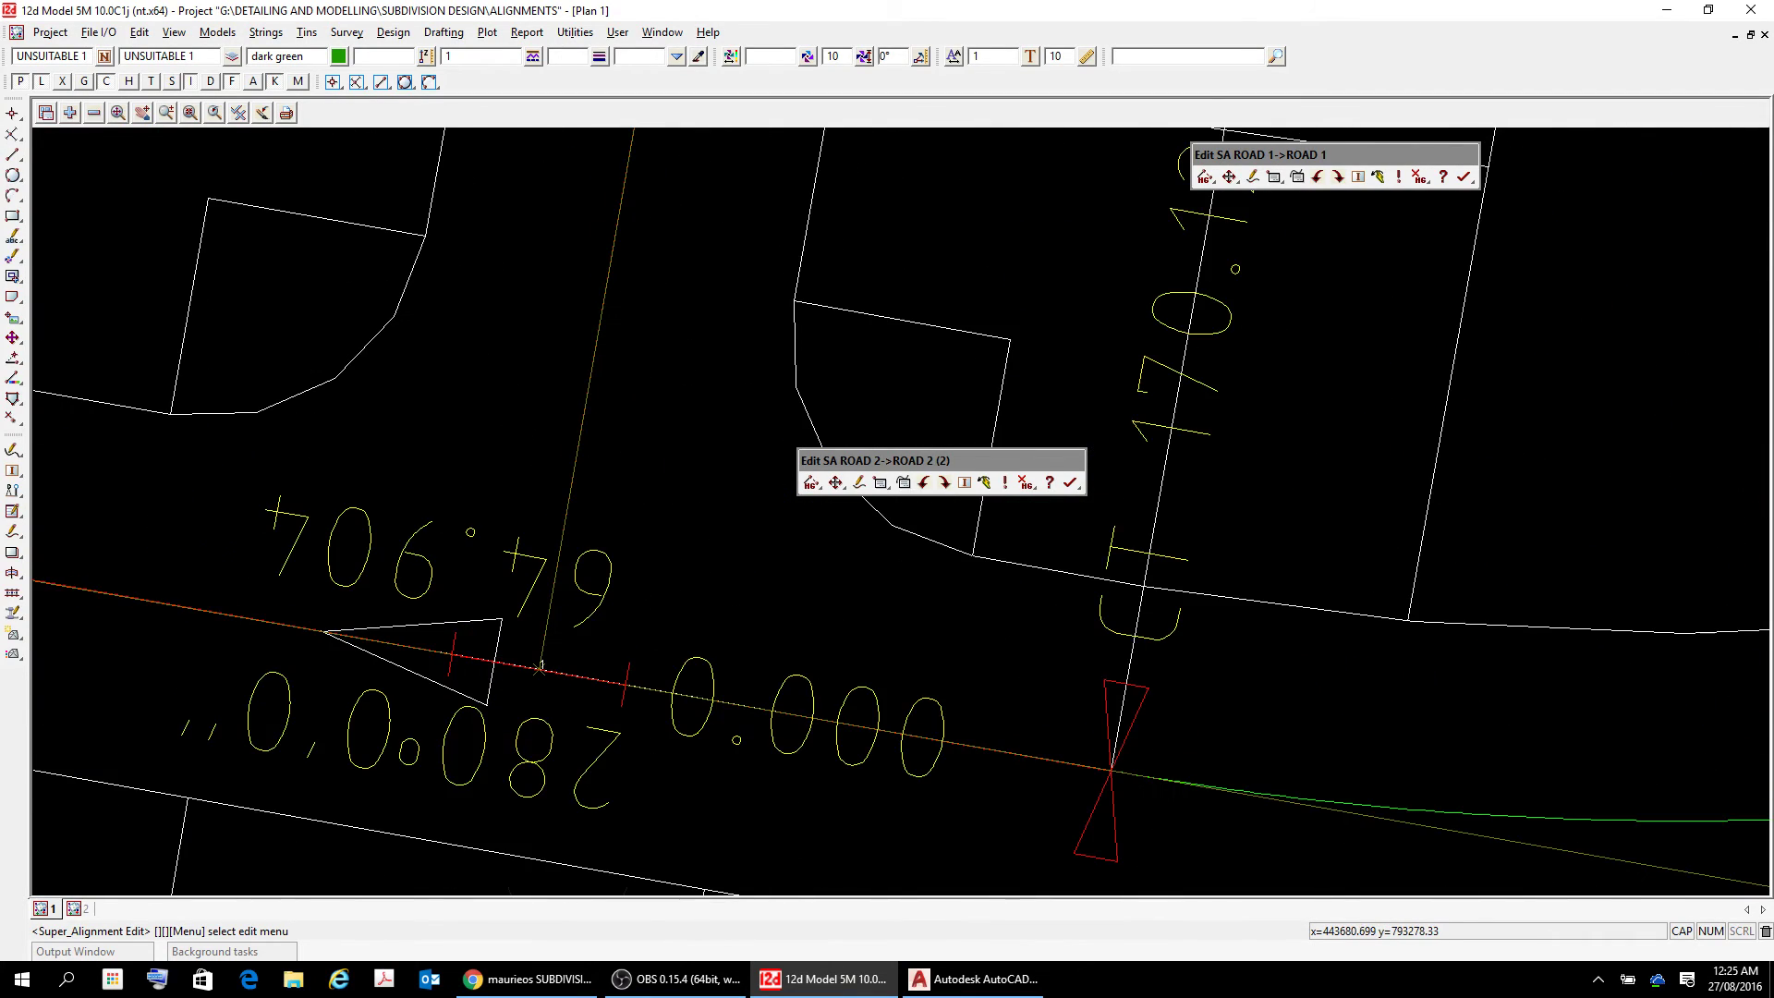
scroll(539, 667, up, 2)
scroll(540, 667, down, 5)
scroll(684, 497, down, 5)
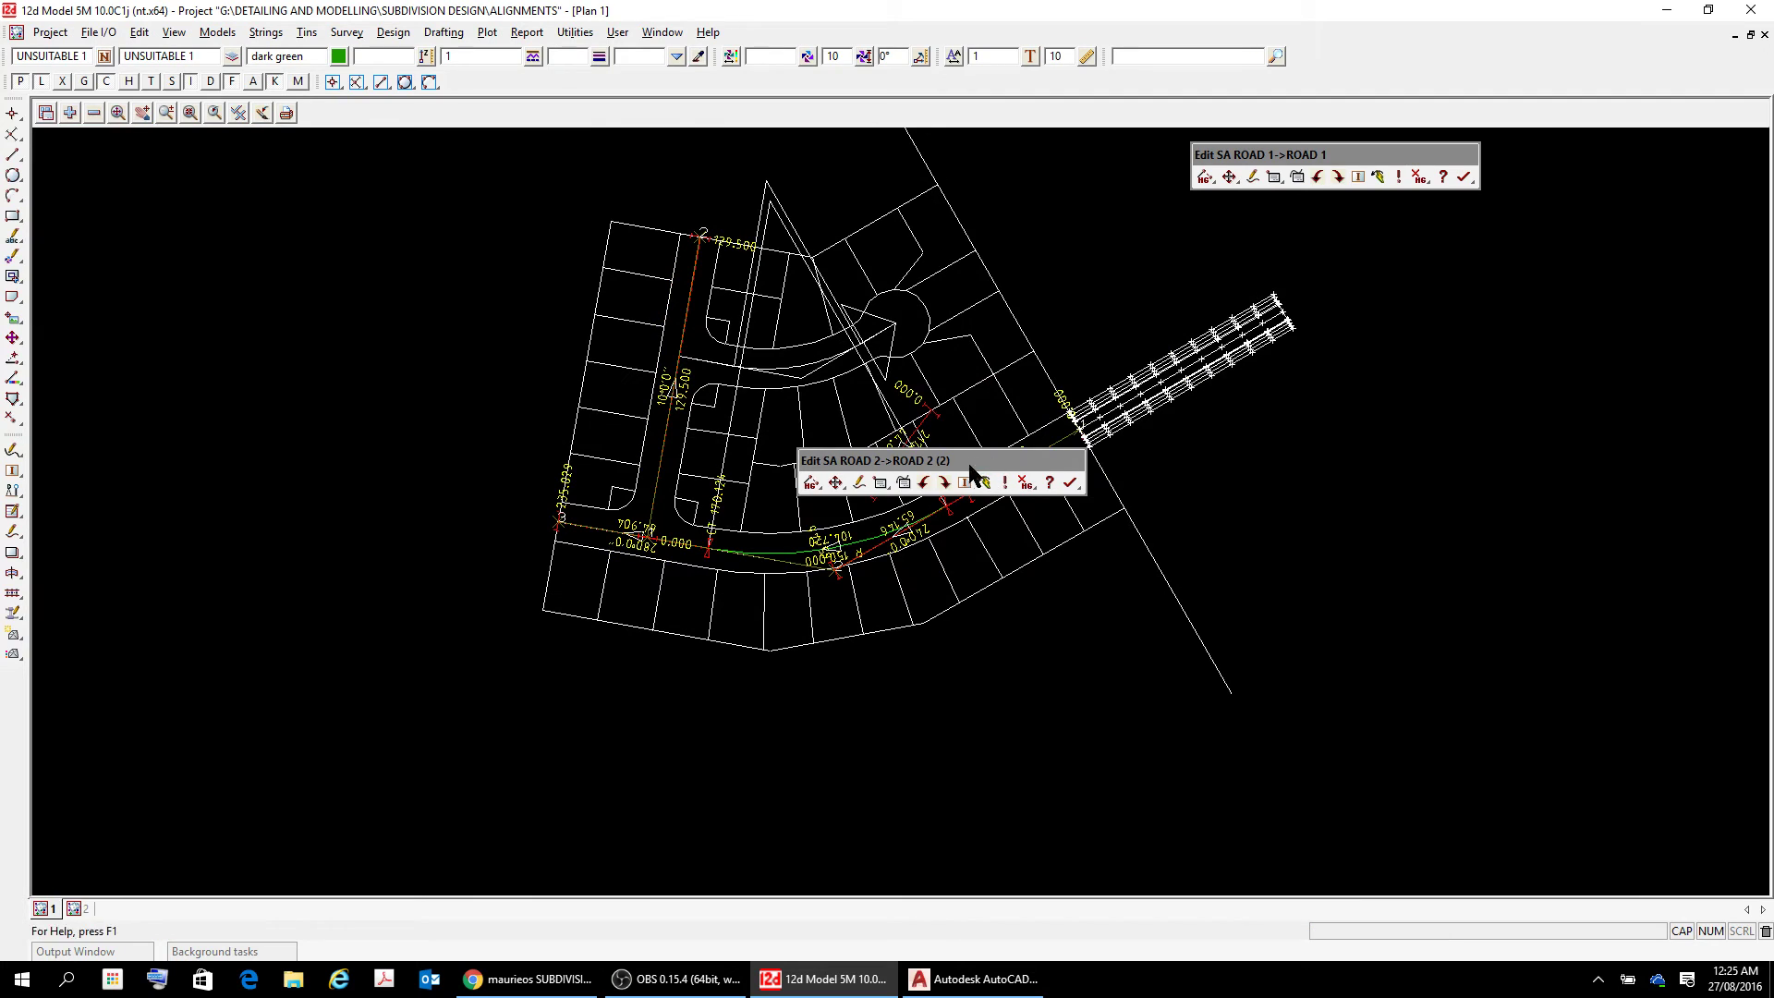
drag(972, 460, 1362, 223)
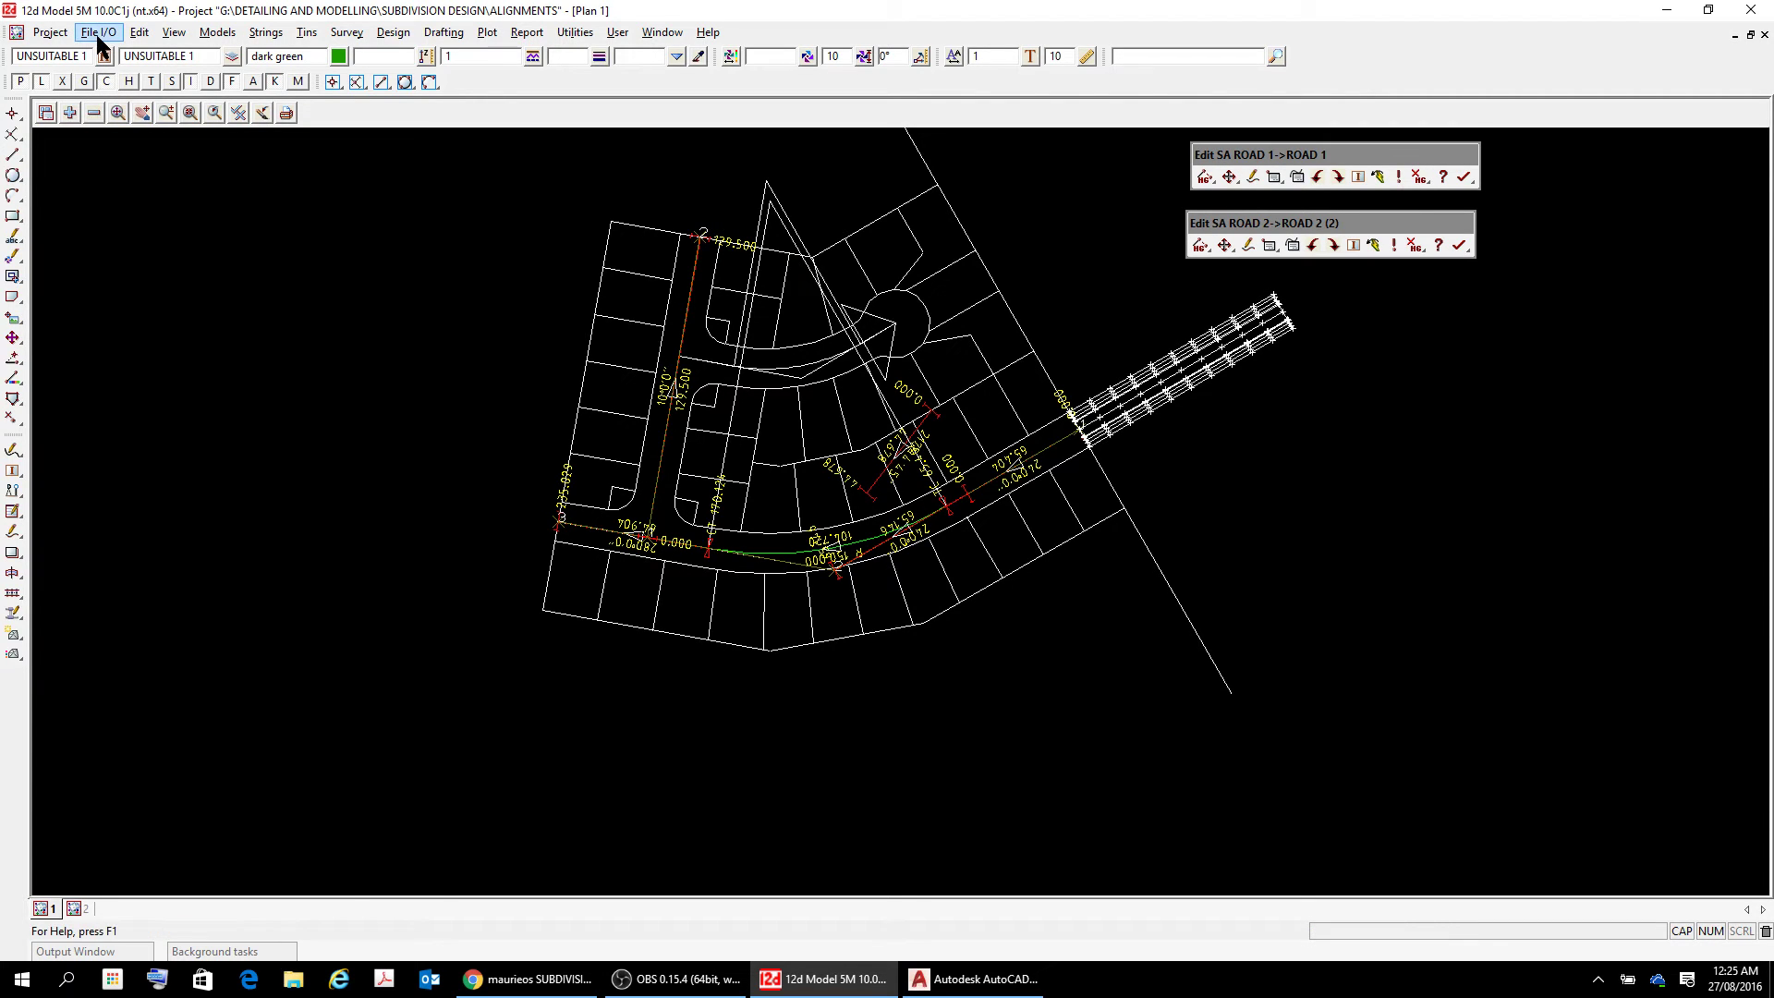
- Start a new super alignment and name it ROAD 3, keeping its settings window clear of the road layout
click(262, 37)
mouse_move(305, 99)
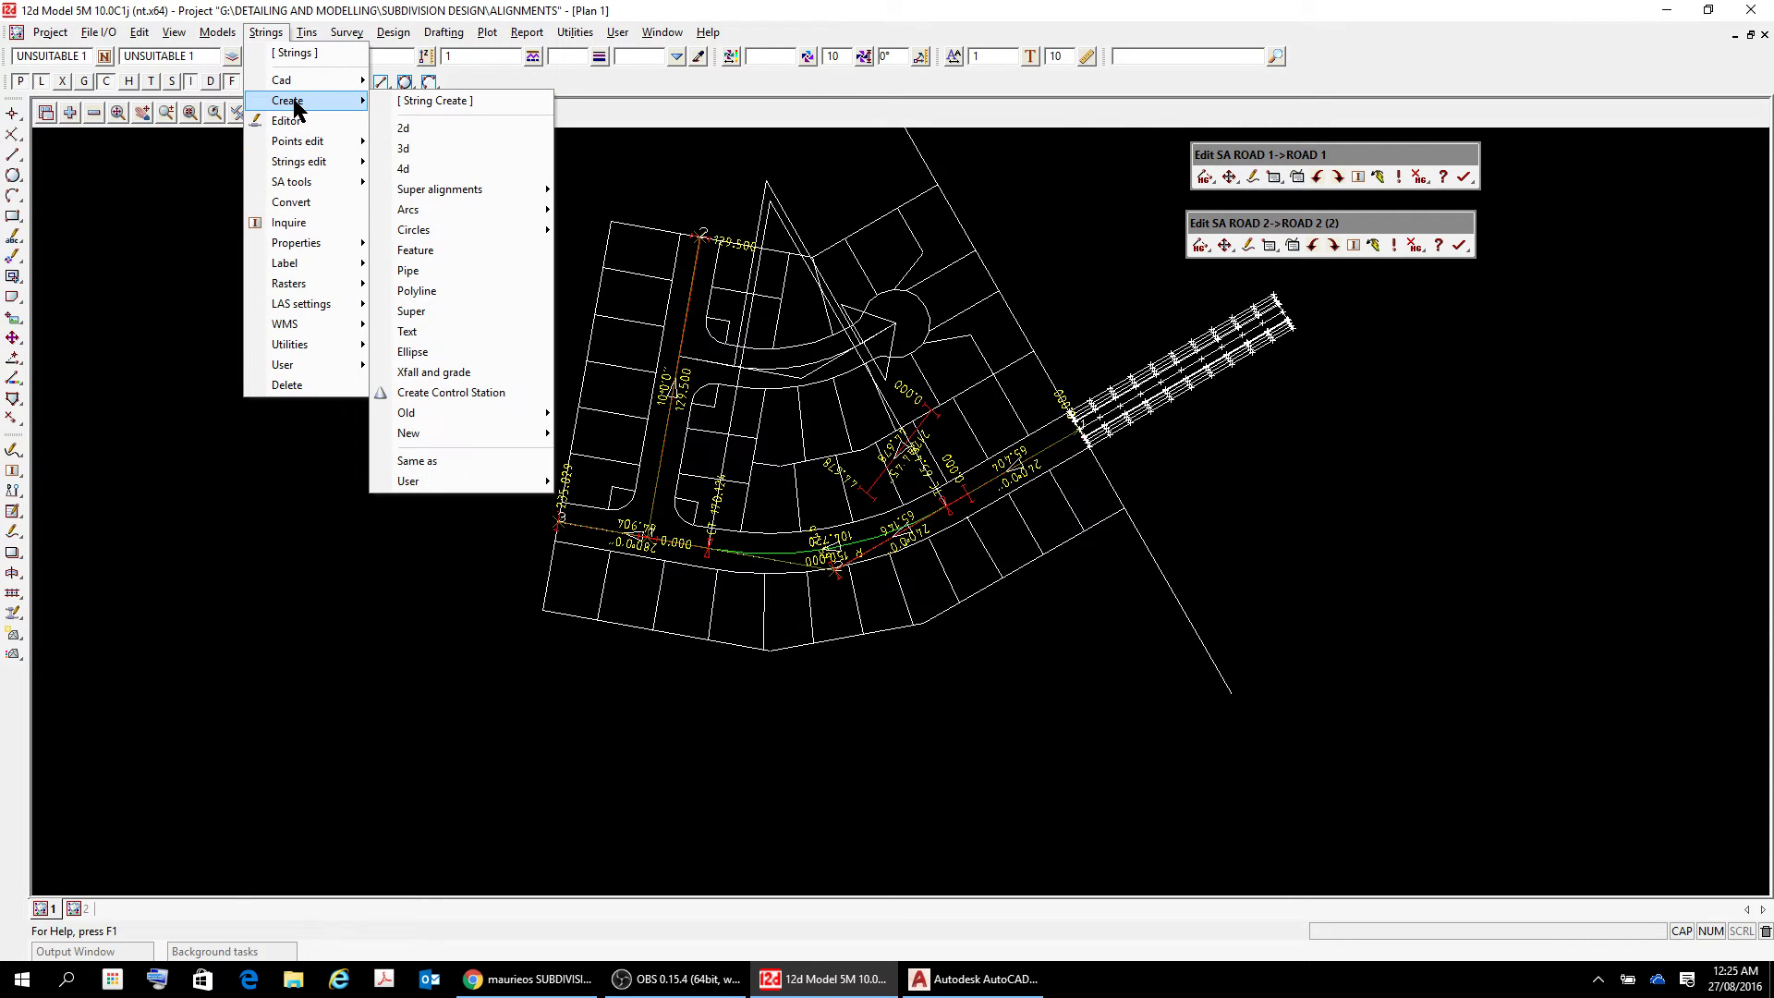
mouse_move(450, 197)
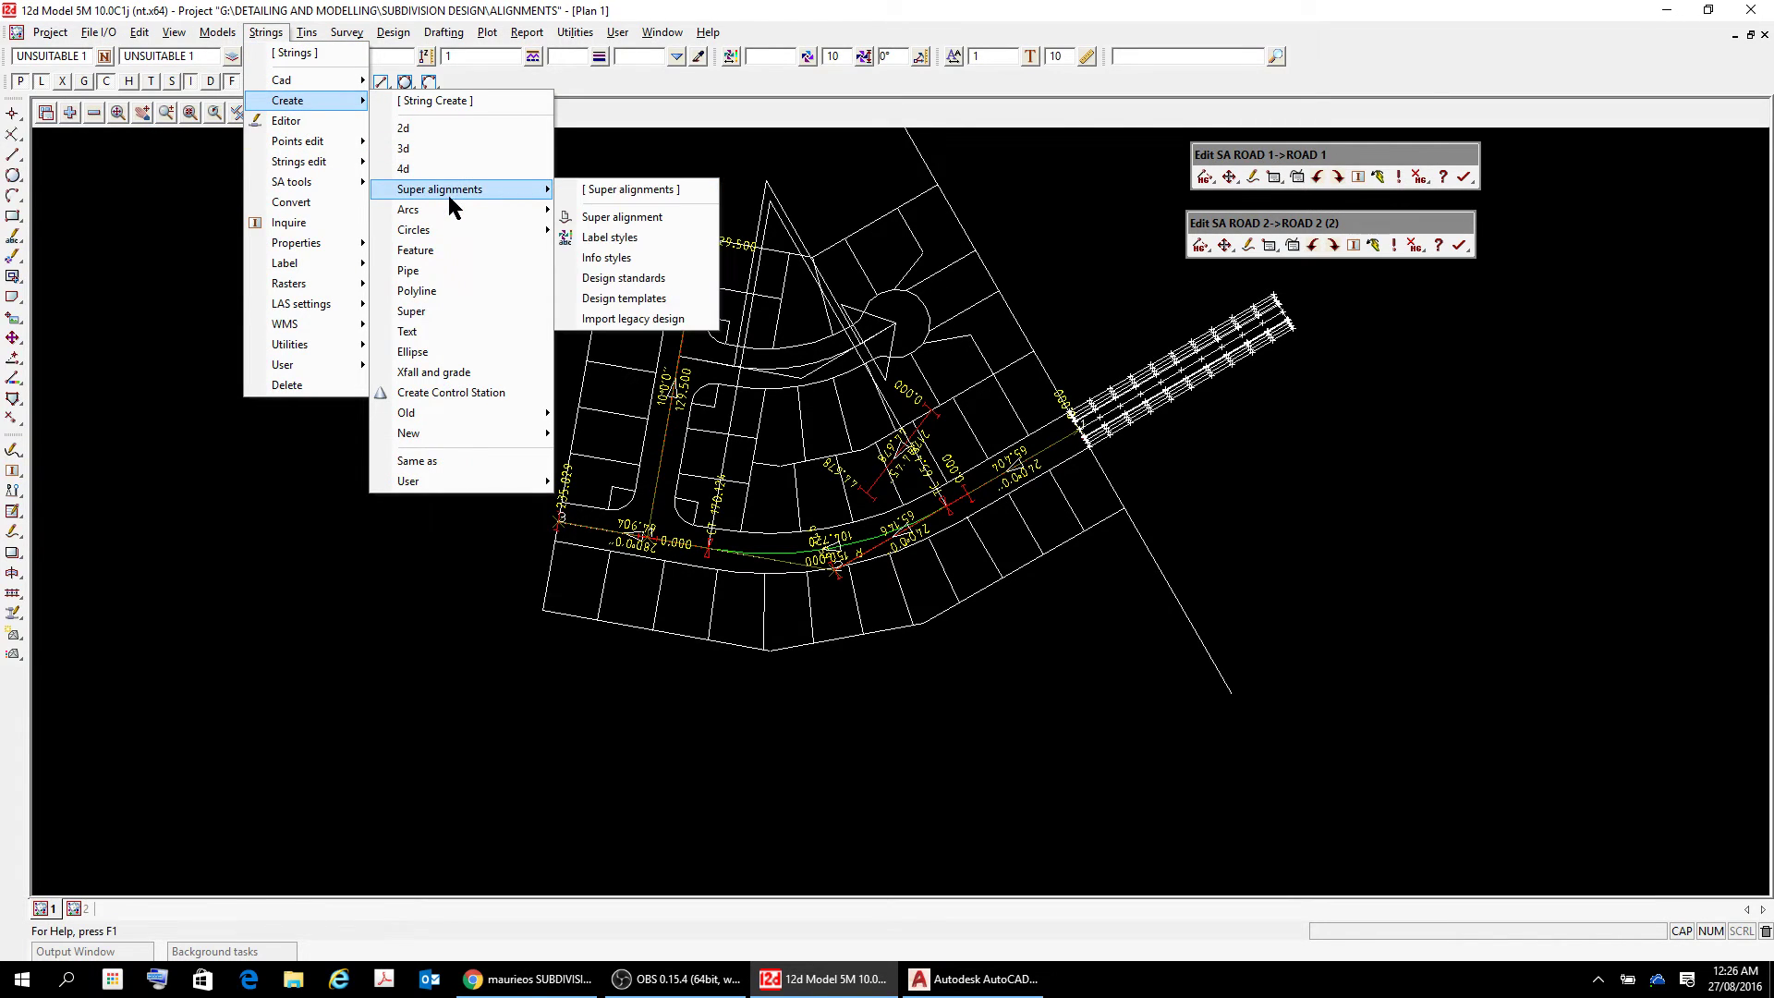
click(611, 219)
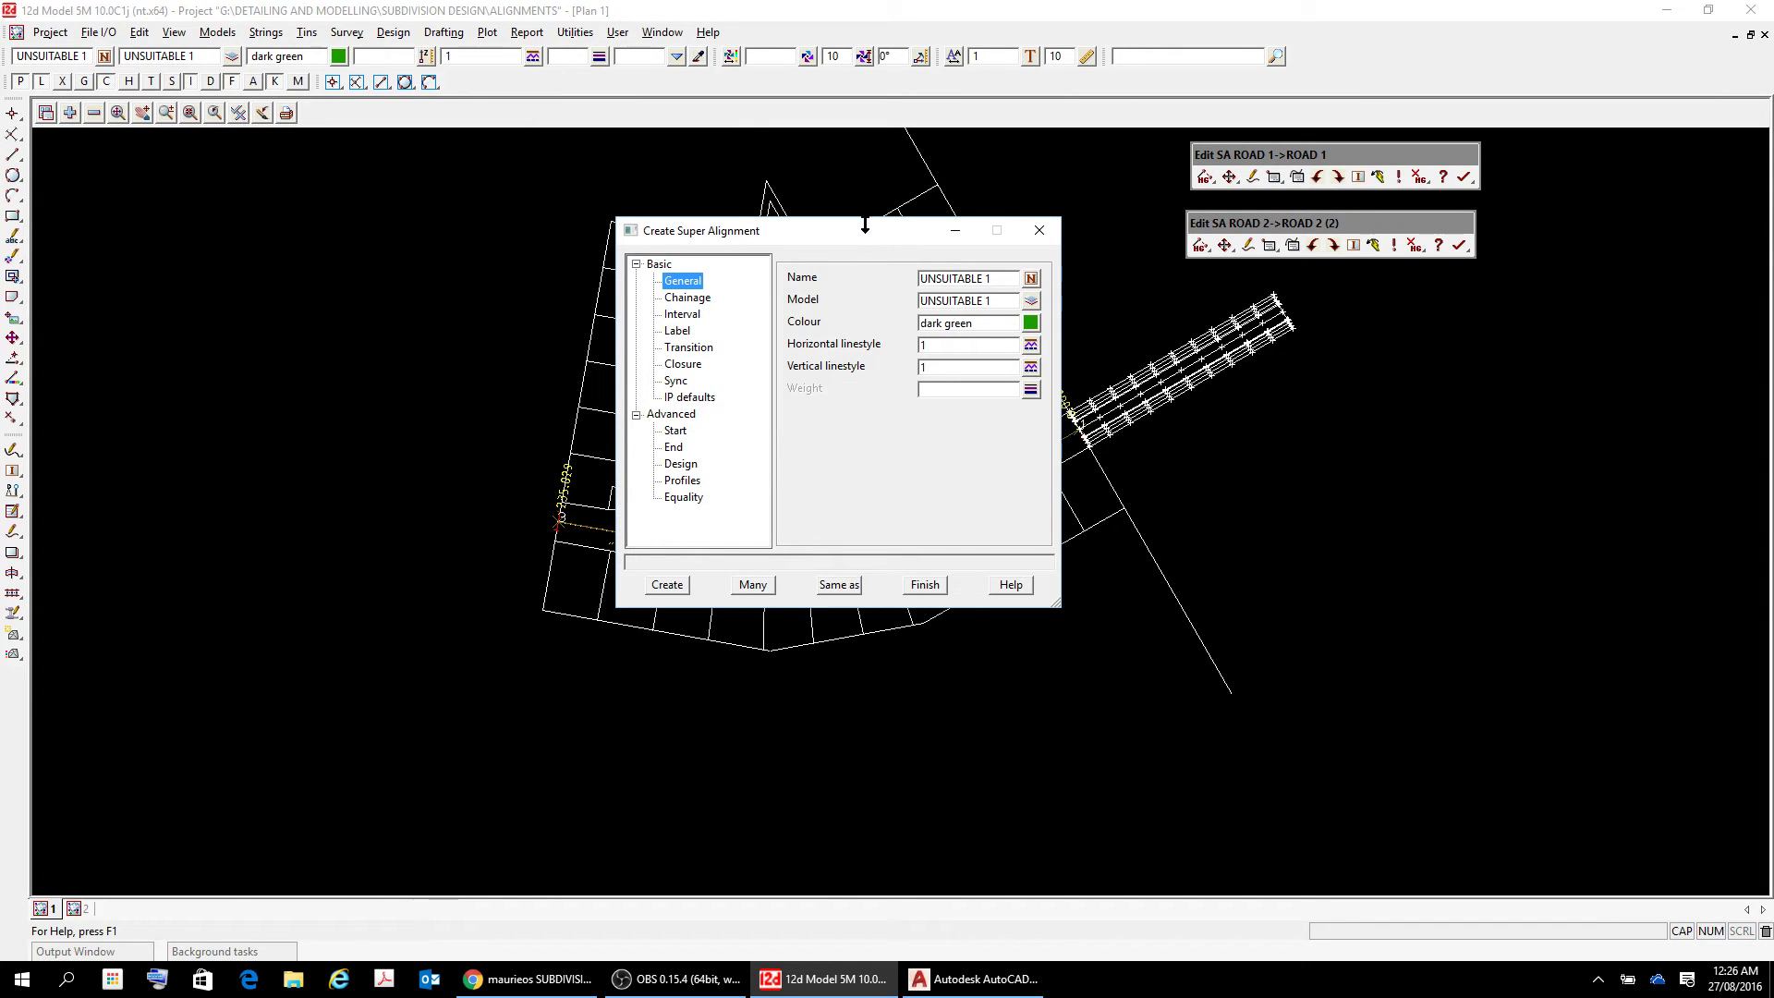
drag(855, 233, 323, 221)
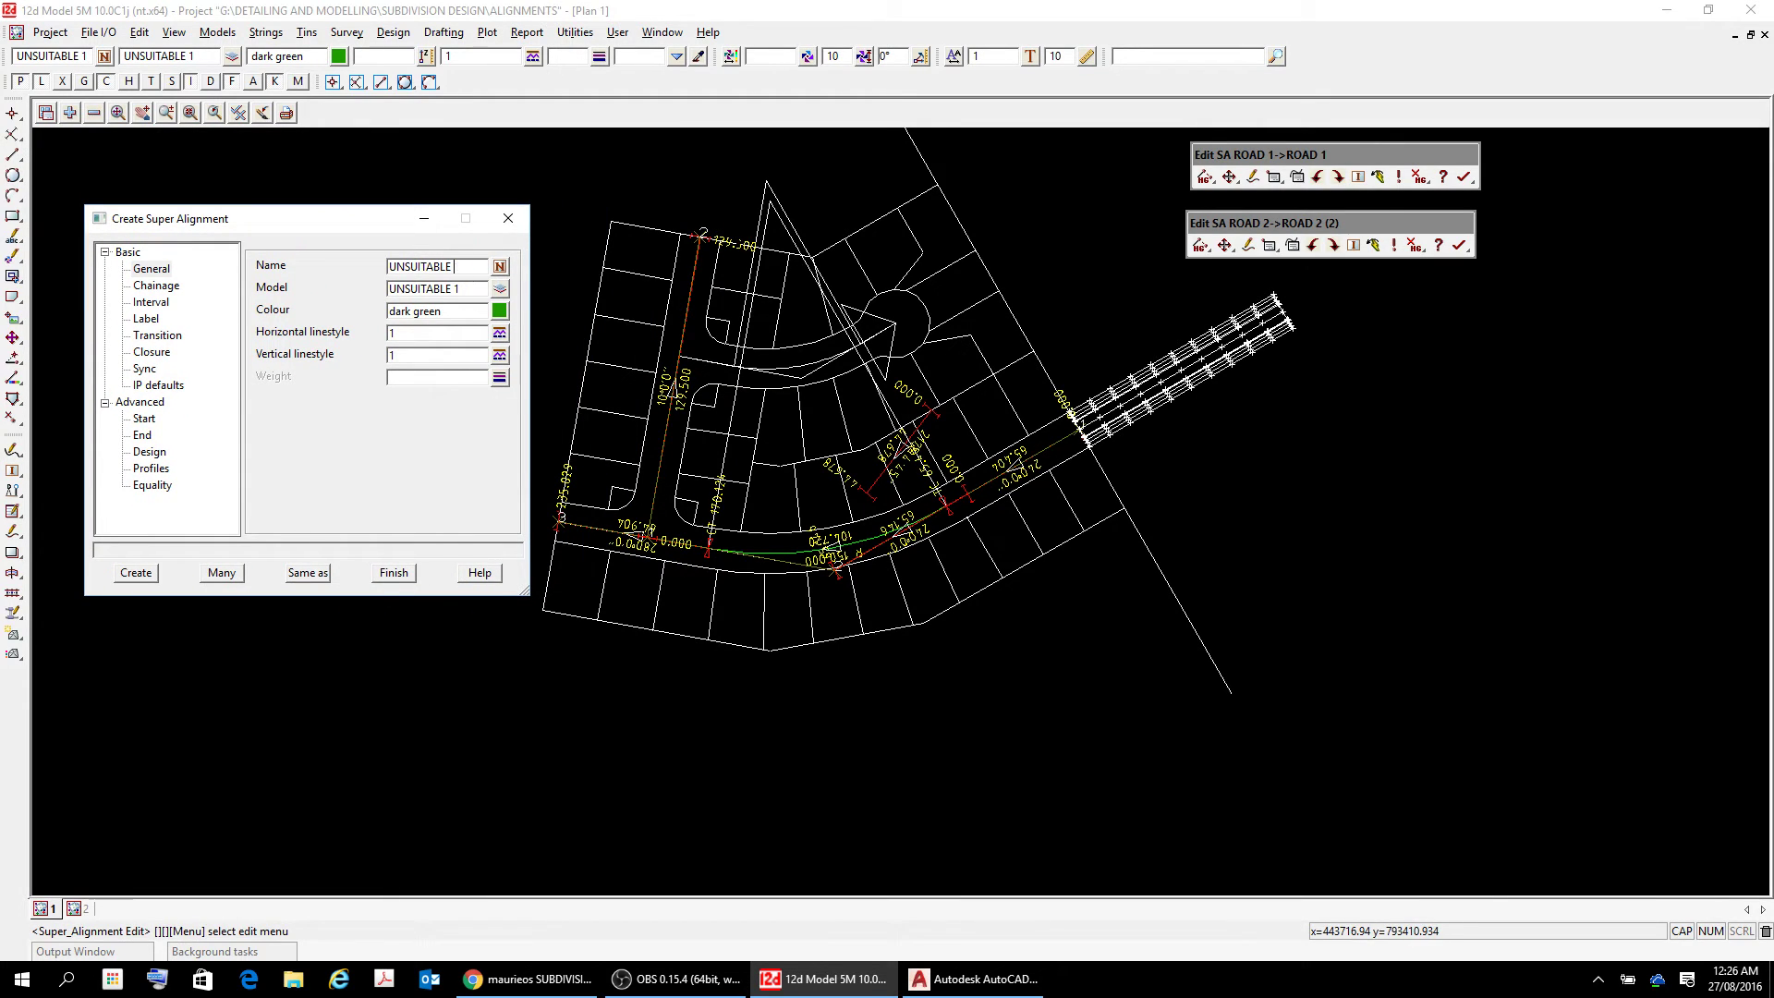
key(BackSpace)
key(BackSpace)
key(BackSpace)
key(BackSpace)
key(BackSpace)
key(BackSpace)
key(BackSpace)
key(BackSpace)
key(BackSpace)
key(BackSpace)
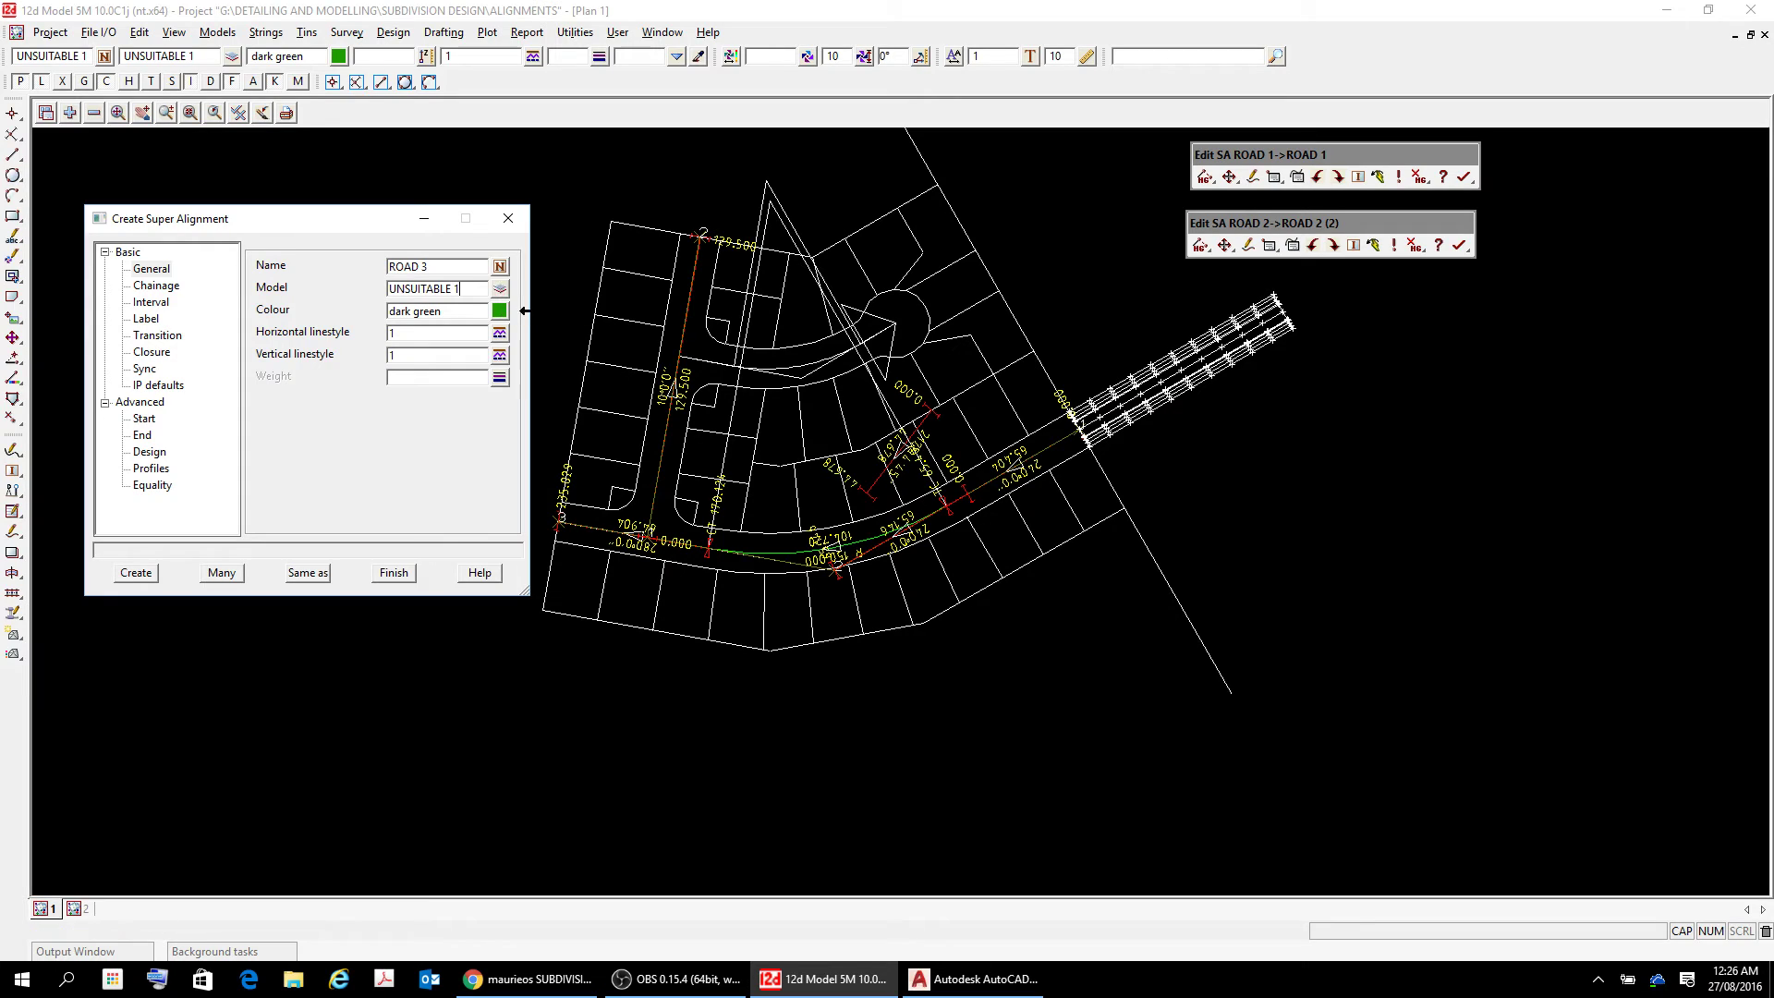
- Set the model of the new super alignment to ROAD 3
key(BackSpace)
key(BackSpace)
key(BackSpace)
key(BackSpace)
key(BackSpace)
key(BackSpace)
key(BackSpace)
- Keep the default chainage and interval settings and set the ROAD 3 label style to full
click(161, 285)
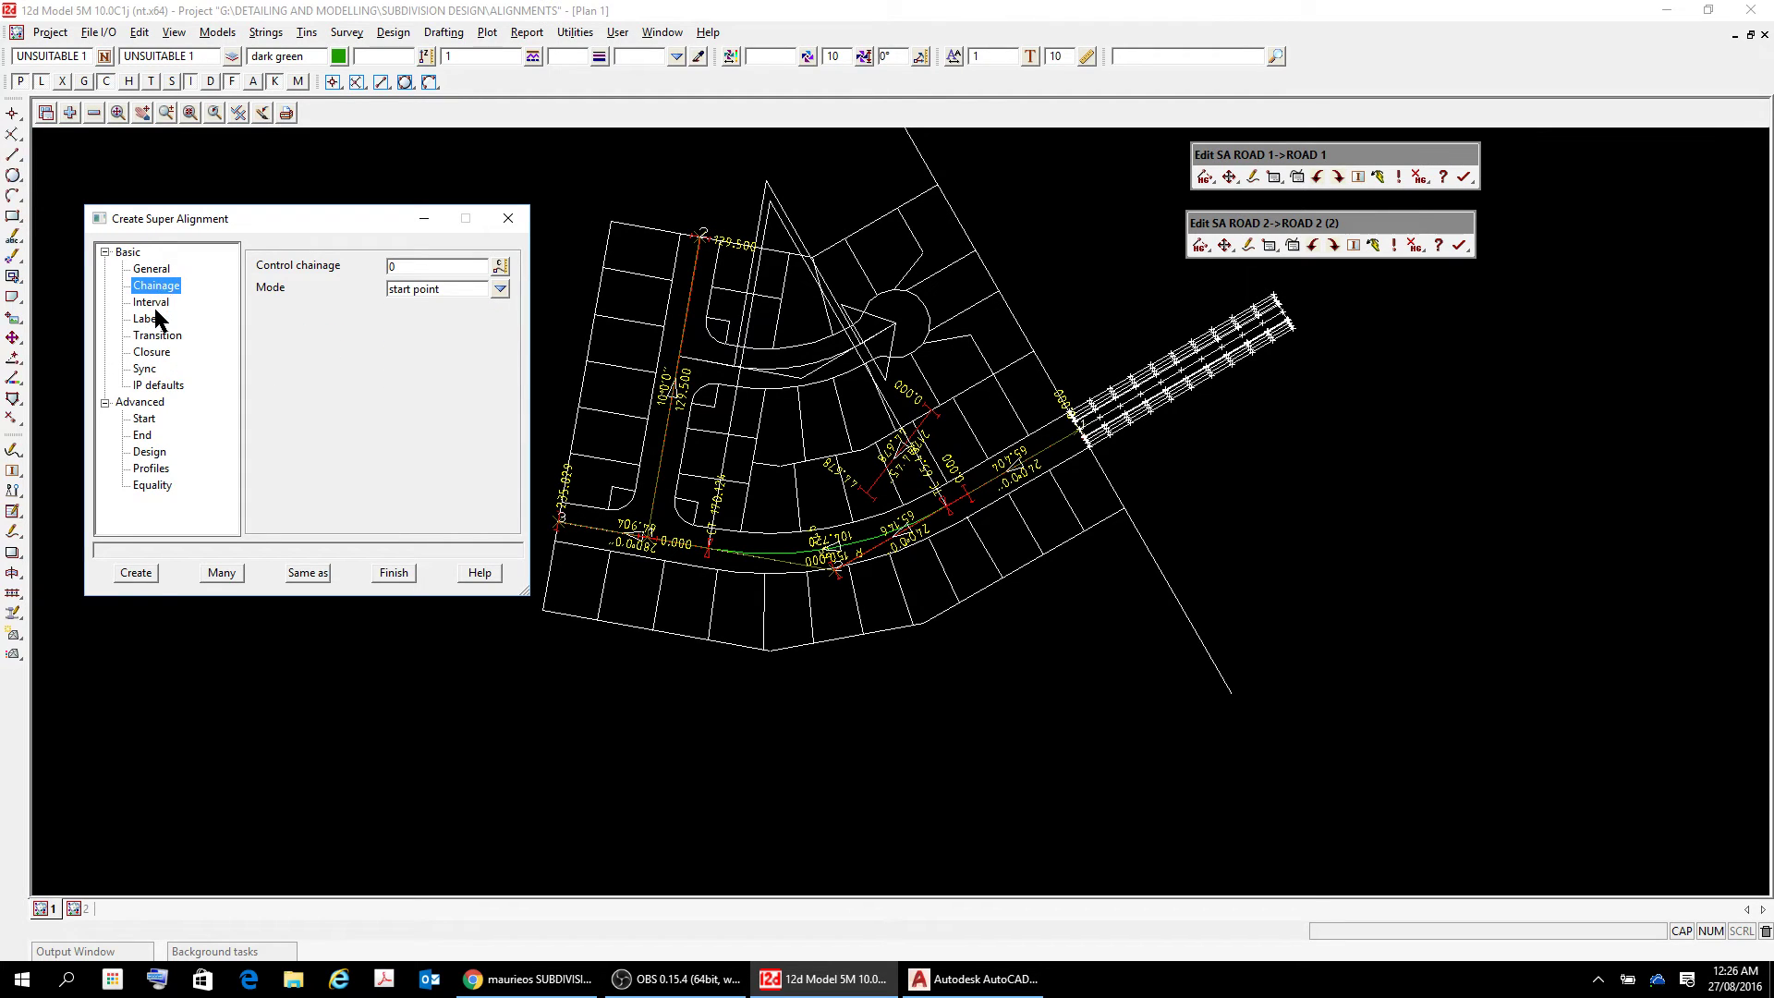
click(156, 306)
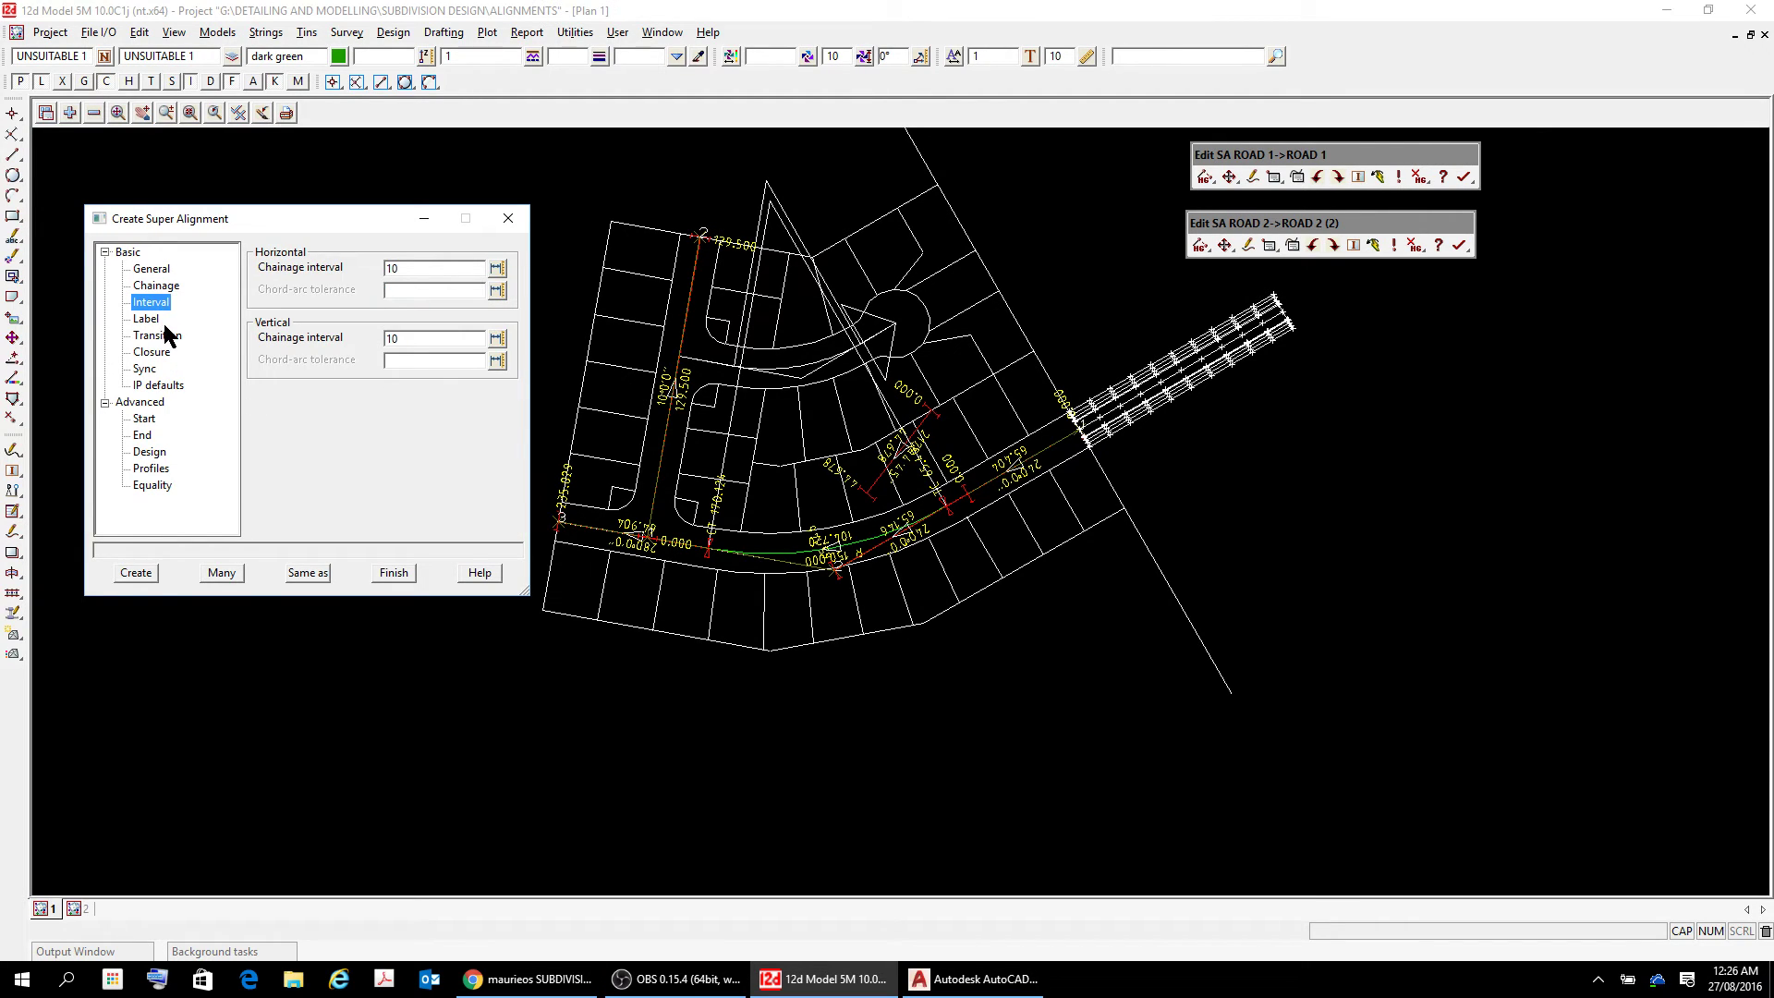
click(148, 319)
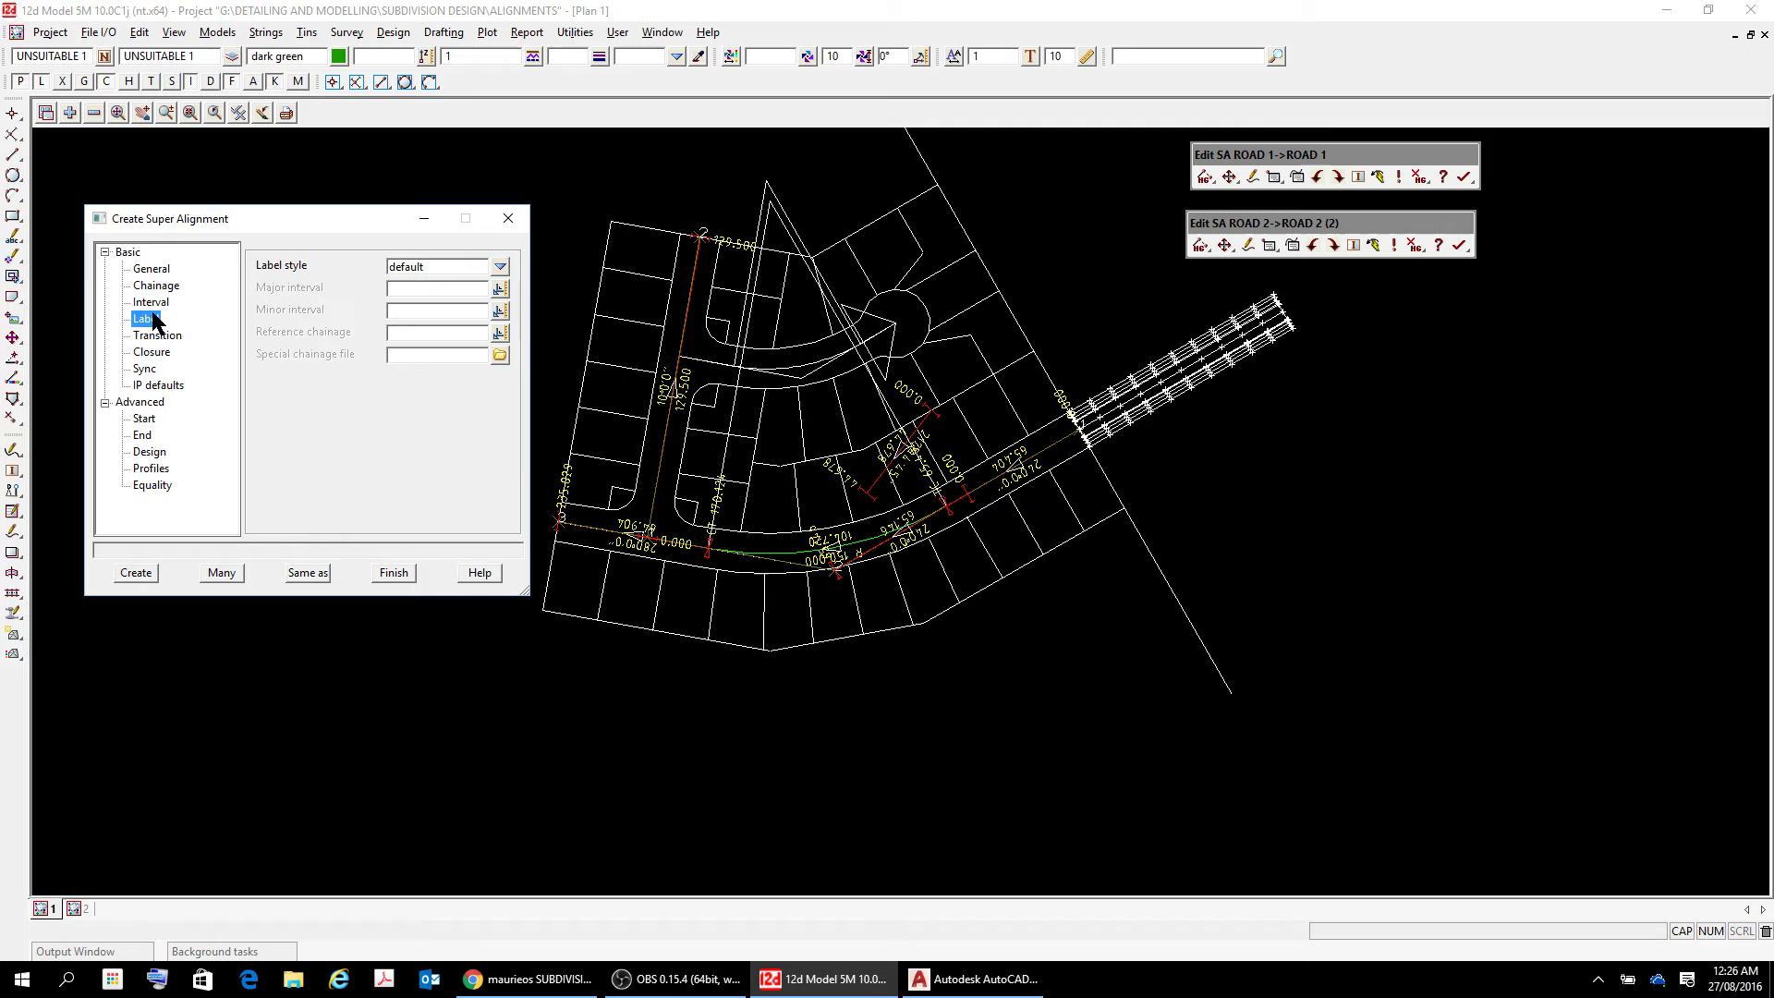
click(500, 266)
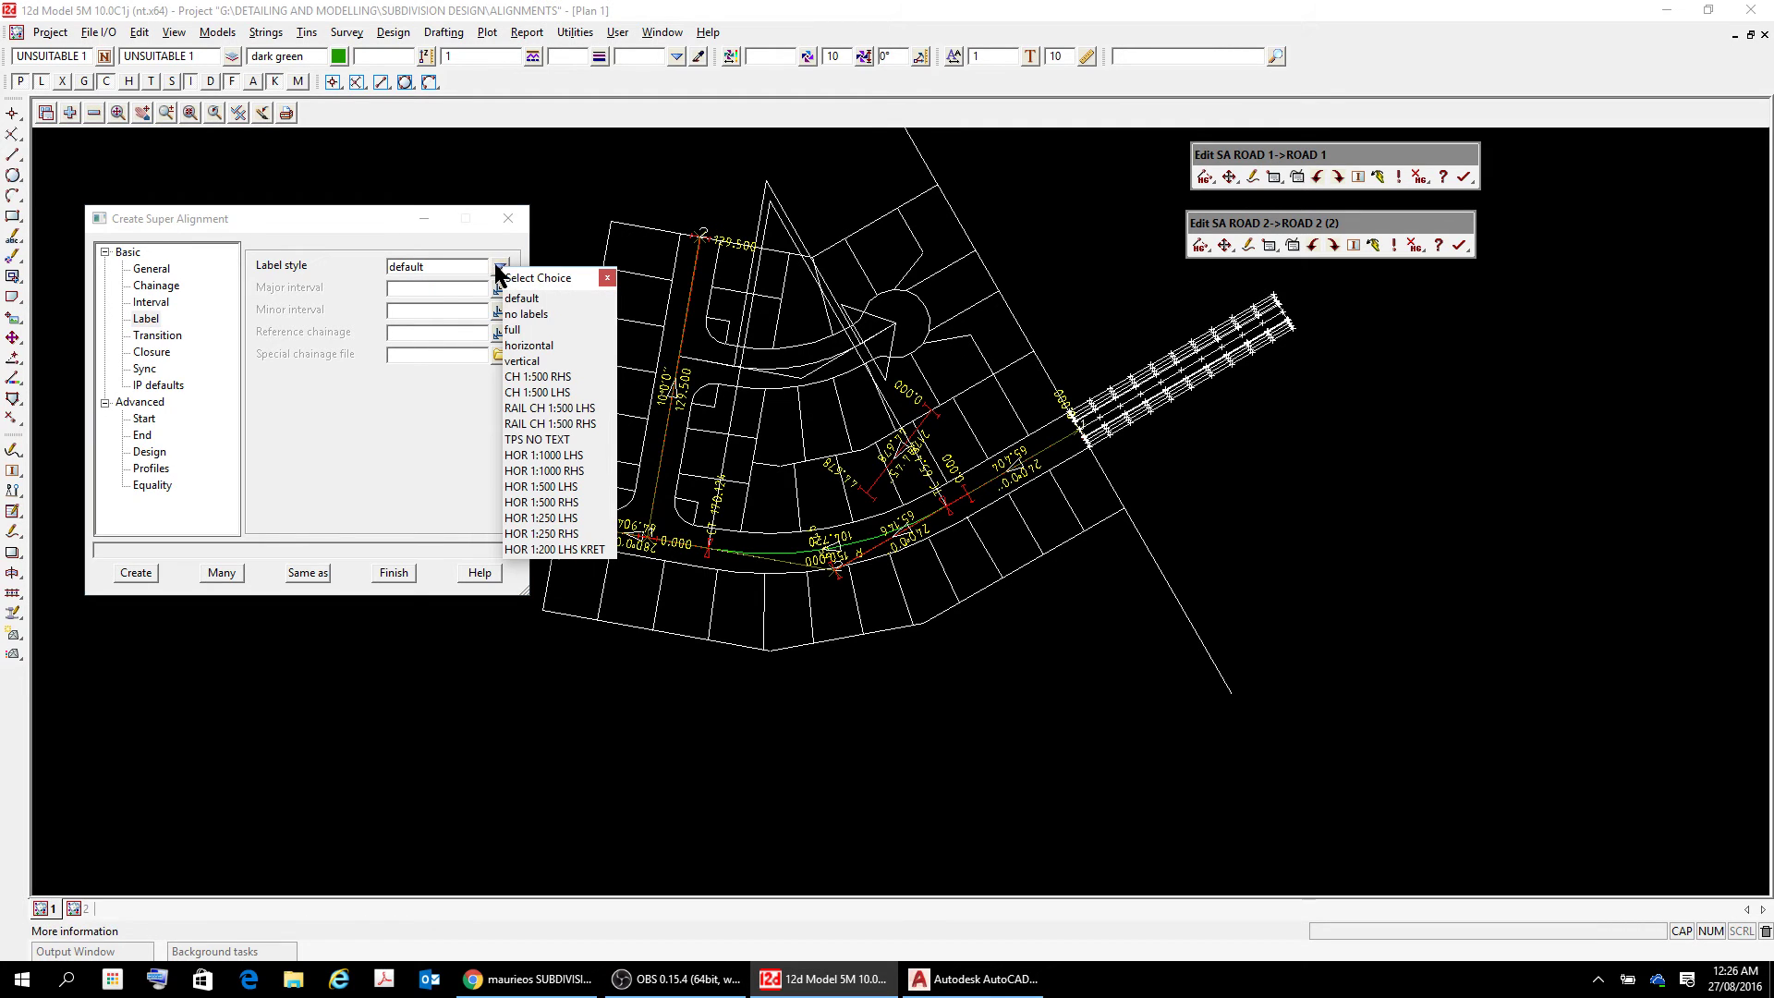
click(511, 329)
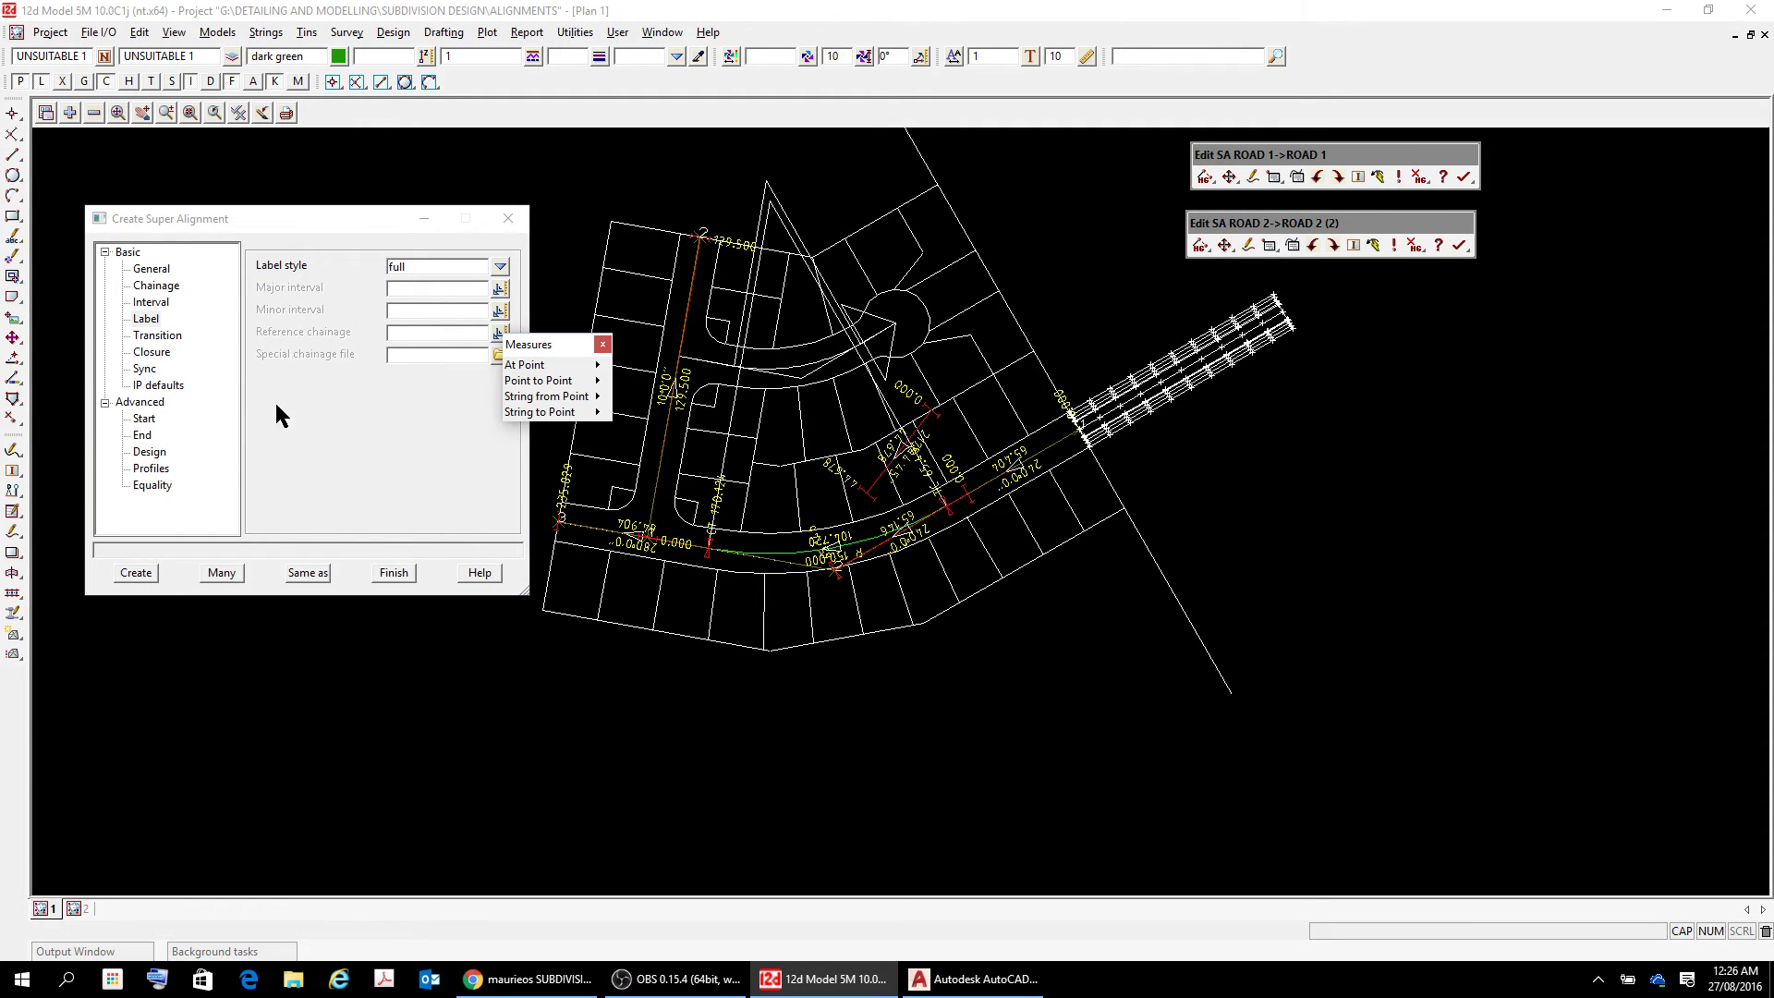
- Check the transition, sync and IP default settings, then create the ROAD 3 super alignment
click(157, 337)
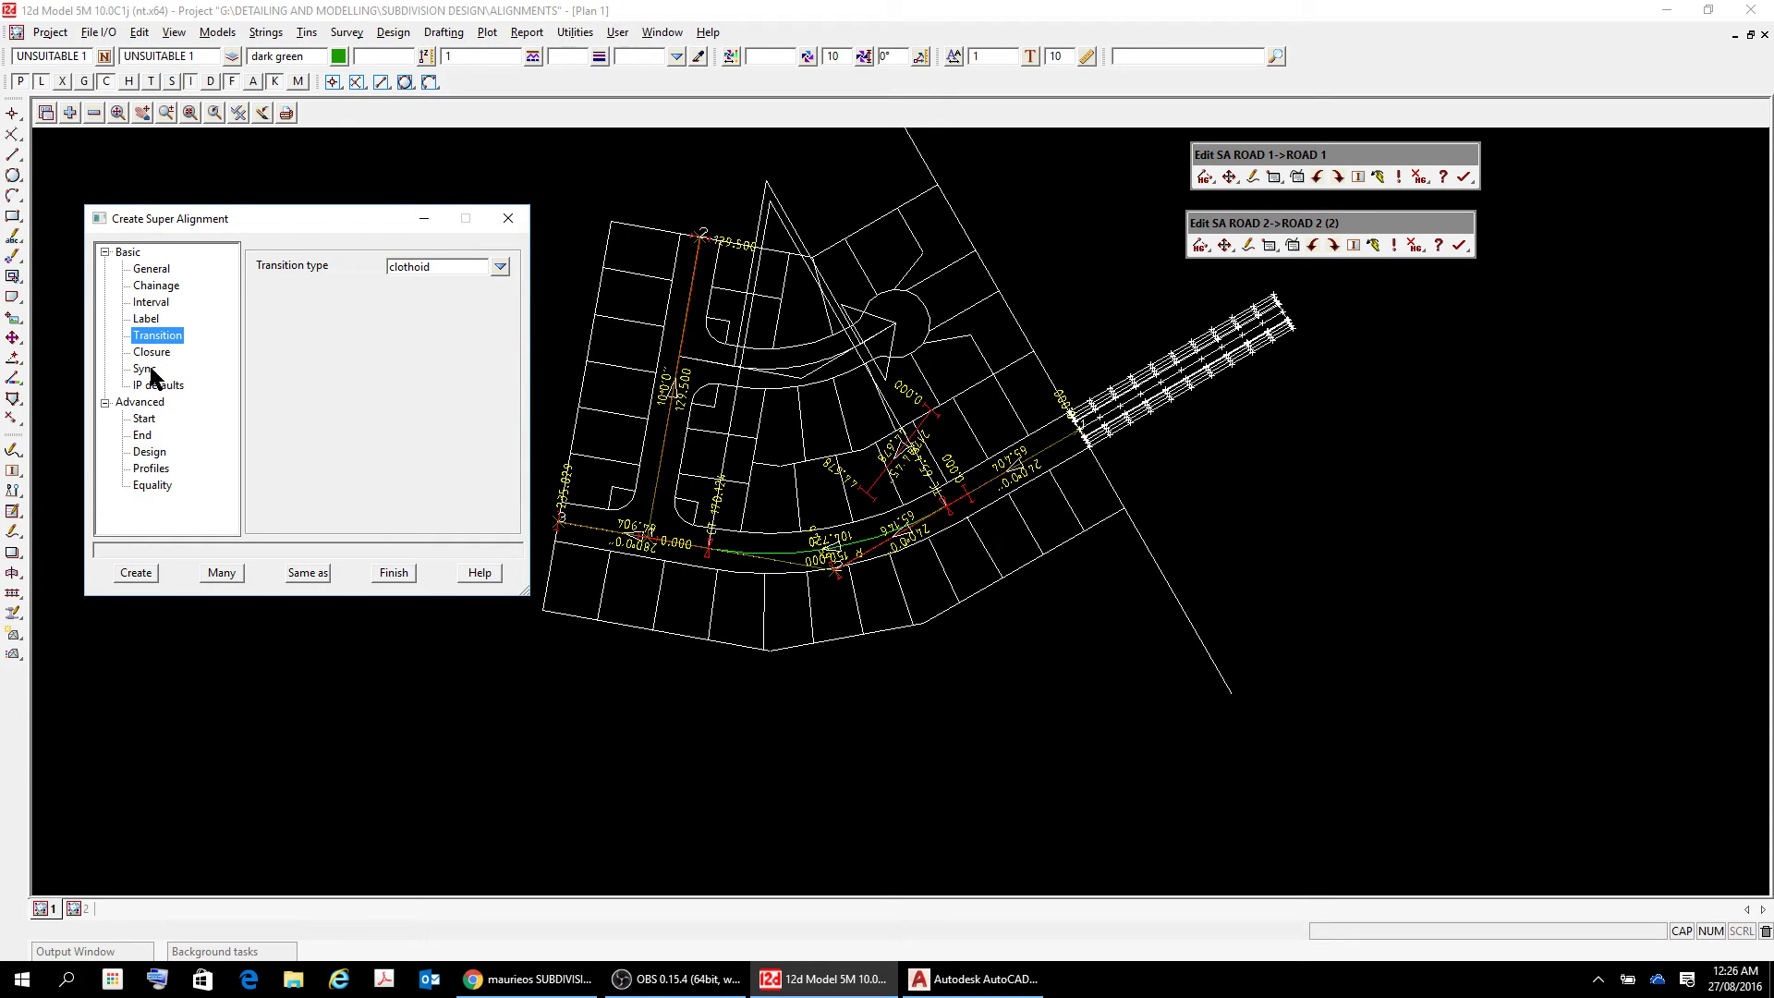
click(153, 370)
click(161, 387)
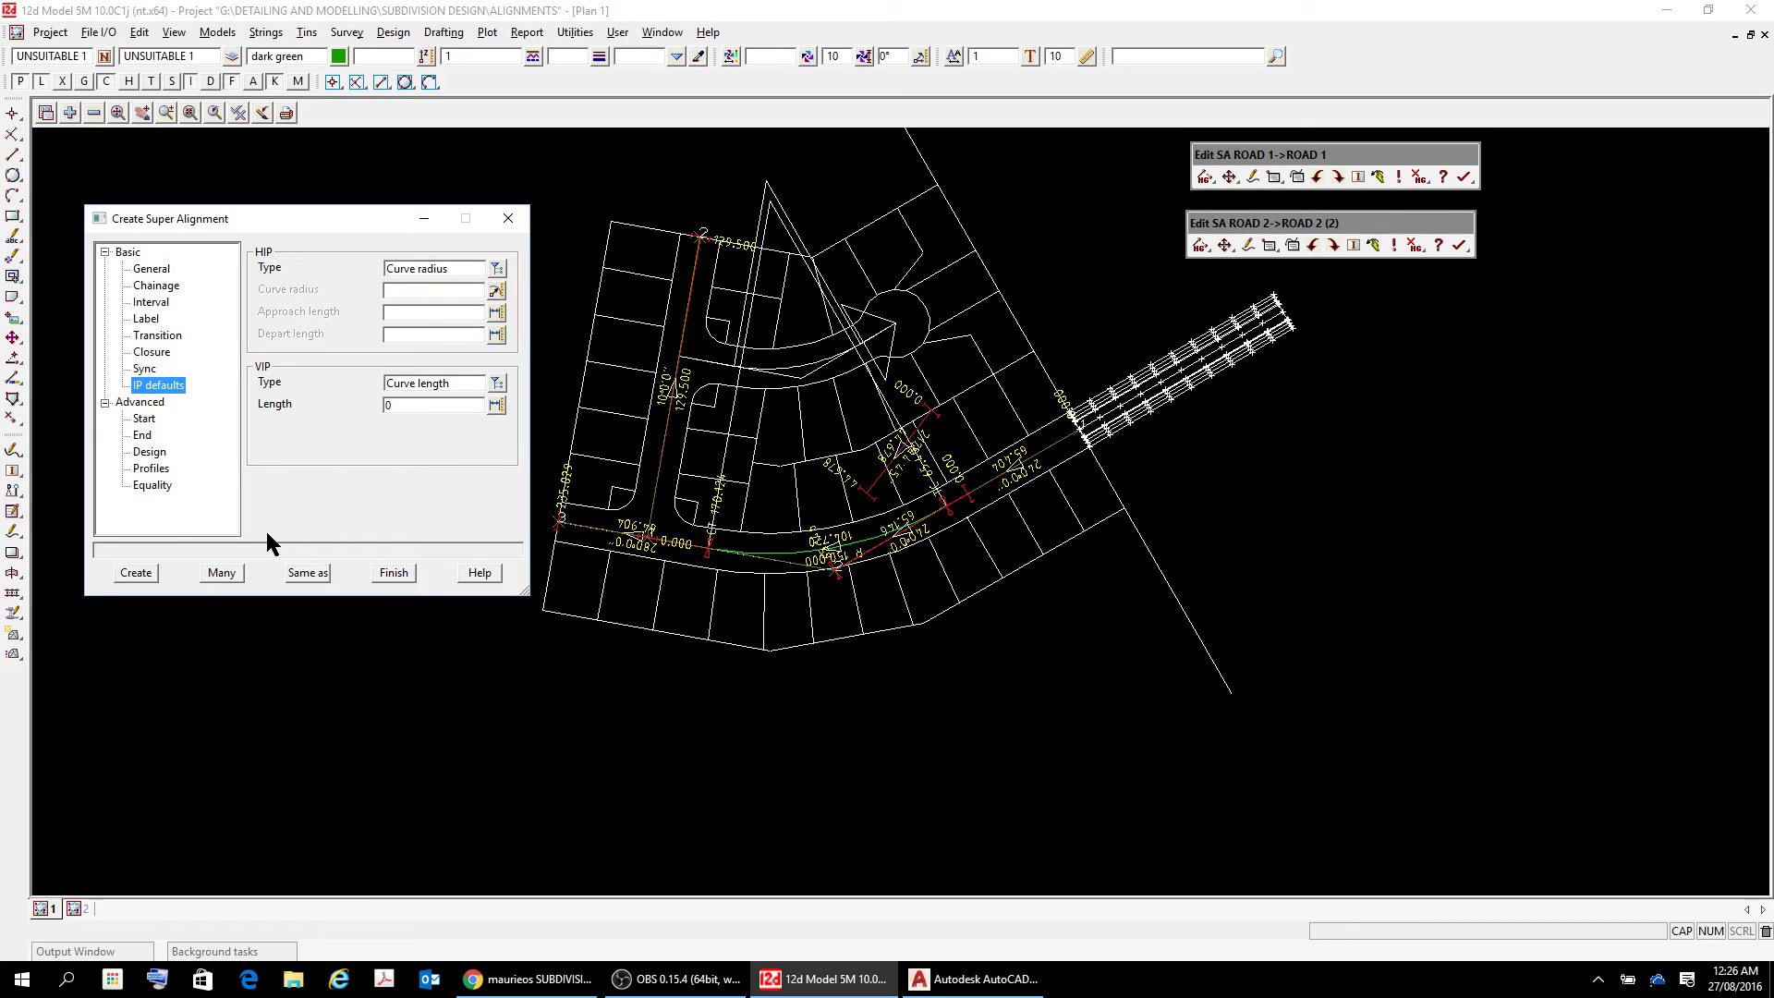
click(135, 573)
scroll(700, 386, up, 3)
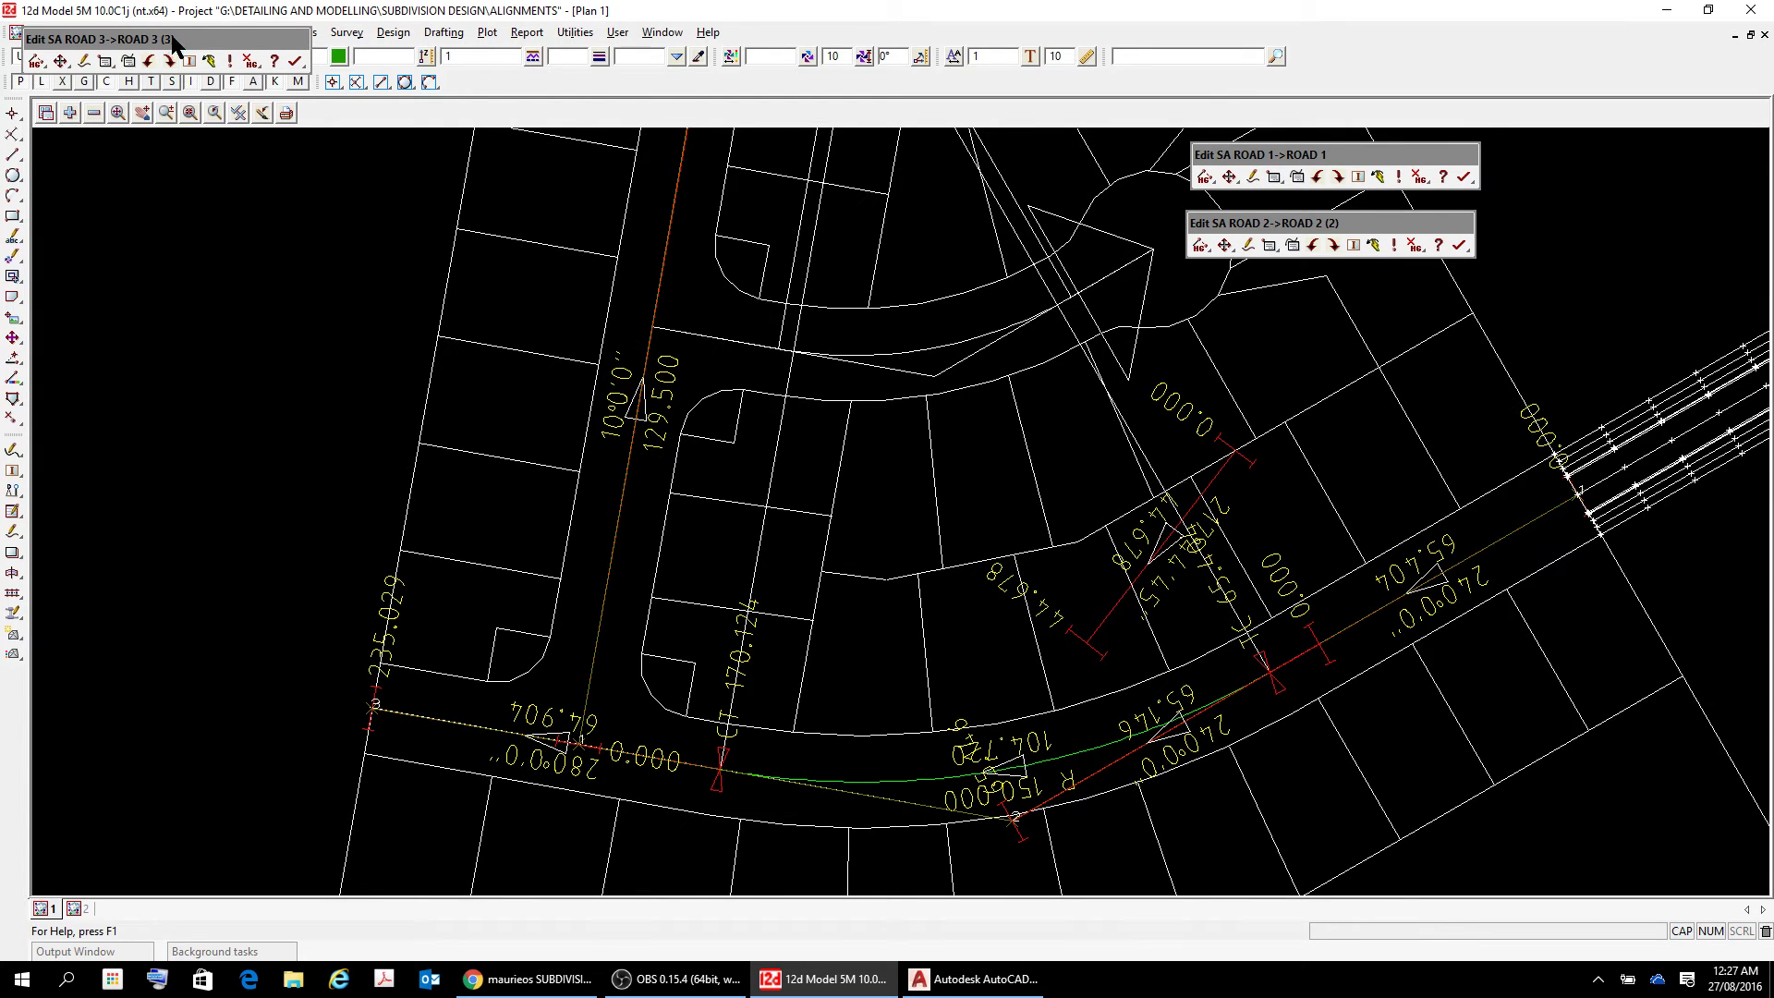
- Start appending horizontal IPs to ROAD 3 and place the start IP where its centreline meets ROAD 2
drag(197, 38, 266, 291)
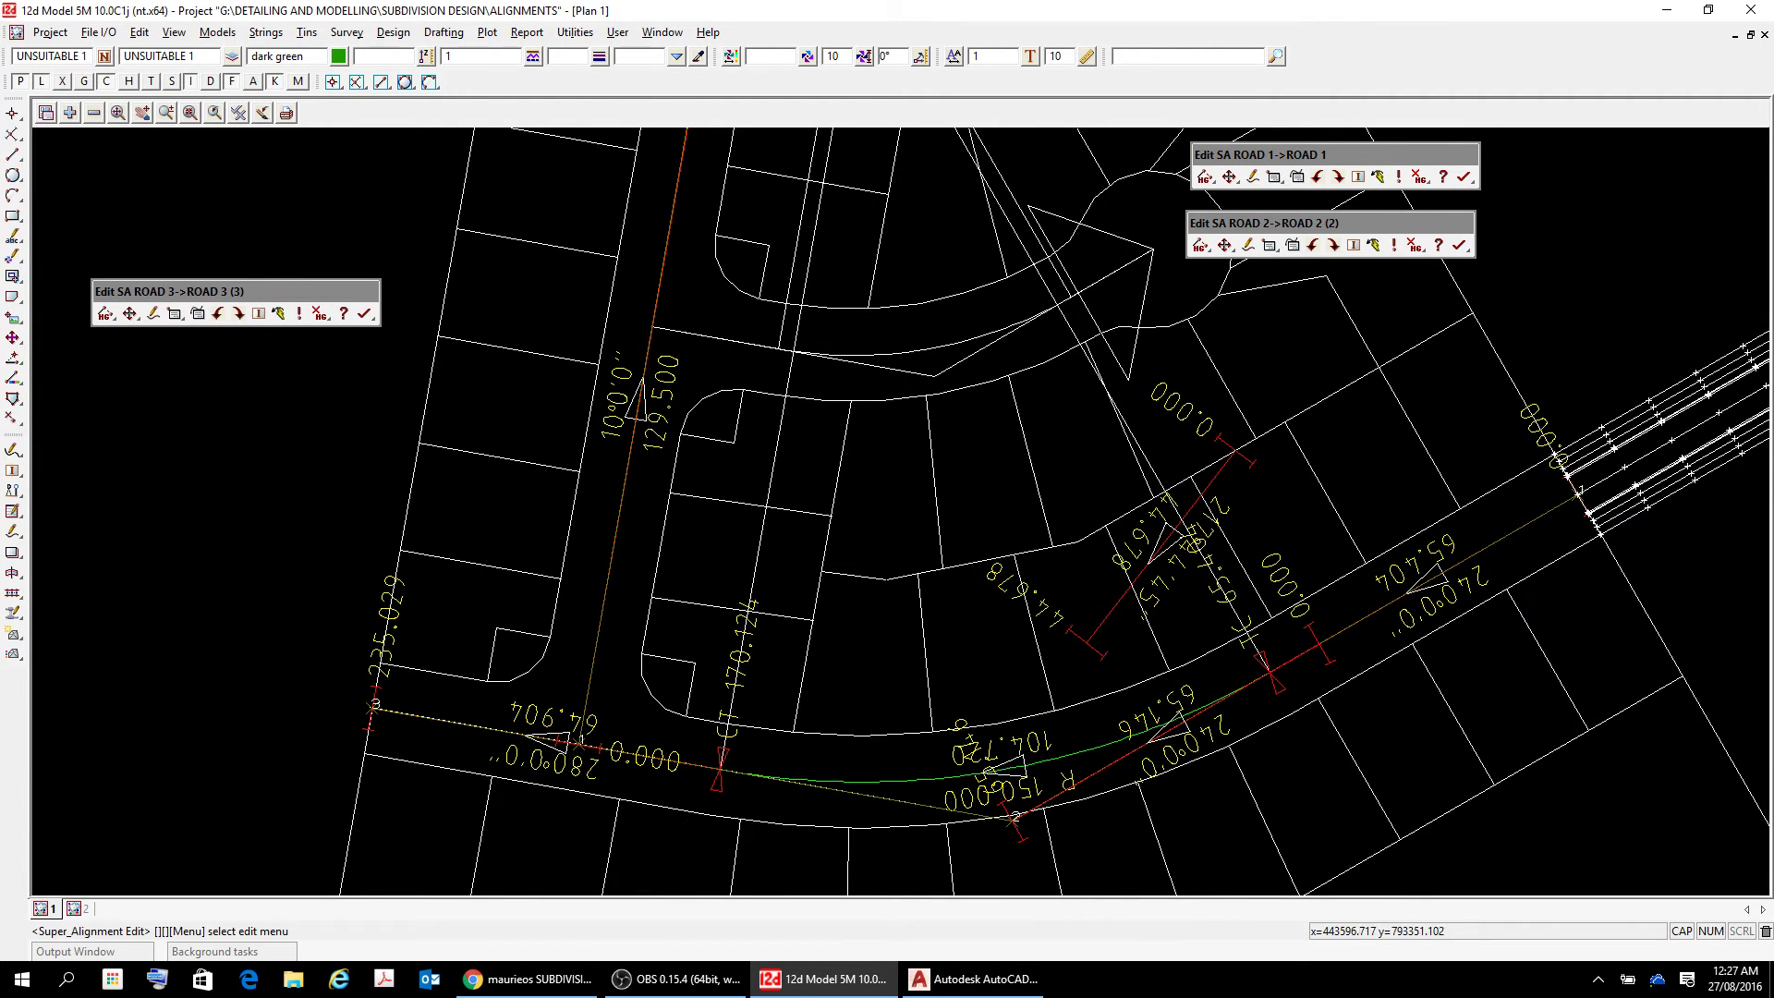
click(110, 317)
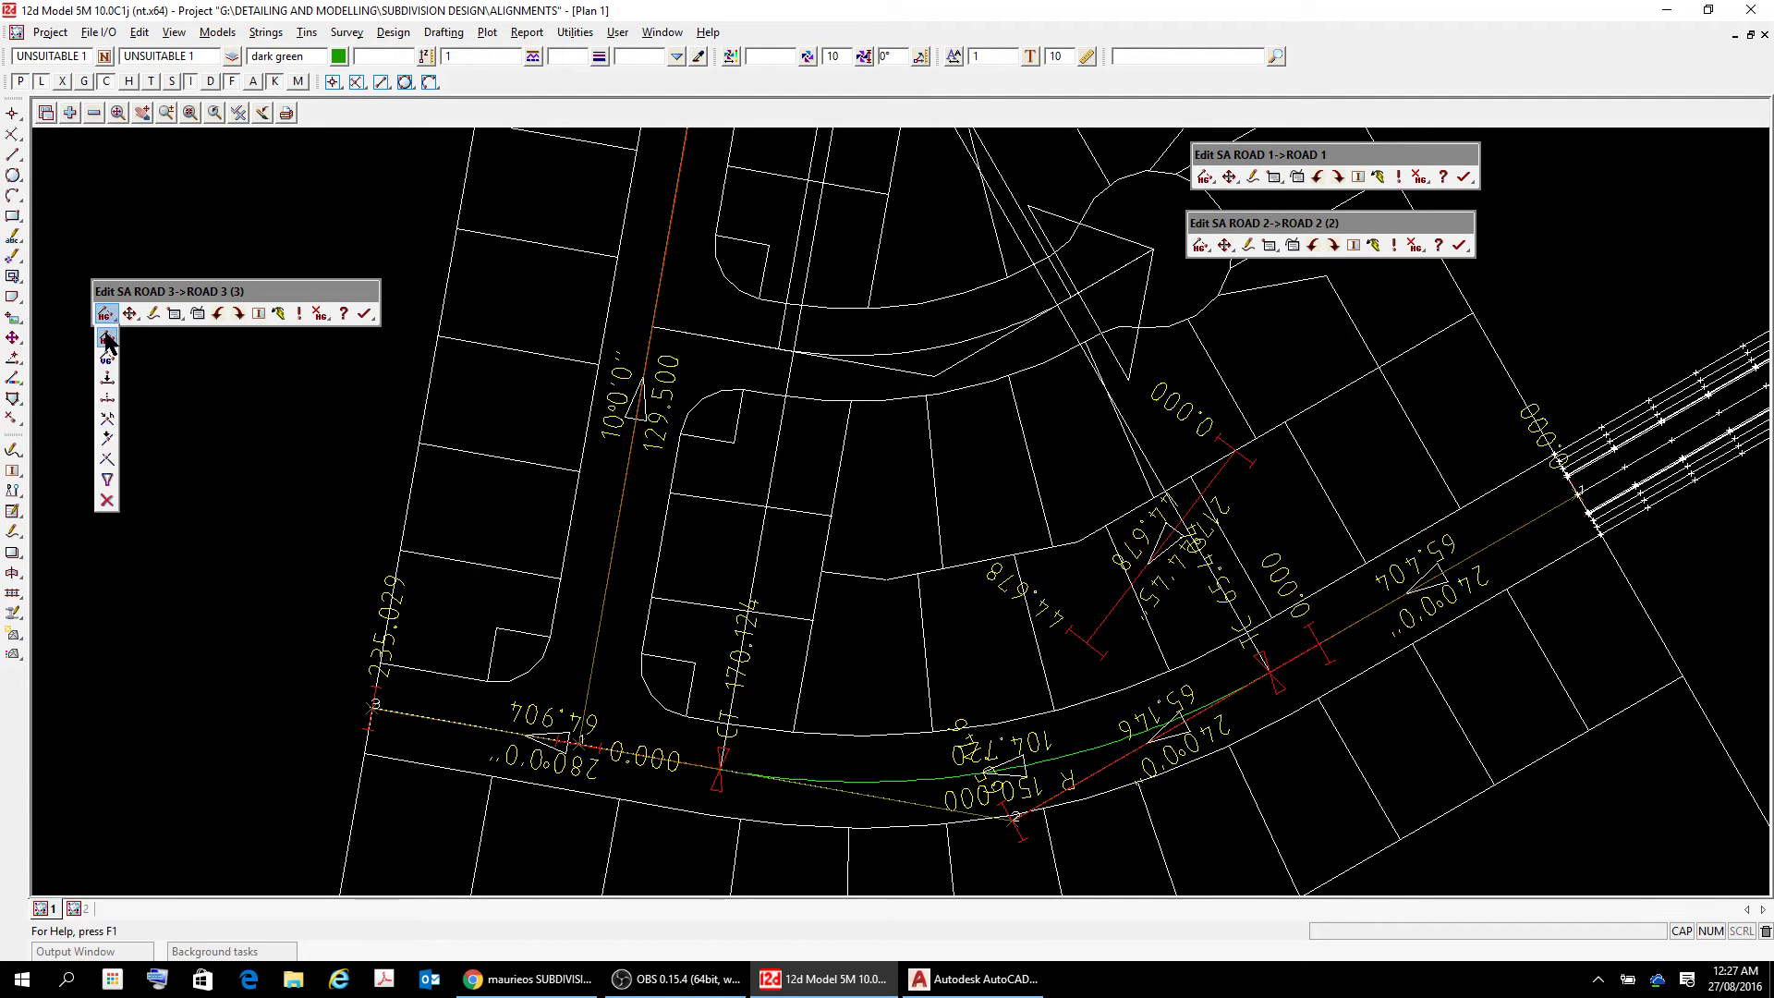
click(107, 341)
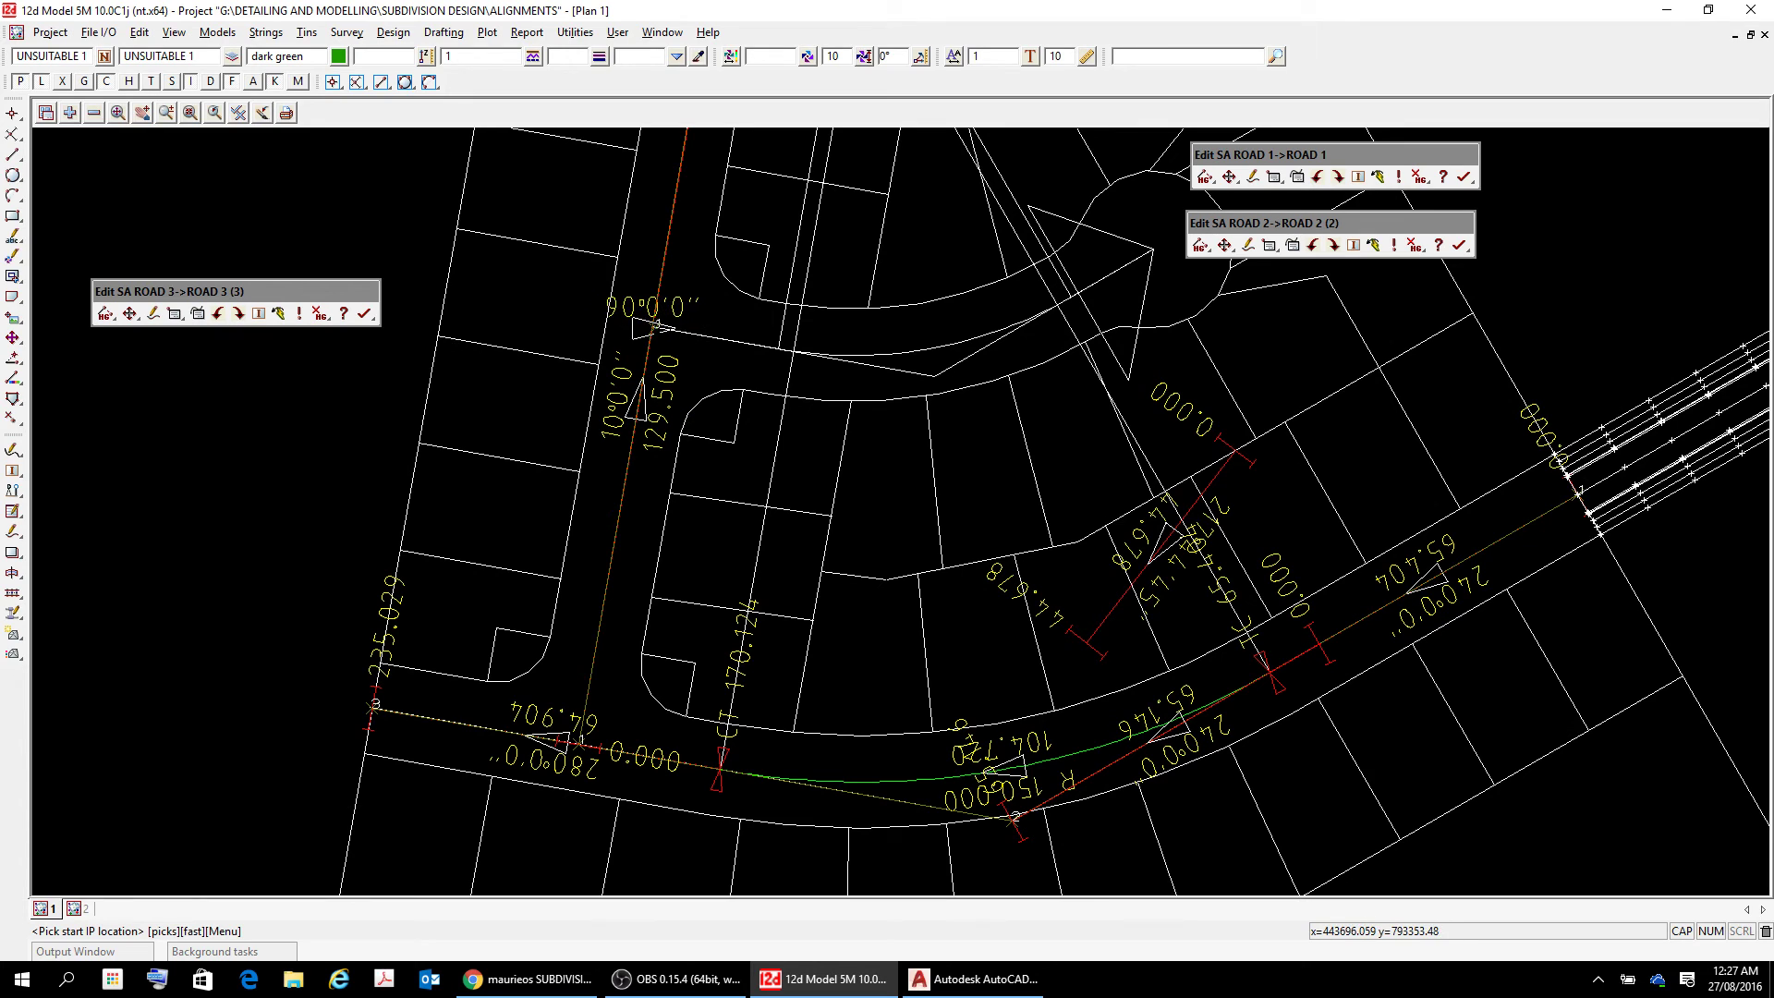
click(667, 333)
right_click(671, 338)
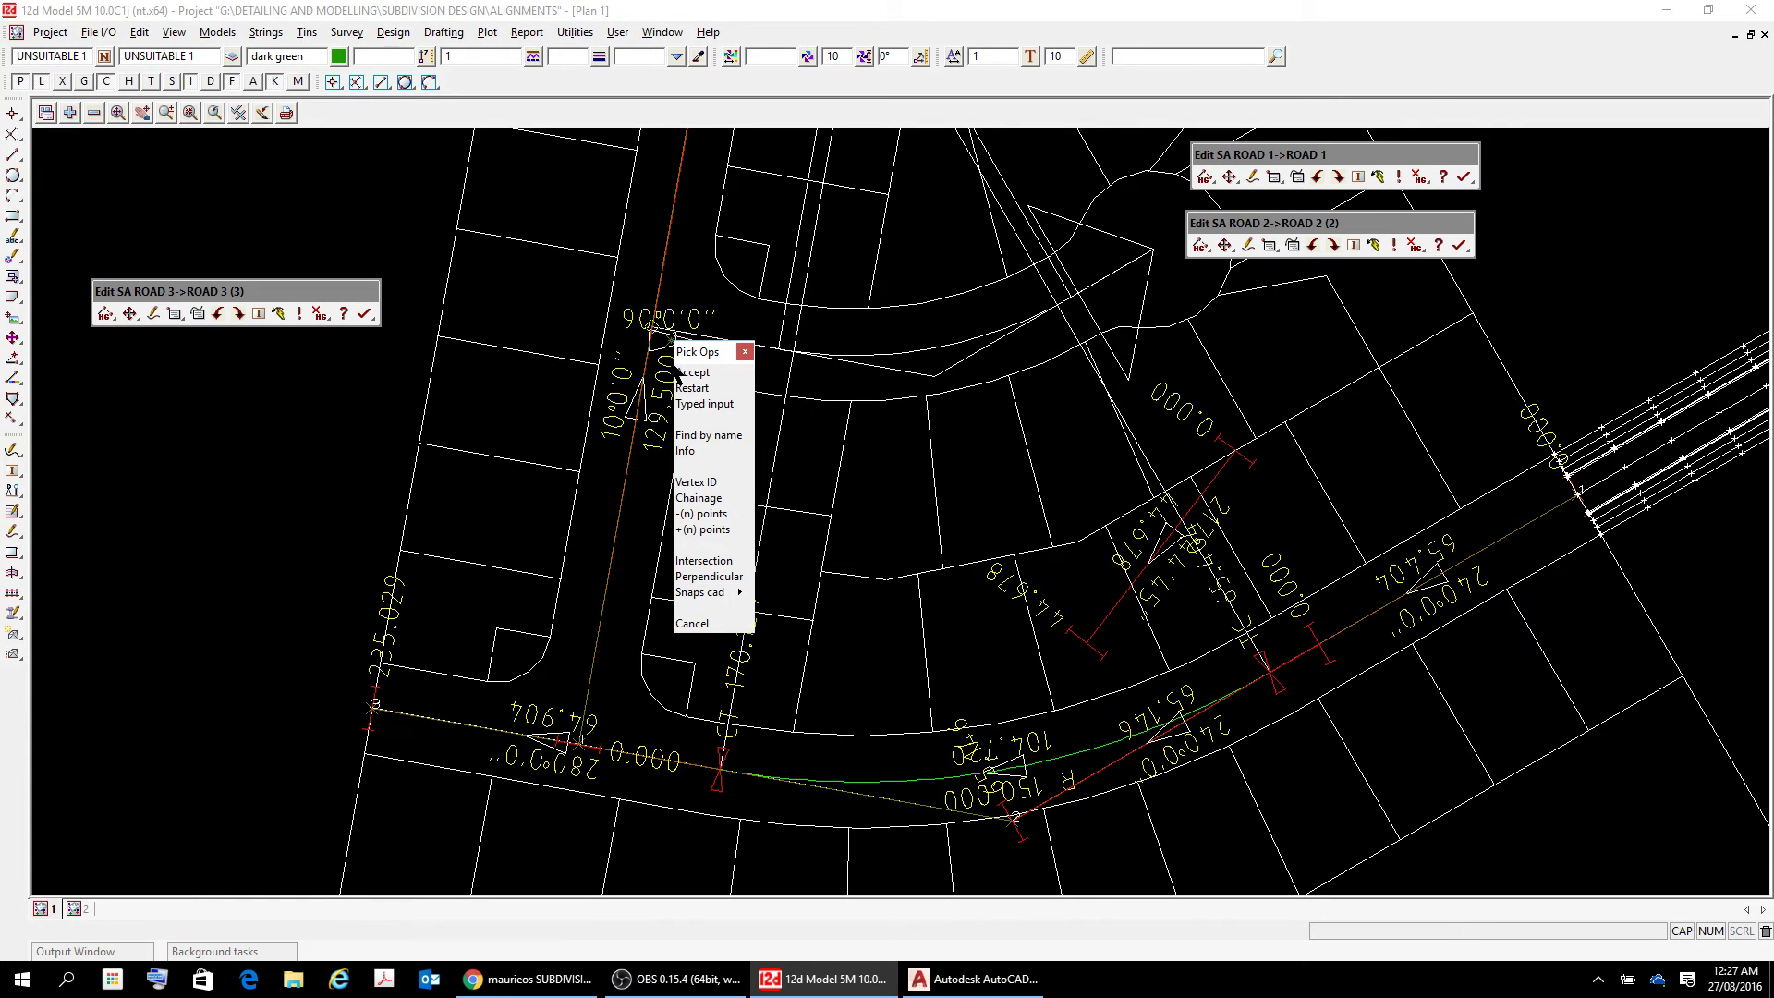
click(702, 372)
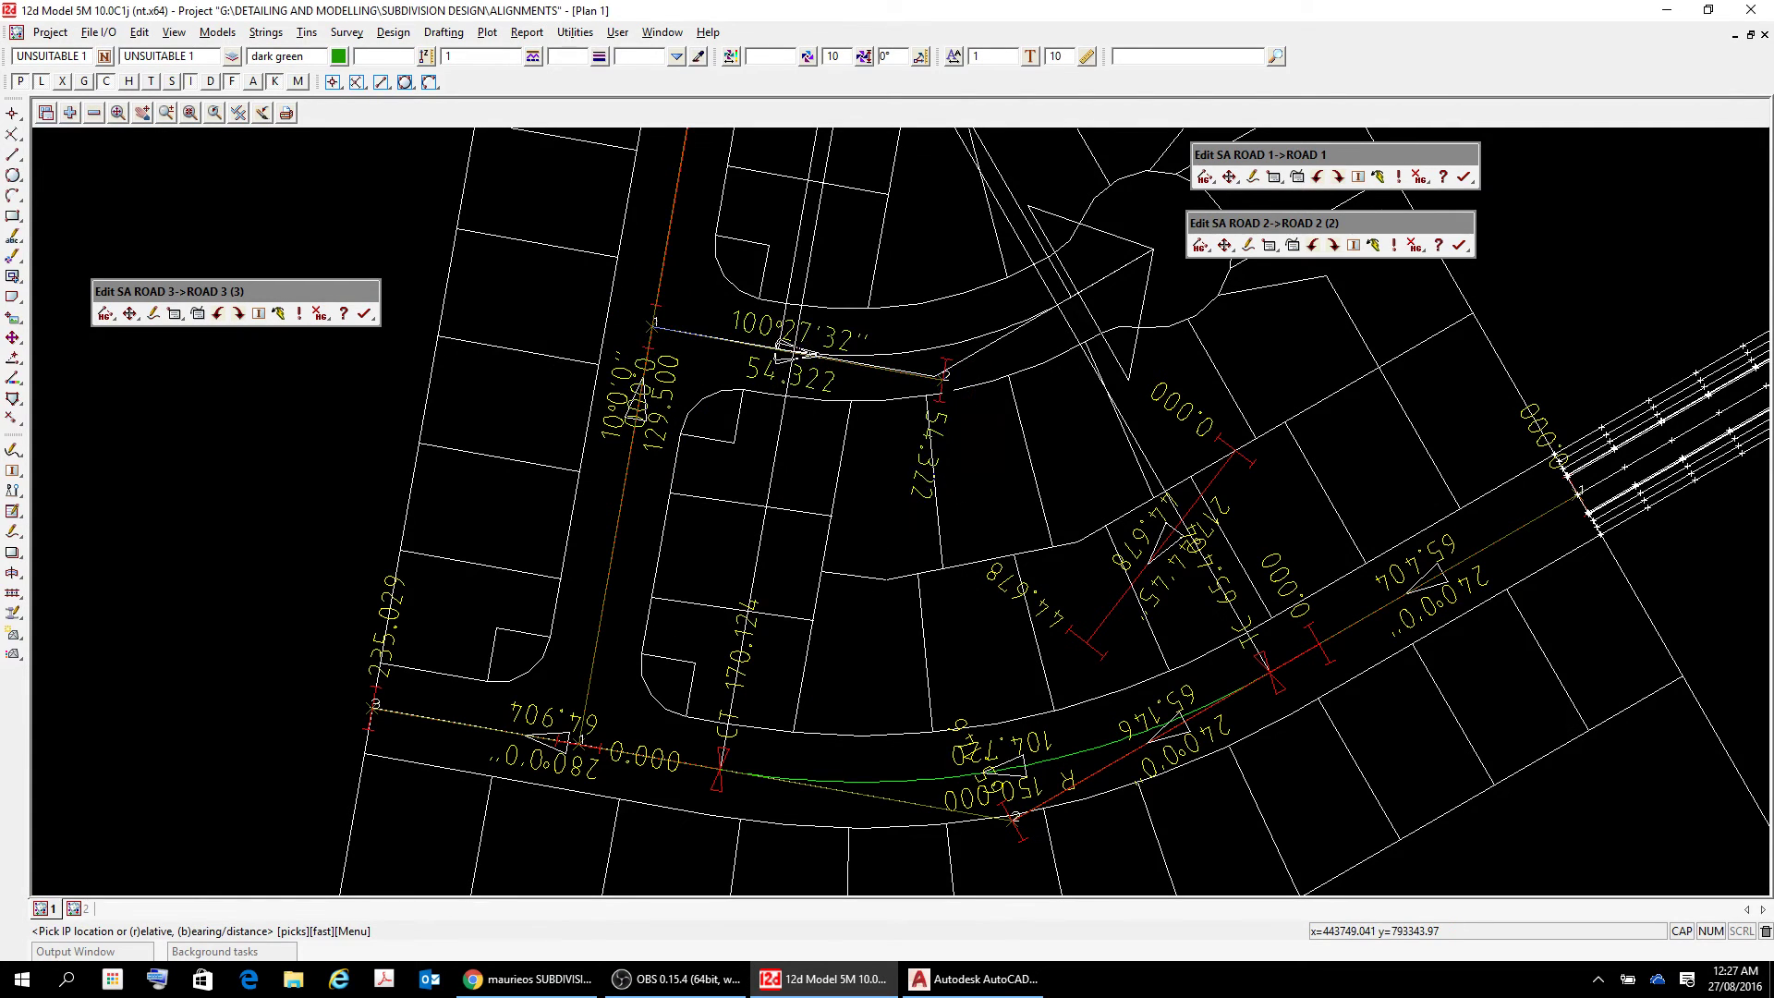
- Place the second ROAD 3 IP at the bend in the road geometry and the last at the cul-de-sac centre, ending the append
click(934, 375)
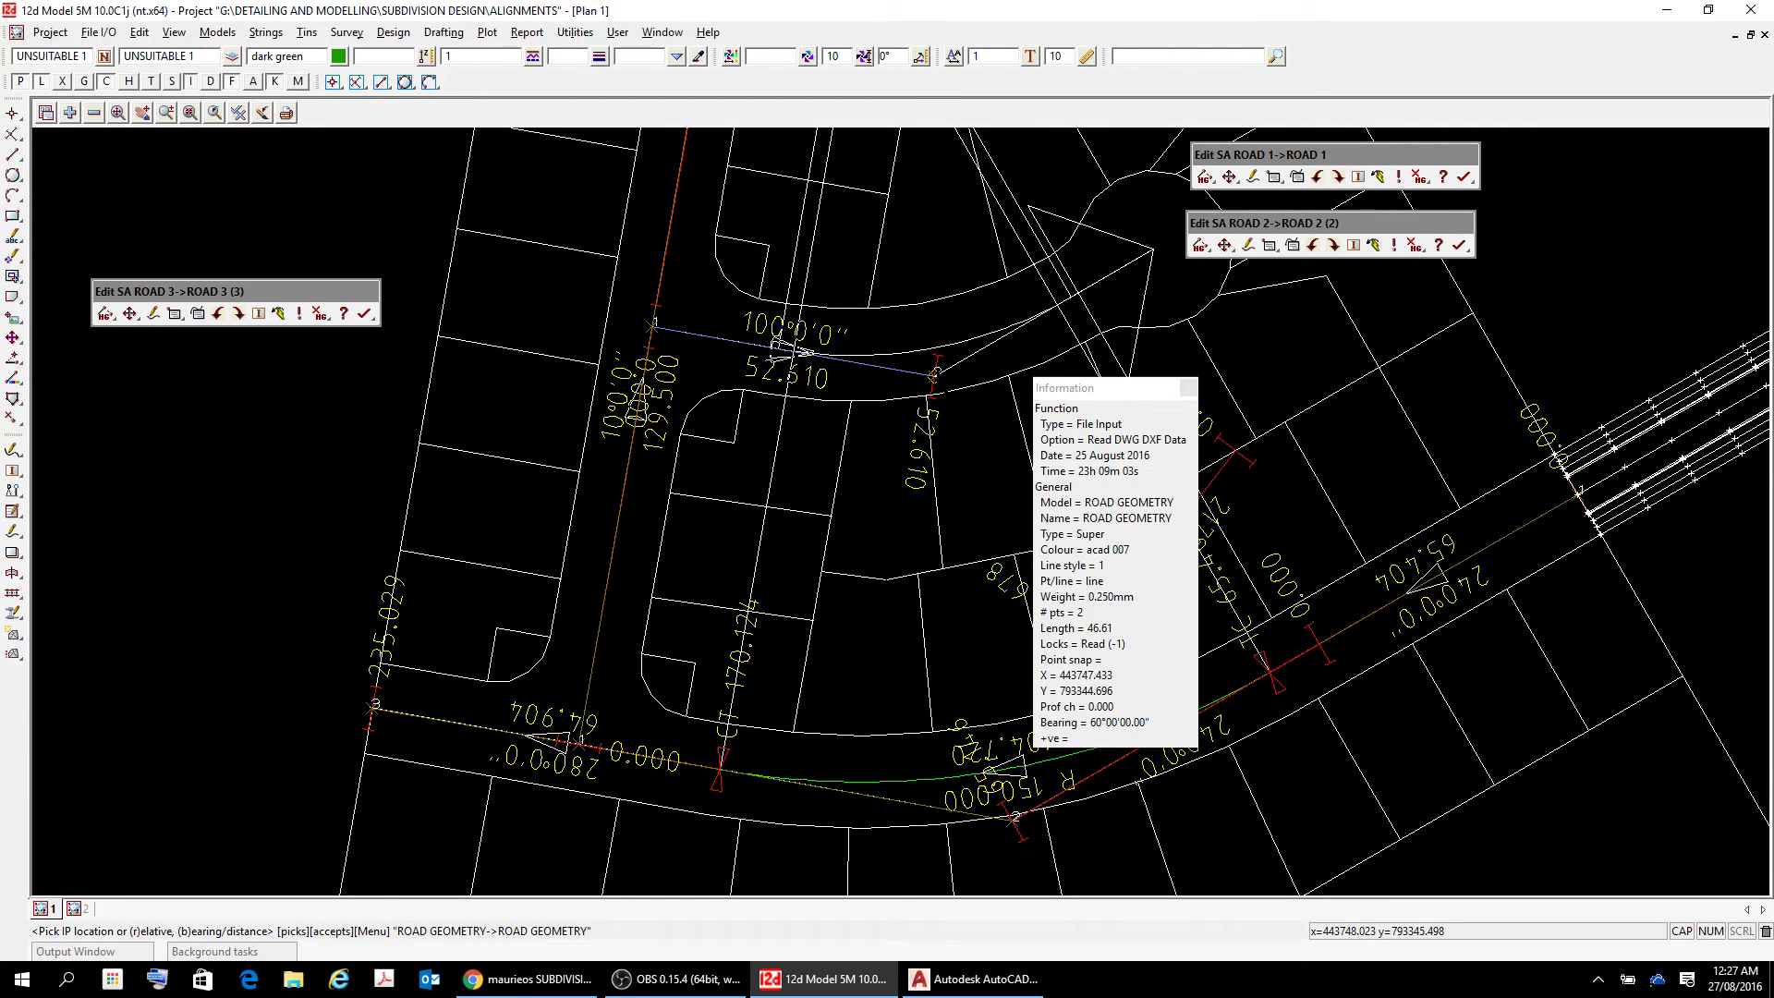
right_click(935, 375)
click(962, 404)
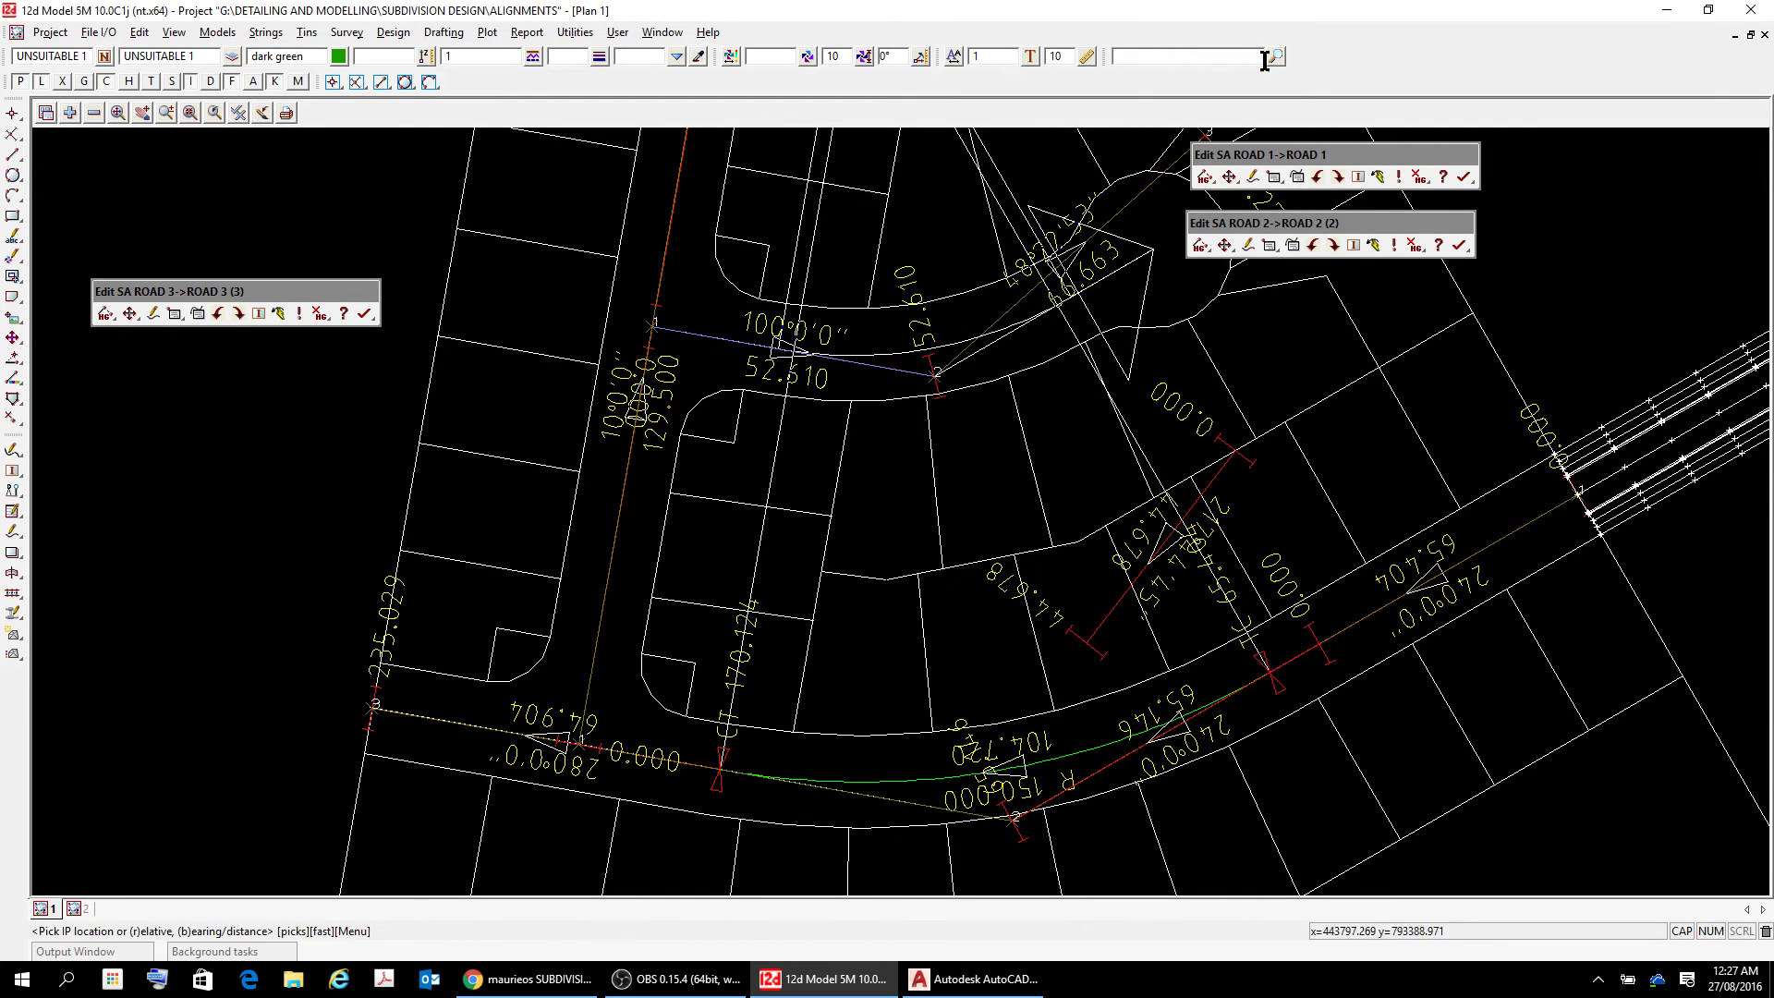
click(1155, 248)
right_click(1175, 268)
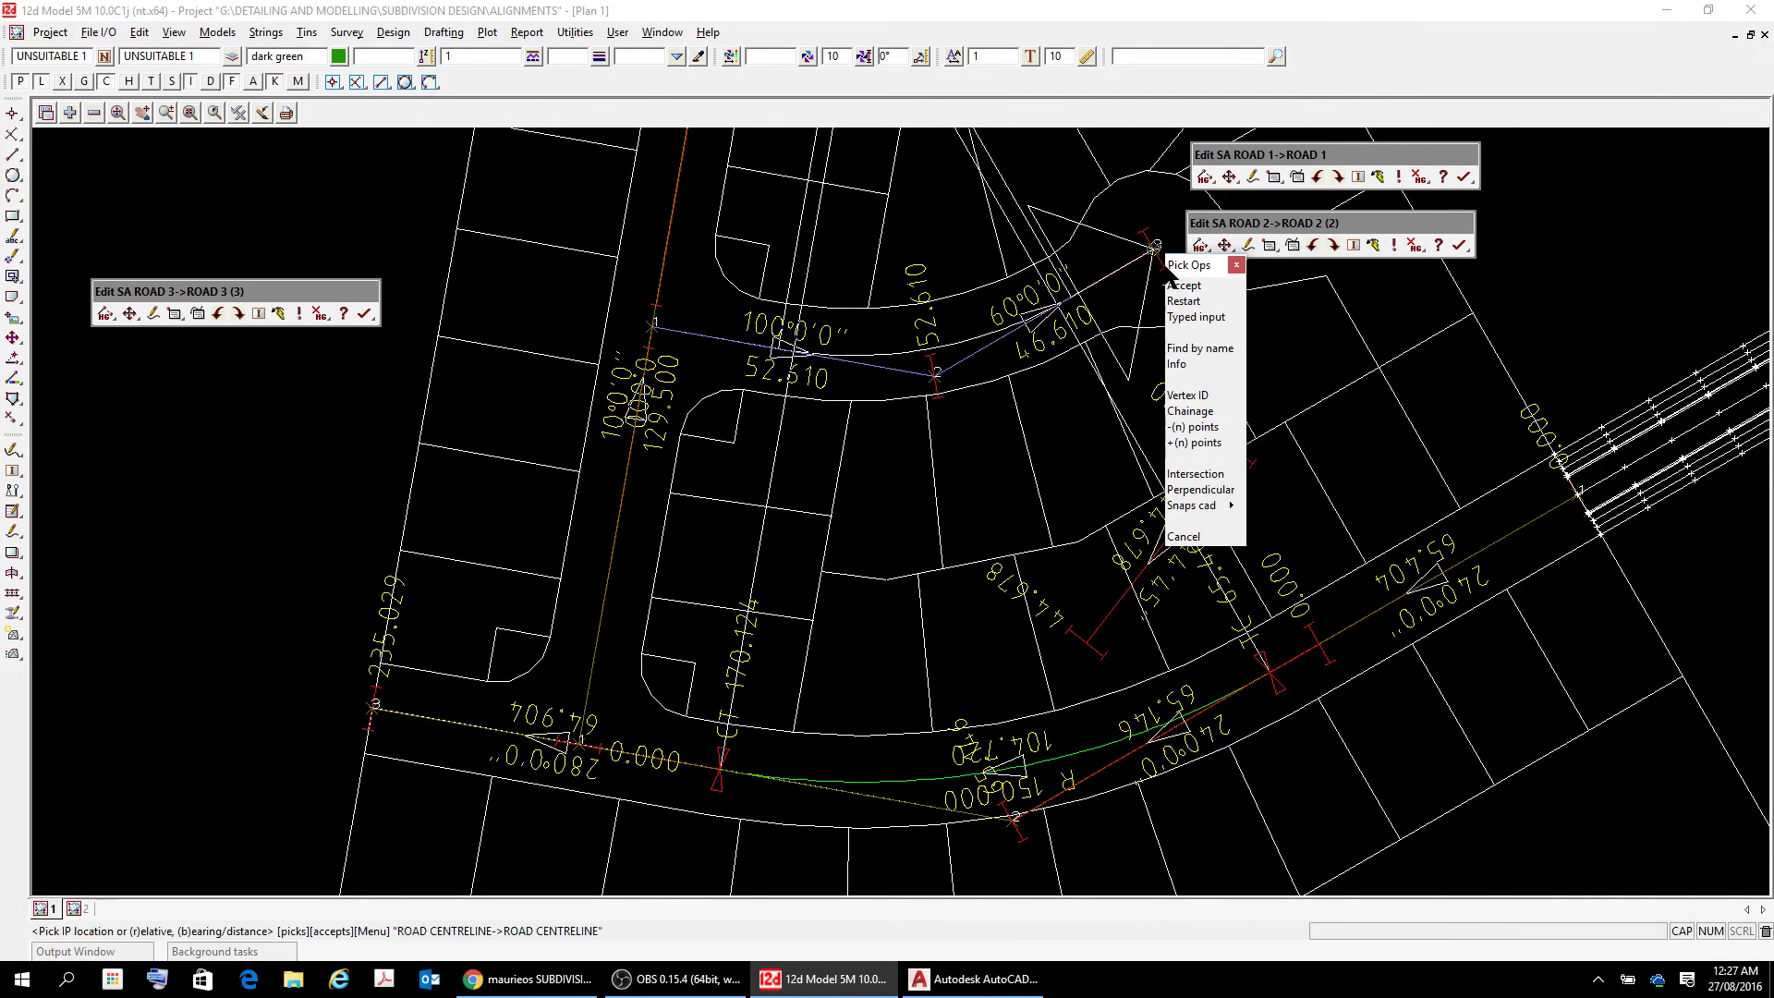
click(1187, 282)
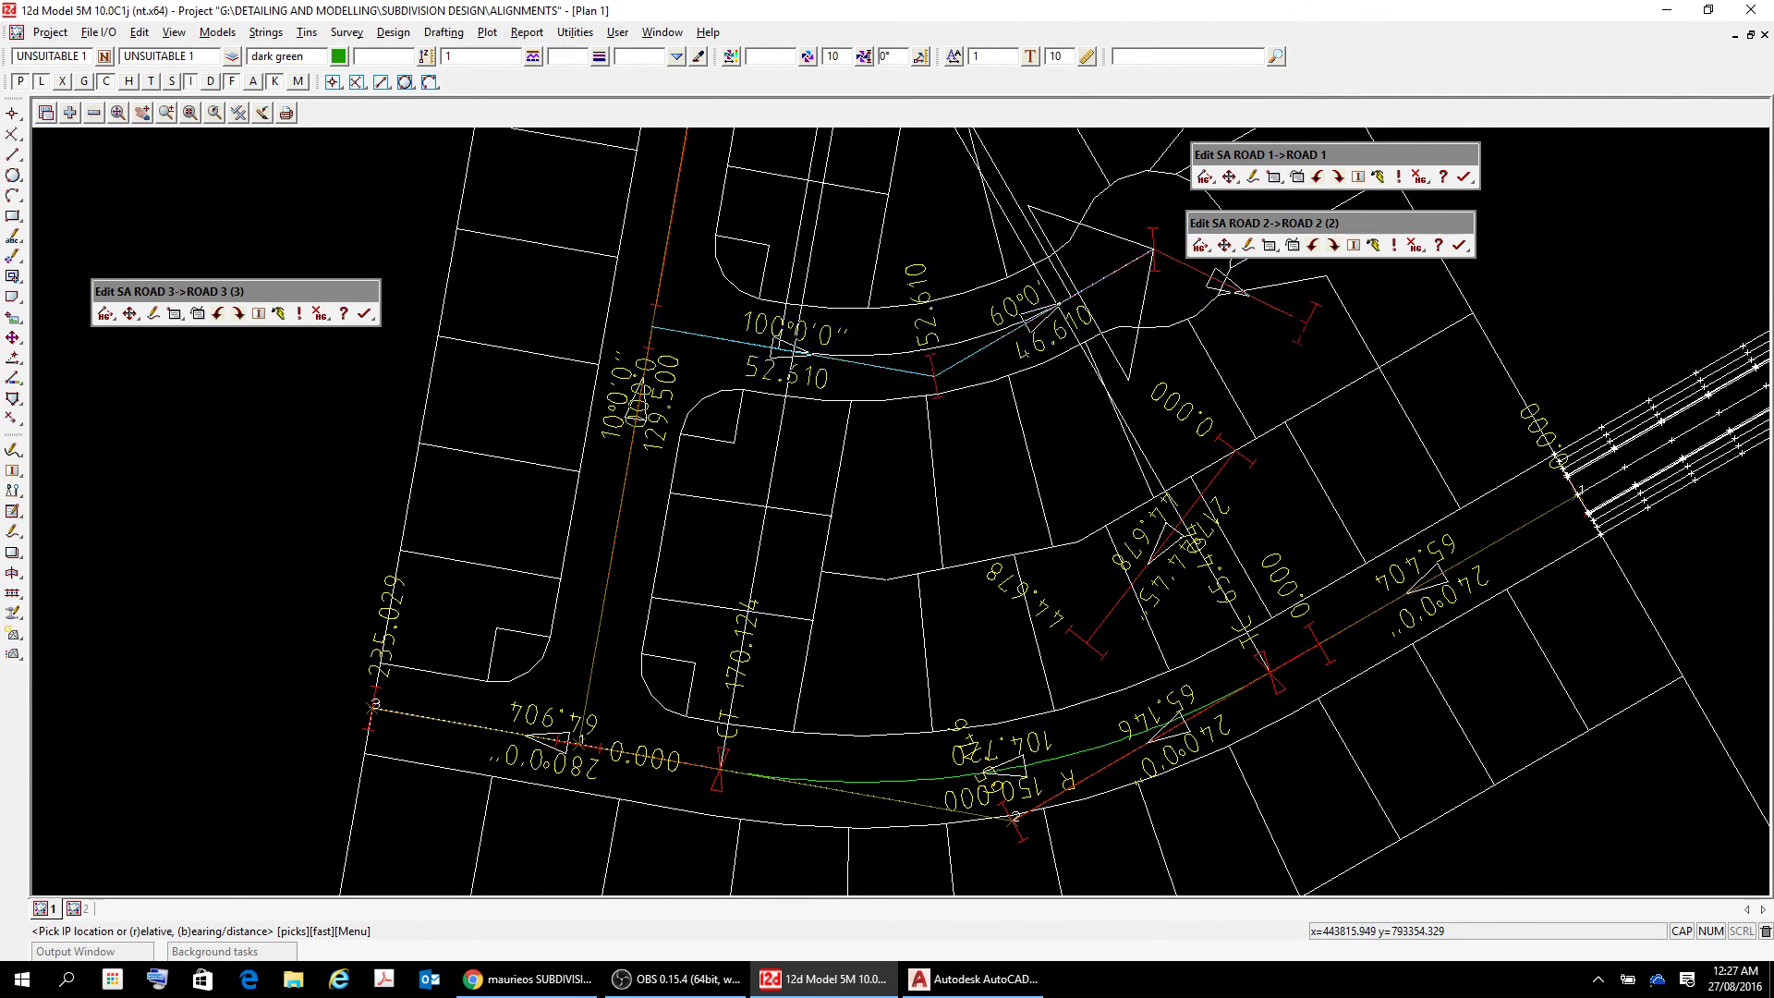
click(1268, 300)
key(Escape)
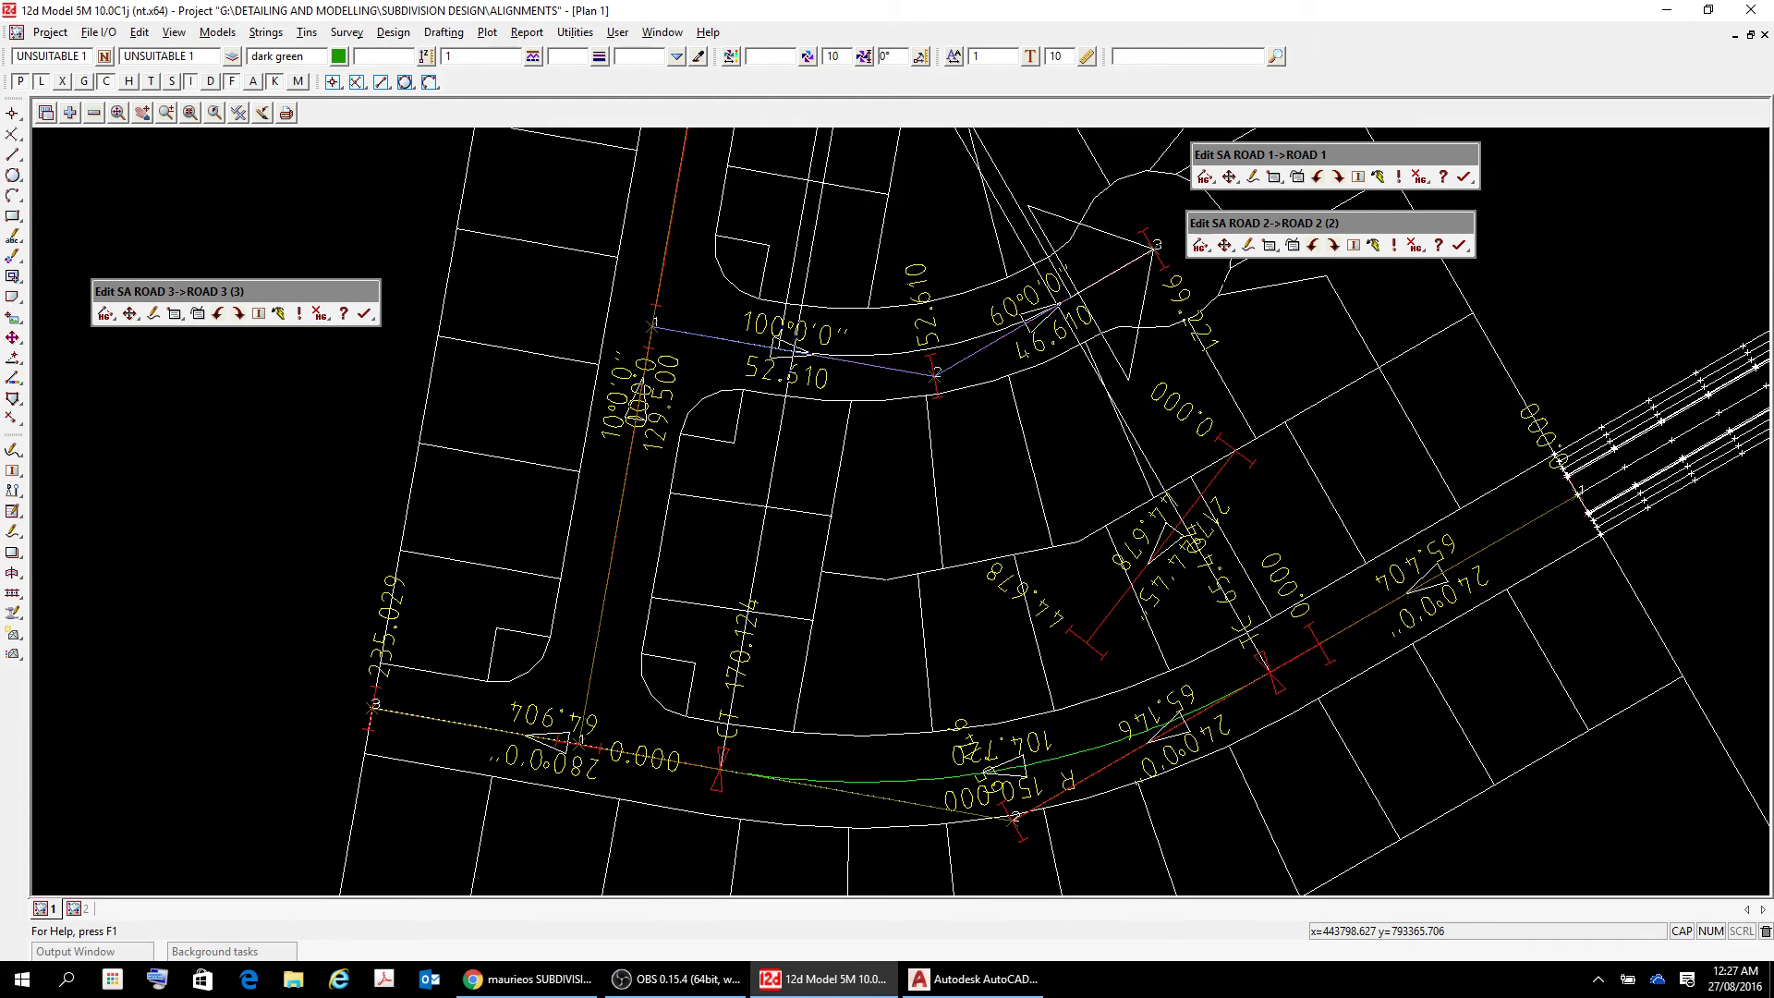
click(1224, 246)
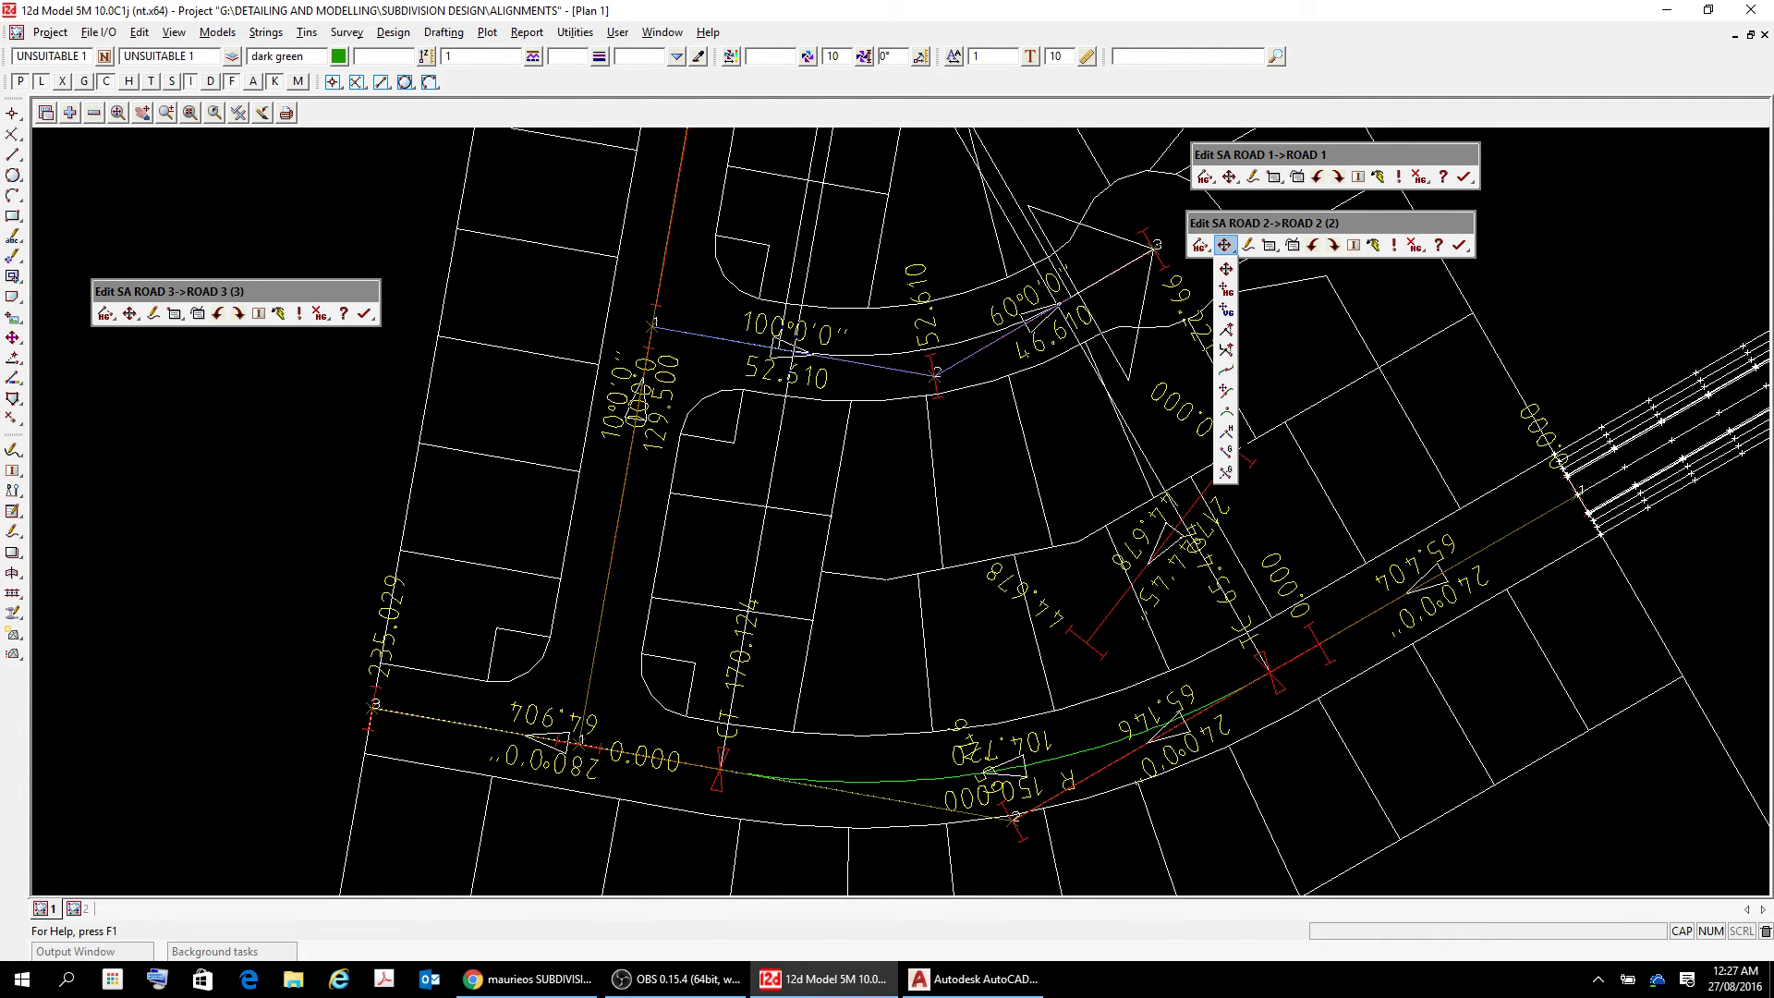
click(1225, 418)
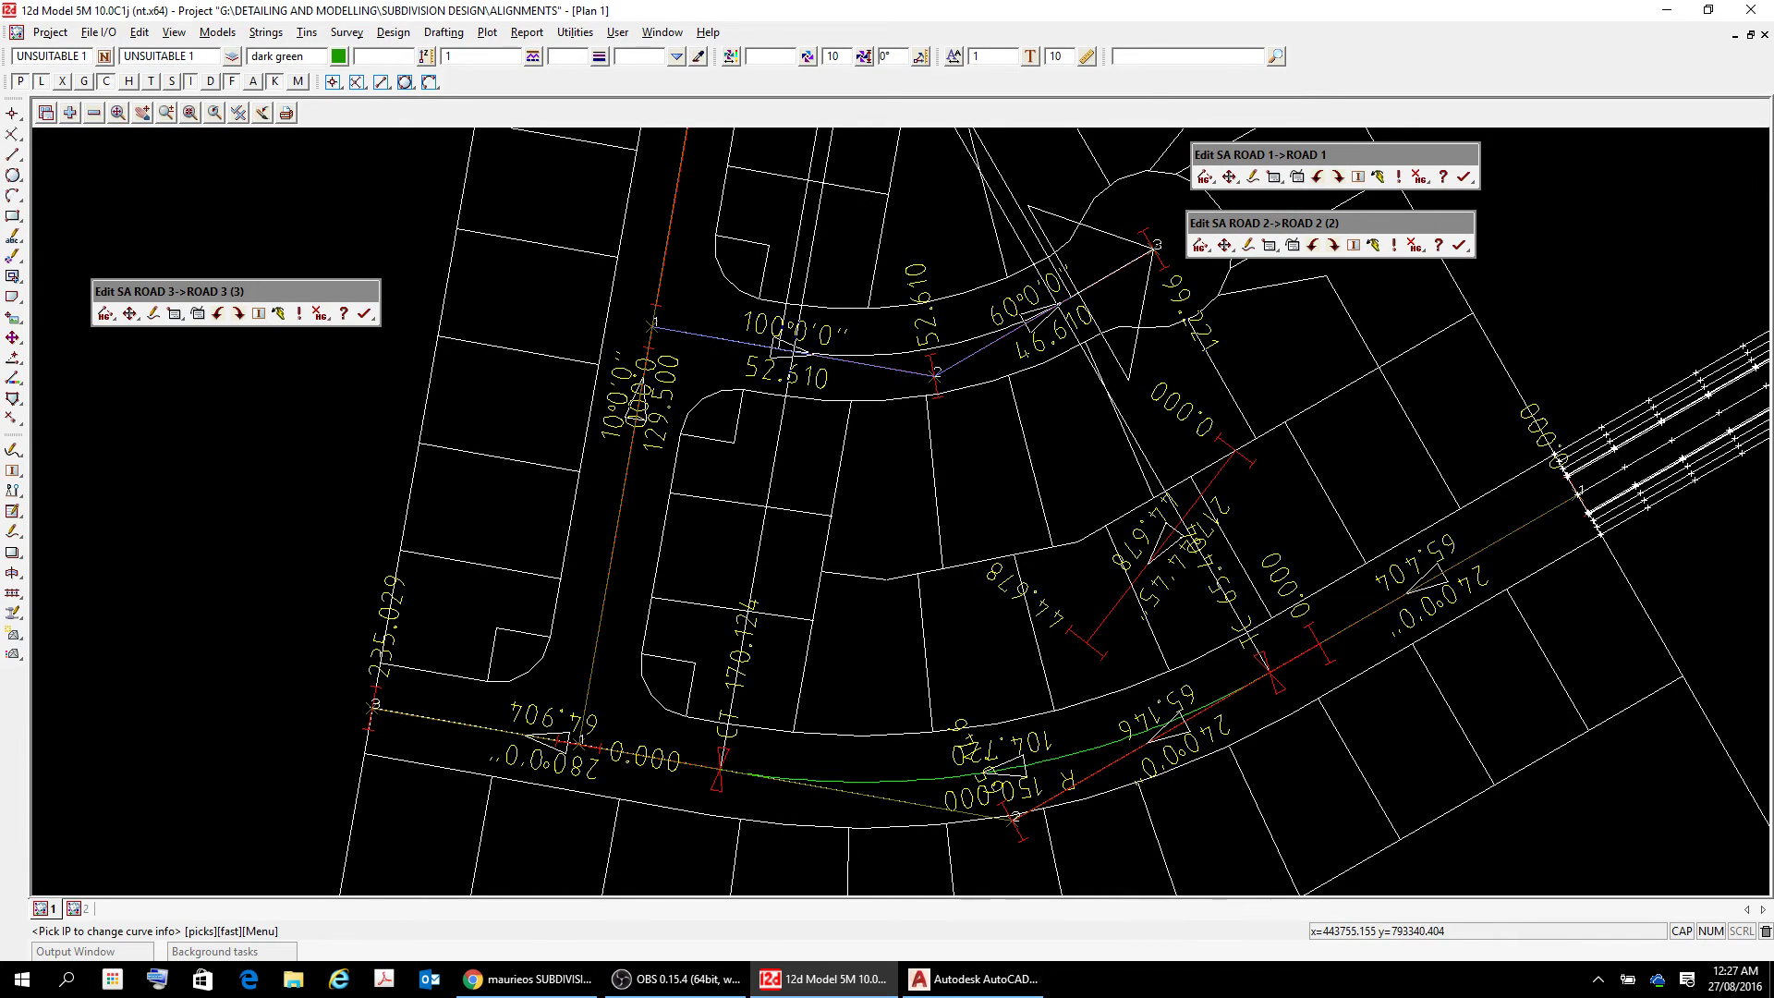
click(936, 372)
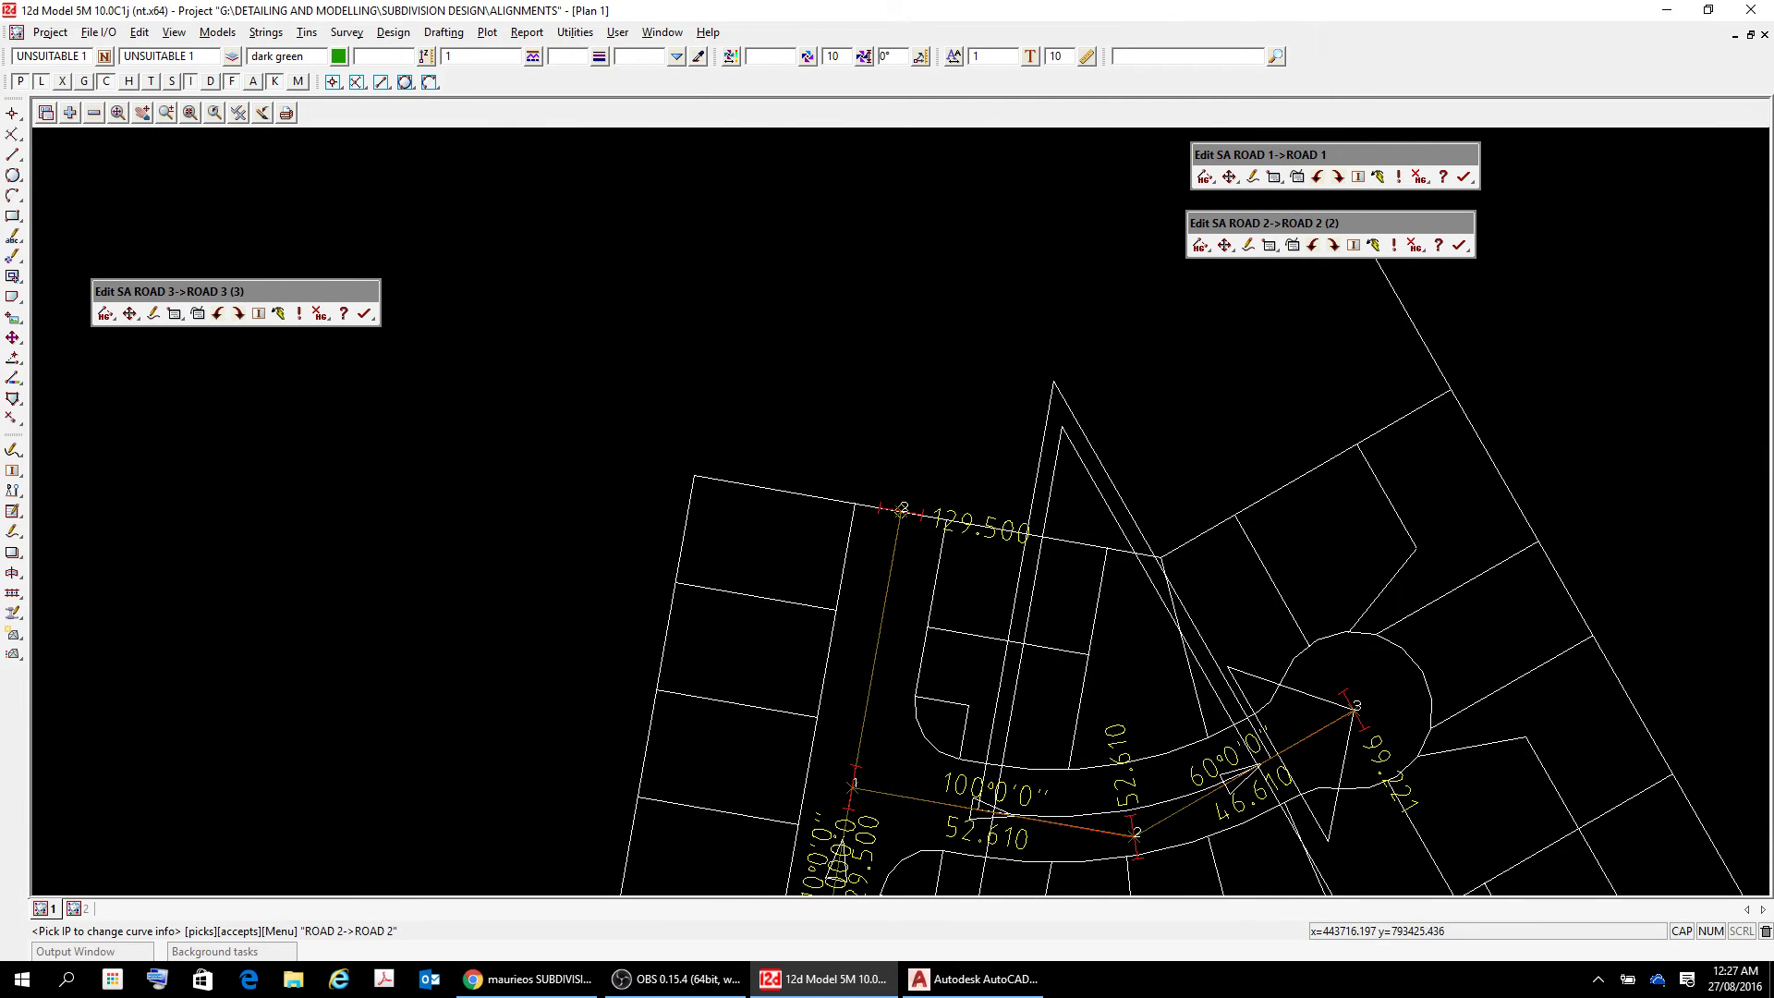
scroll(1115, 851, down, 2)
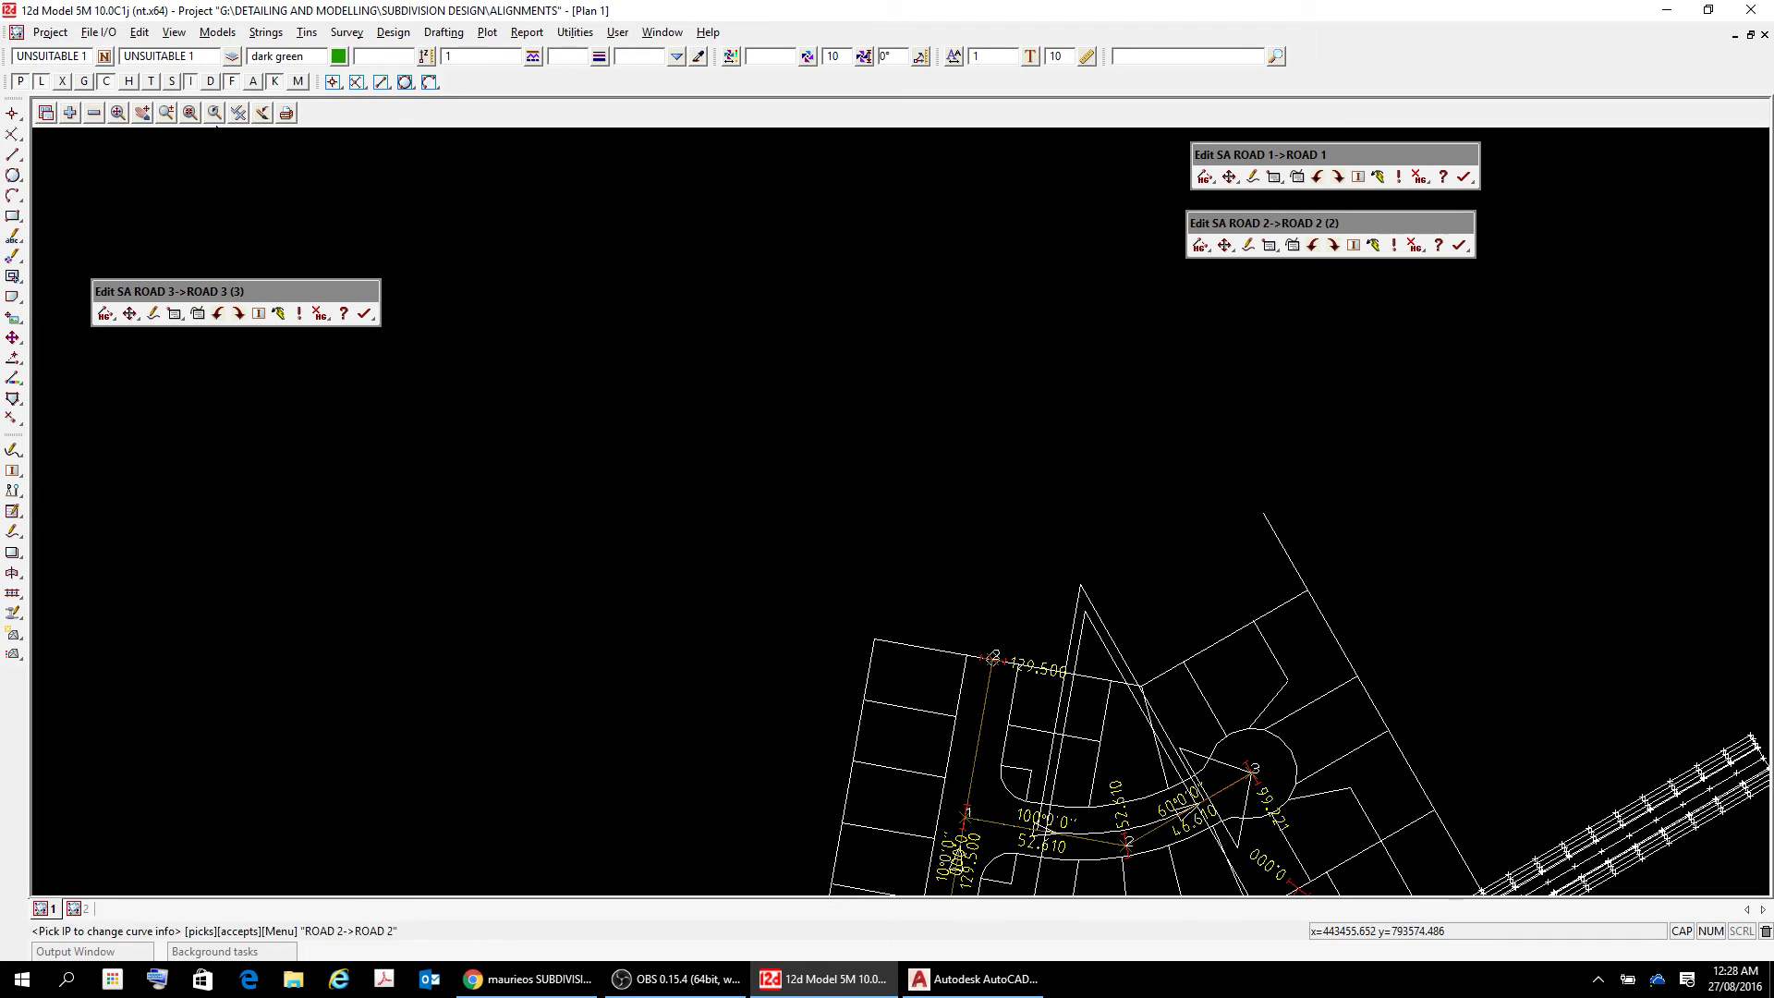
click(141, 113)
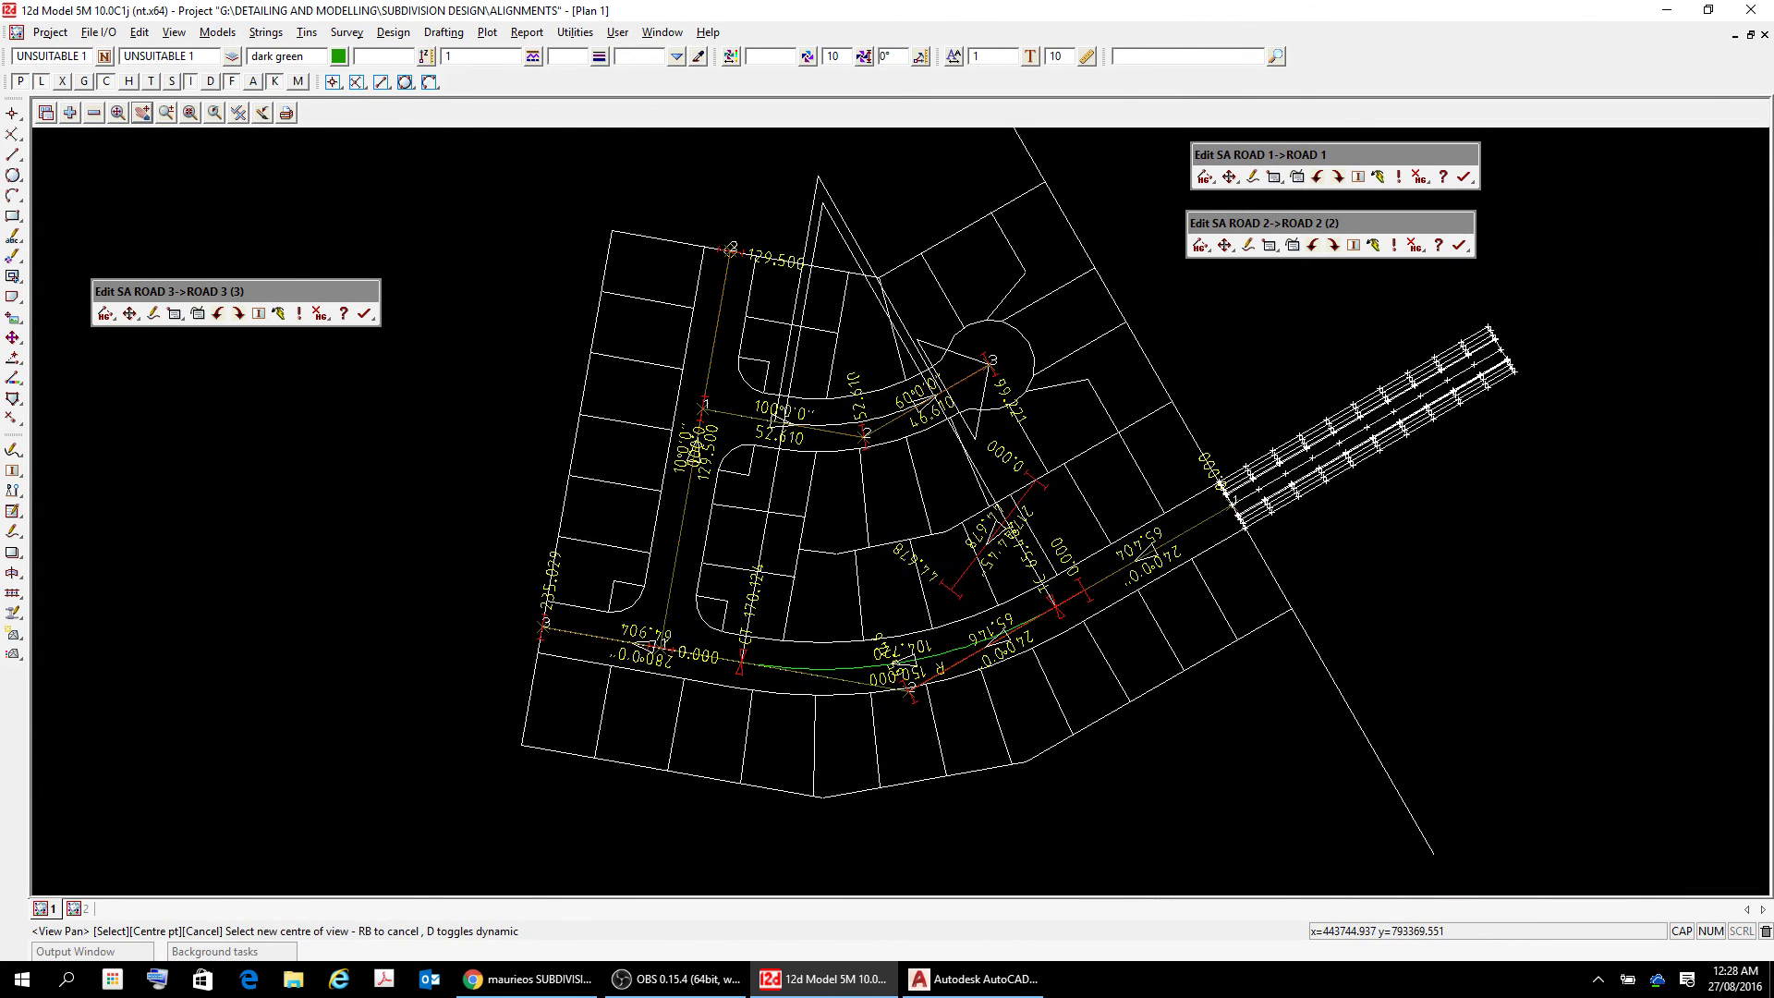
click(130, 315)
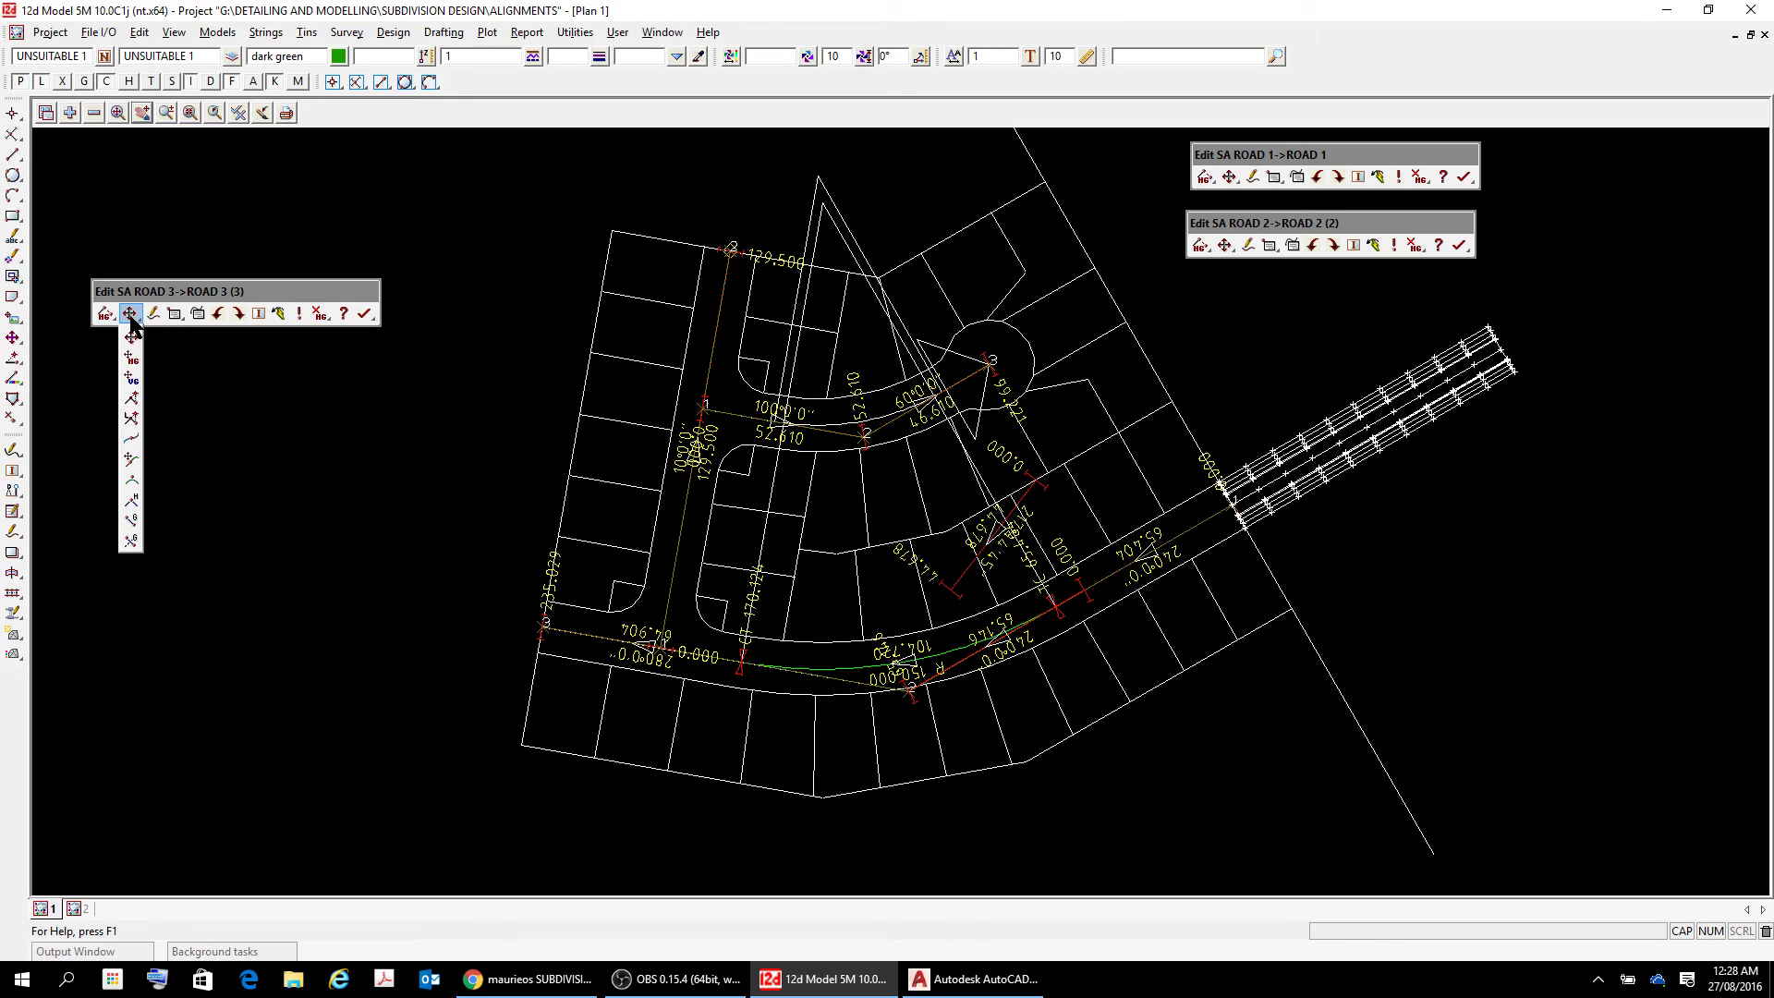
click(131, 336)
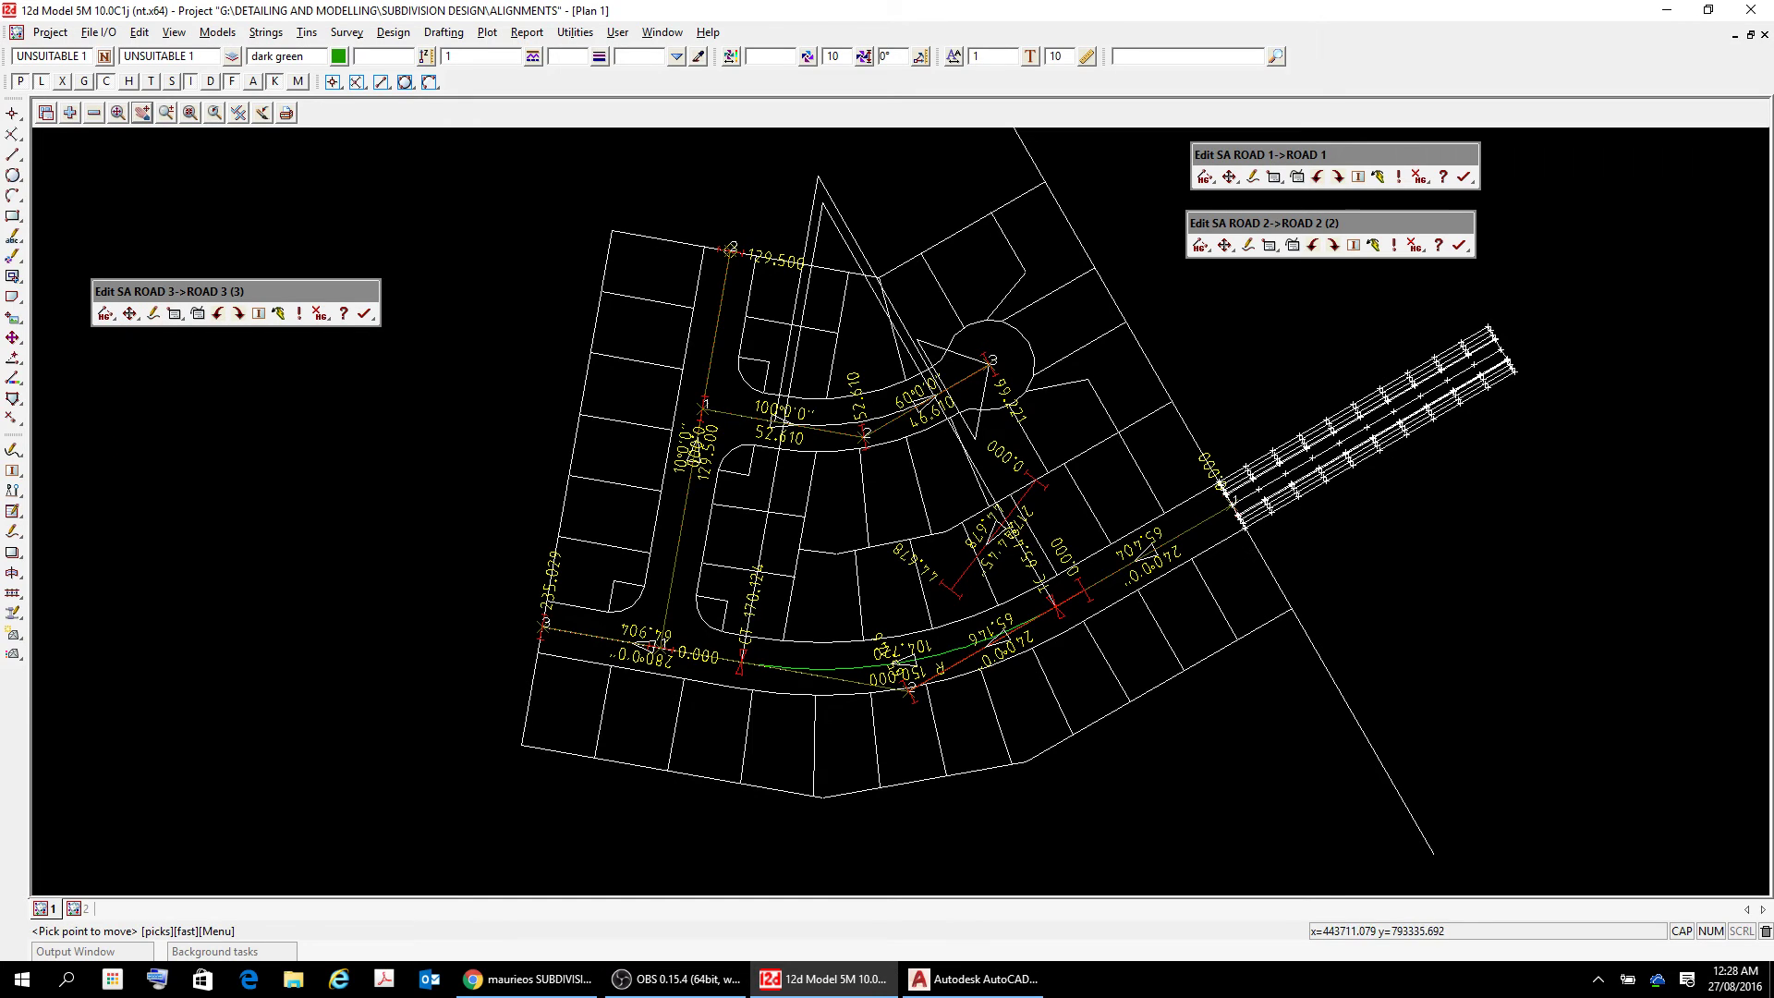
- Undo the last Append HG edit of ROAD 2 and redo it
click(1312, 245)
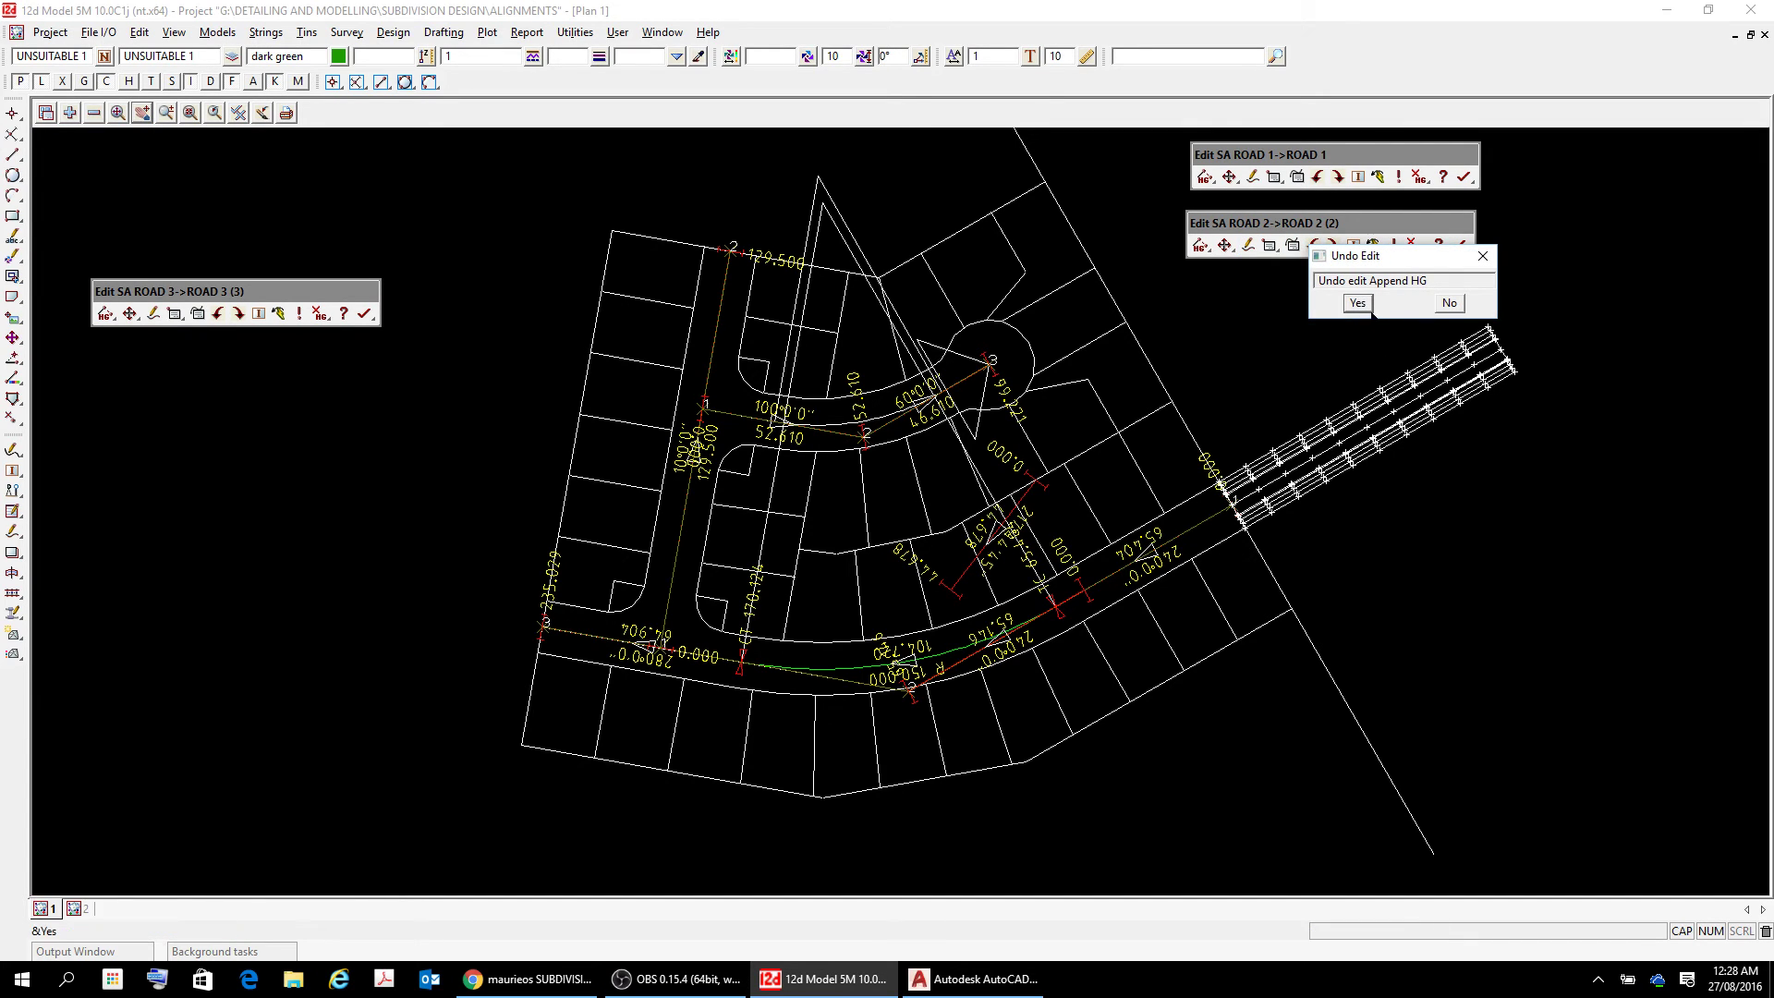
click(1358, 304)
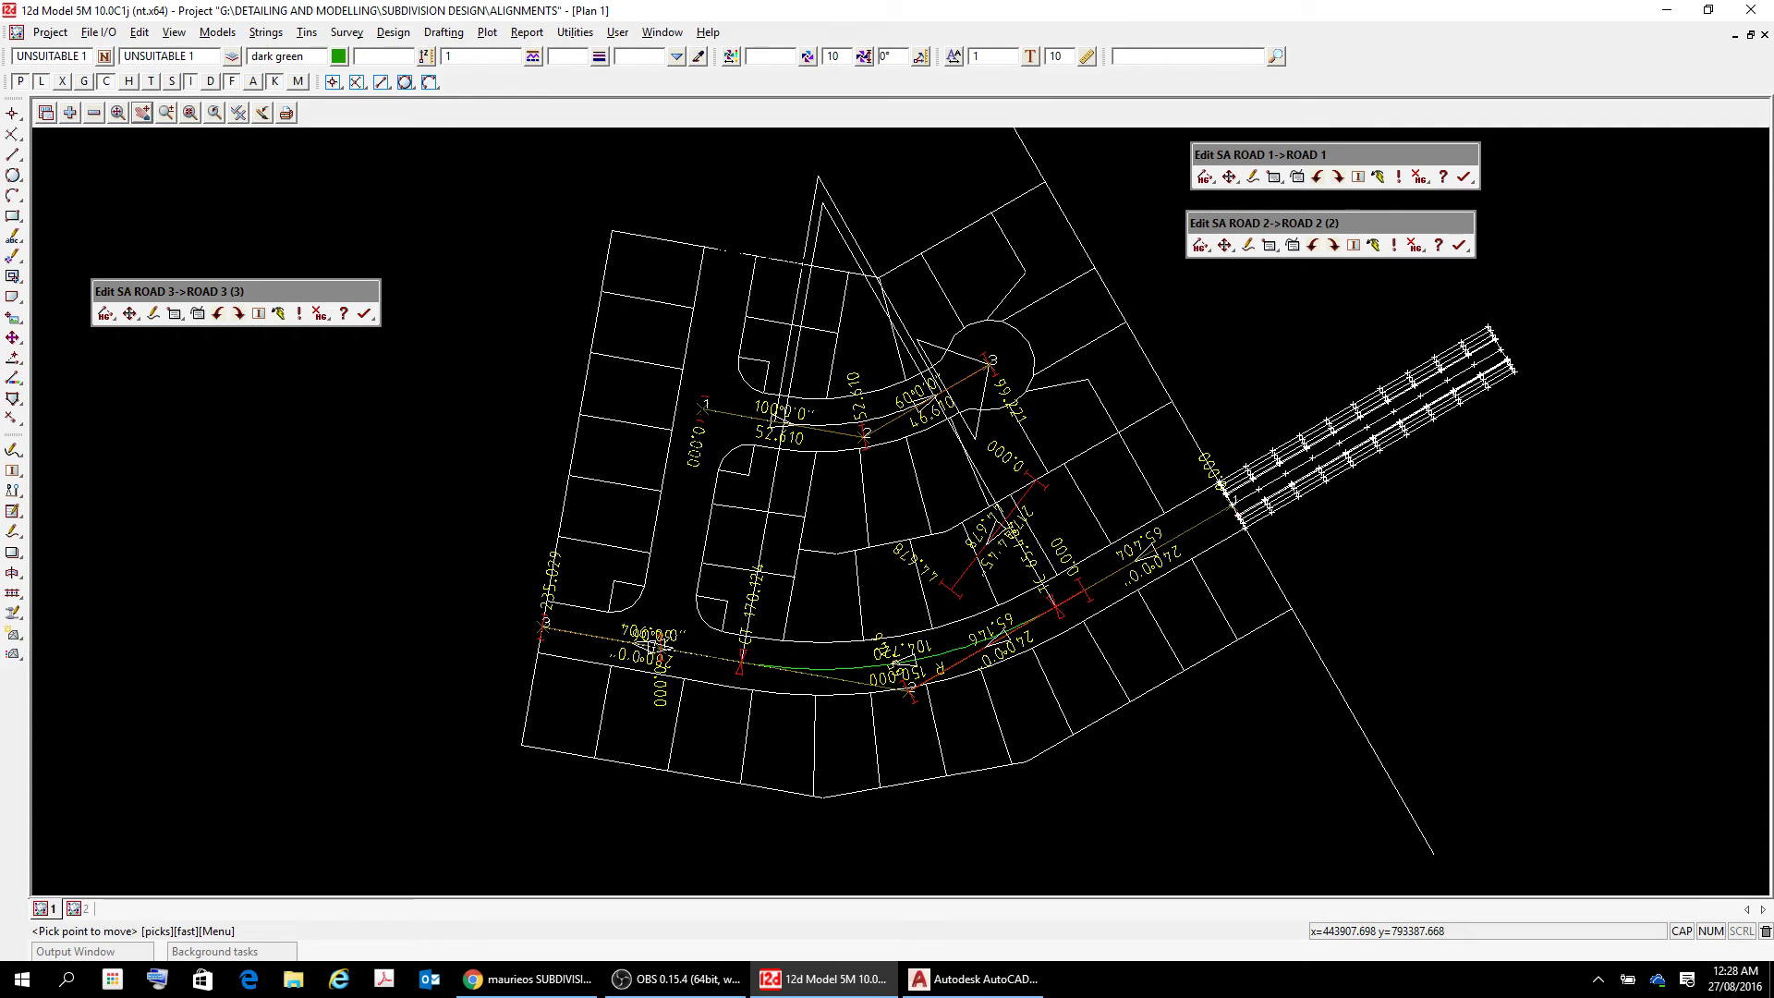
click(1334, 246)
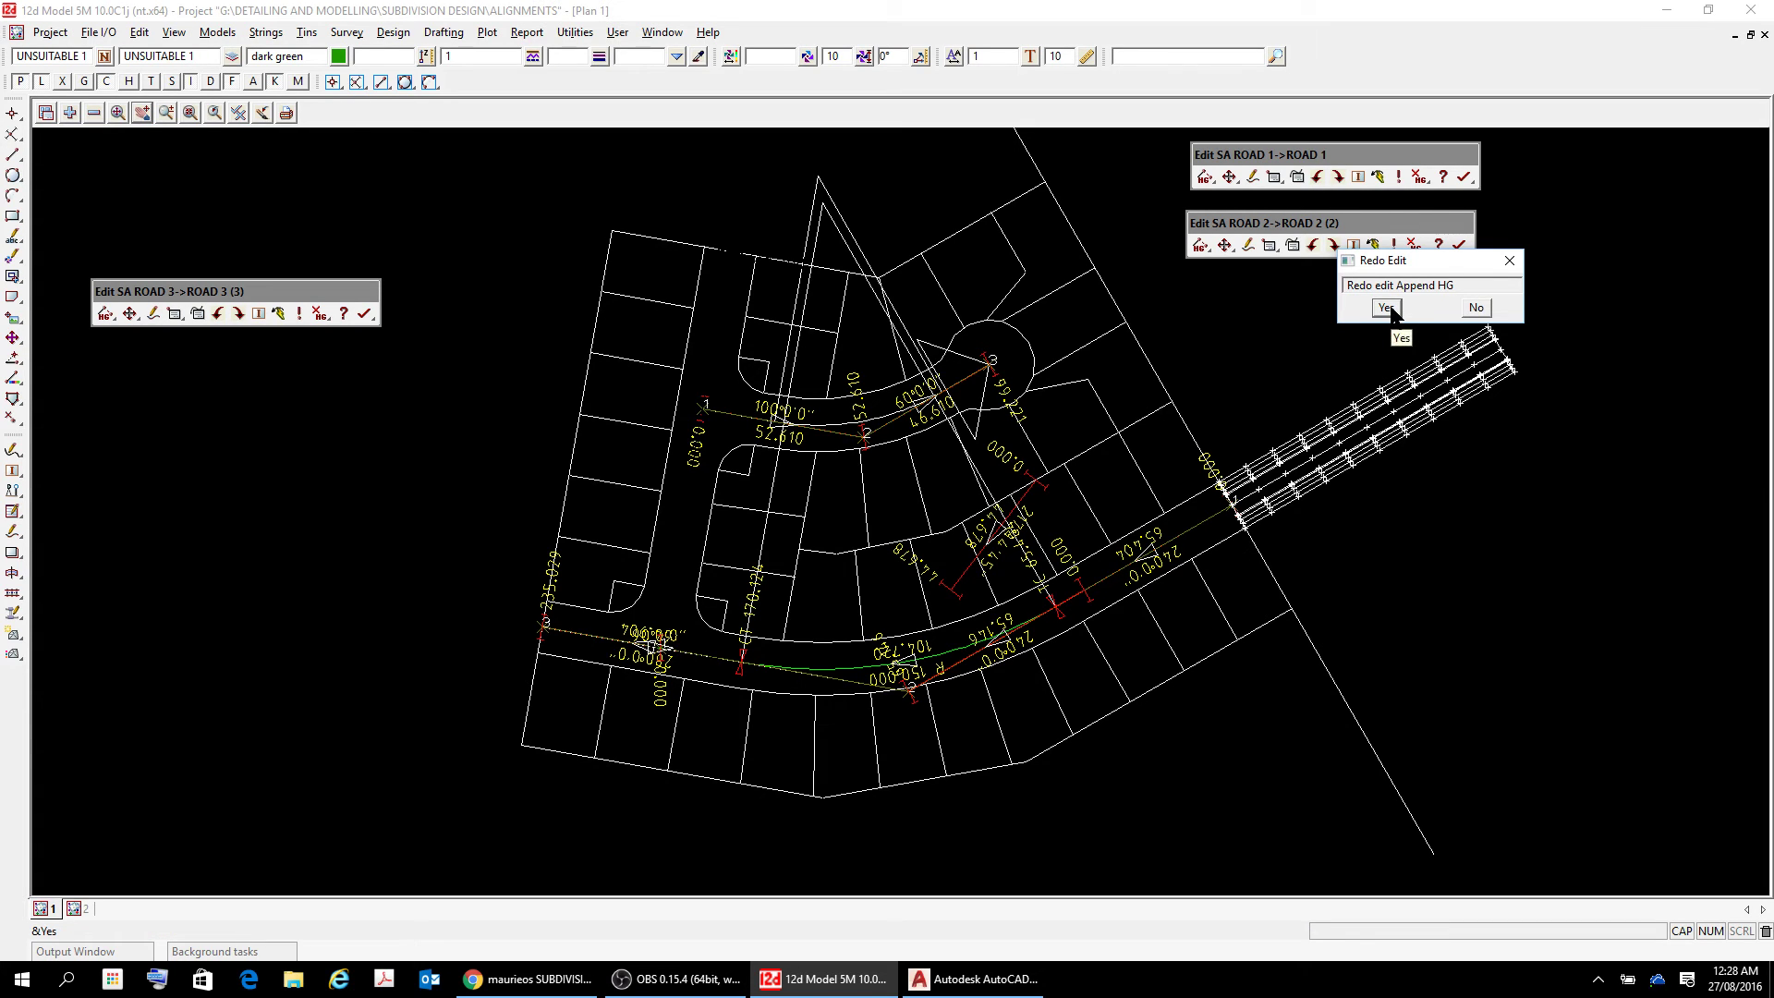
click(1391, 312)
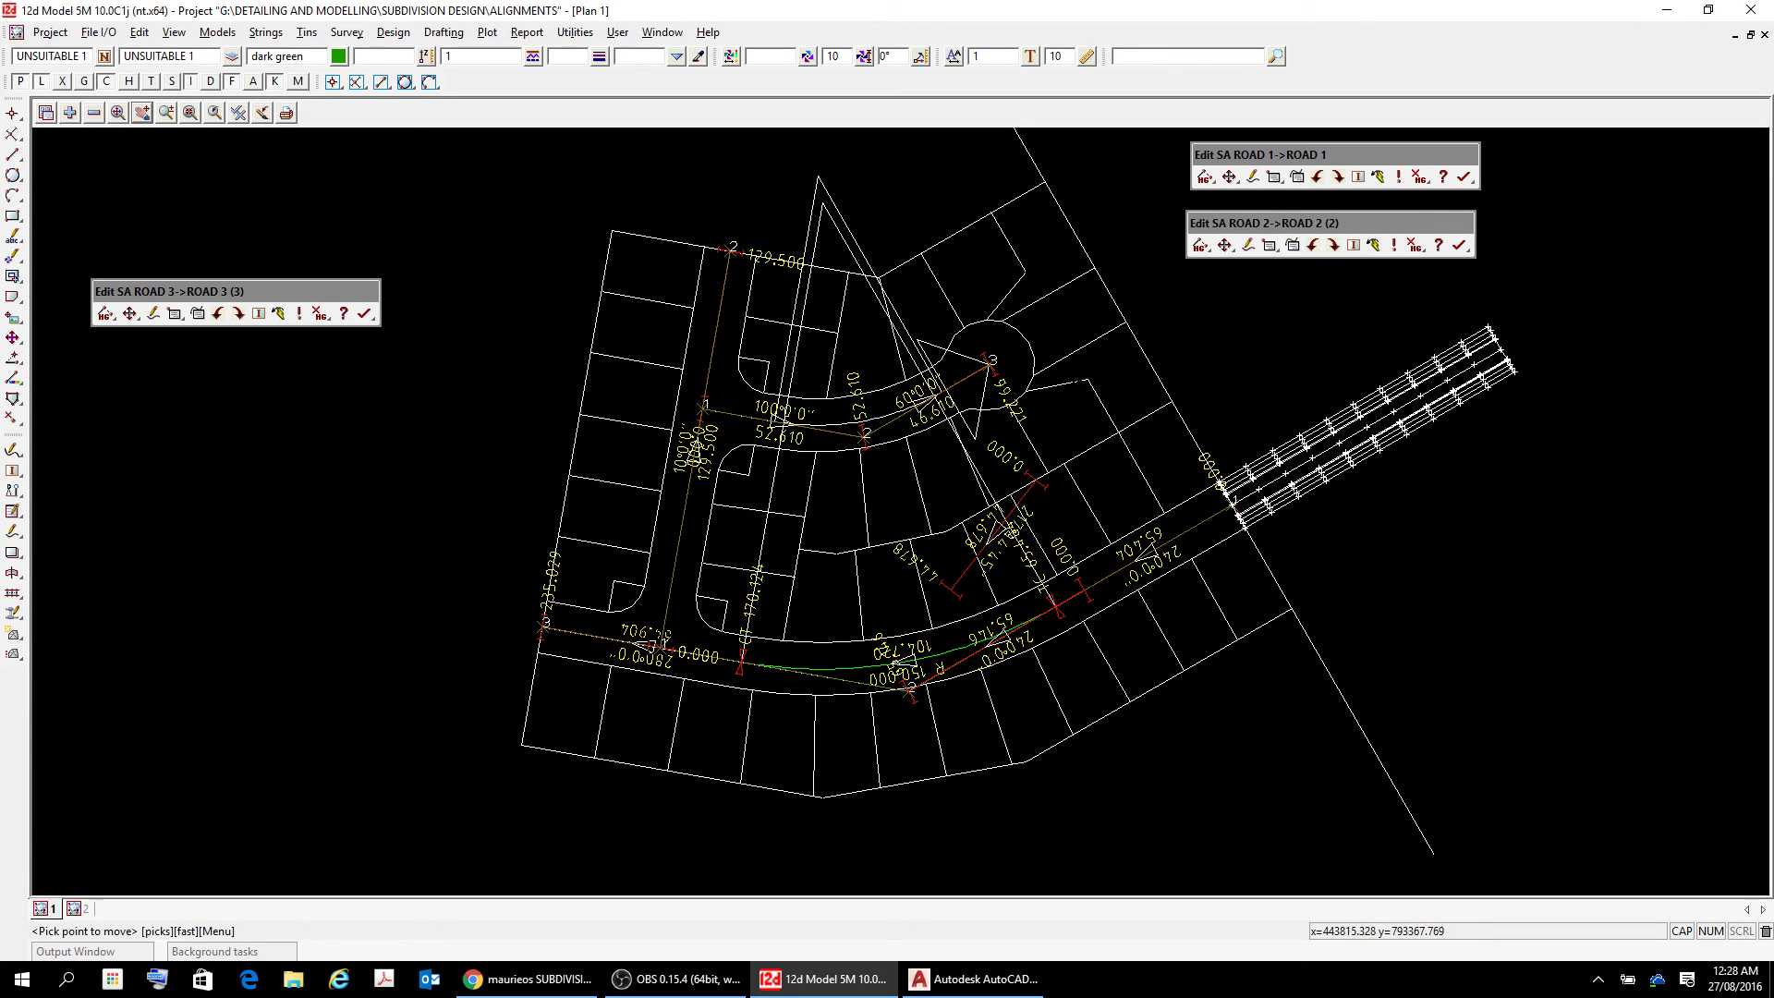
- Delete the stray red ROAD 2 super alignment of the ALIGNMENT model that crosses the lots north of ROAD 1
scroll(835, 533, up, 4)
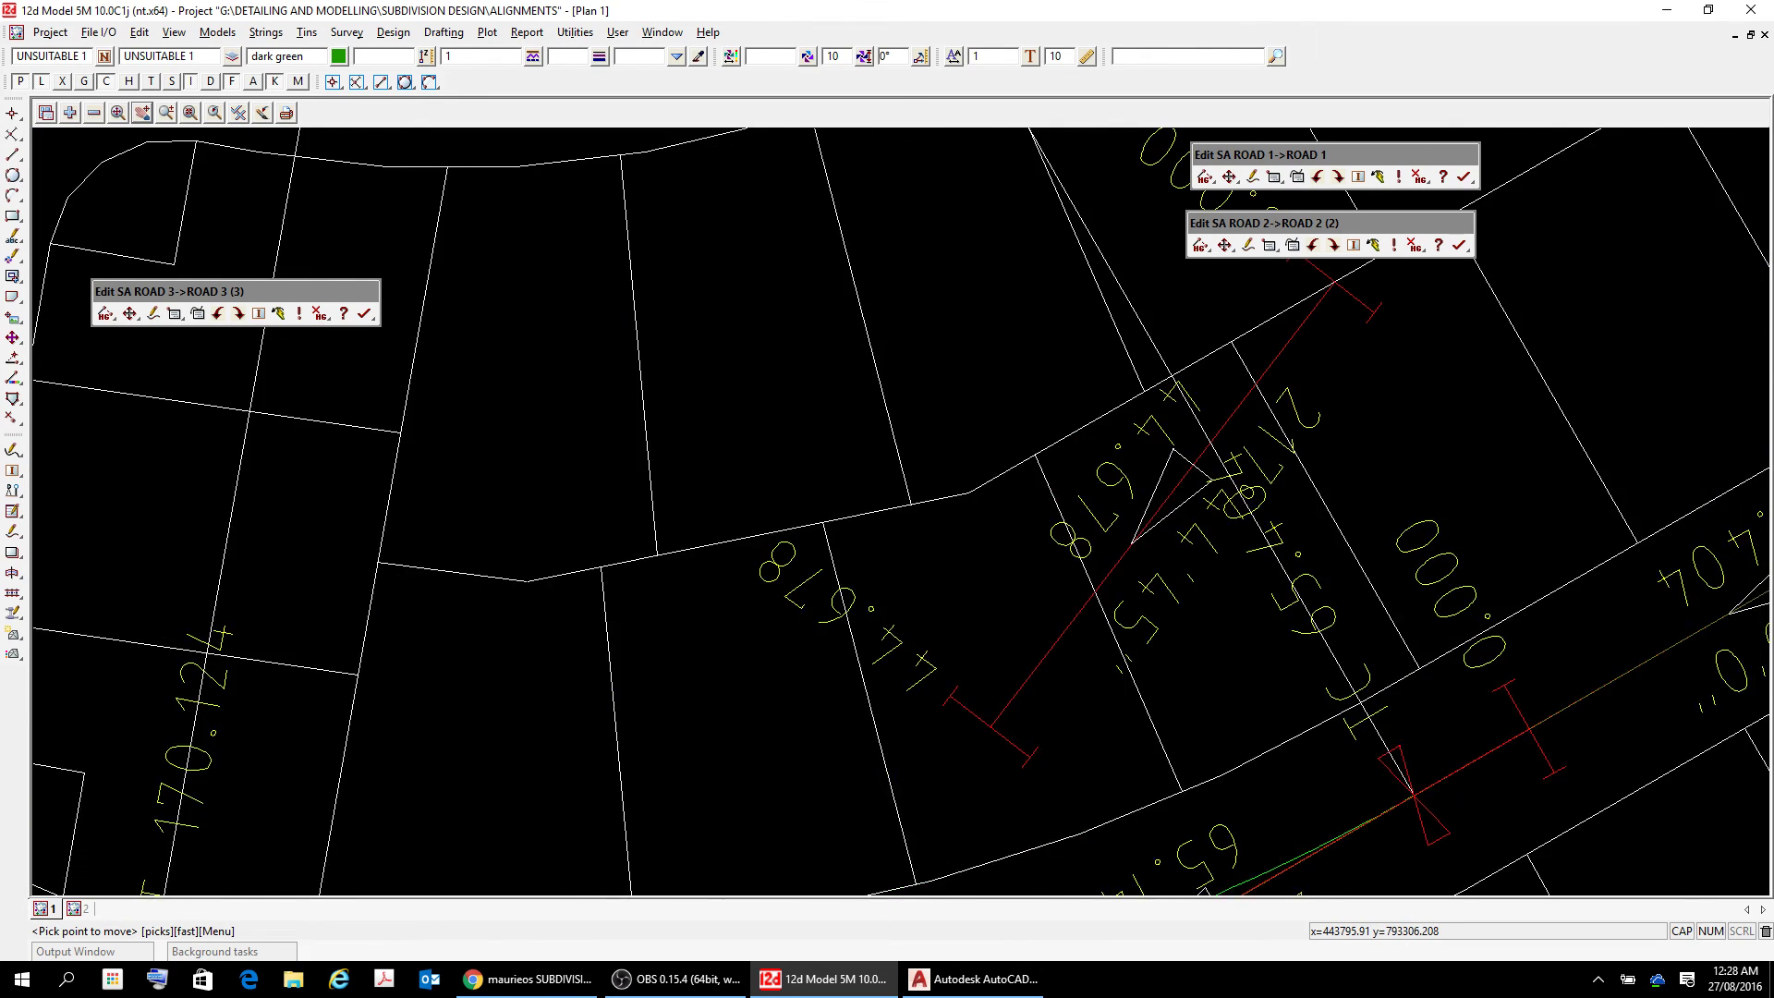
scroll(835, 534, down, 2)
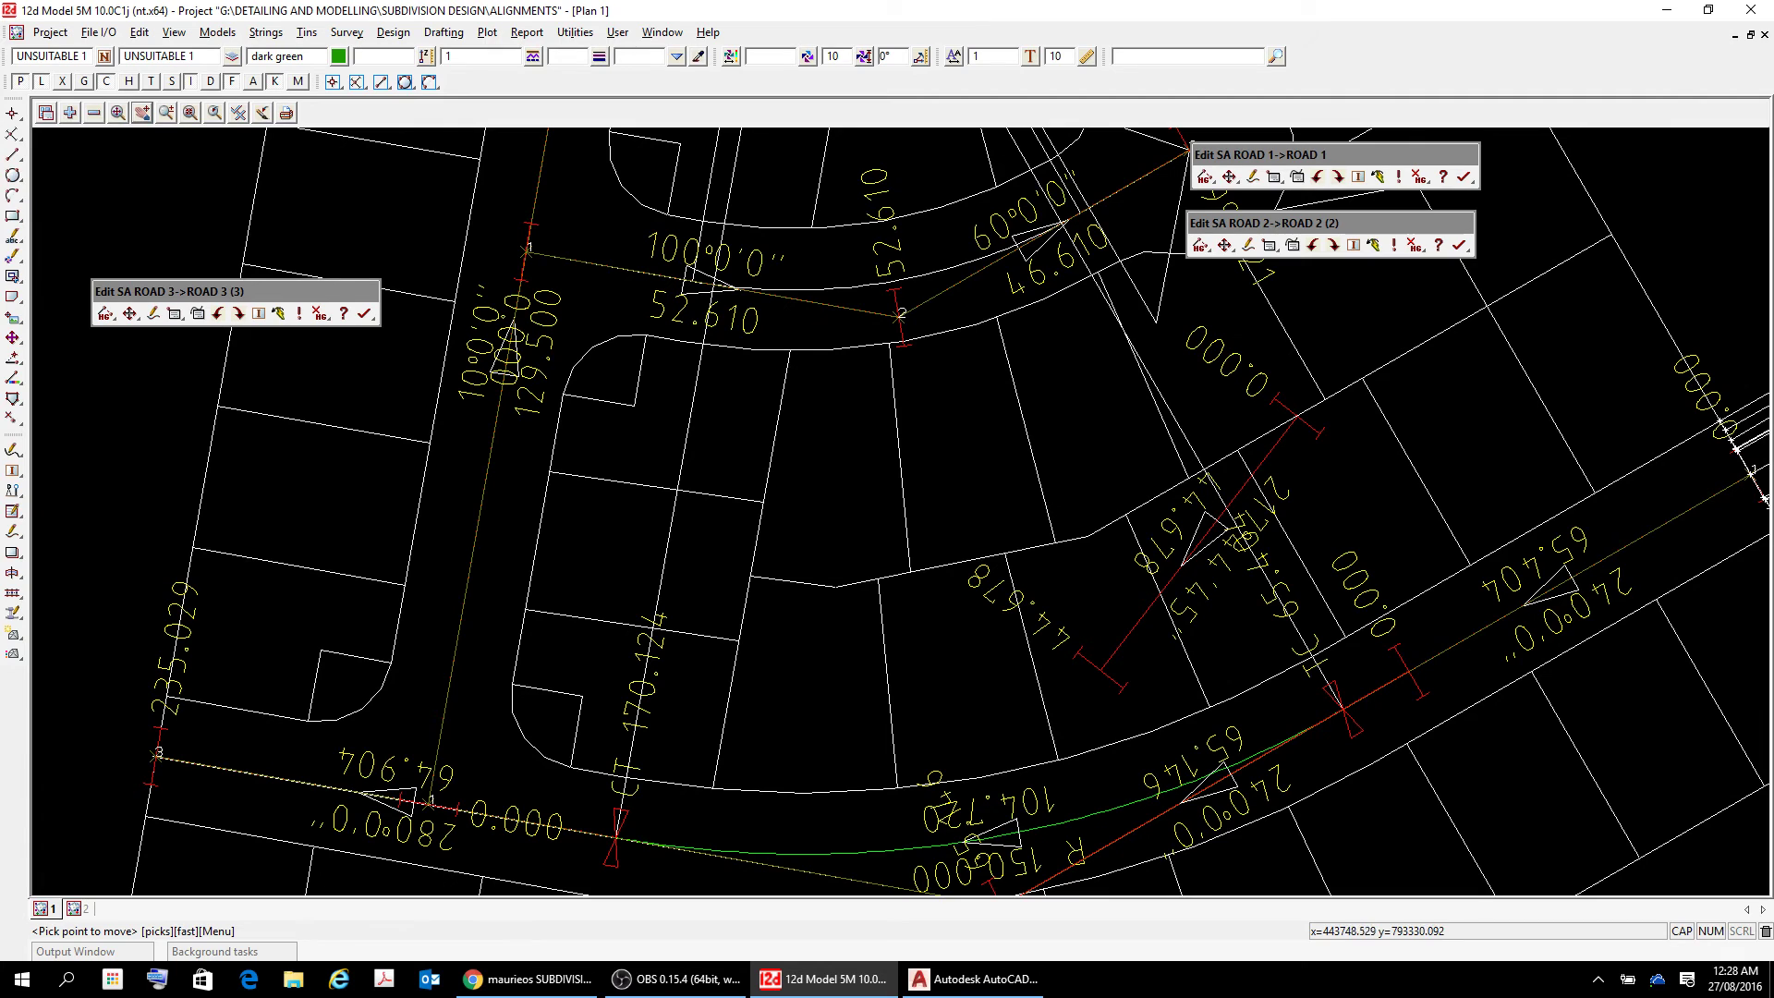
click(266, 33)
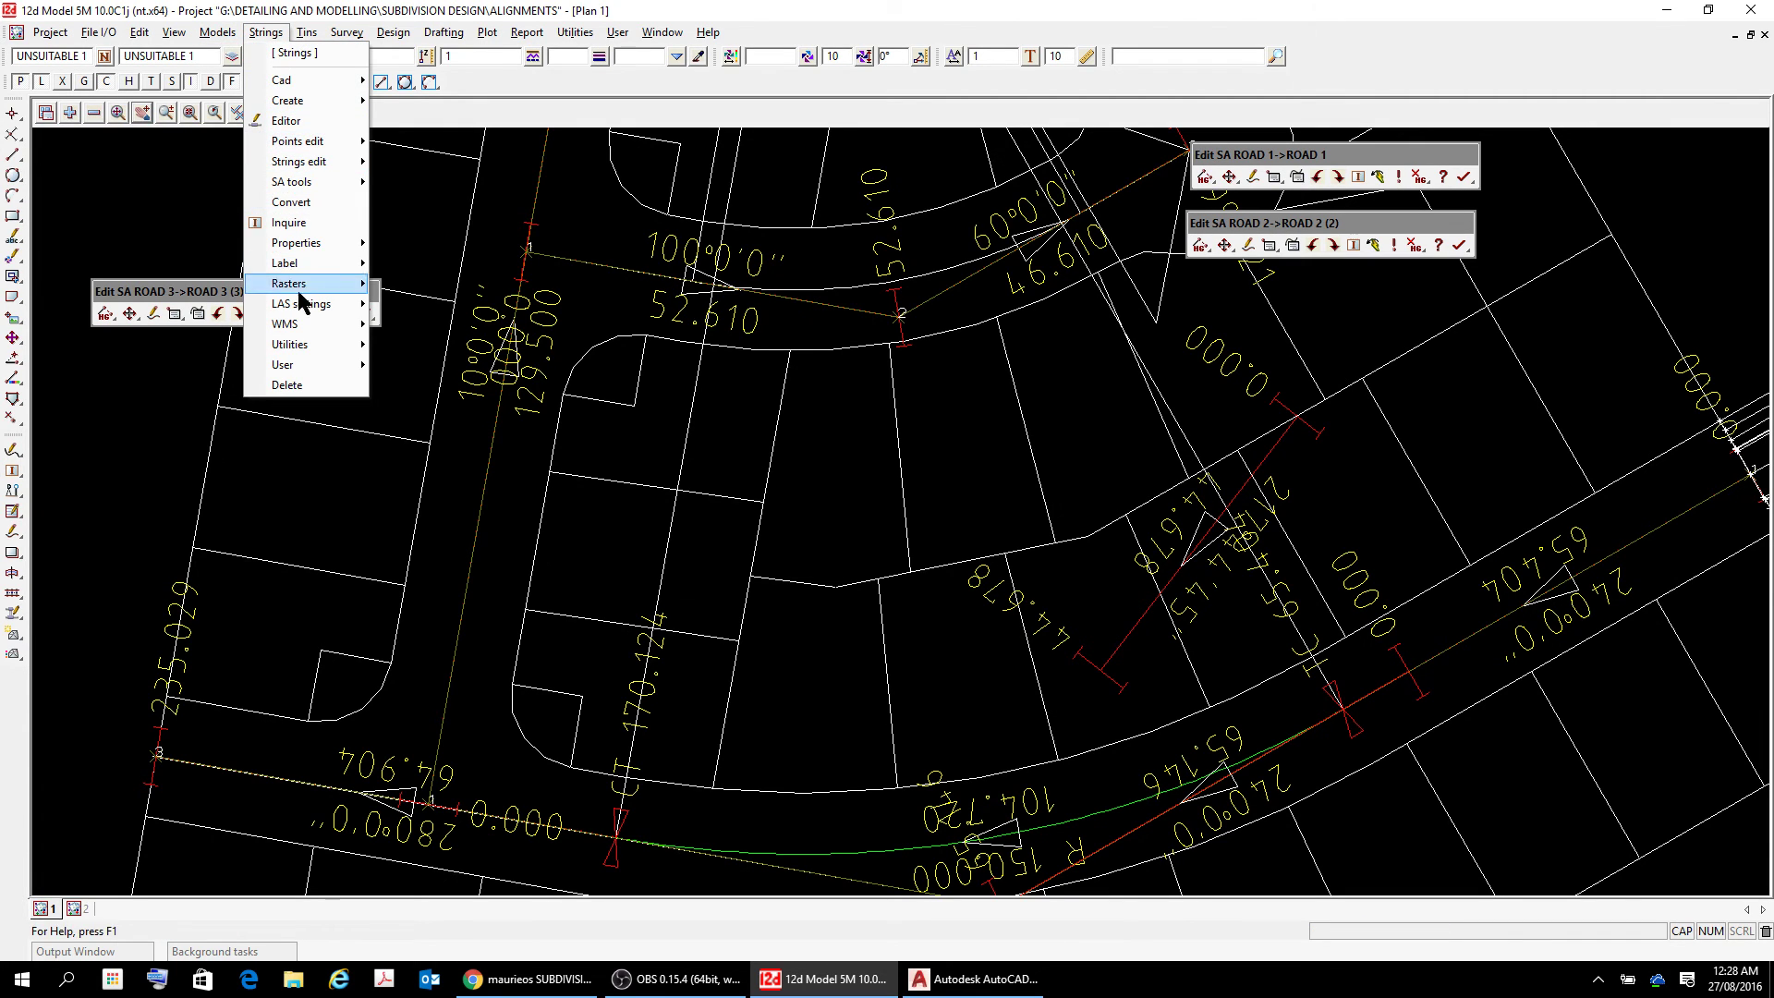
click(286, 386)
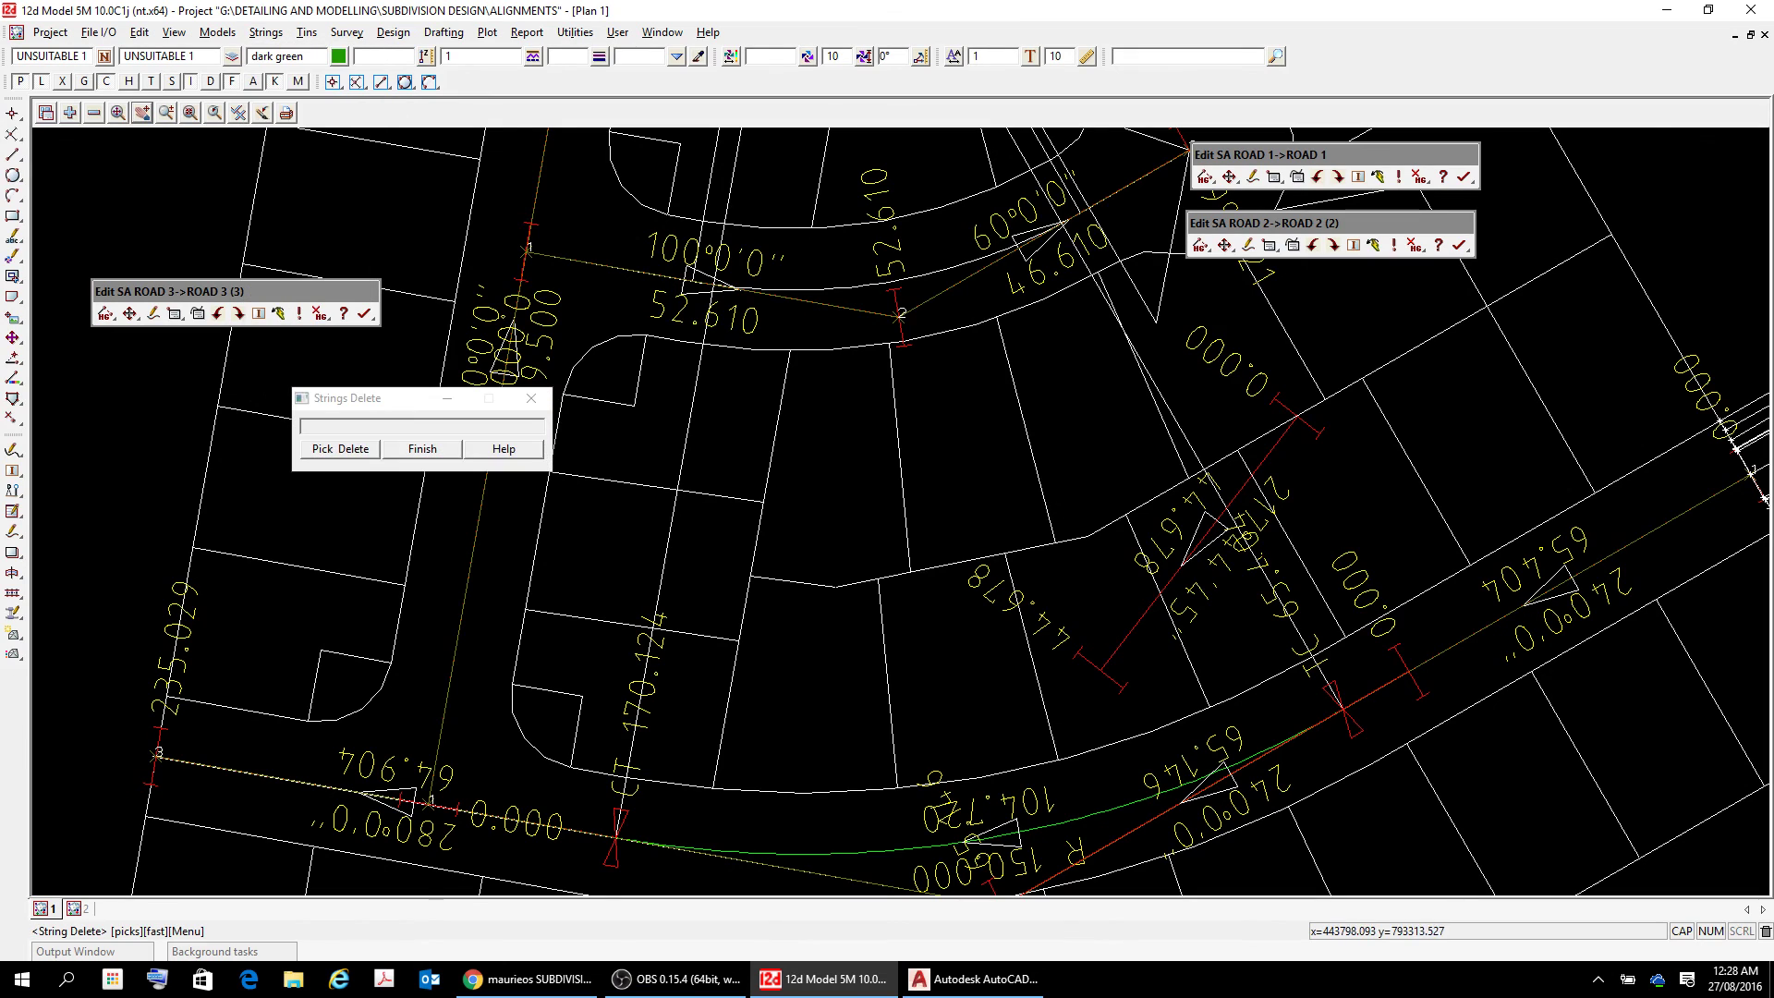
click(1279, 467)
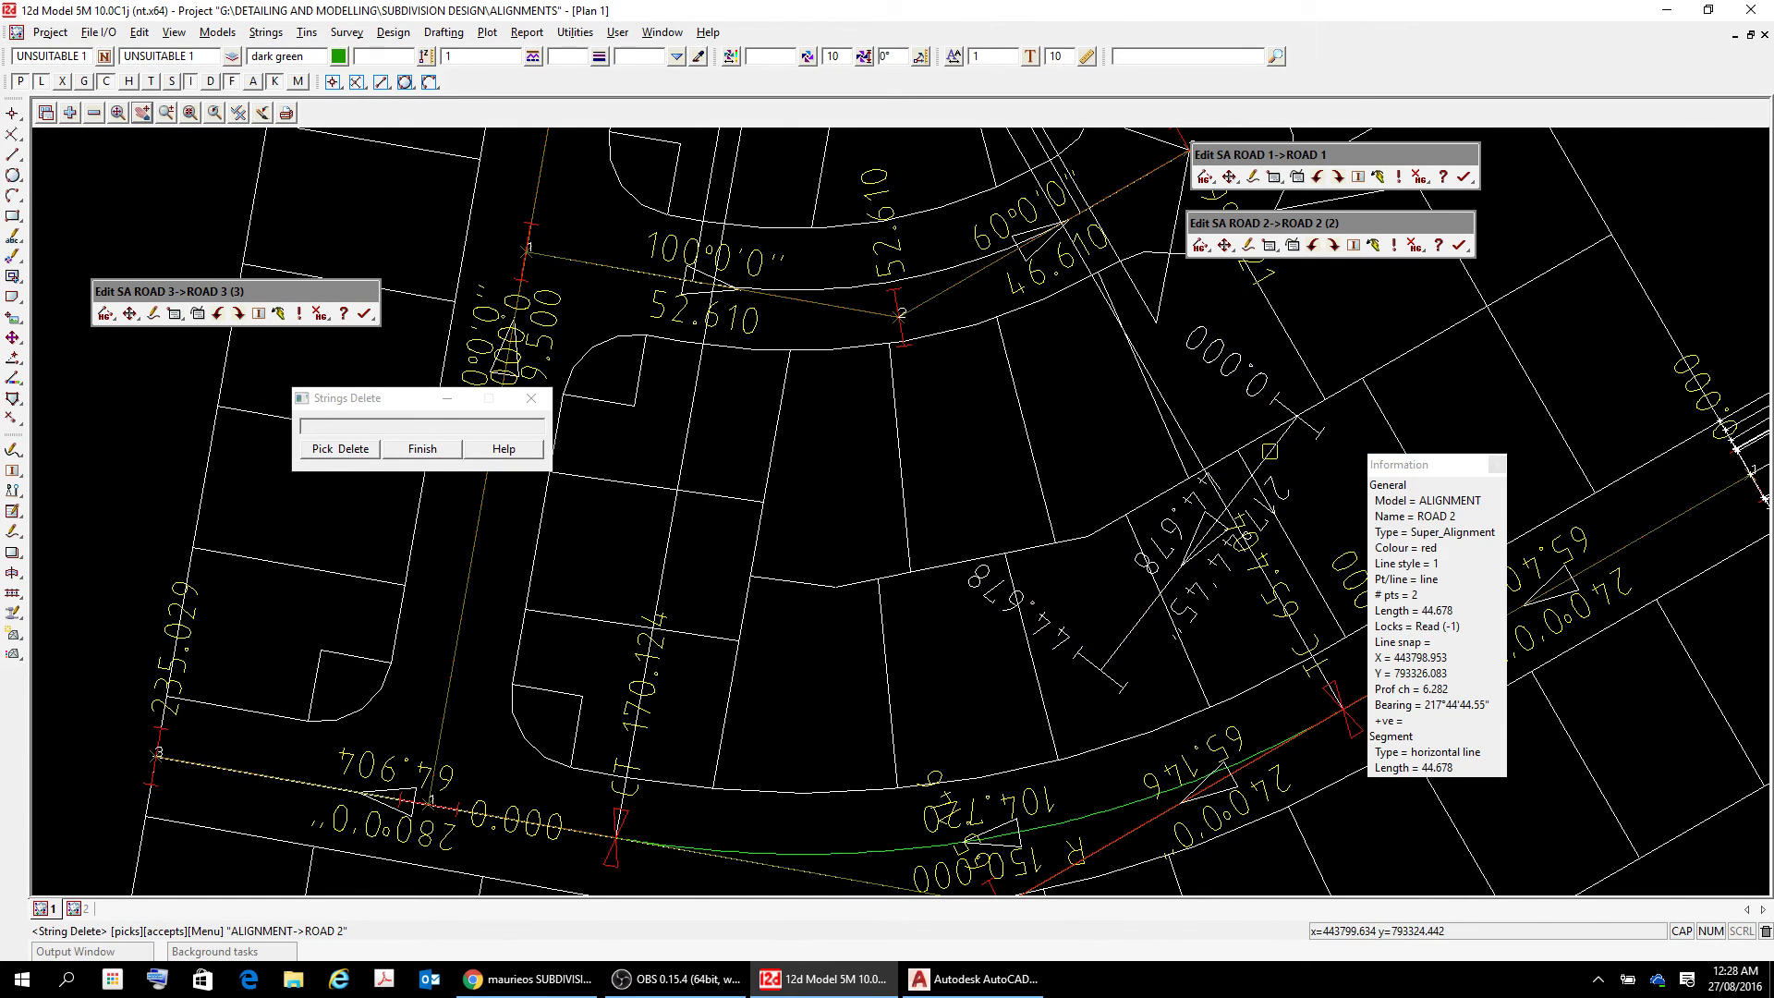
right_click(1283, 471)
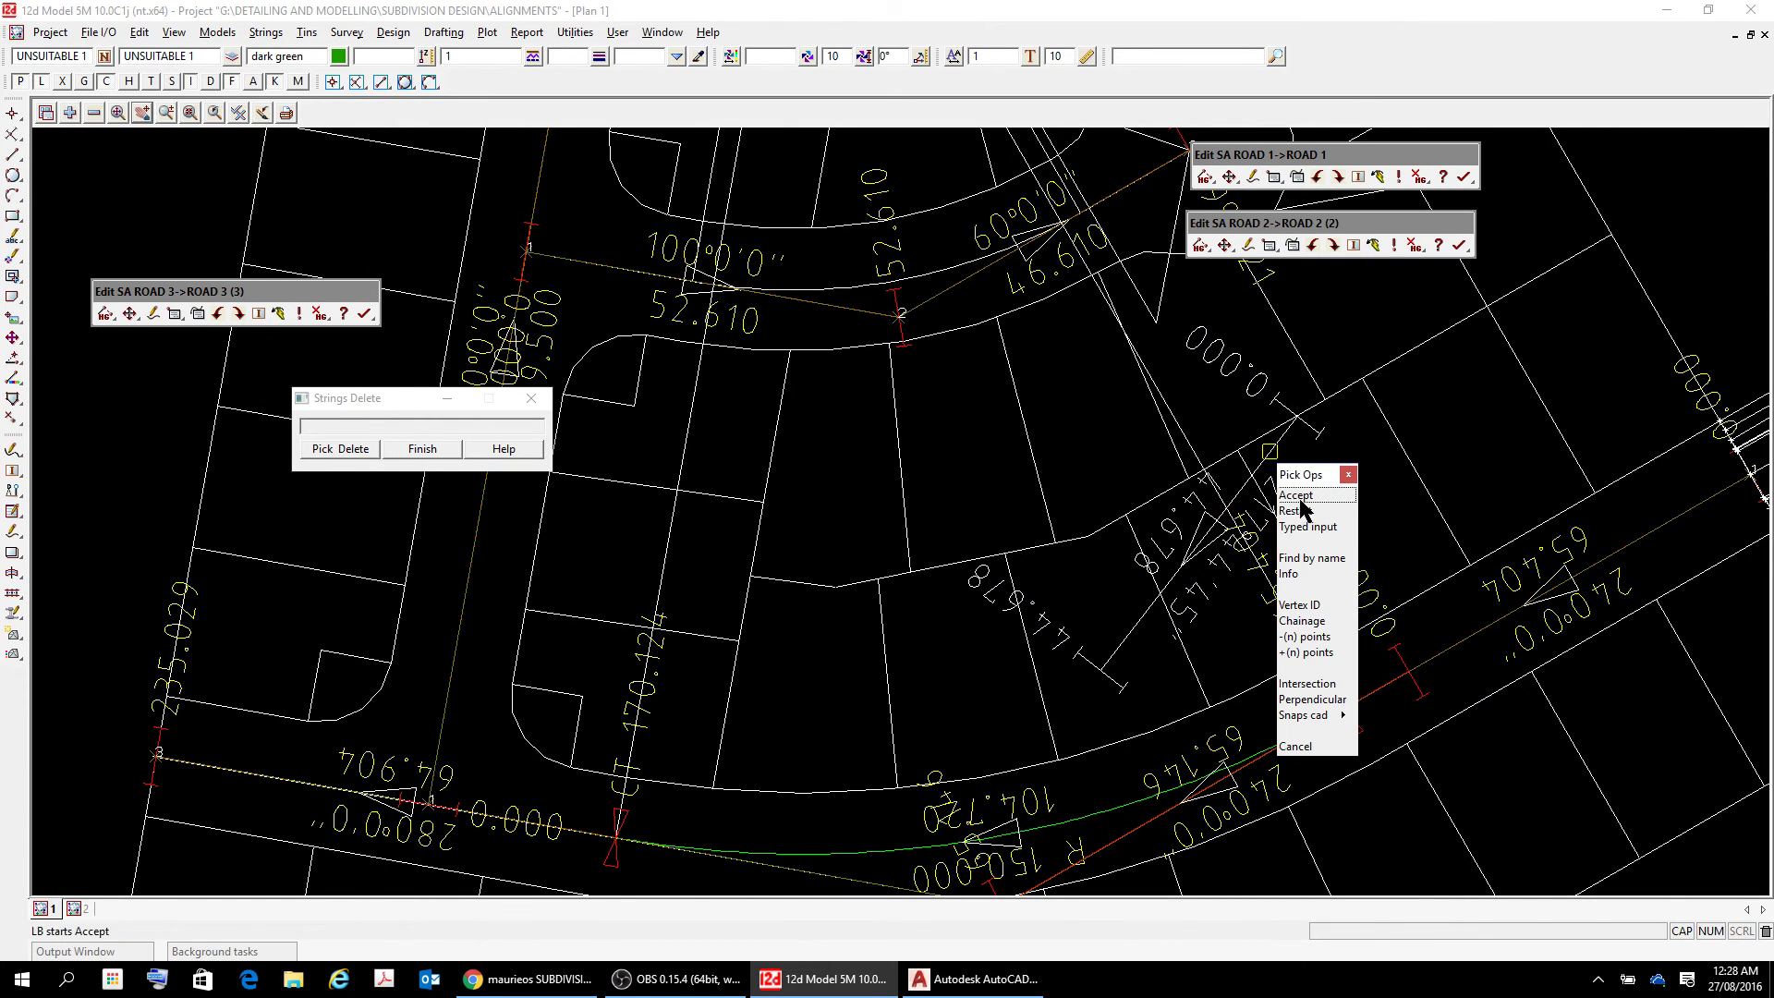
click(1299, 498)
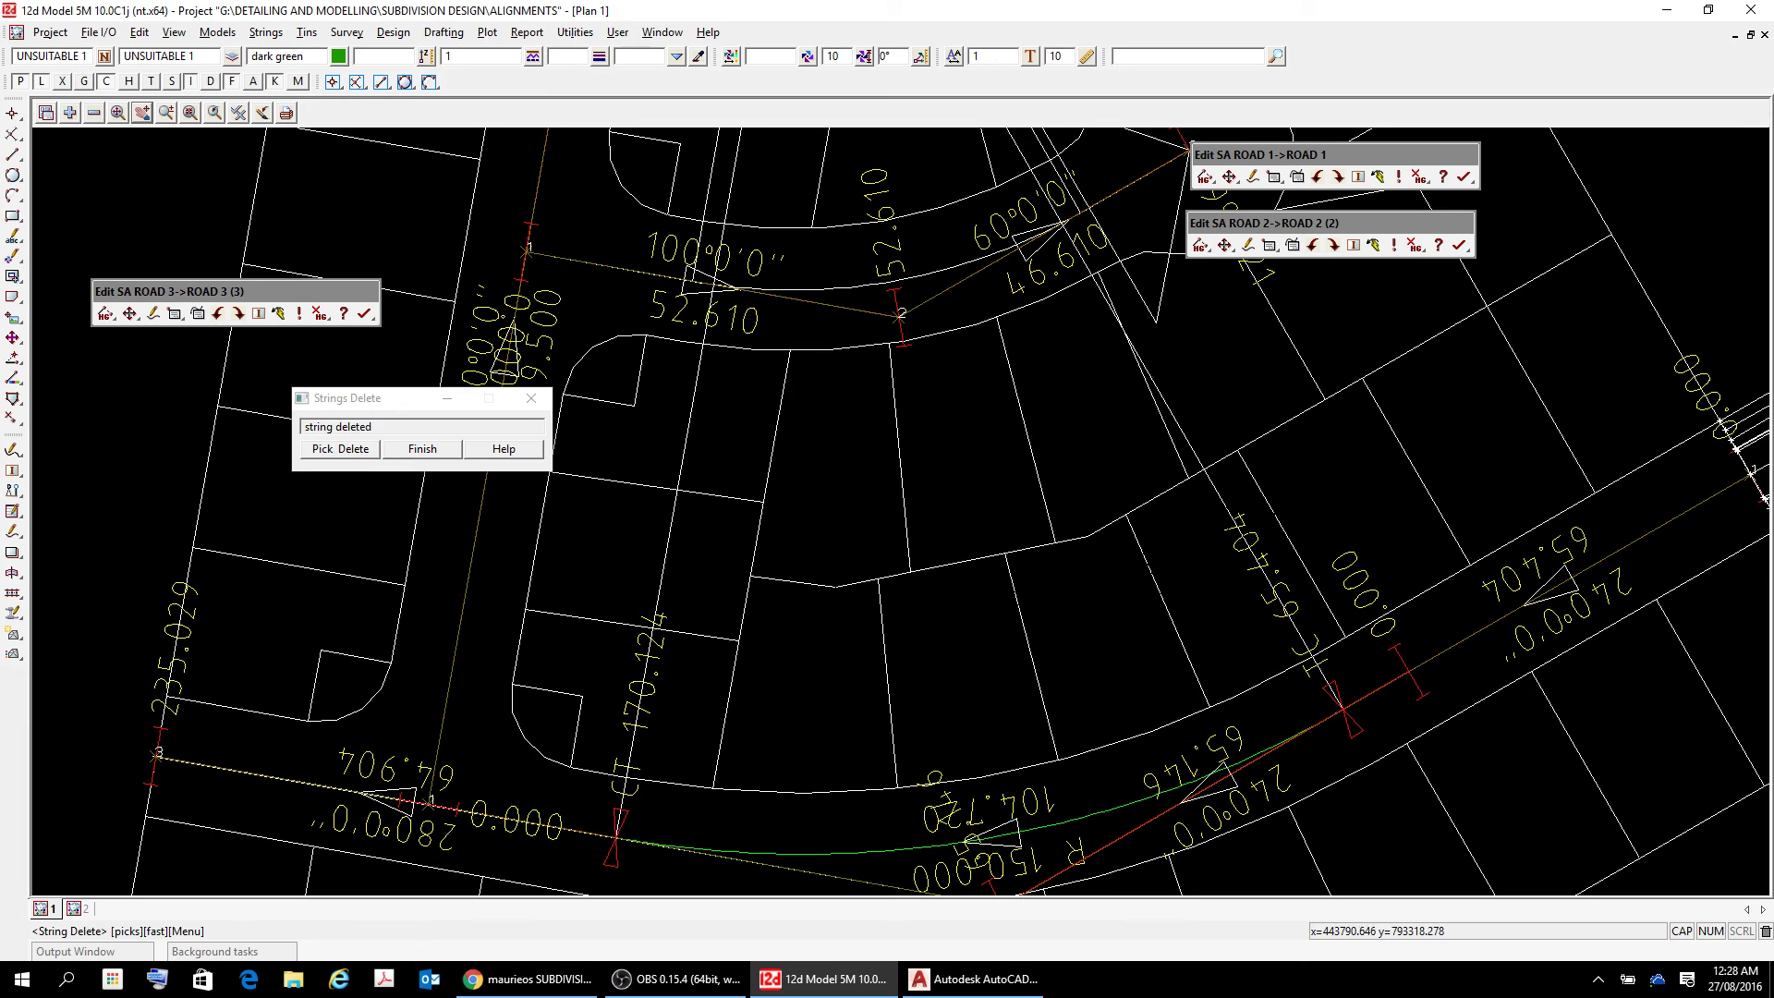
click(421, 449)
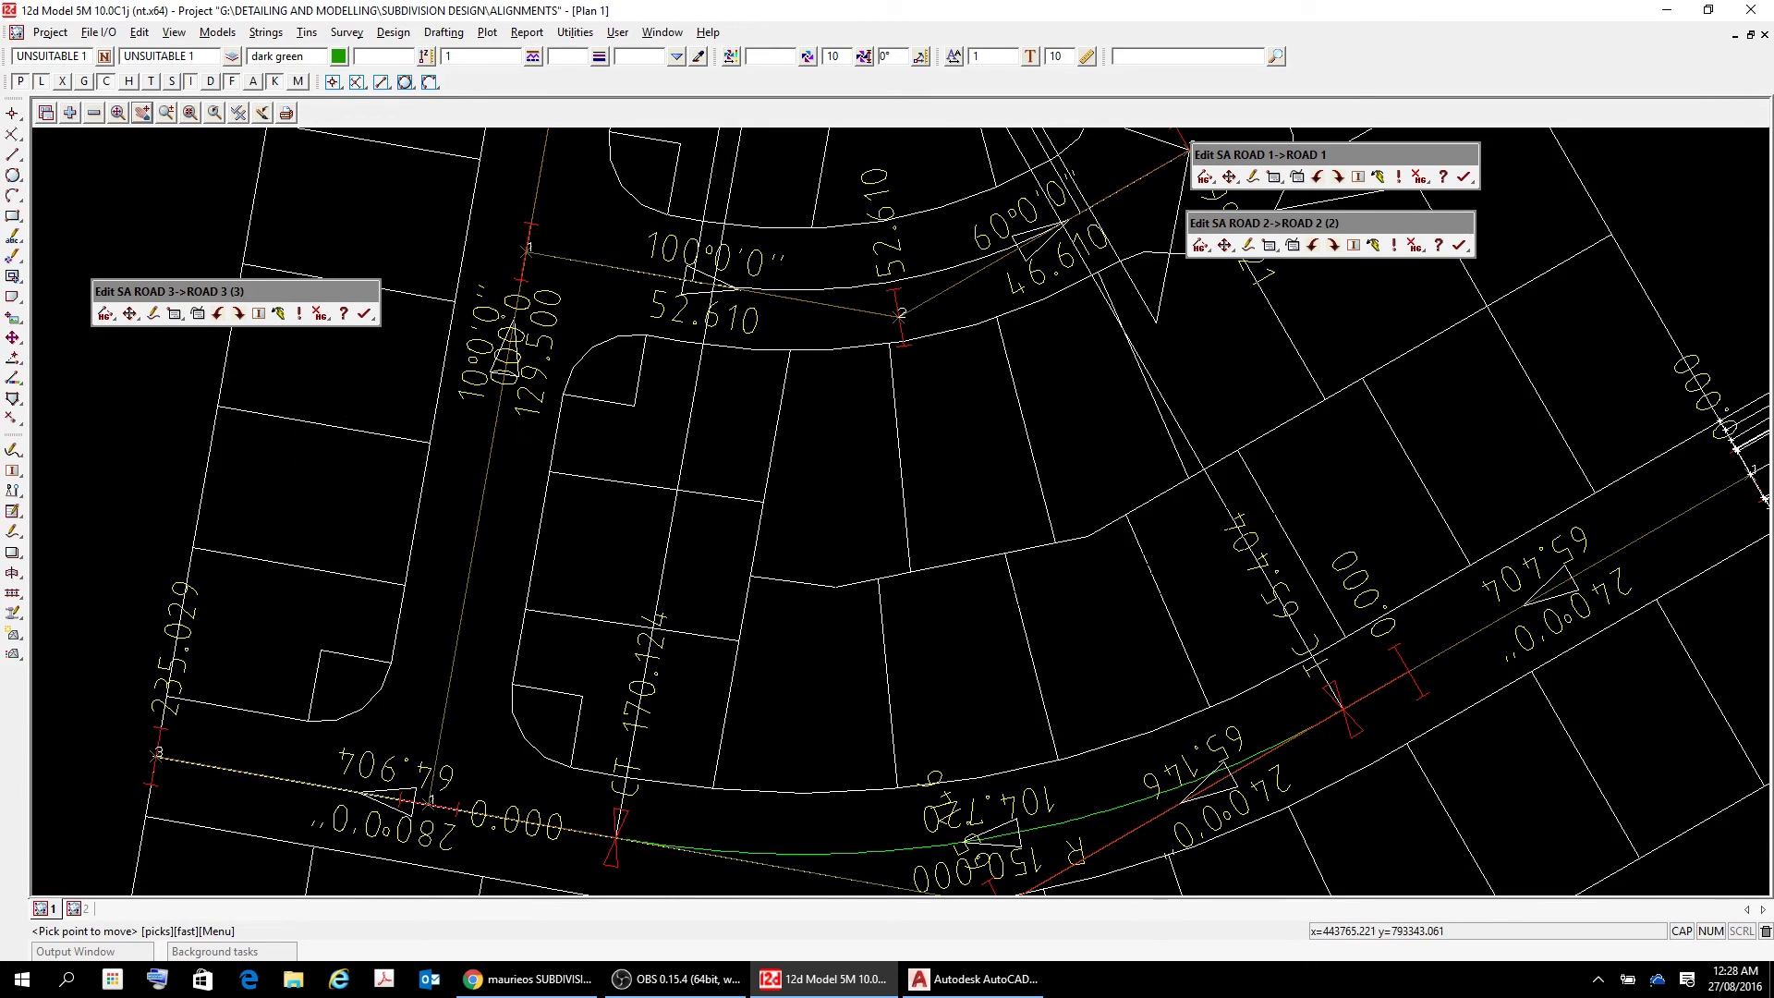
- Apply a curve of radius 80 to the second horizontal IP of ROAD 3, at the bend in its centreline
scroll(830, 246, down, 1)
scroll(871, 208, up, 2)
scroll(870, 207, down, 1)
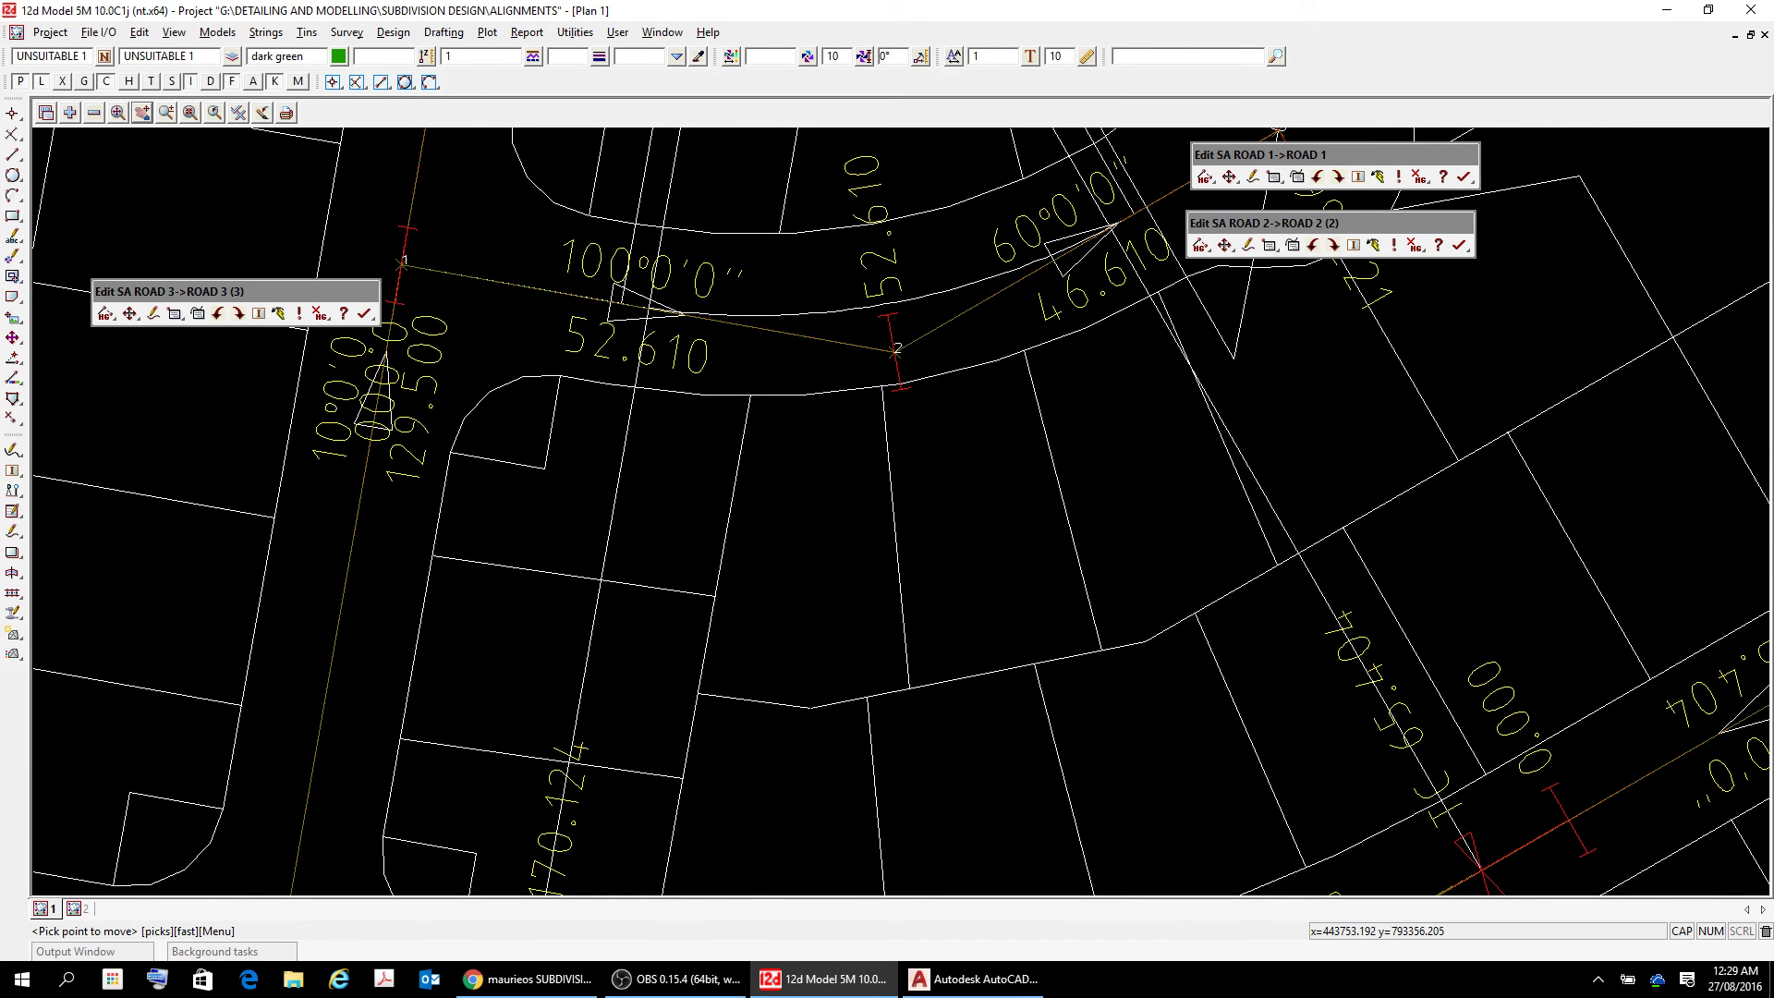
click(129, 315)
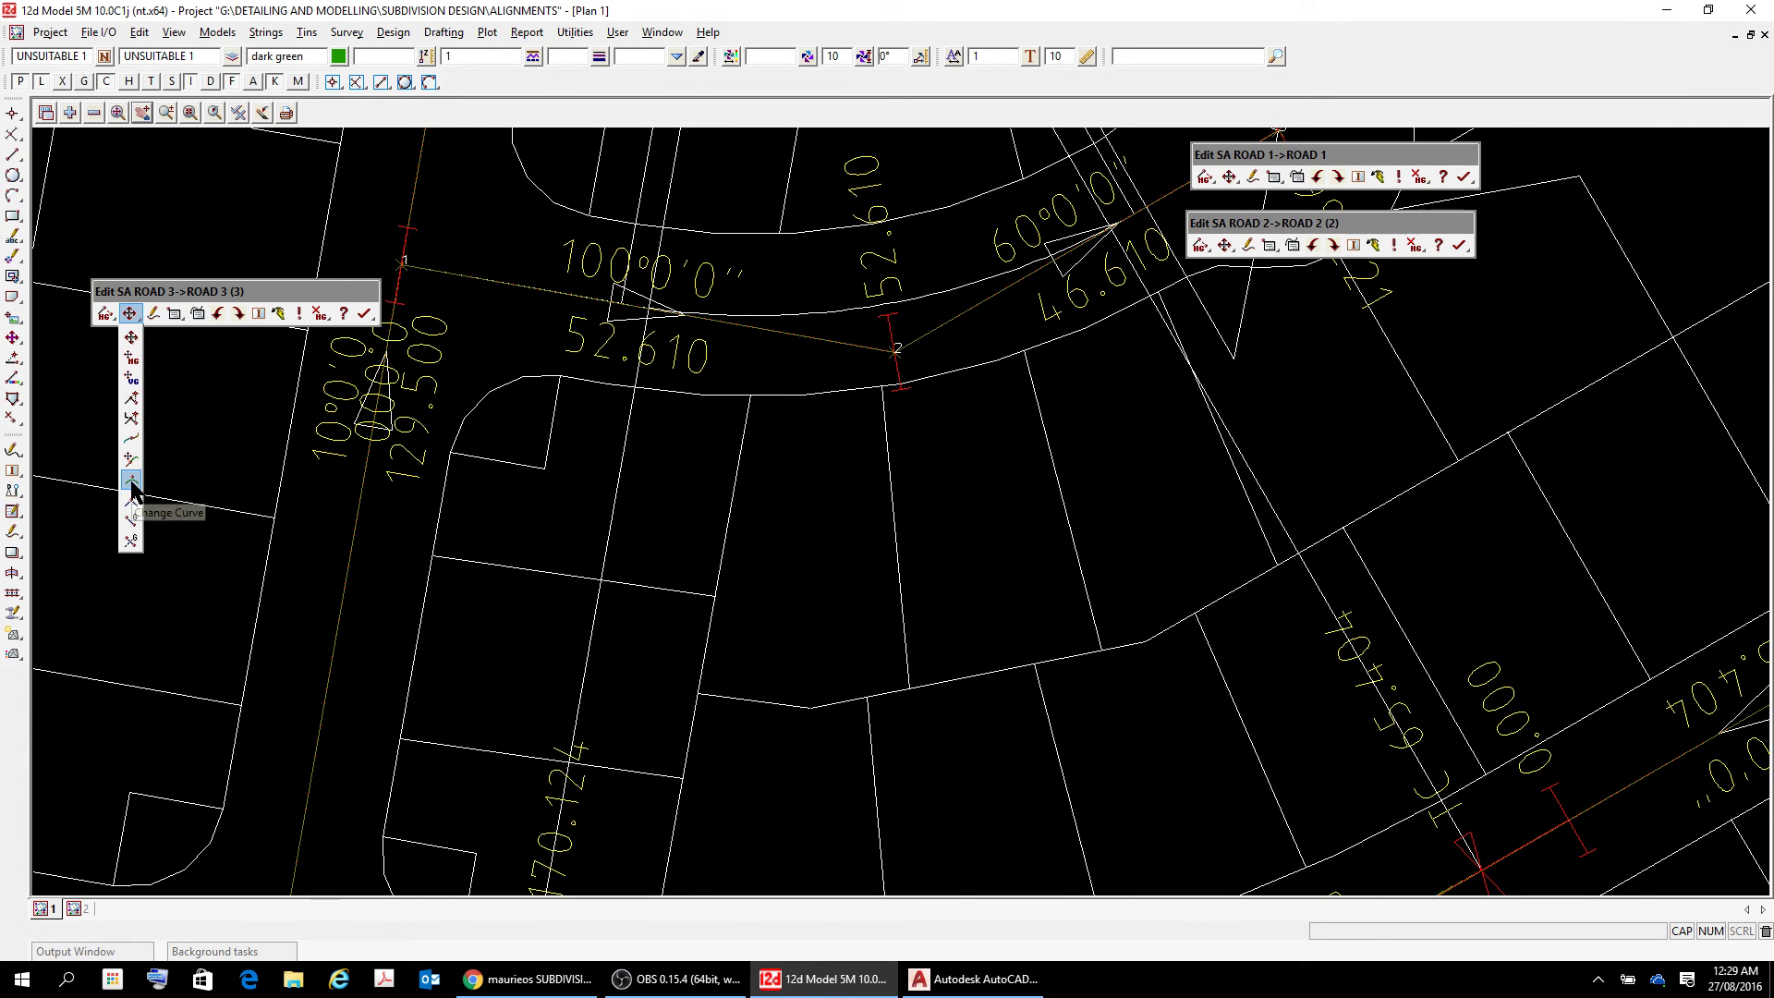
click(131, 483)
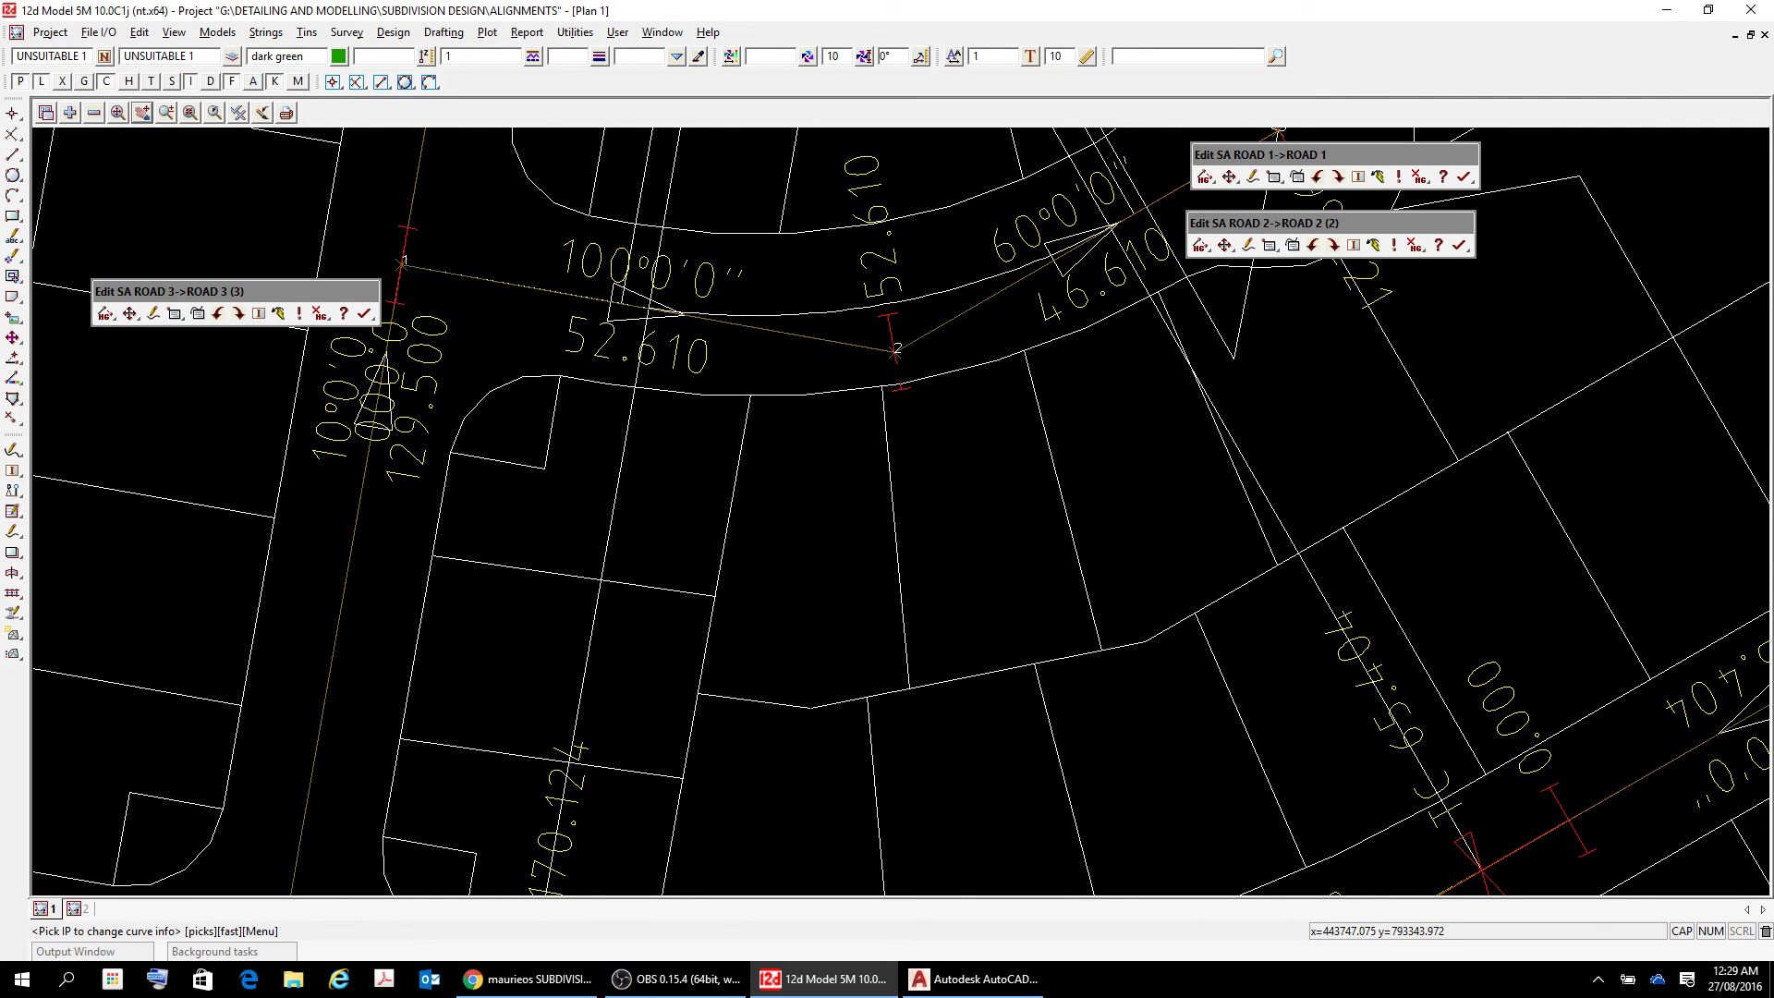
click(895, 350)
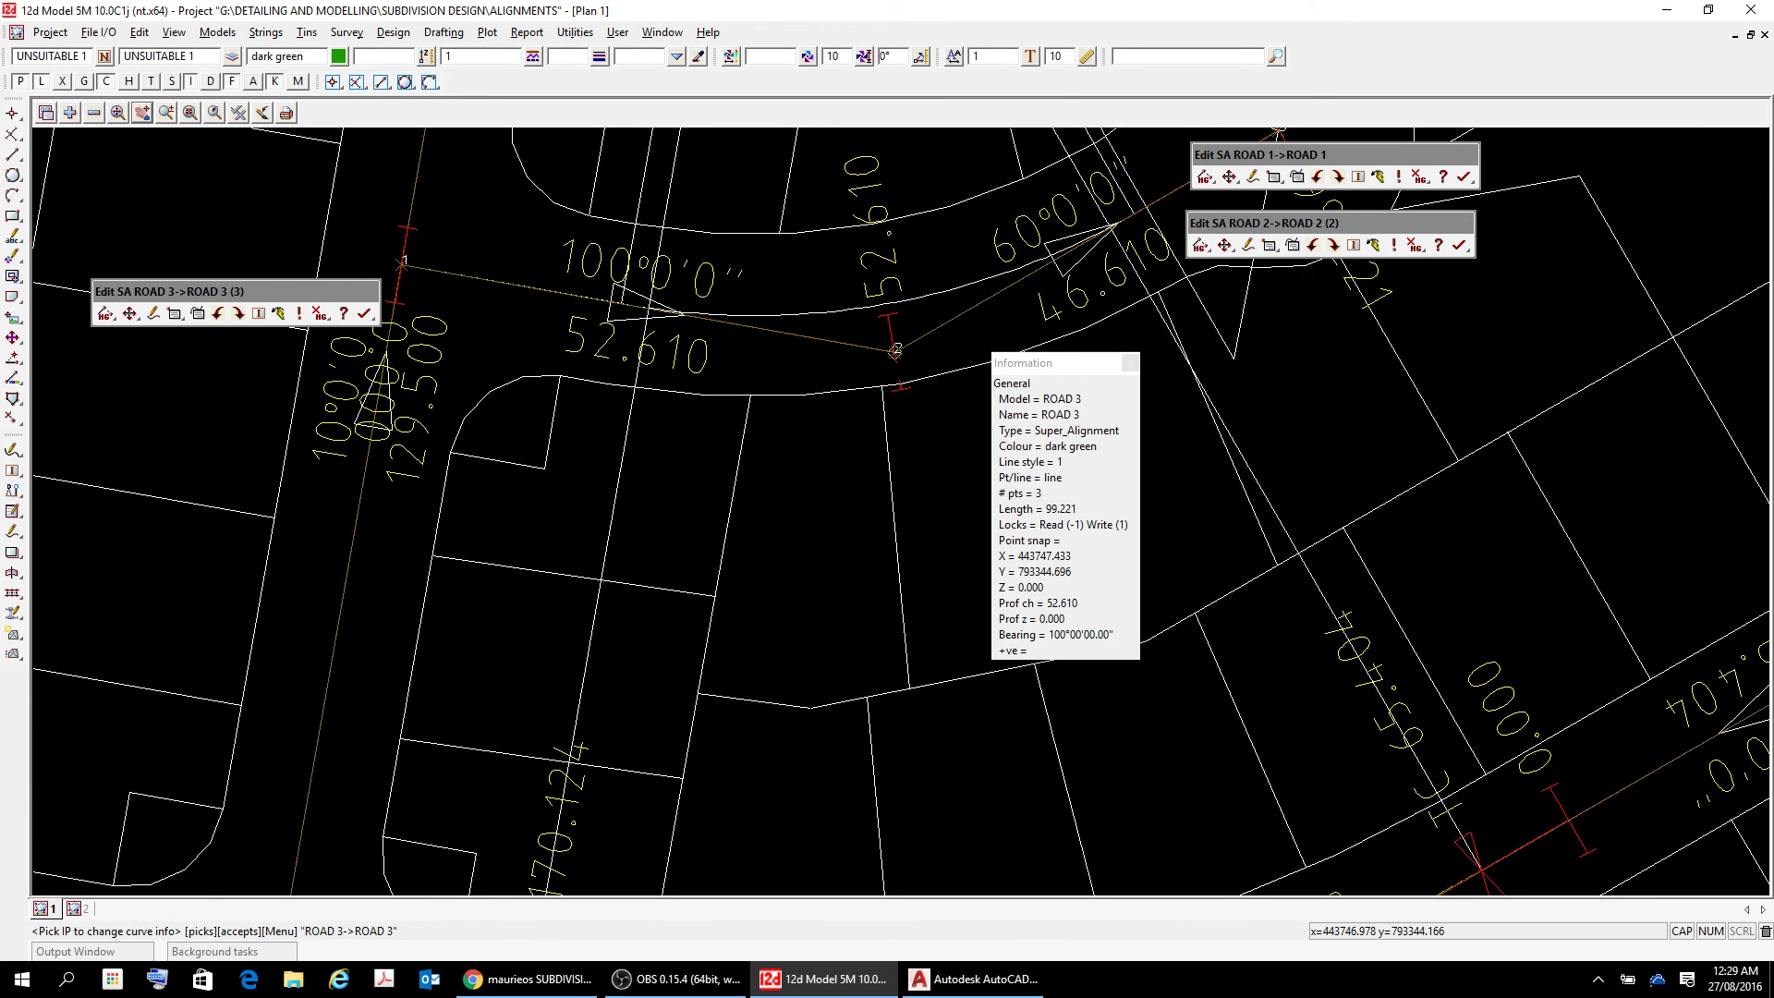
right_click(895, 349)
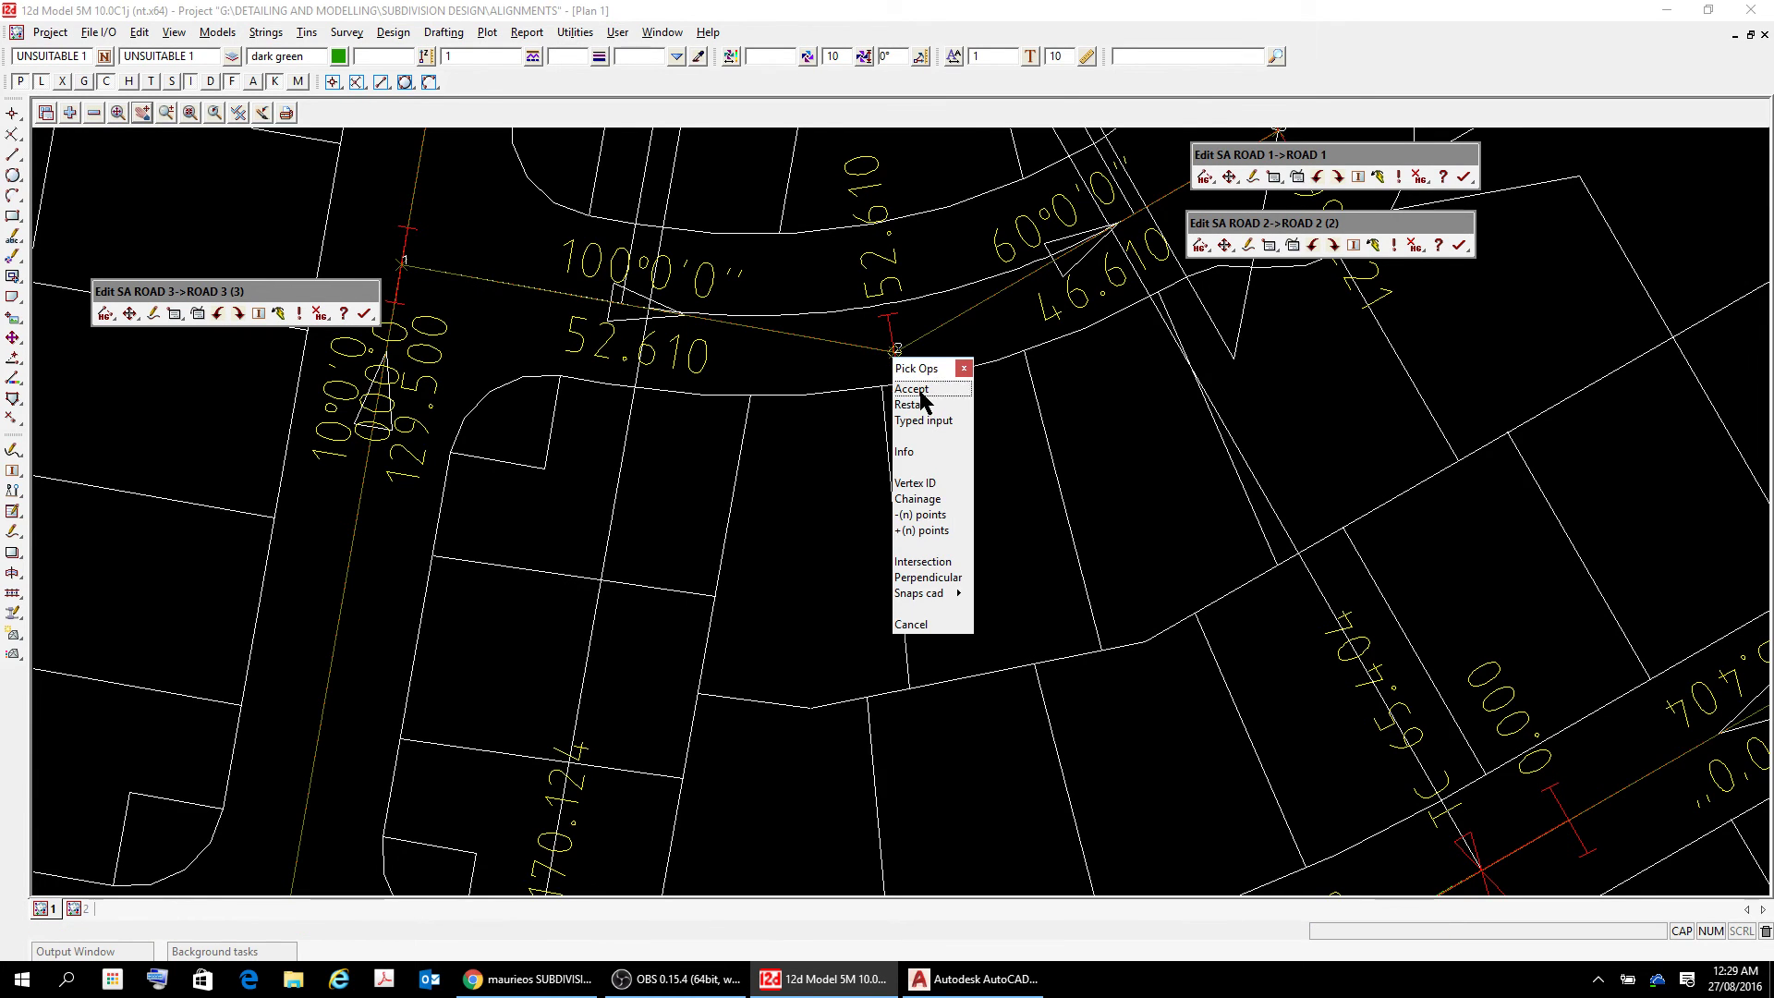
click(921, 391)
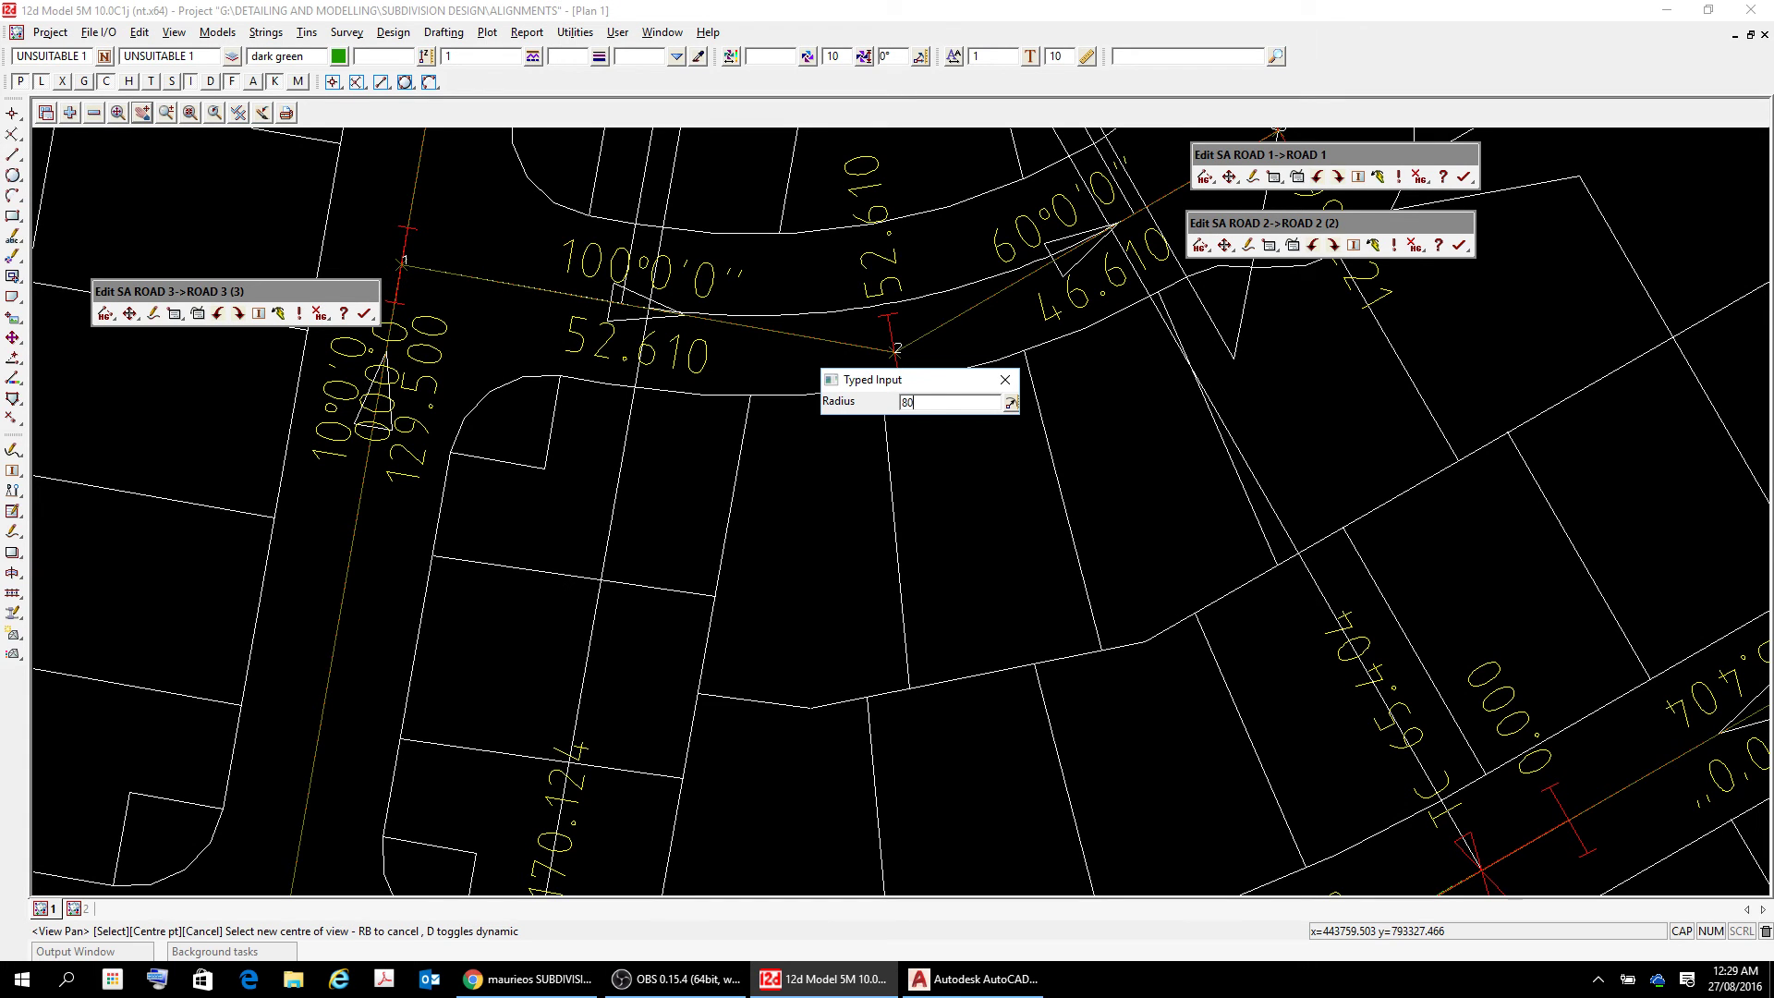
key(Return)
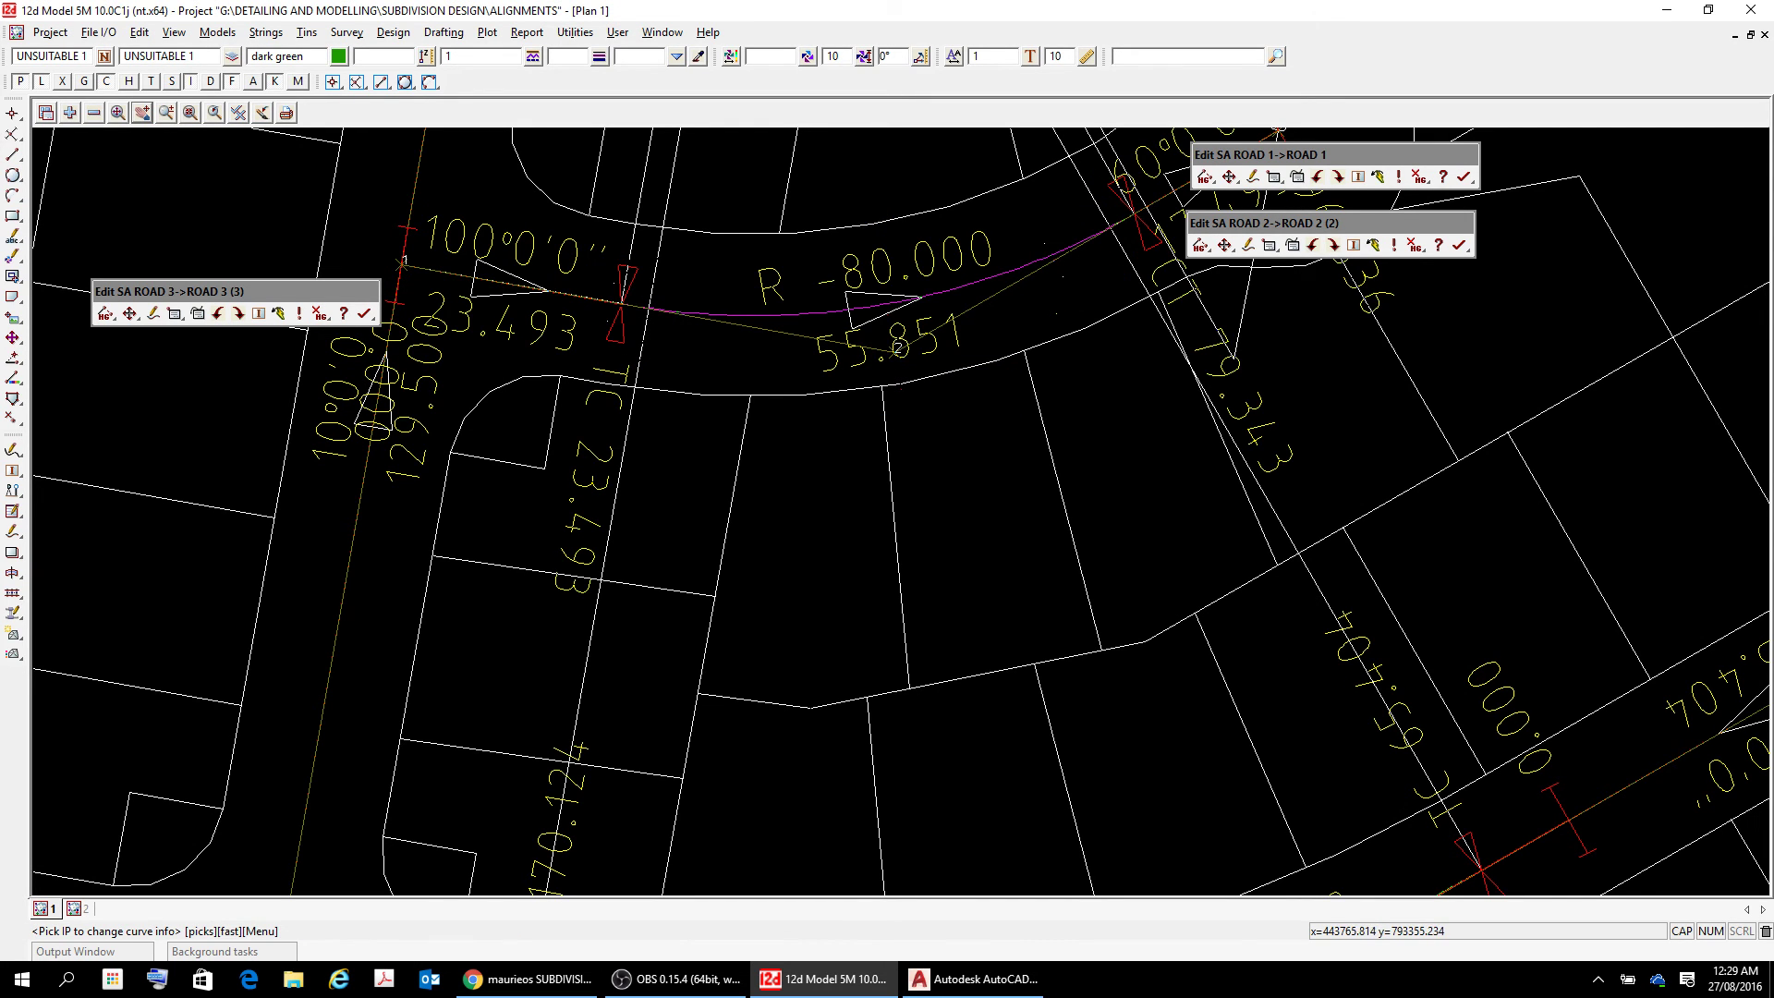
scroll(1076, 251, down, 3)
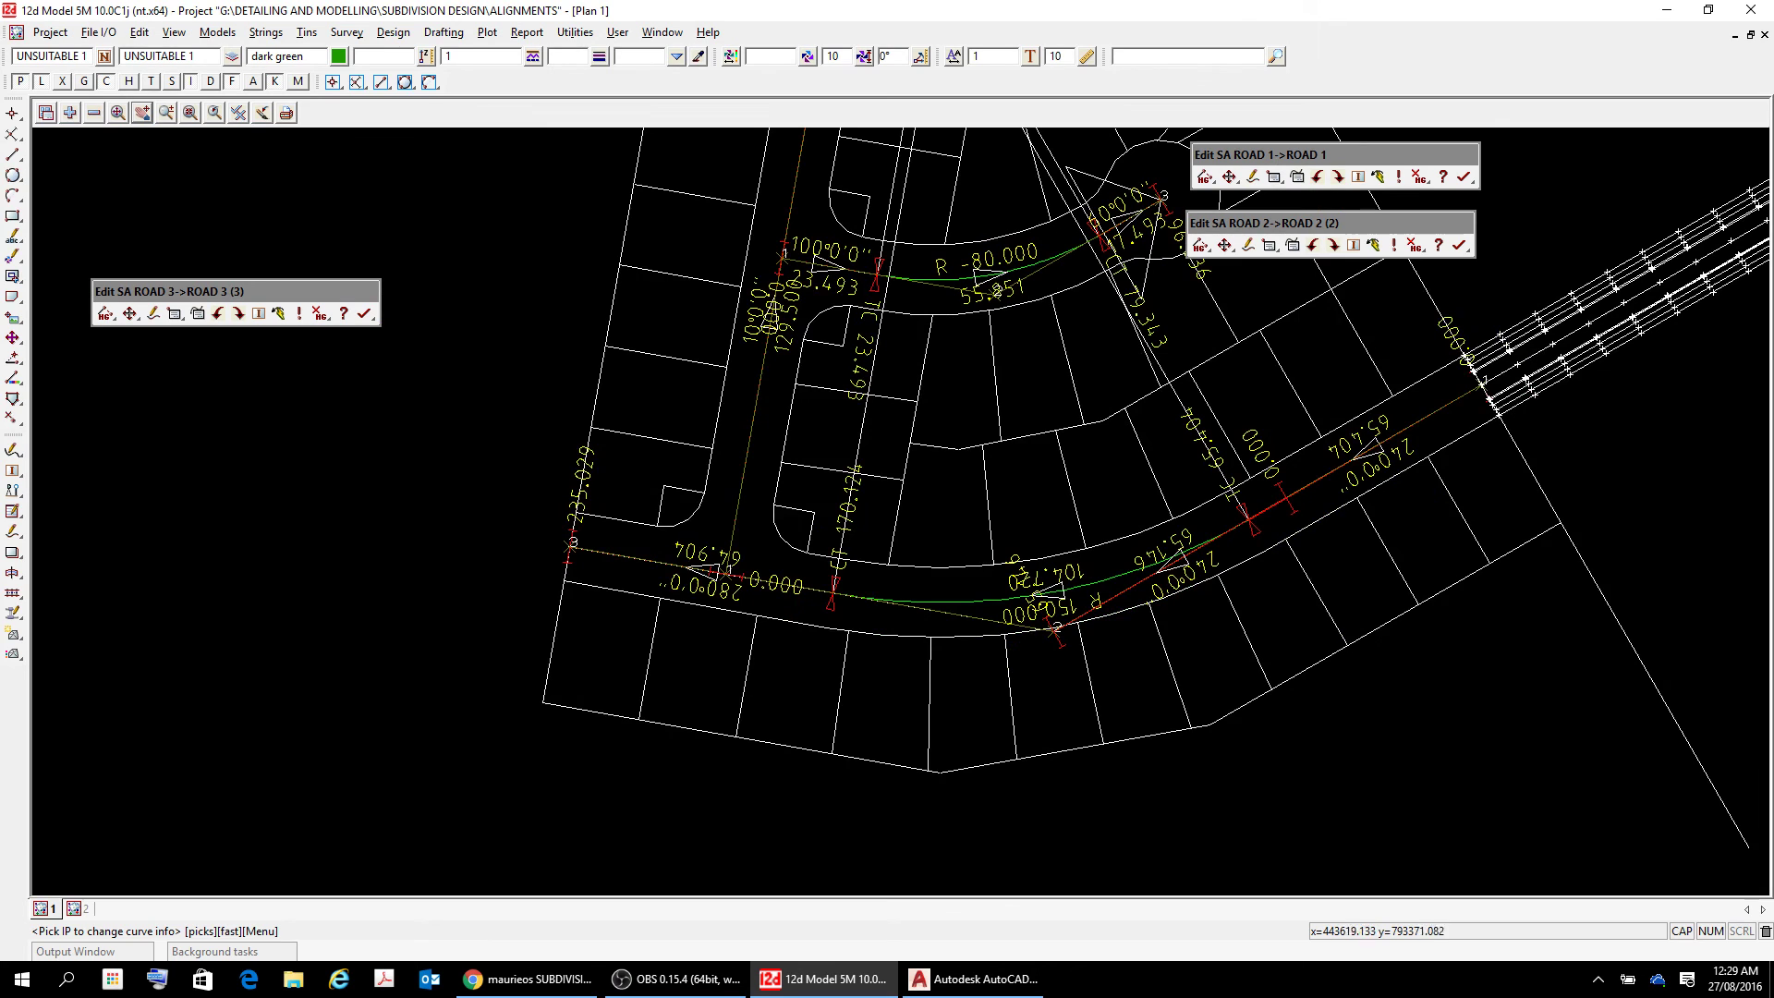
click(141, 113)
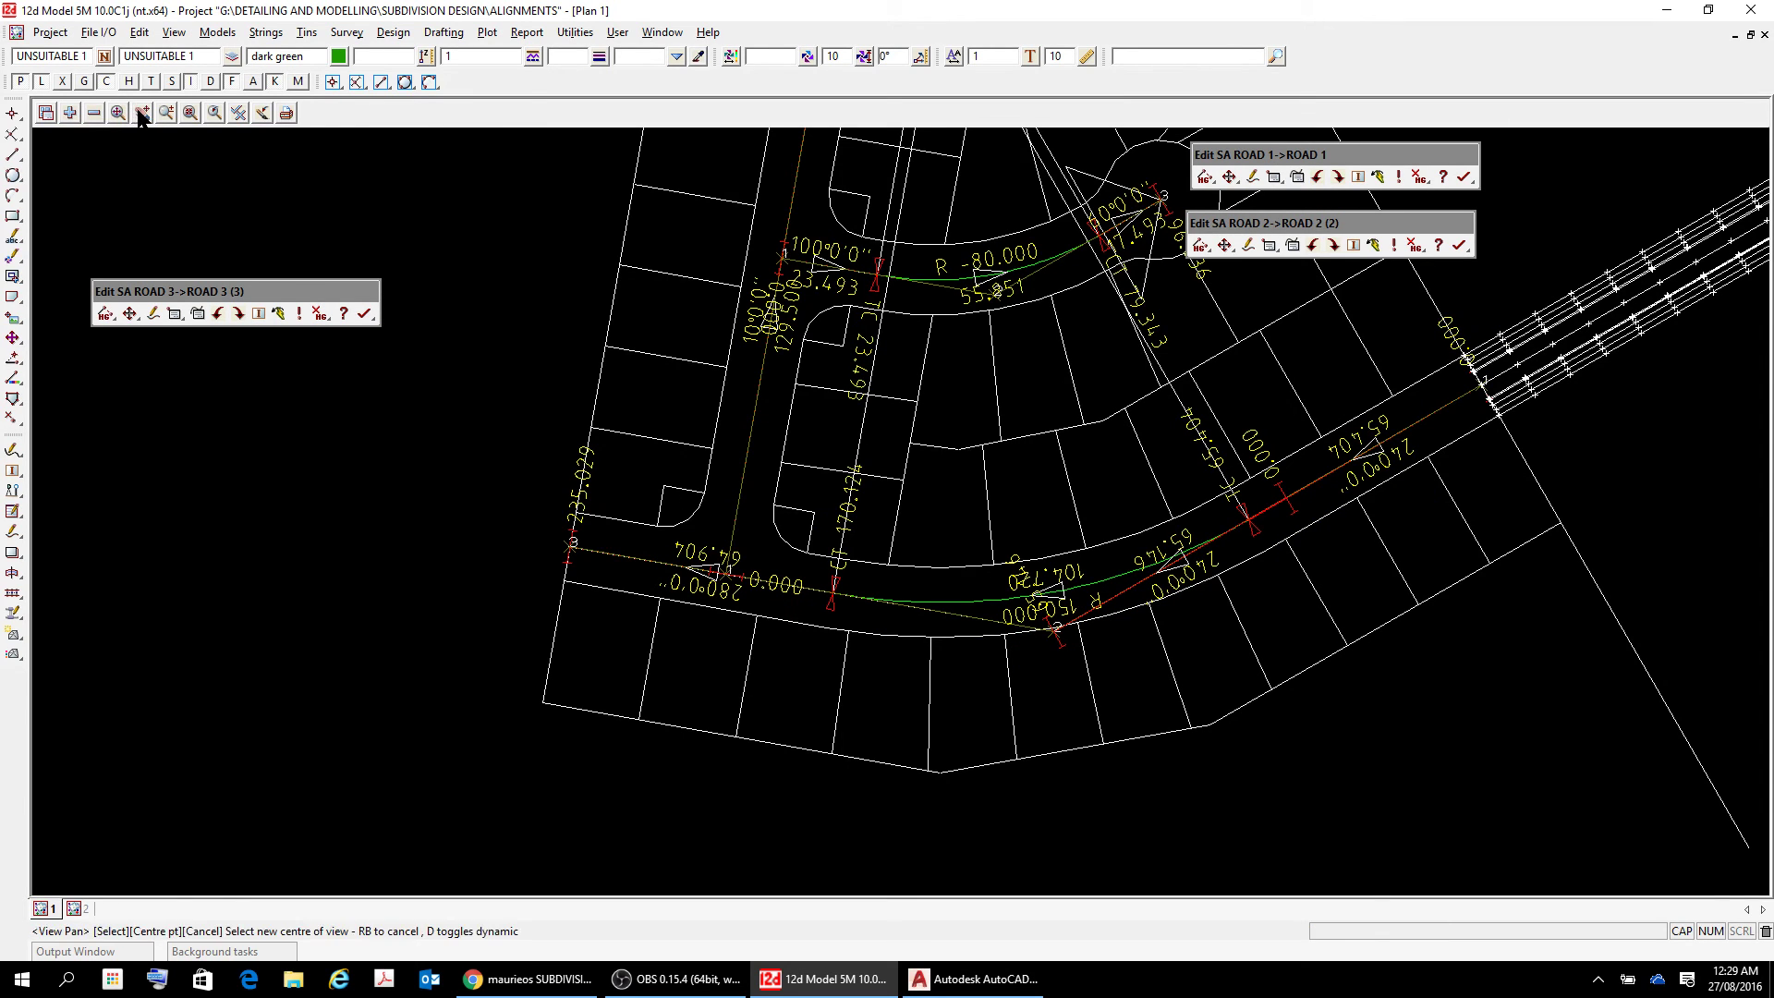
click(1104, 349)
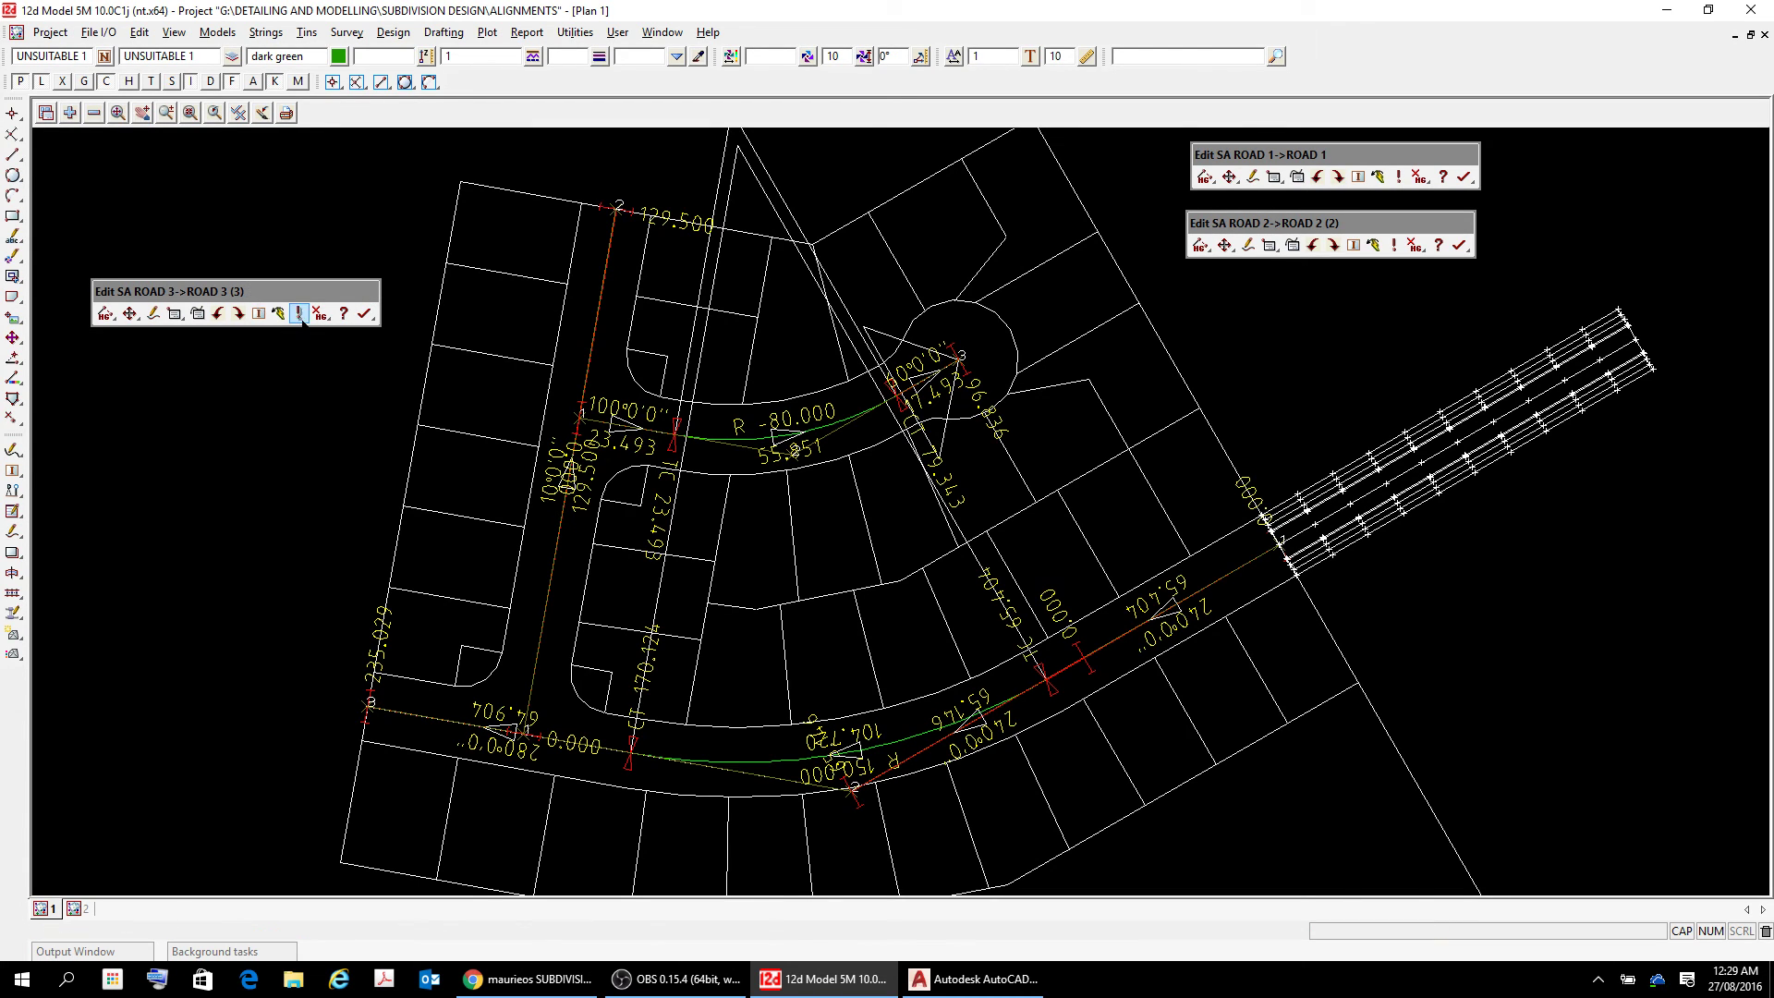
click(95, 113)
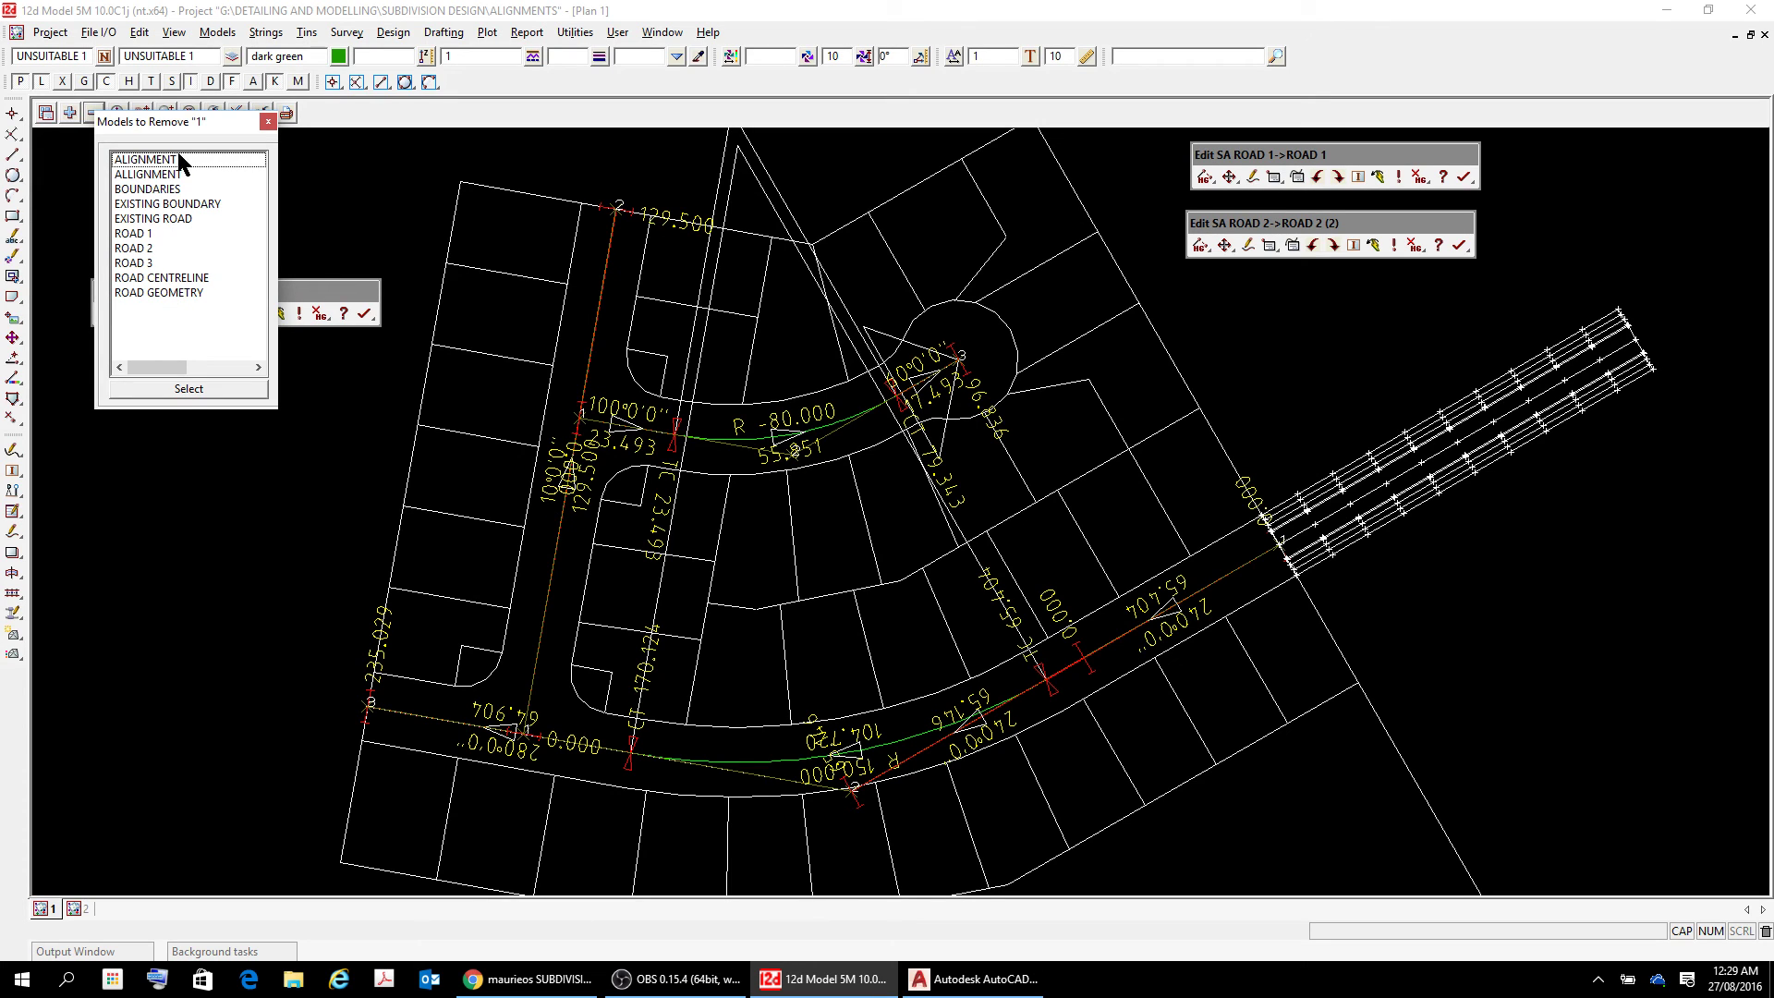
click(267, 122)
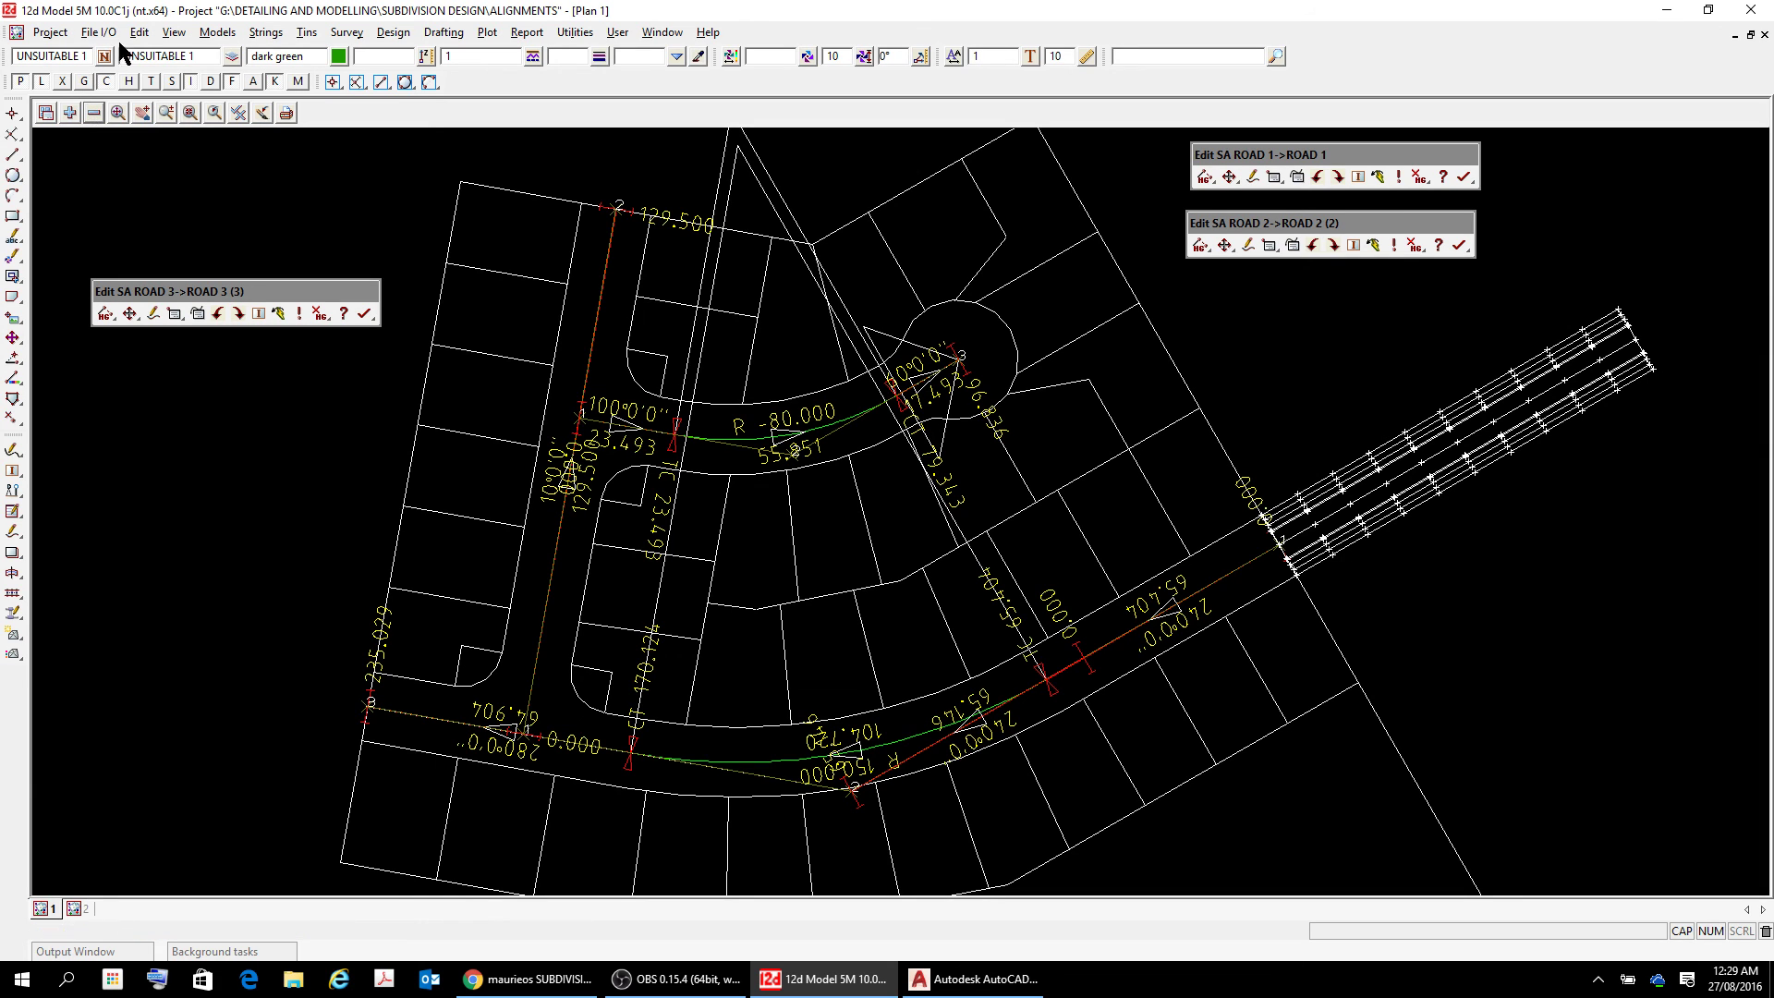
- Create a new plan view and add the UNSUITABLE 1 model to it
click(169, 37)
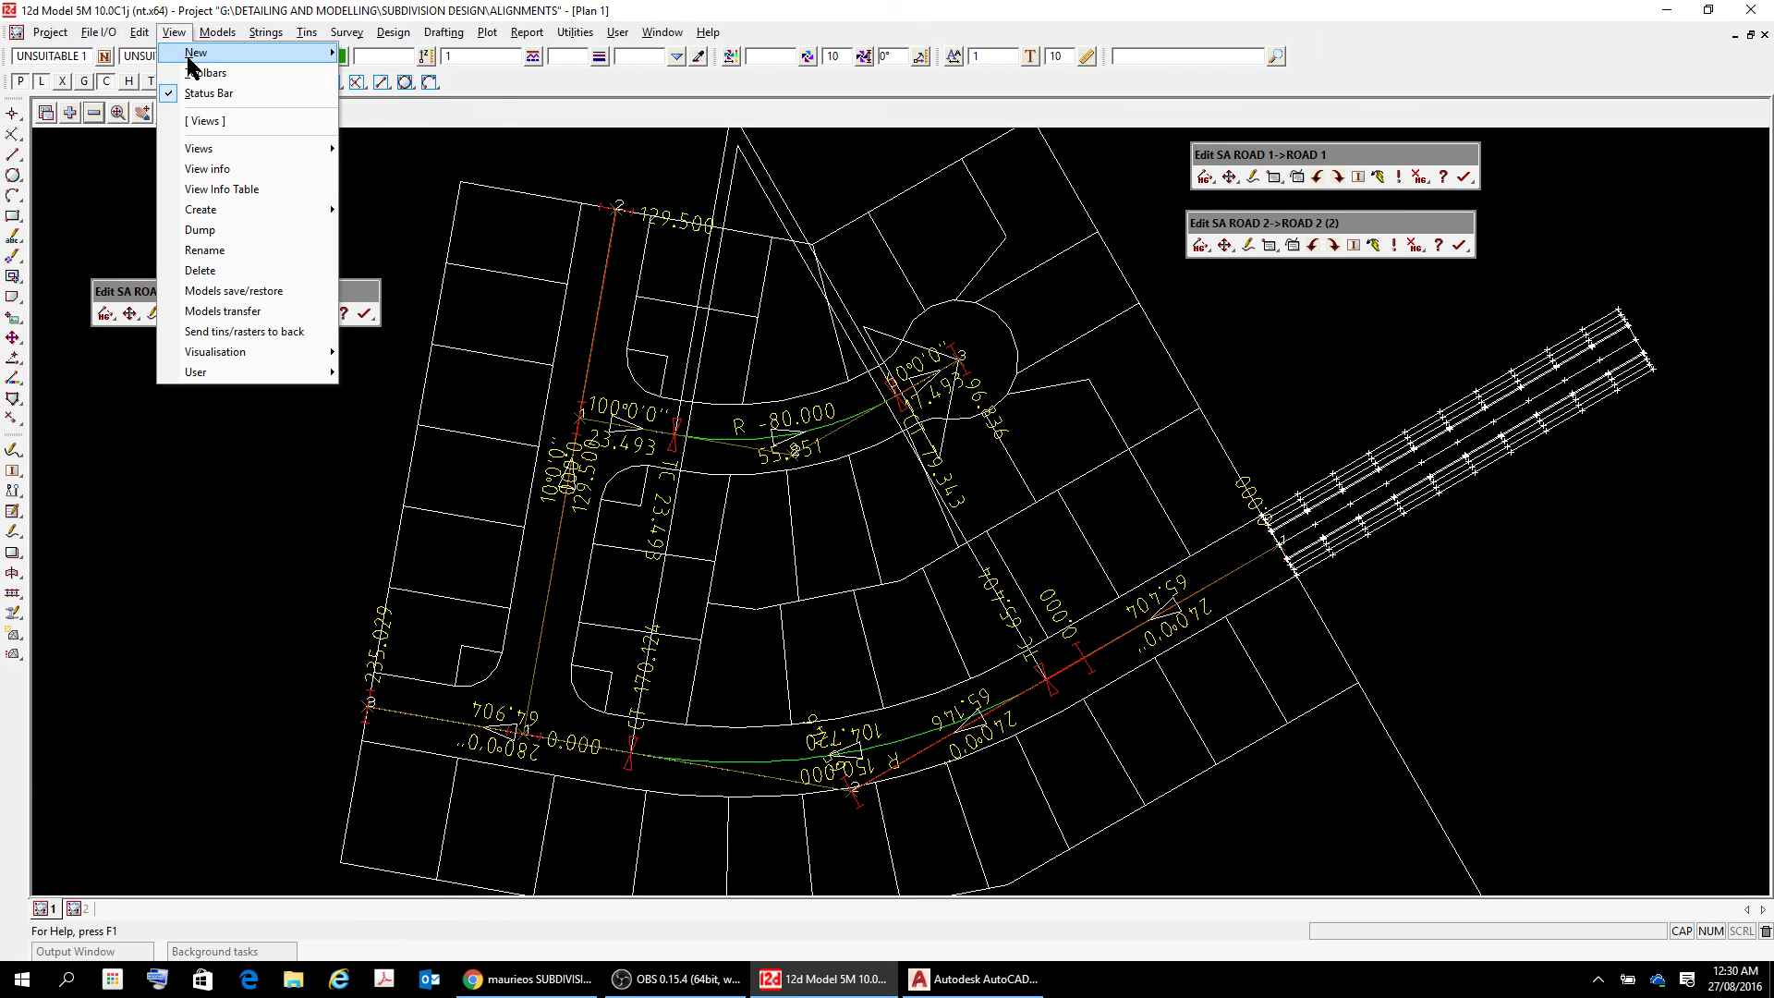
click(379, 53)
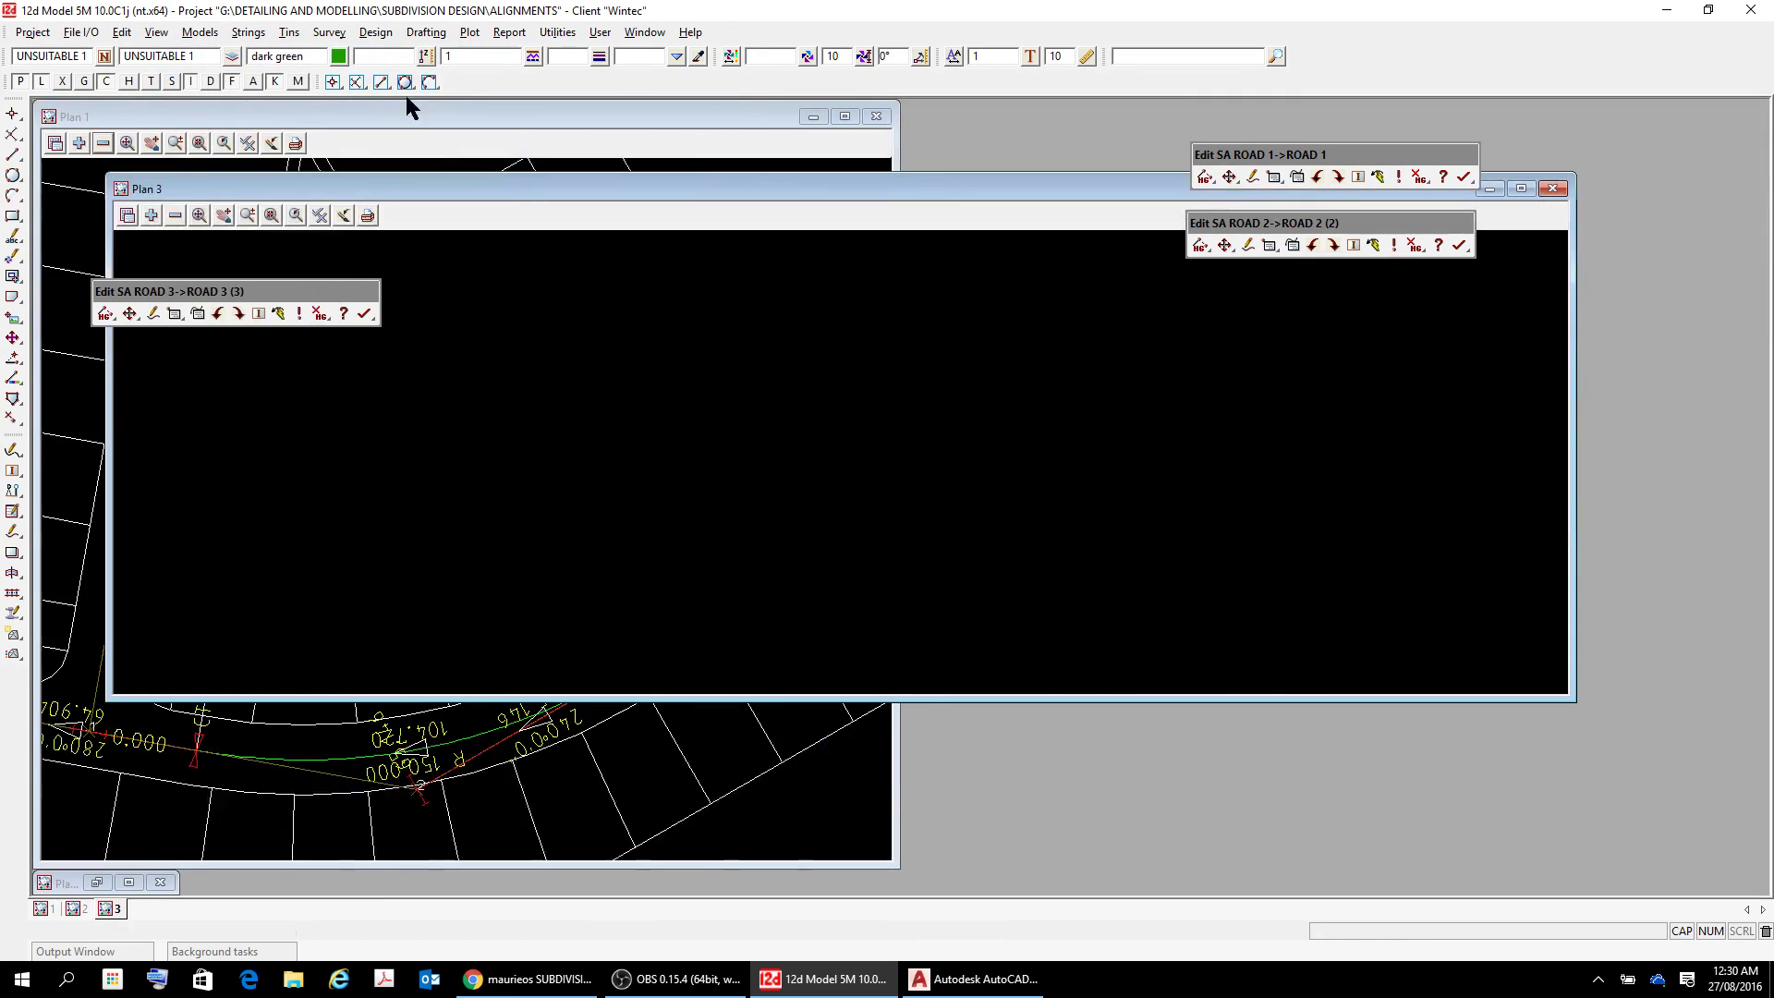
click(151, 215)
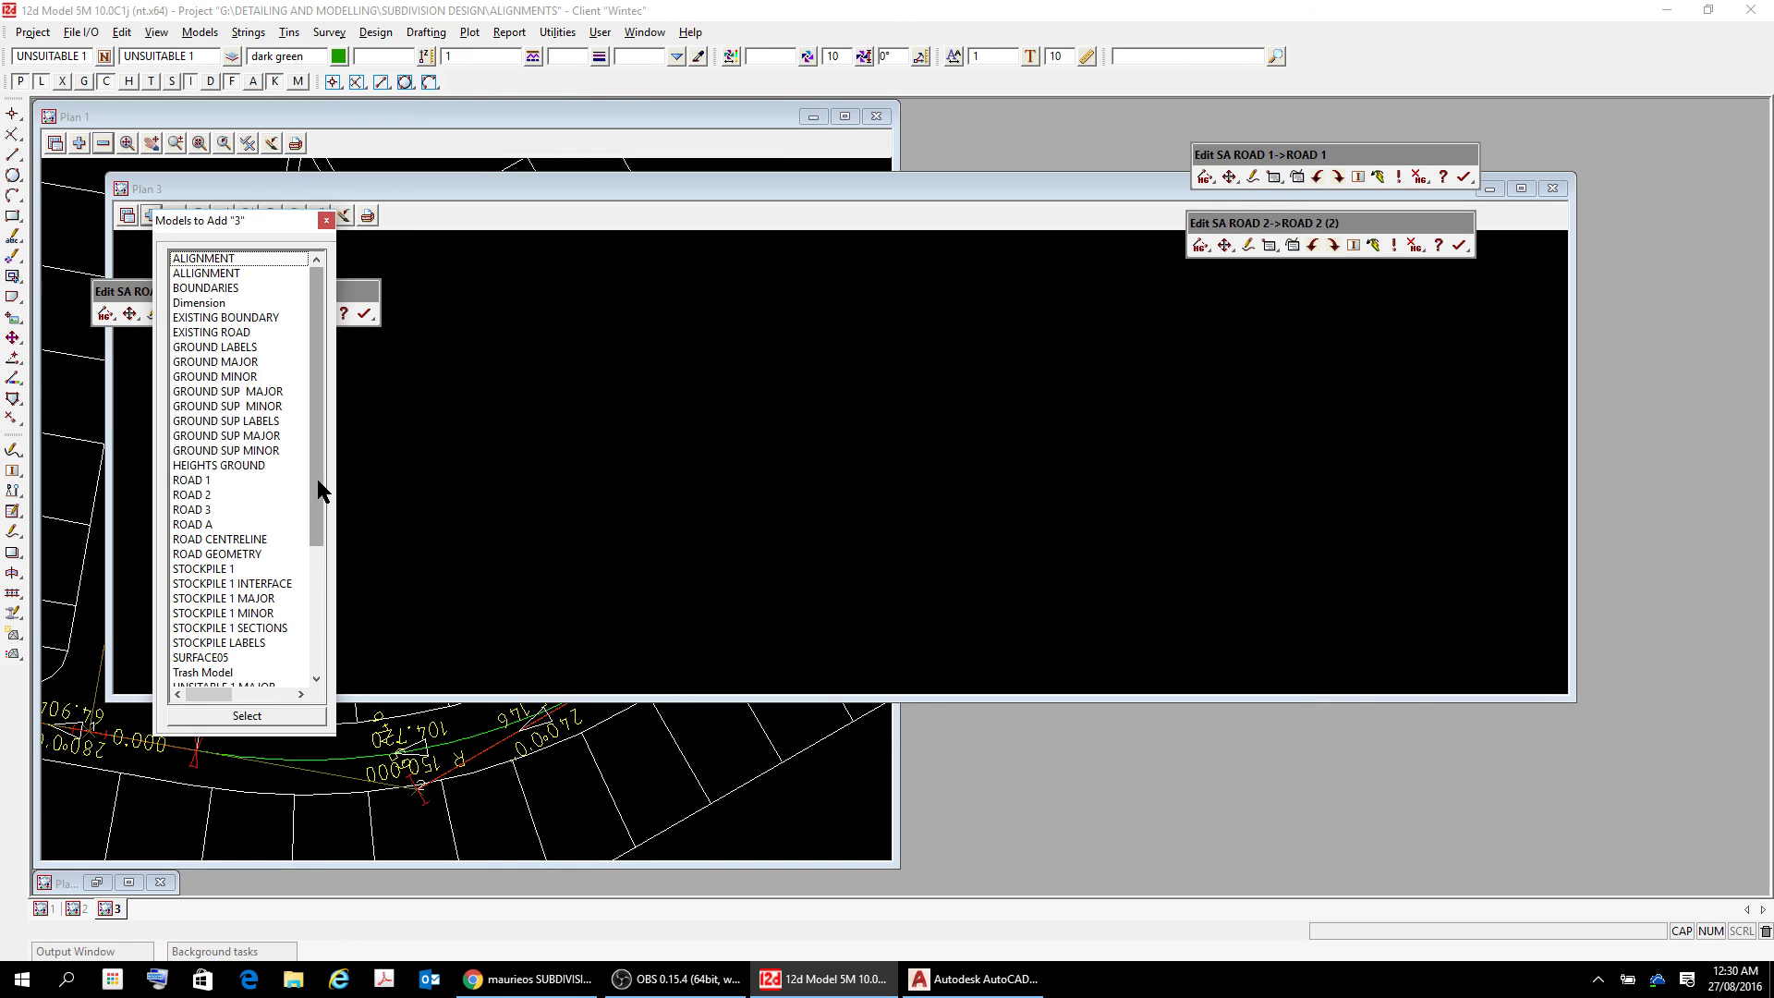
drag(318, 478, 319, 601)
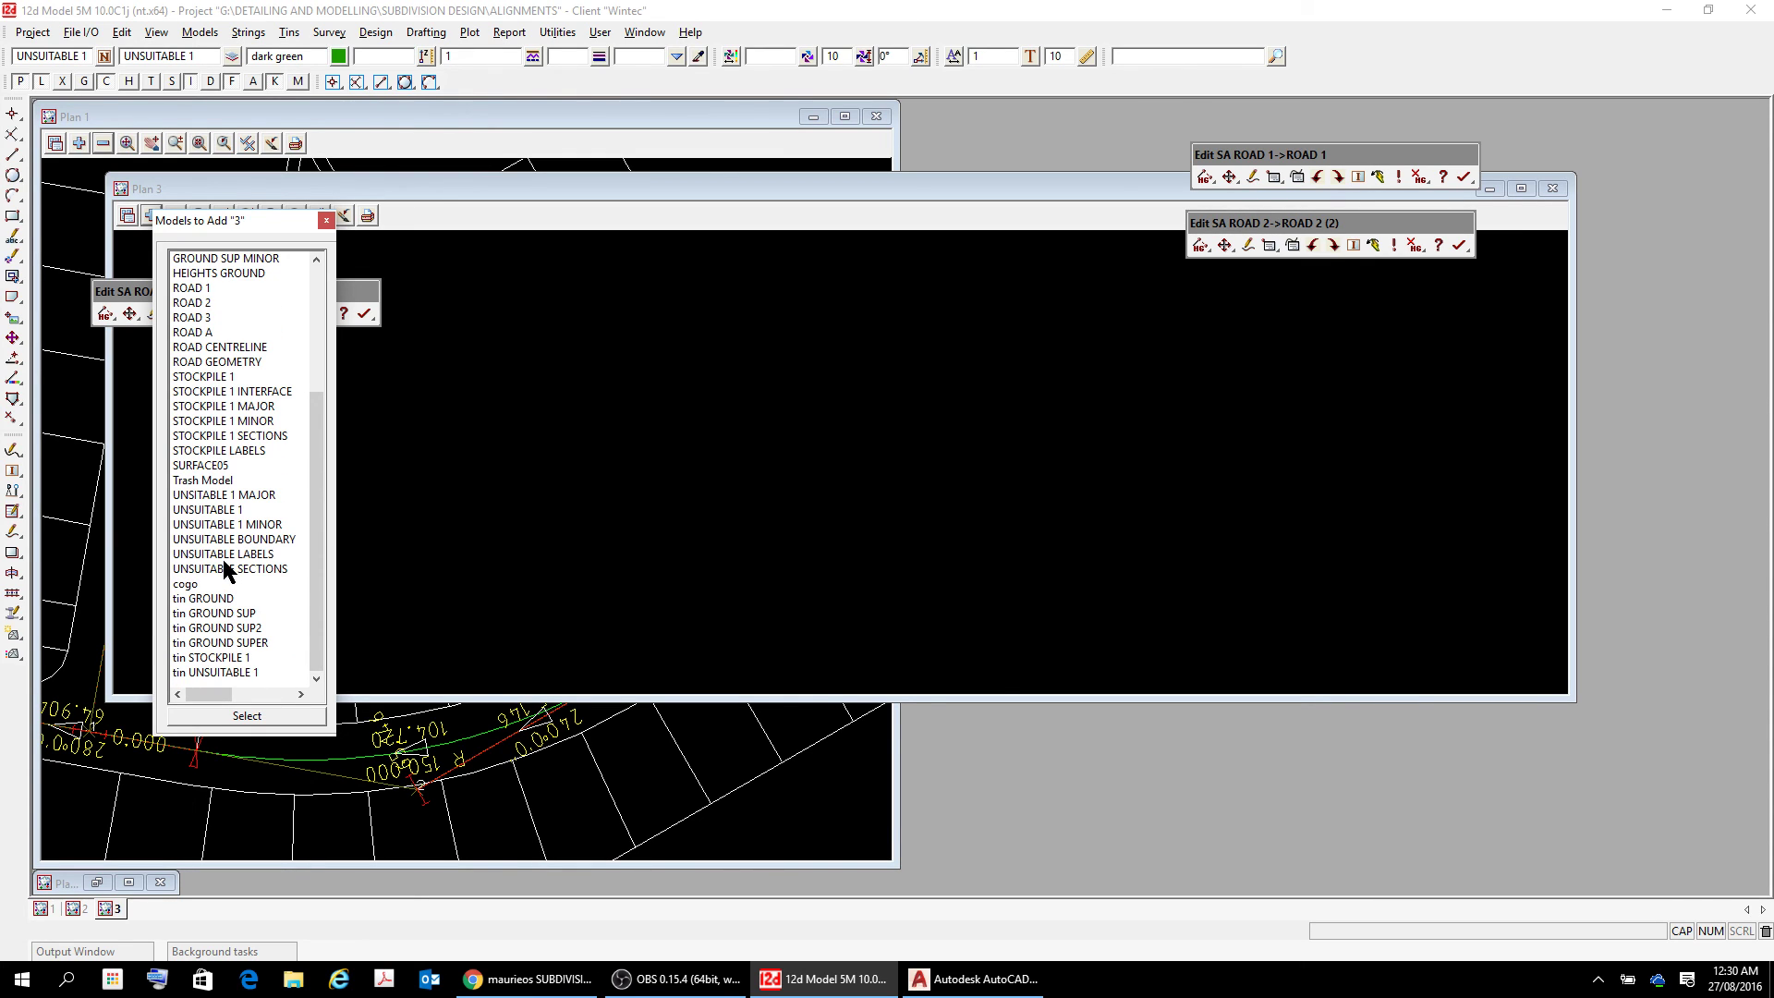
double_click(222, 509)
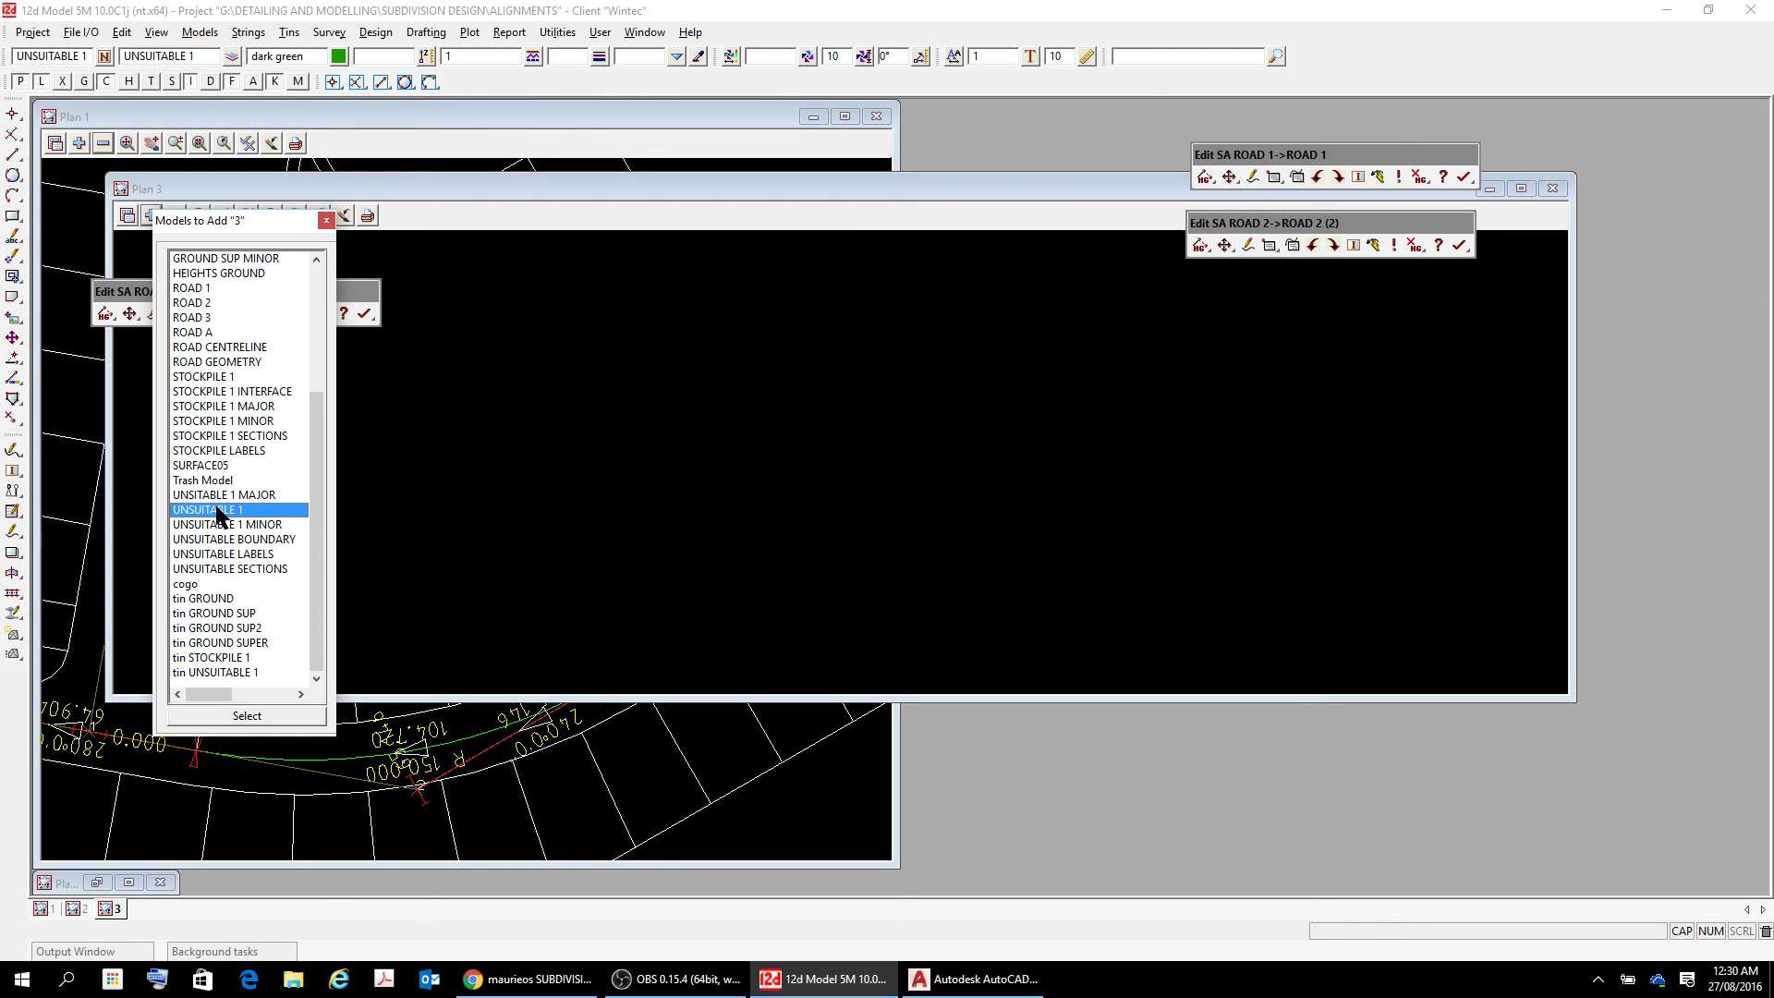
scroll(297, 514, down, 5)
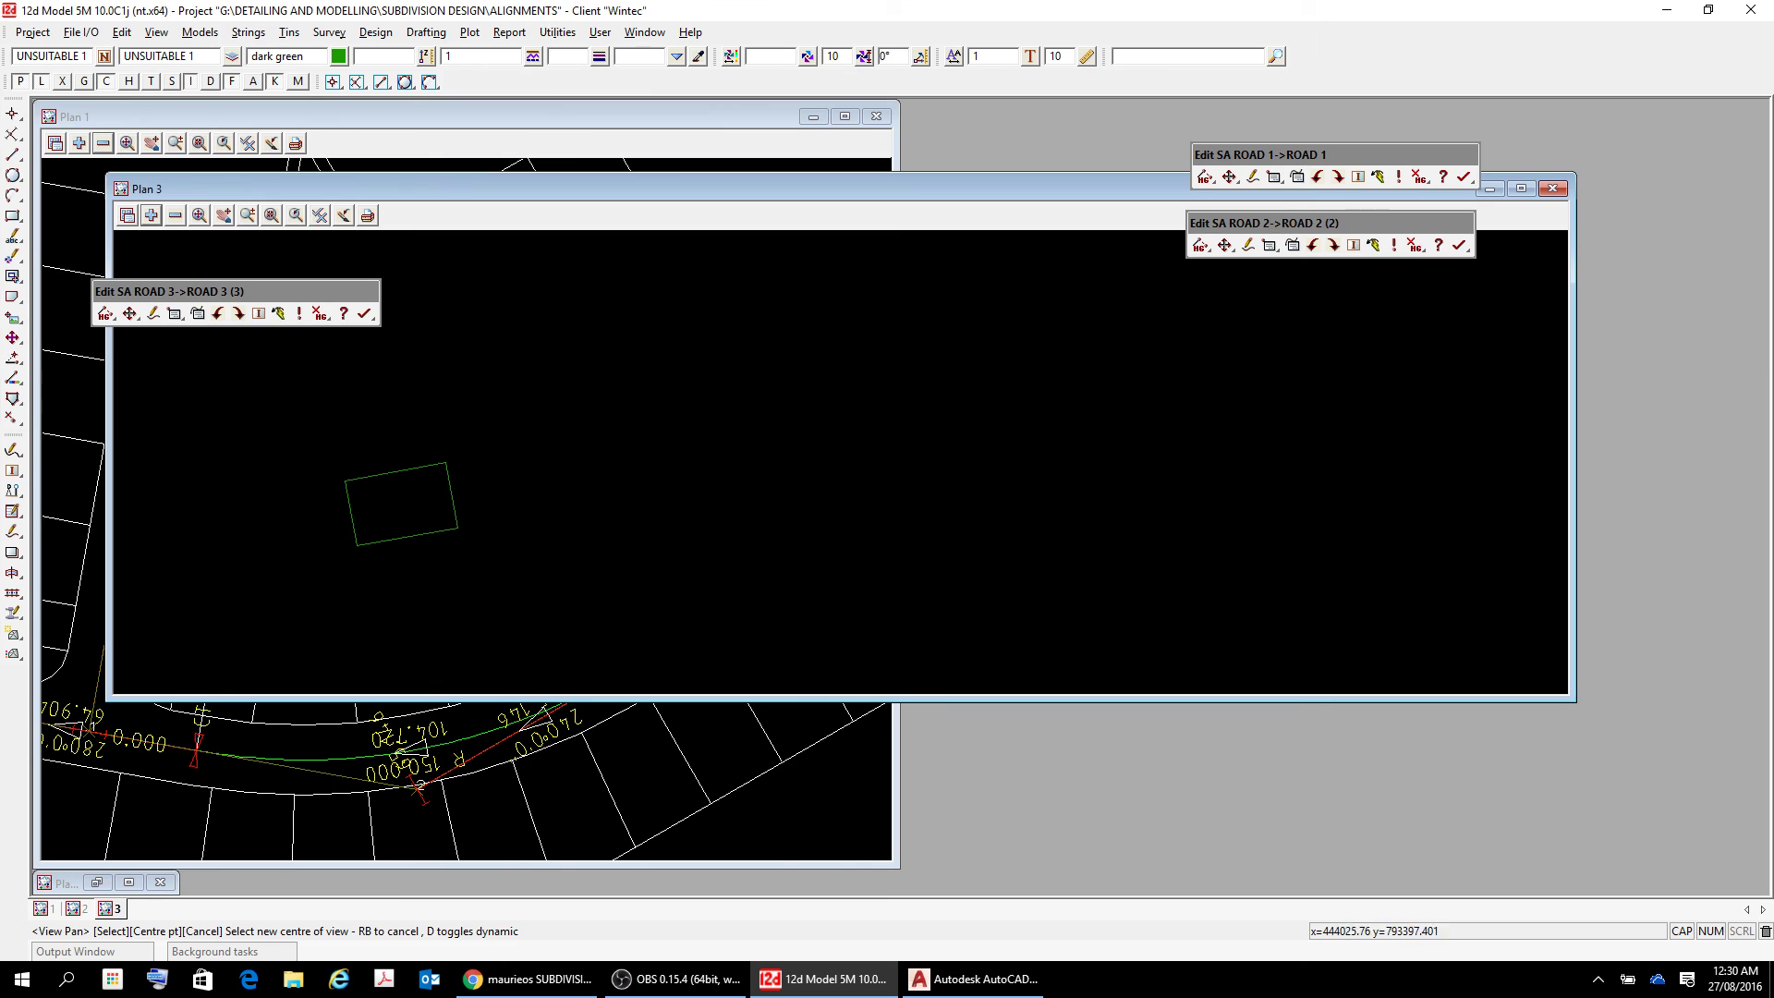
- Close the Plan 3 view, confirming the closure, and maximise the Plan 1 view
click(1552, 189)
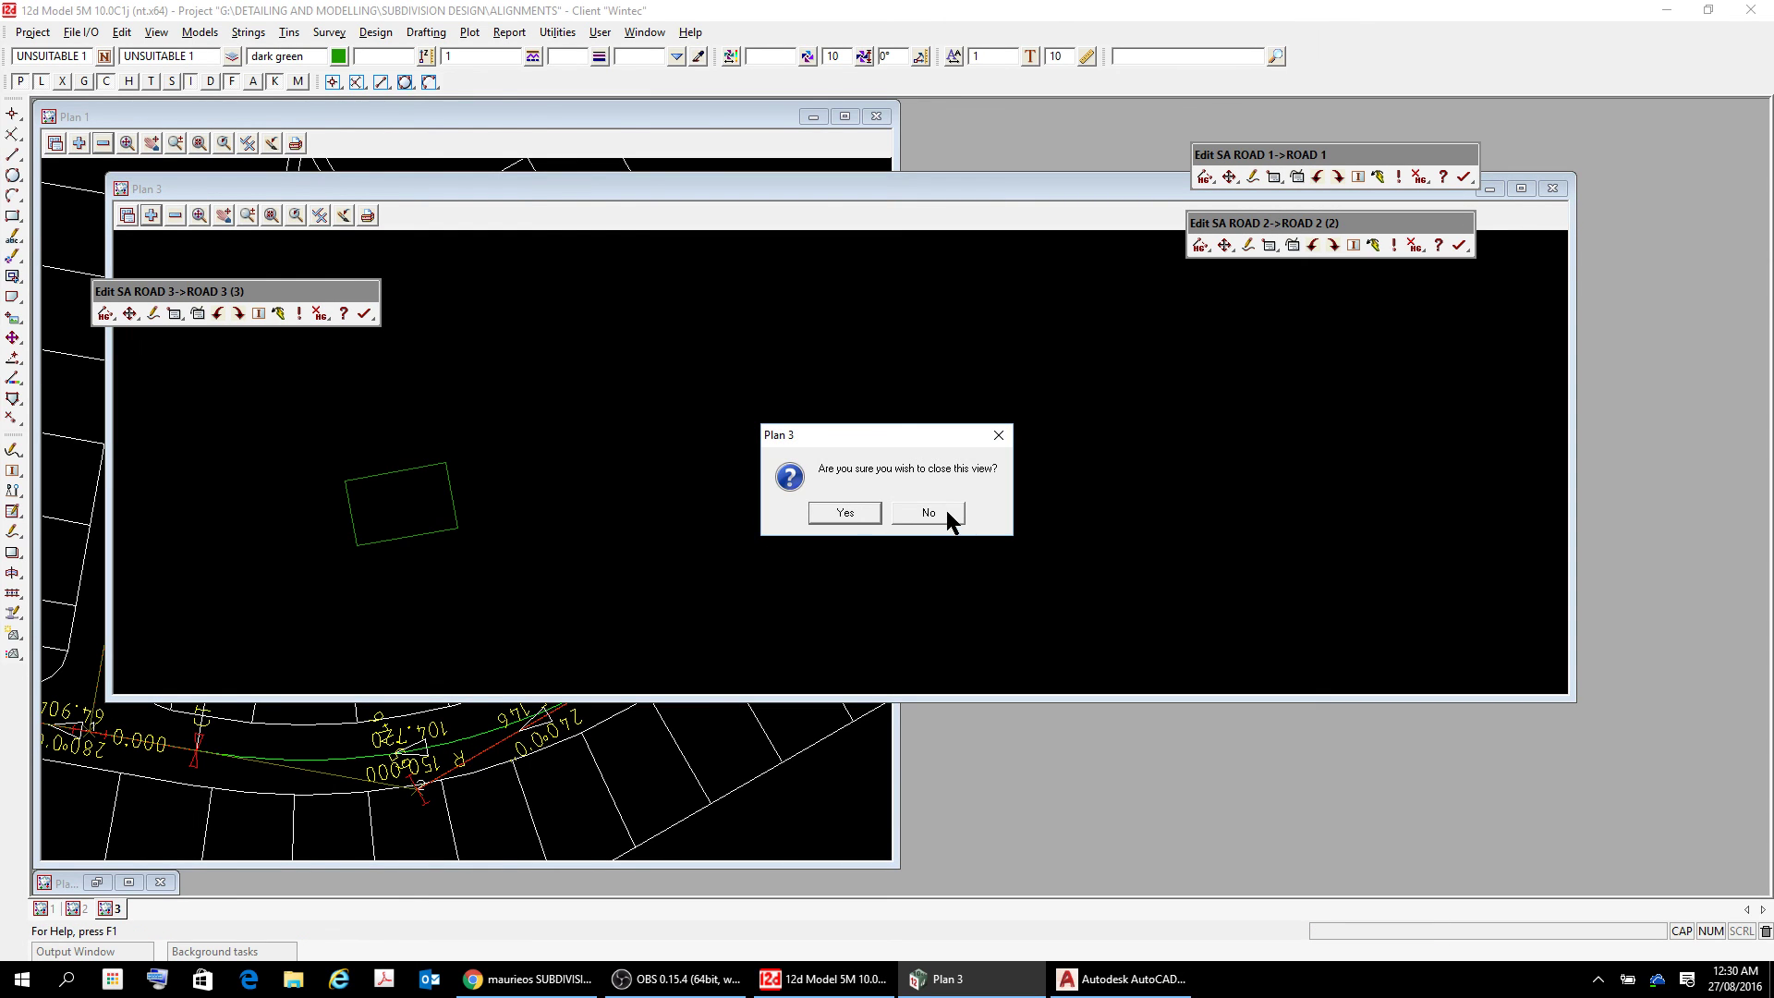
click(860, 516)
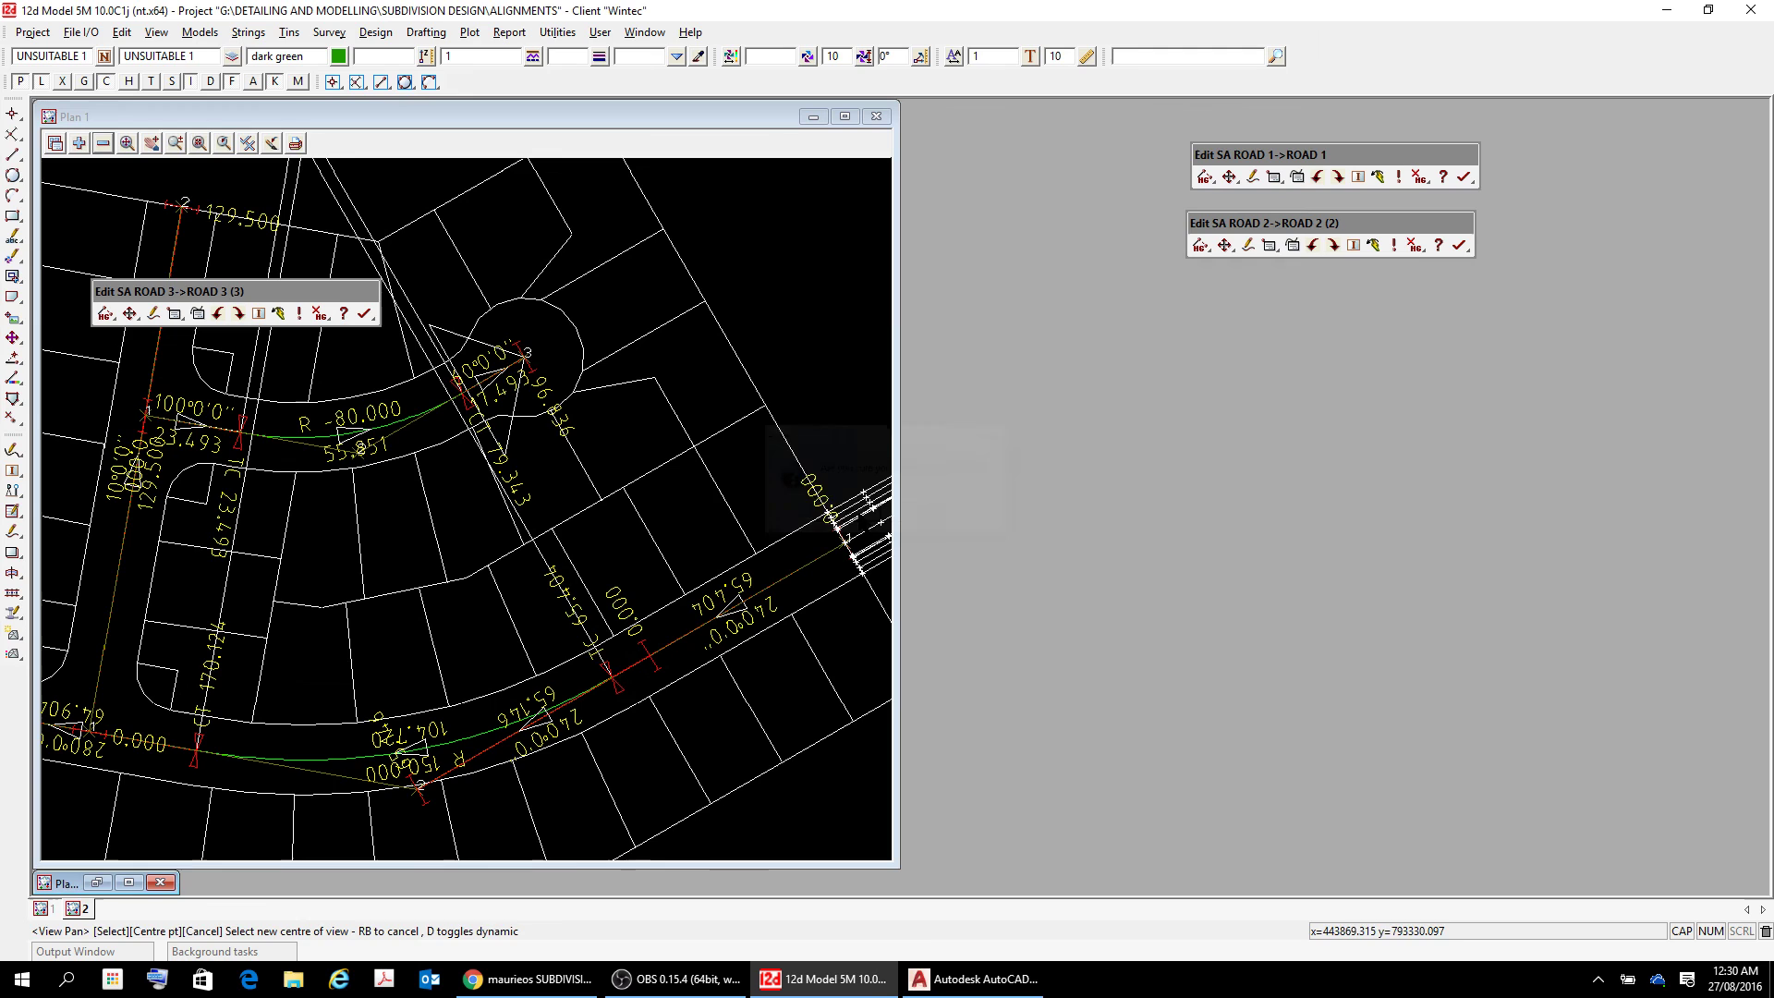
click(847, 118)
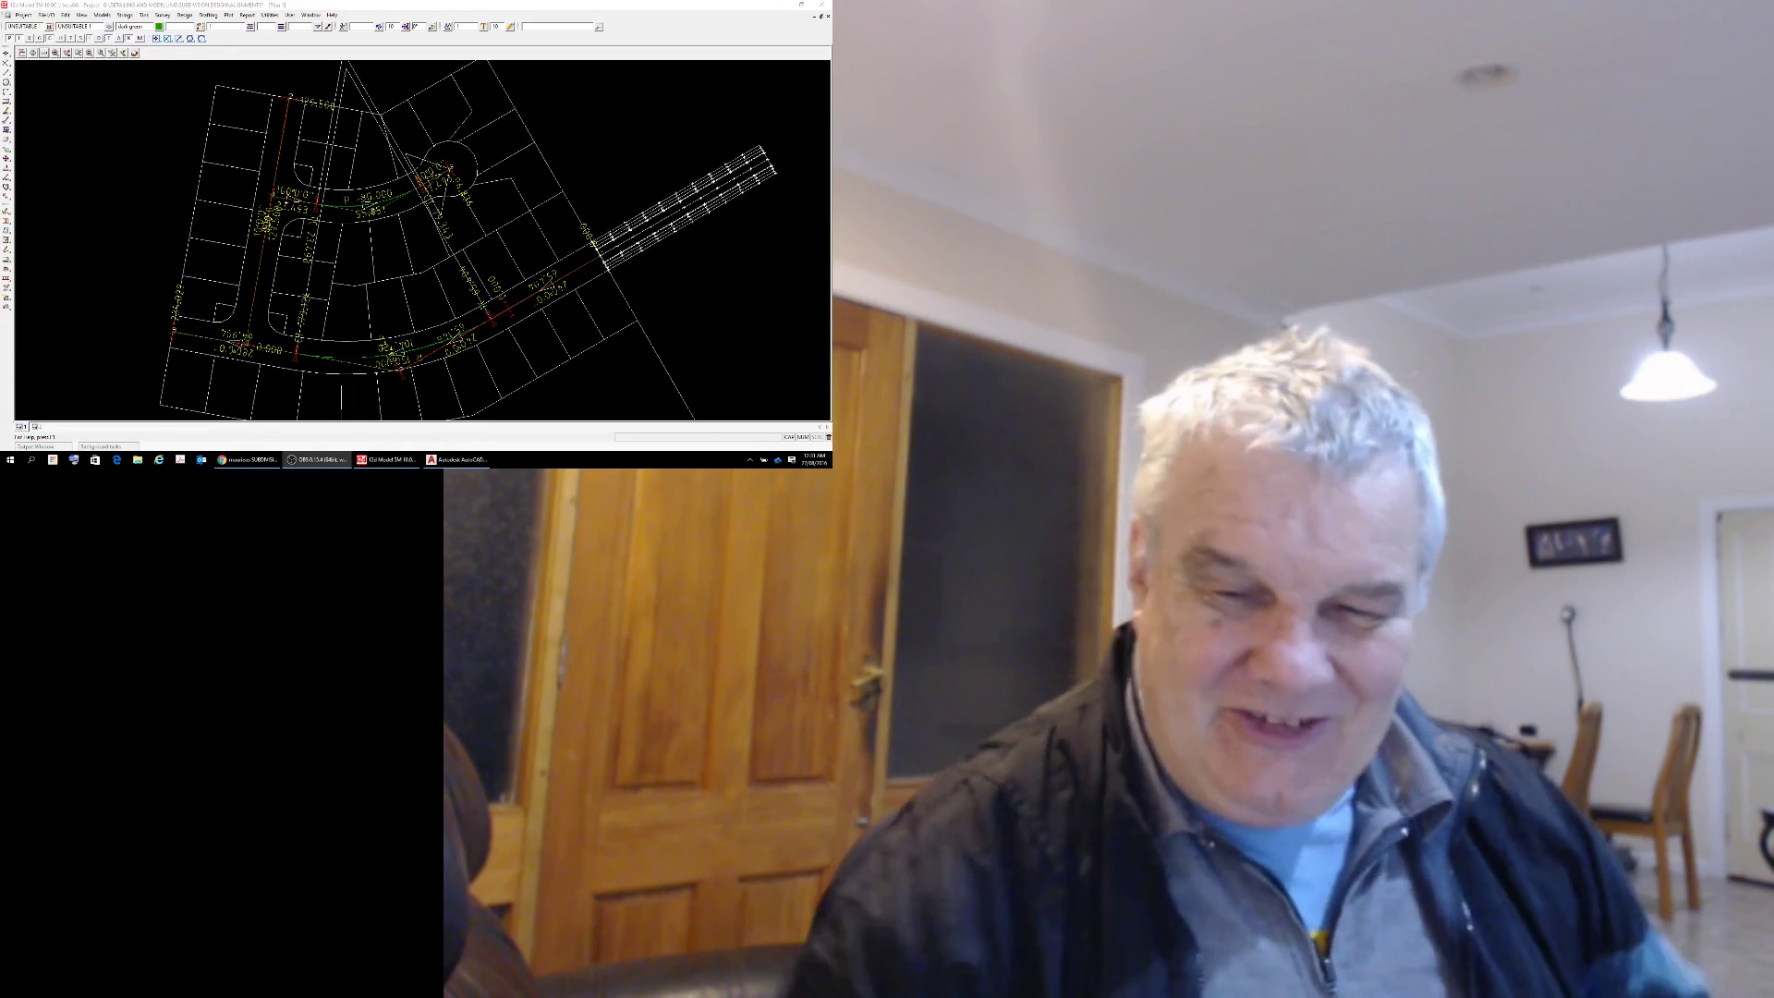
key(alt+Tab)
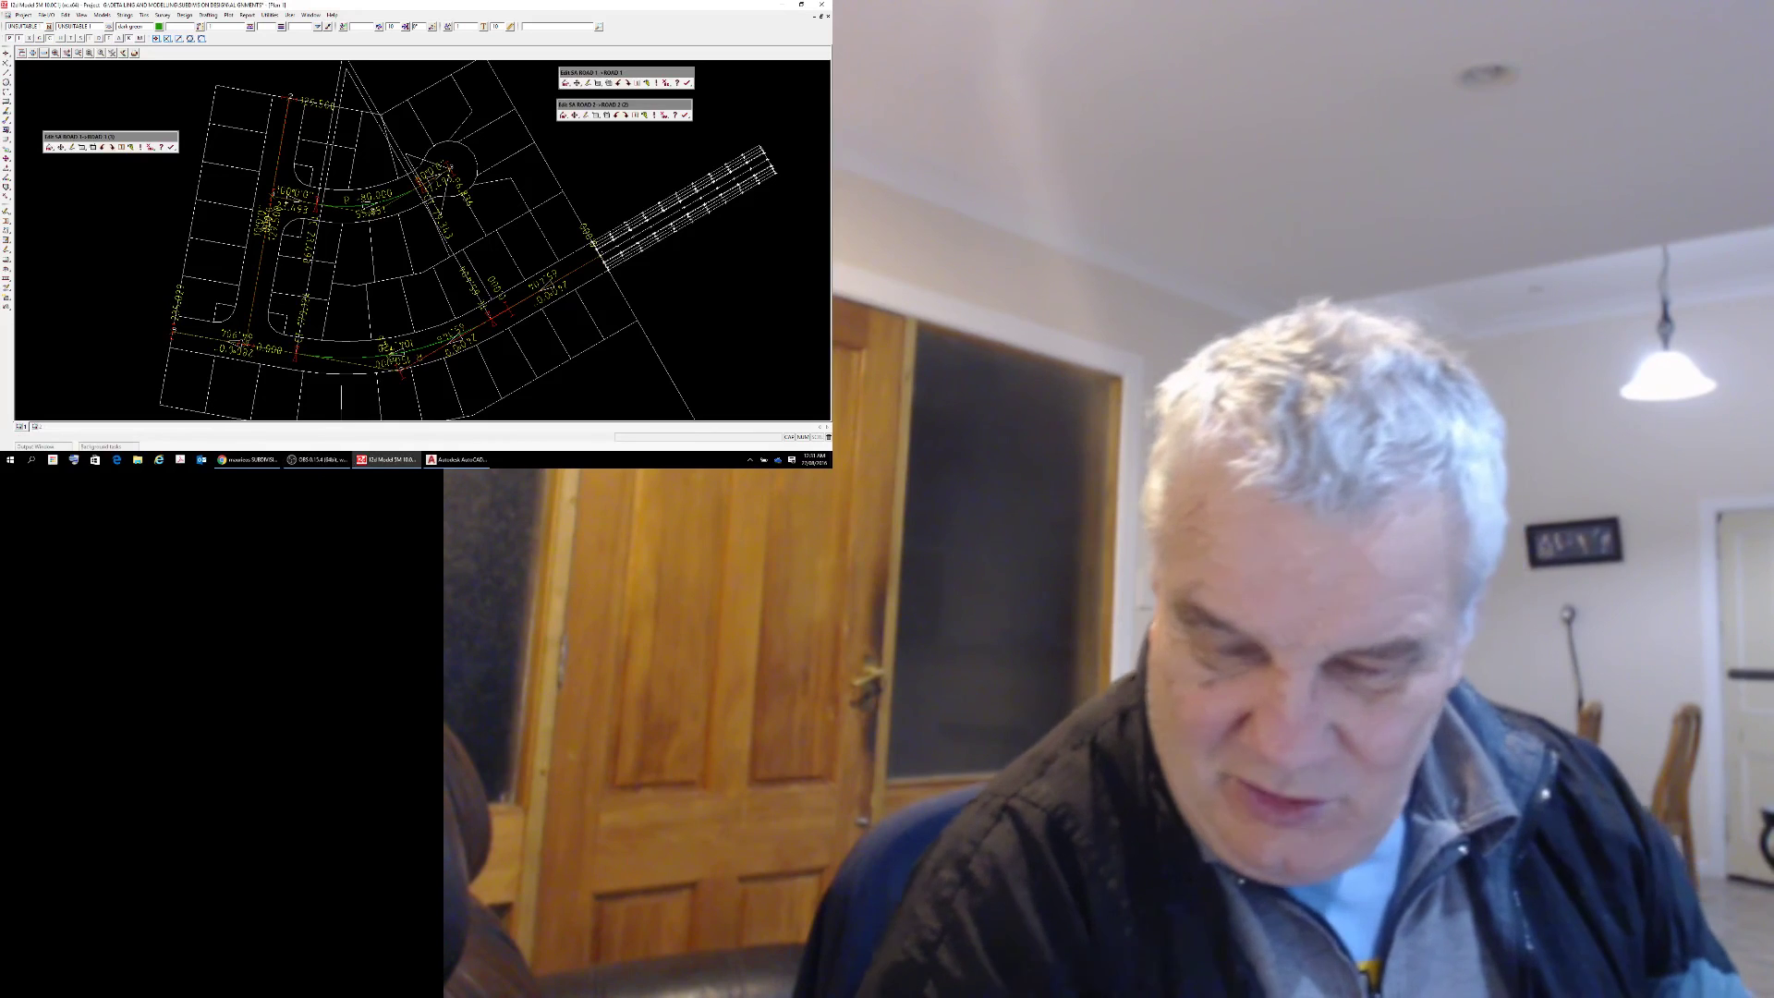